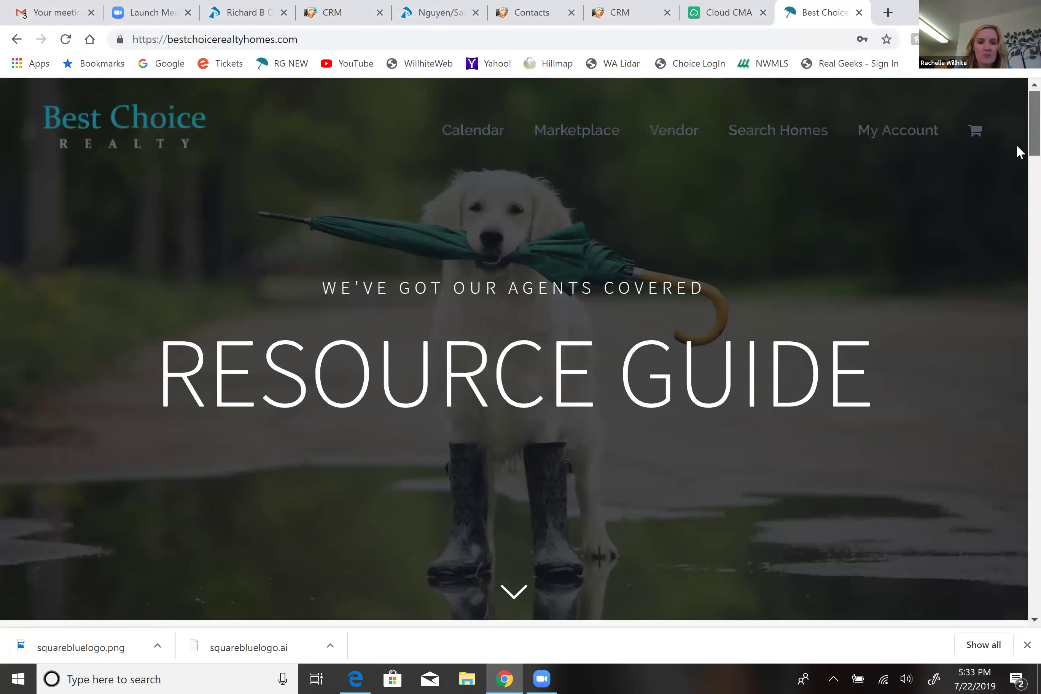
Scroll down to the home page's Quick Links and open SELLER PRESENTATION
scroll(1016, 139, down, 5)
scroll(1017, 134, up, 4)
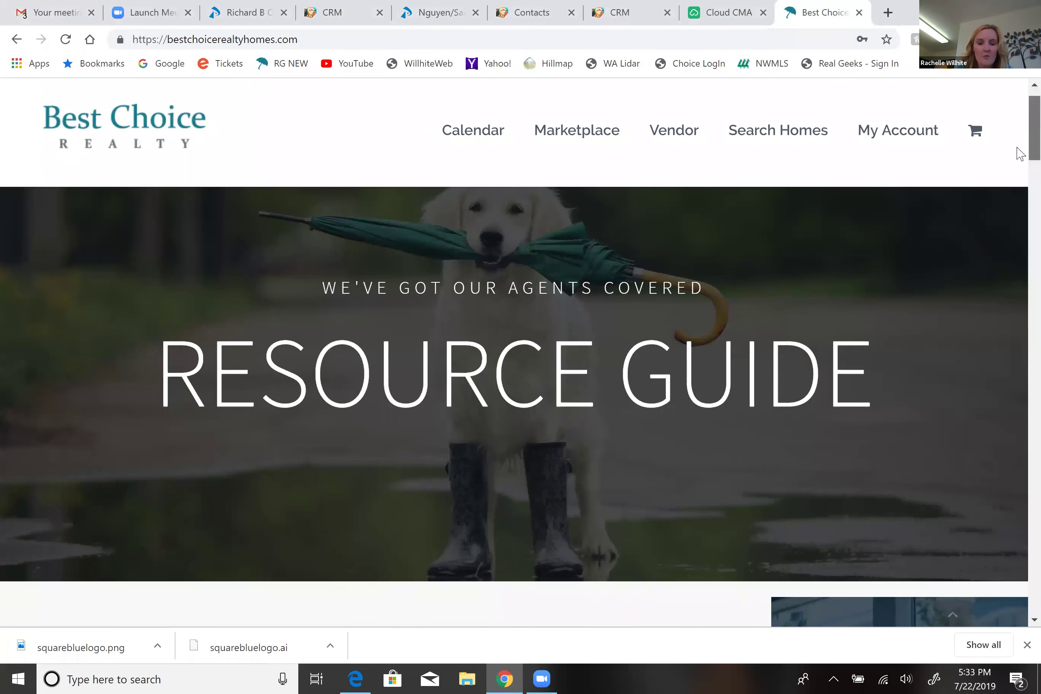
scroll(1020, 153, down, 8)
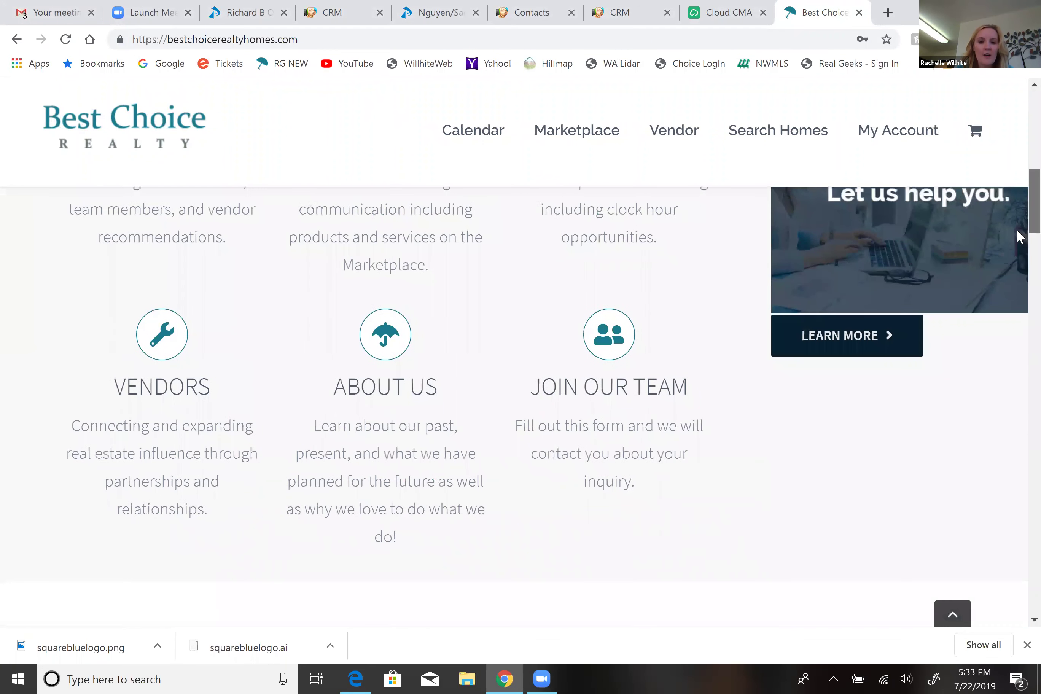
scroll(1021, 241, down, 6)
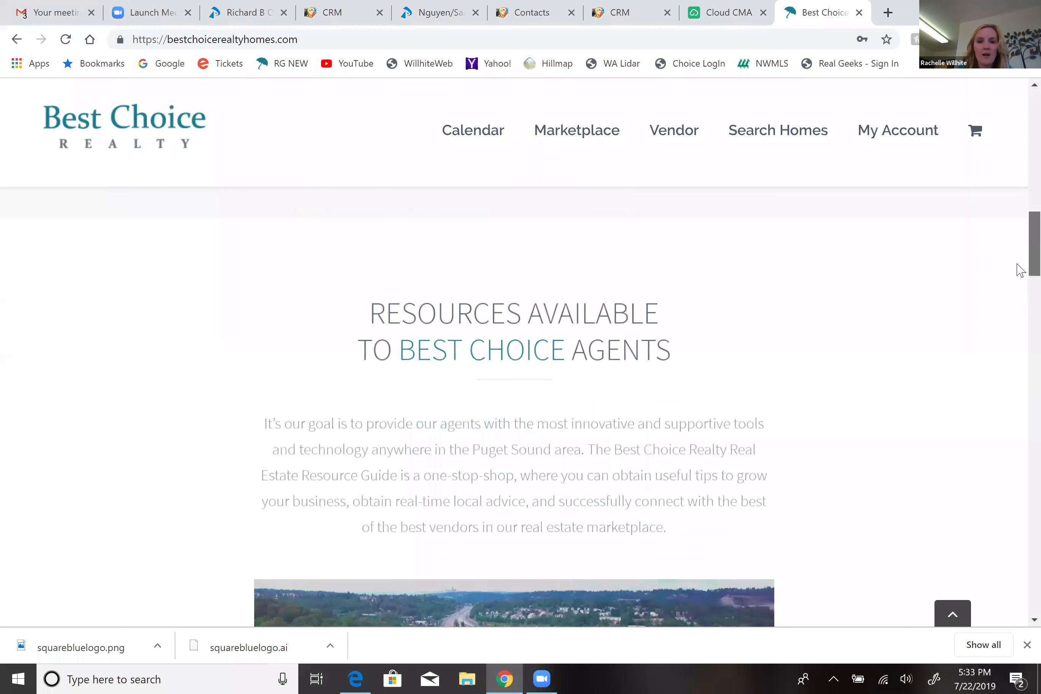
scroll(1017, 268, down, 8)
scroll(1019, 270, down, 4)
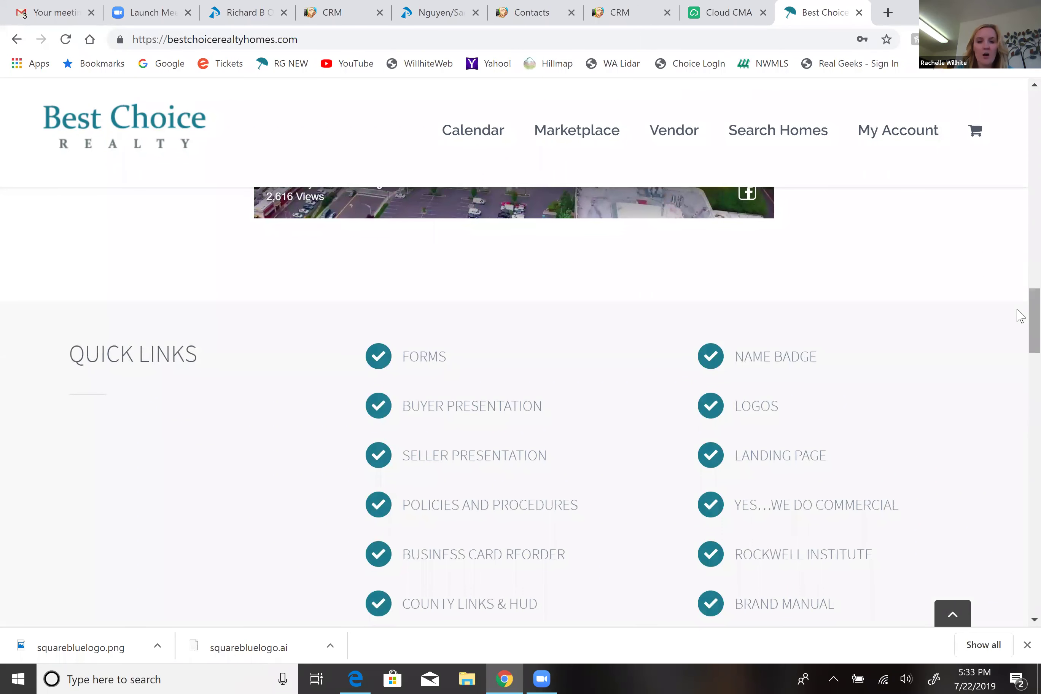
scroll(1020, 324, down, 2)
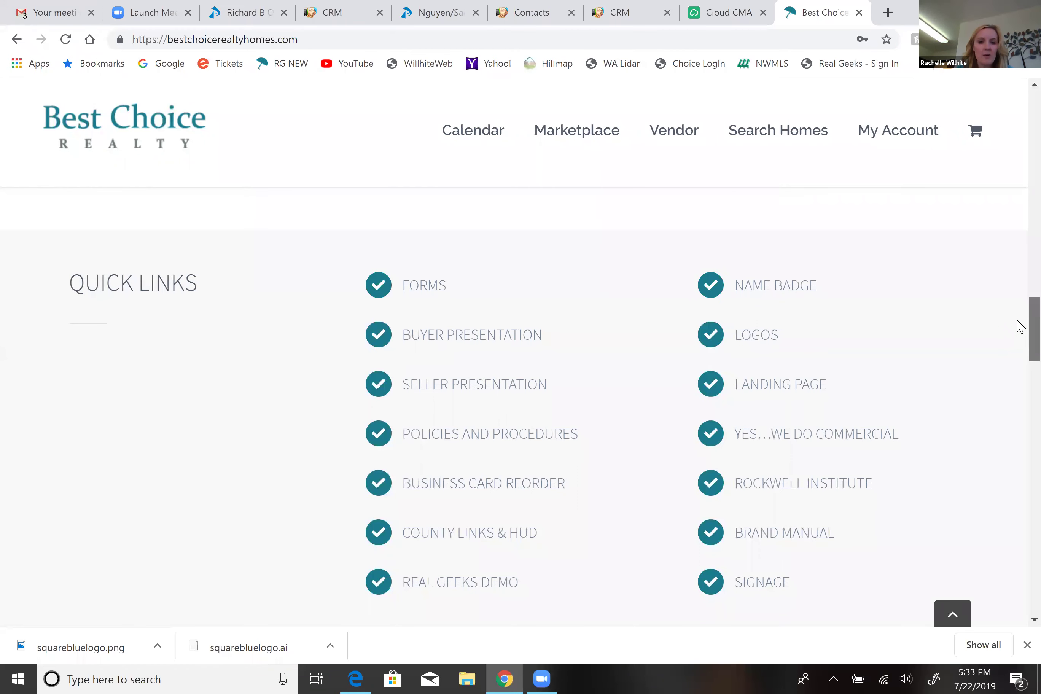
click(425, 389)
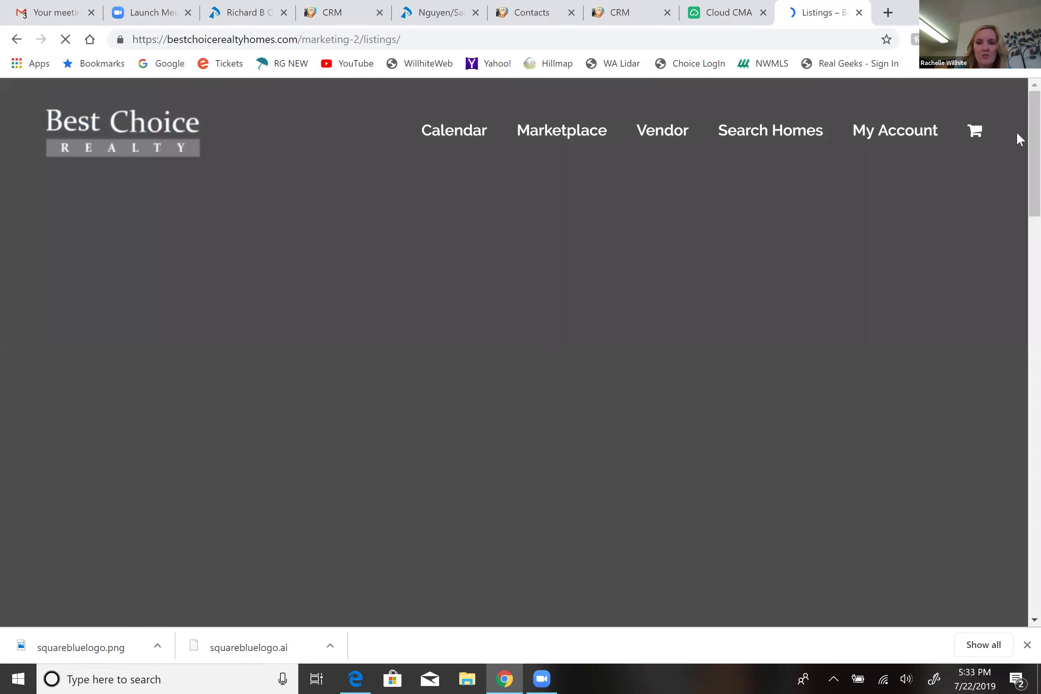
Review the Listings resources down to Additional Helps and open Get A Custom Listing Presentation ($25.00)
scroll(1017, 162, down, 5)
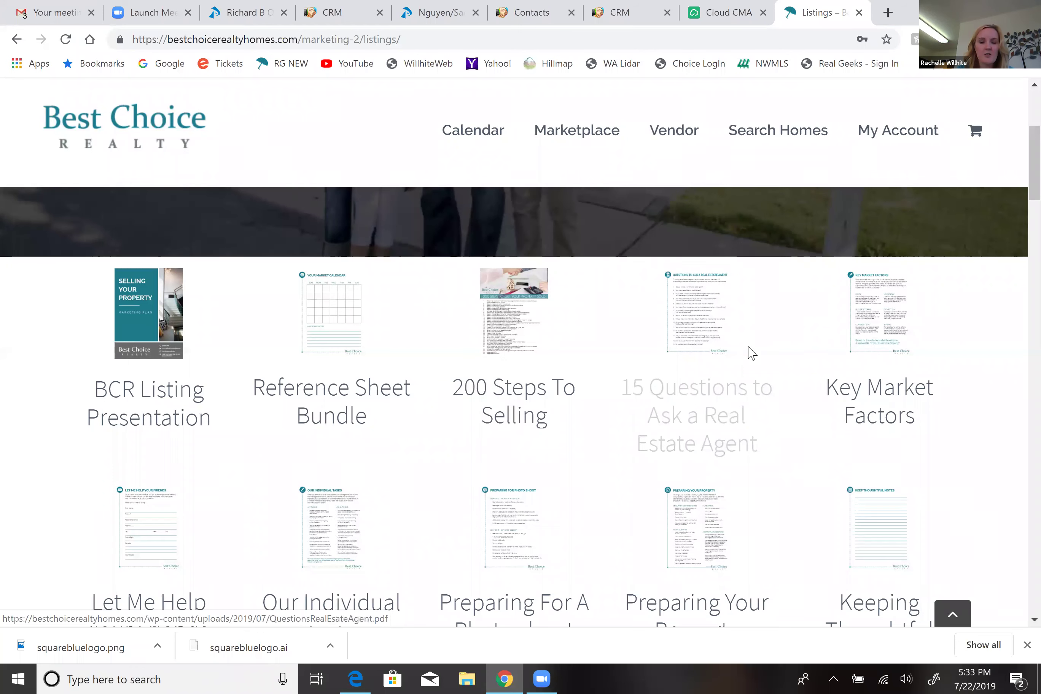
scroll(136, 266, down, 2)
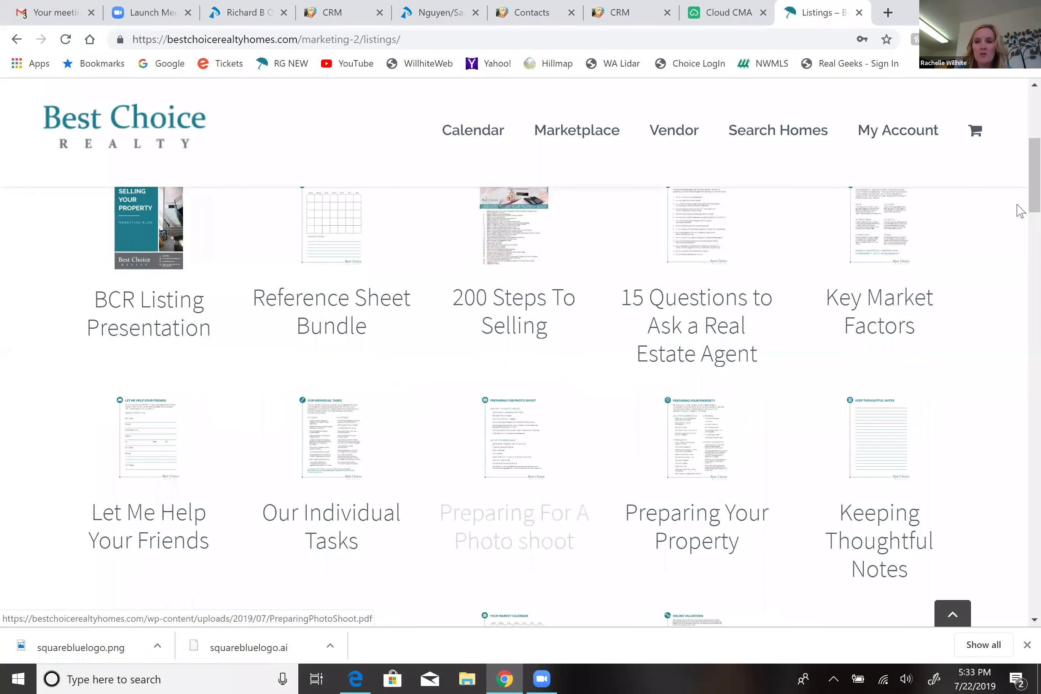
scroll(1019, 220, down, 10)
scroll(1021, 233, down, 3)
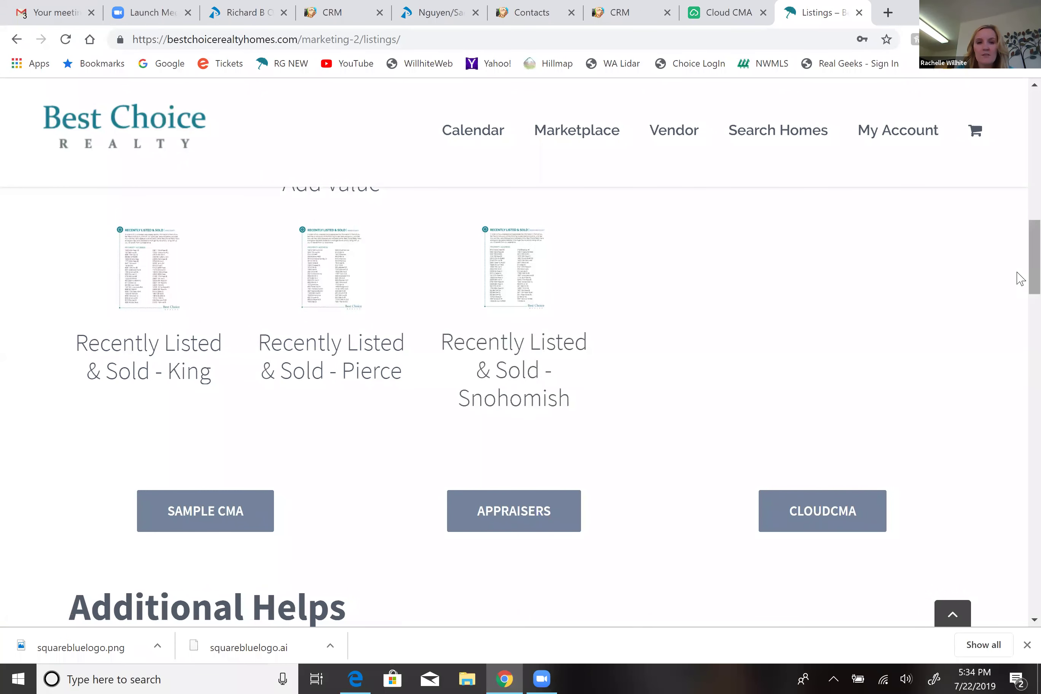
scroll(1021, 291, down, 2)
scroll(1020, 293, down, 3)
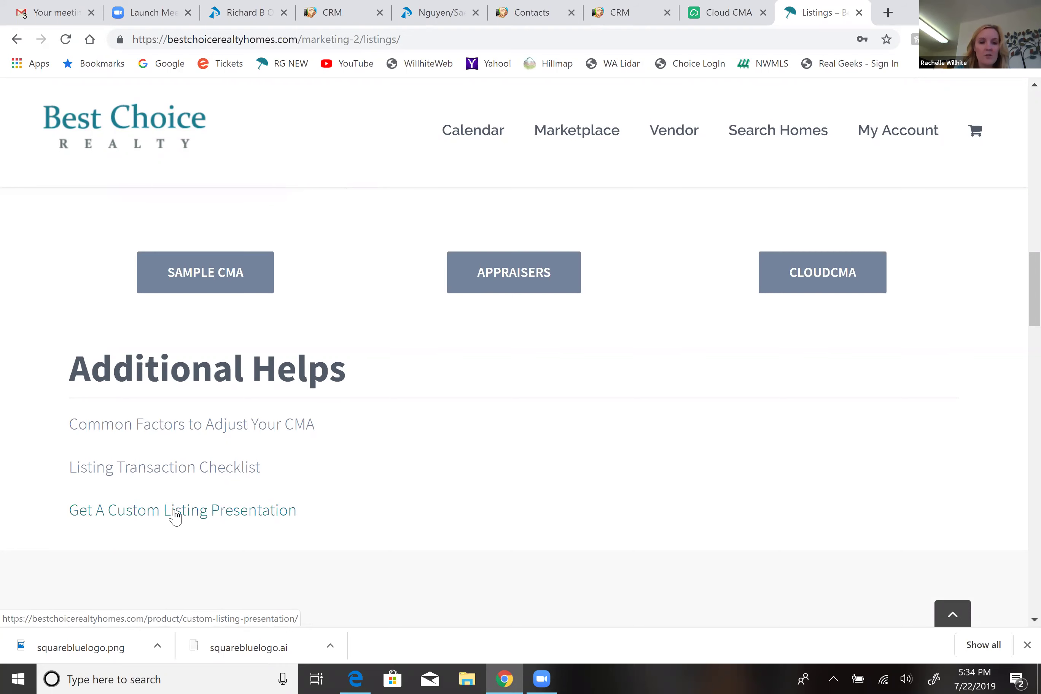
click(175, 516)
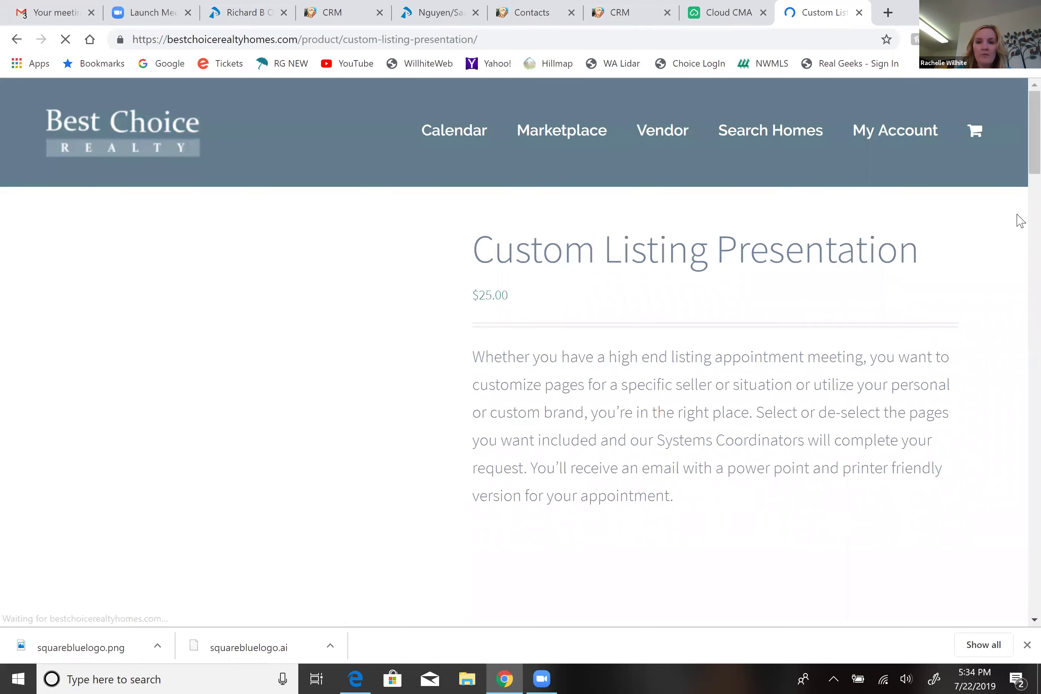
Enter the presentation date 7/28/19 and the property address in the custom page form
scroll(1020, 193, down, 1)
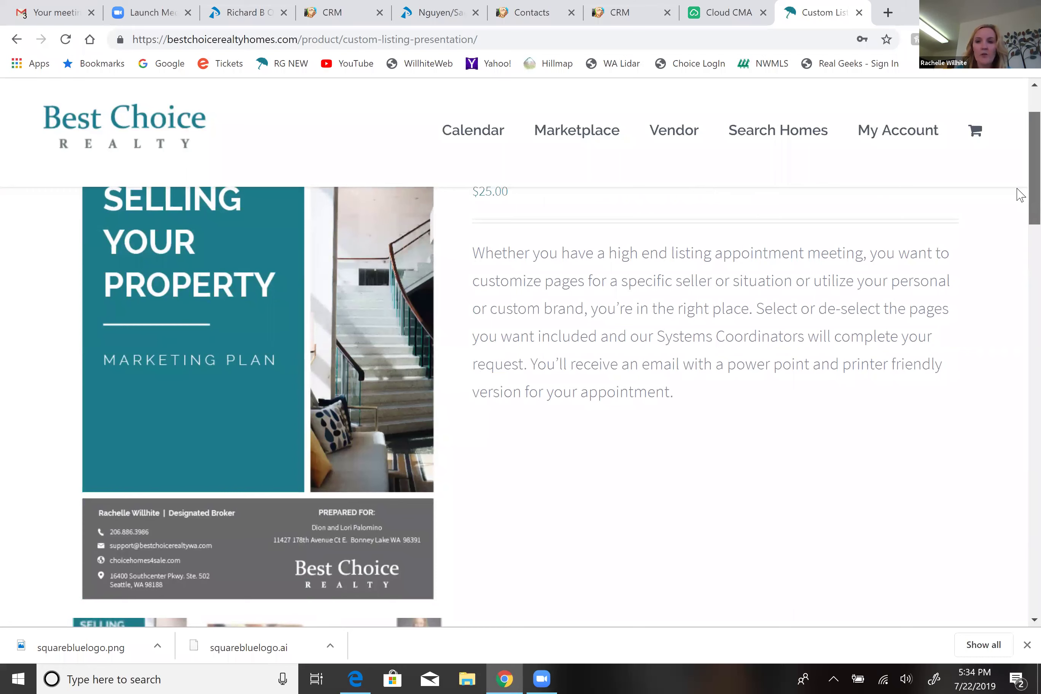
drag(1020, 216, 1020, 187)
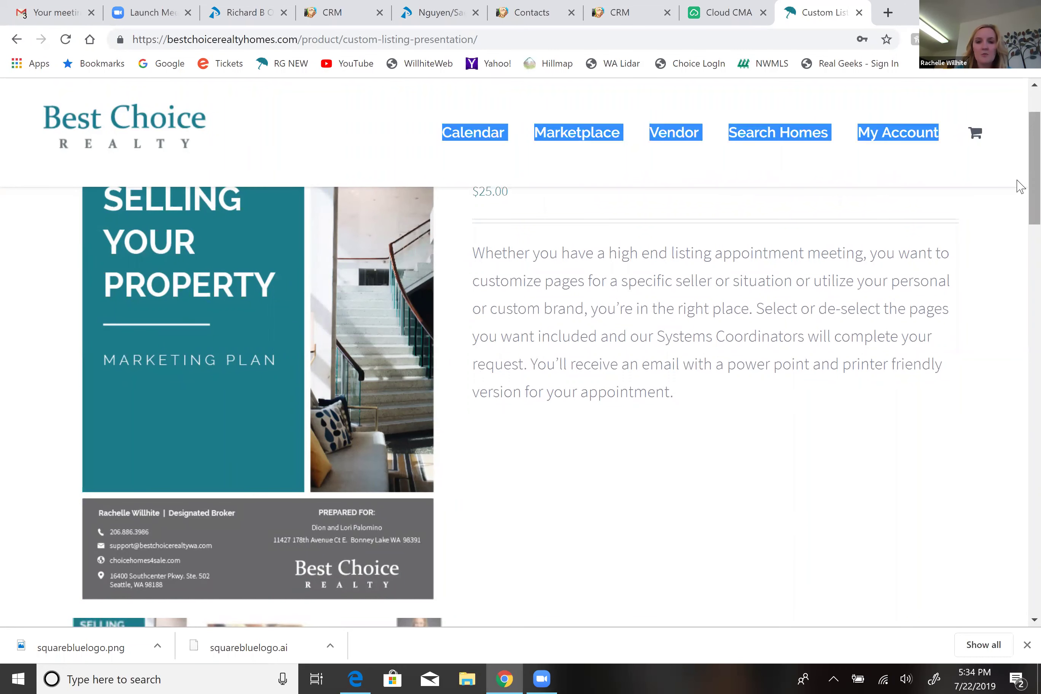
scroll(1020, 228, down, 2)
scroll(1020, 236, down, 2)
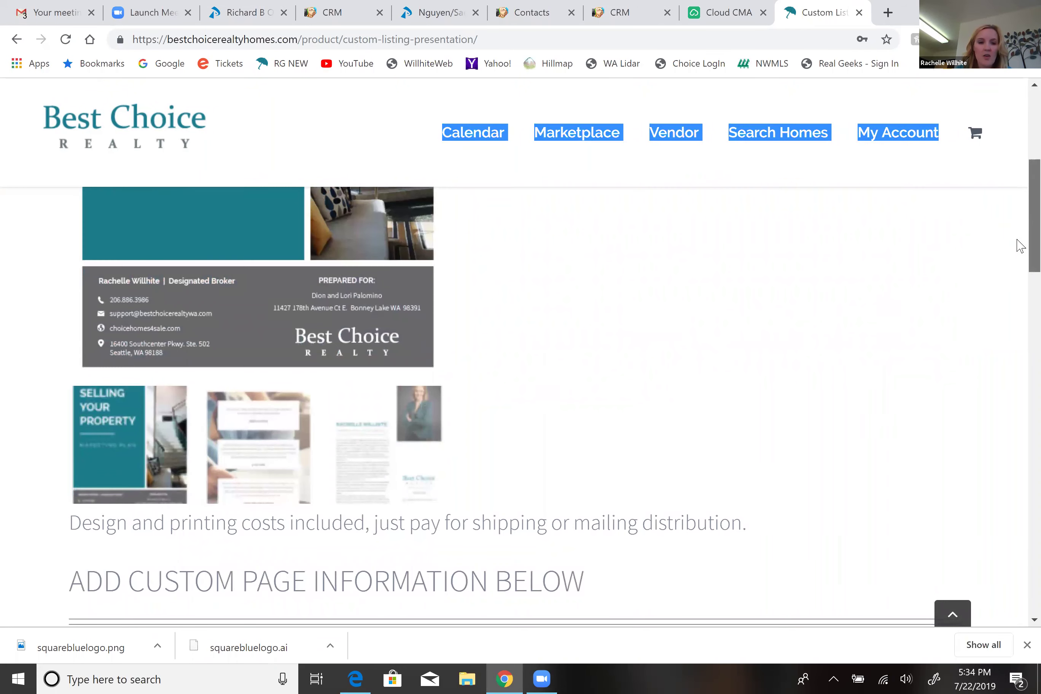
scroll(1020, 251, down, 4)
scroll(1020, 296, down, 2)
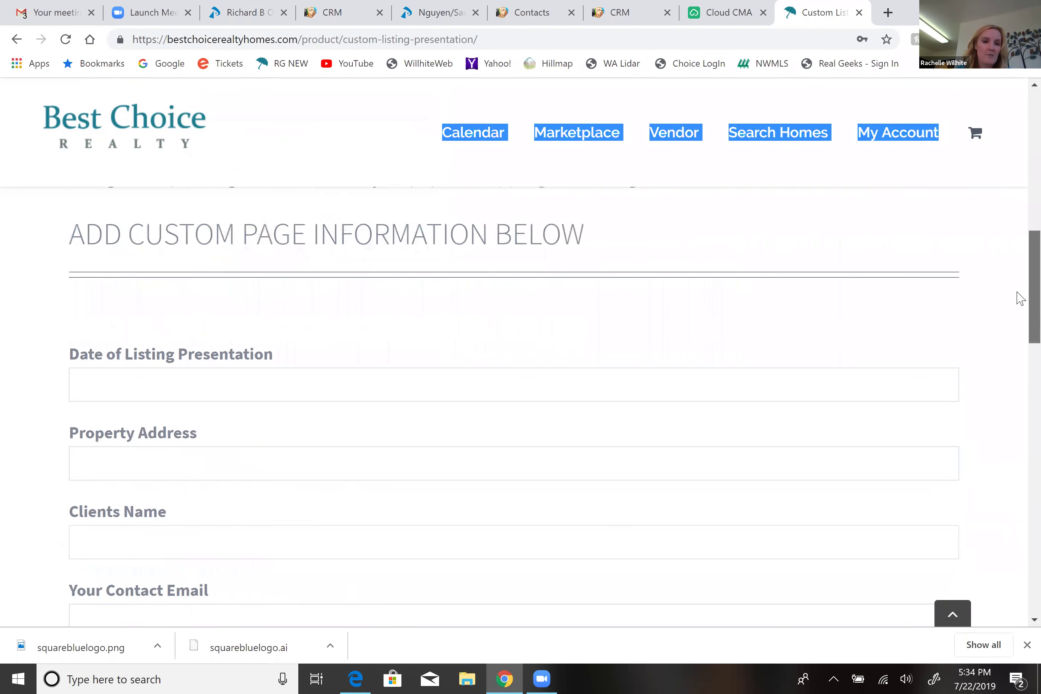
click(132, 371)
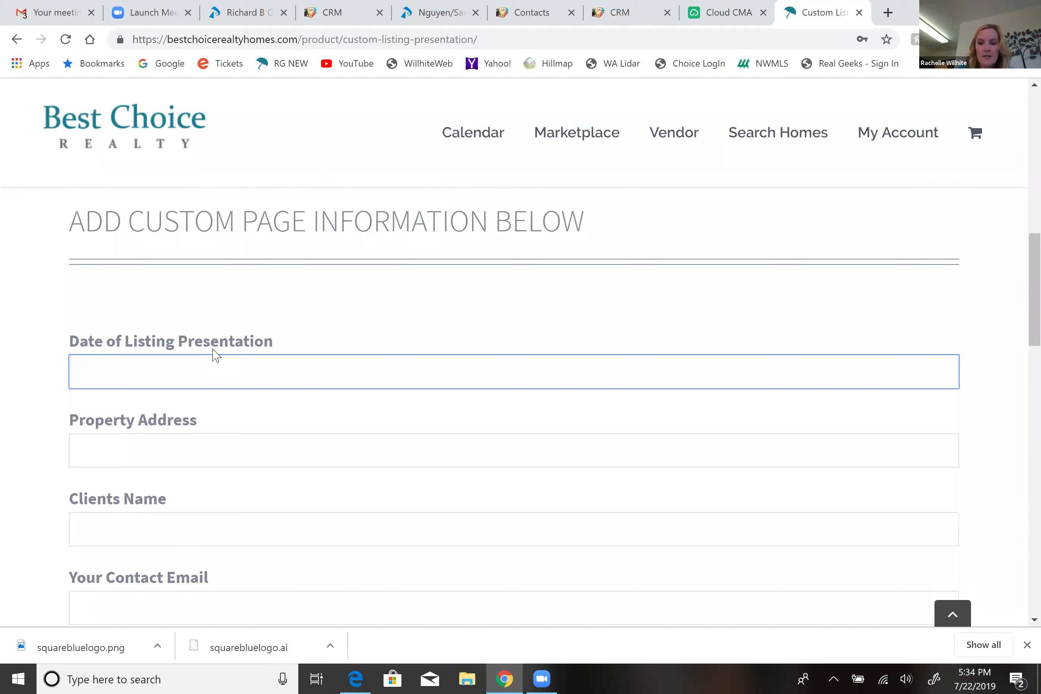
text(7/28/19)
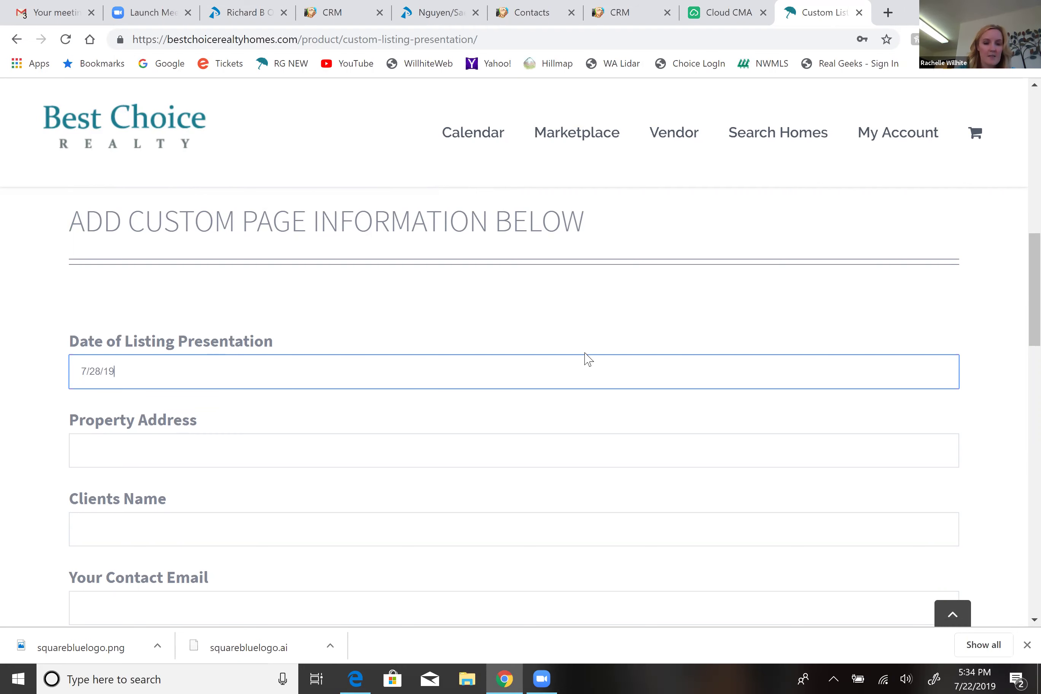
key(Tab)
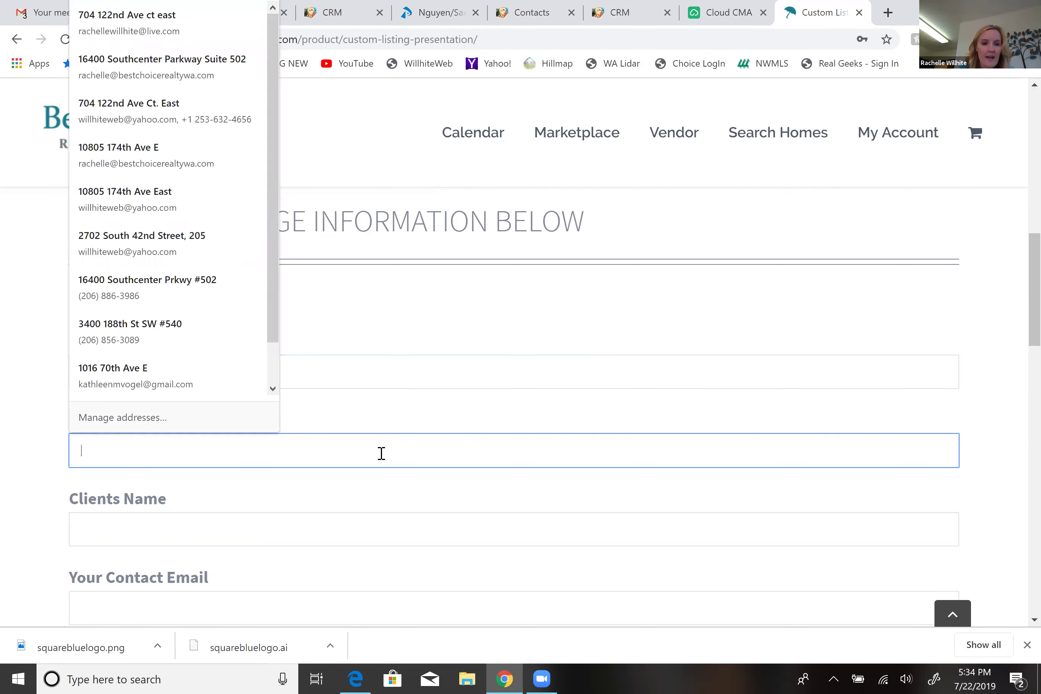
text(123 Main St)
Fill in the client's name and the agent's contact e-mail address
click(164, 534)
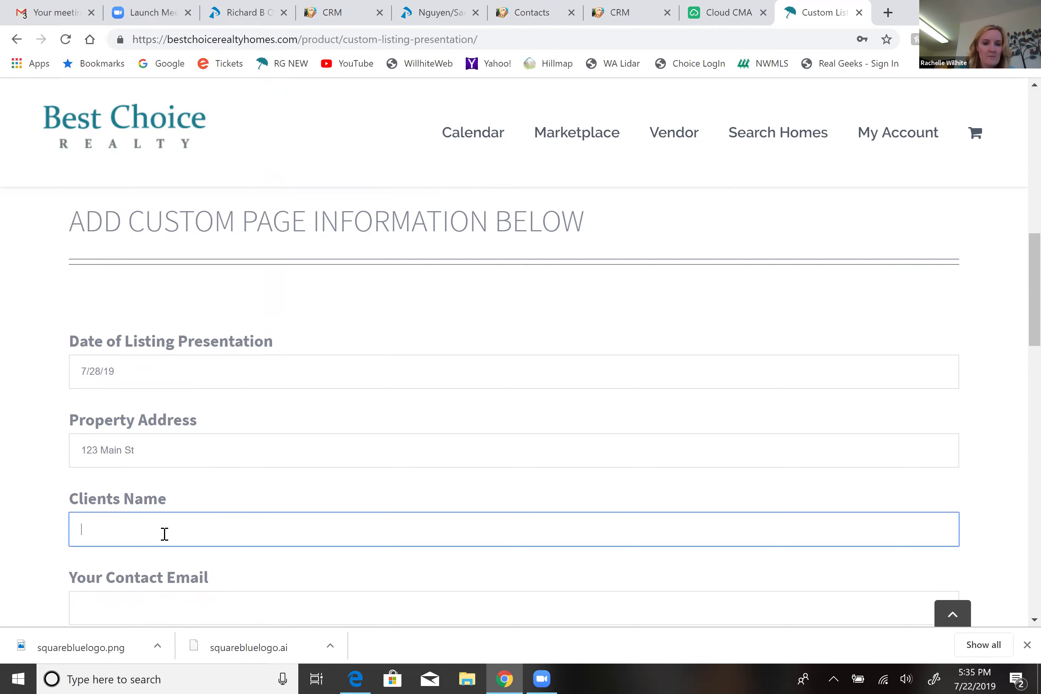
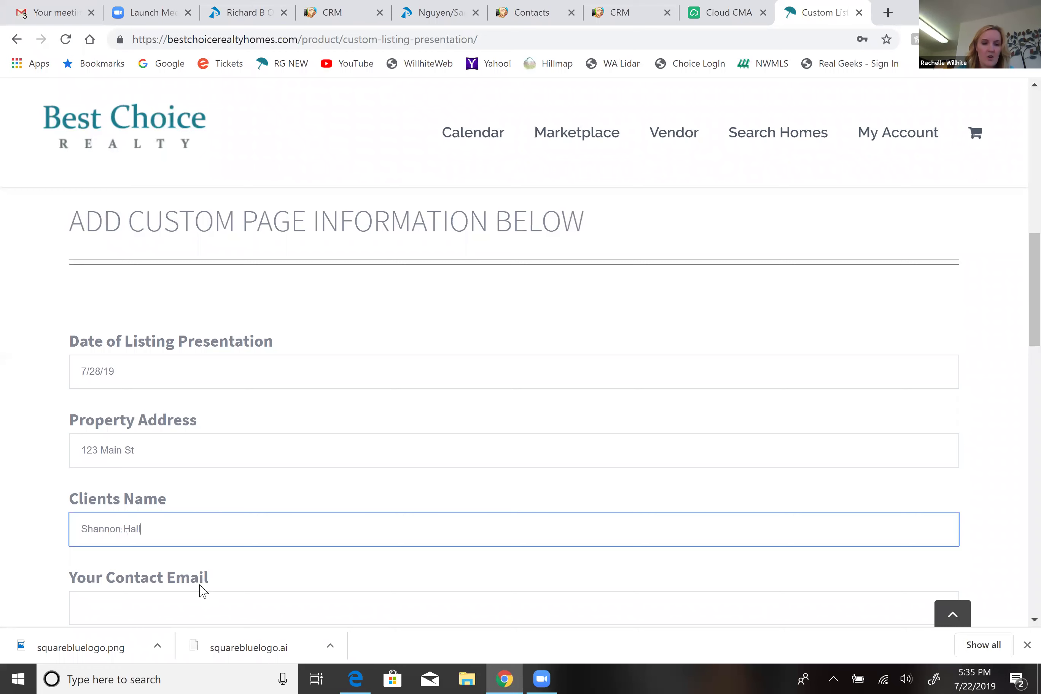
click(164, 600)
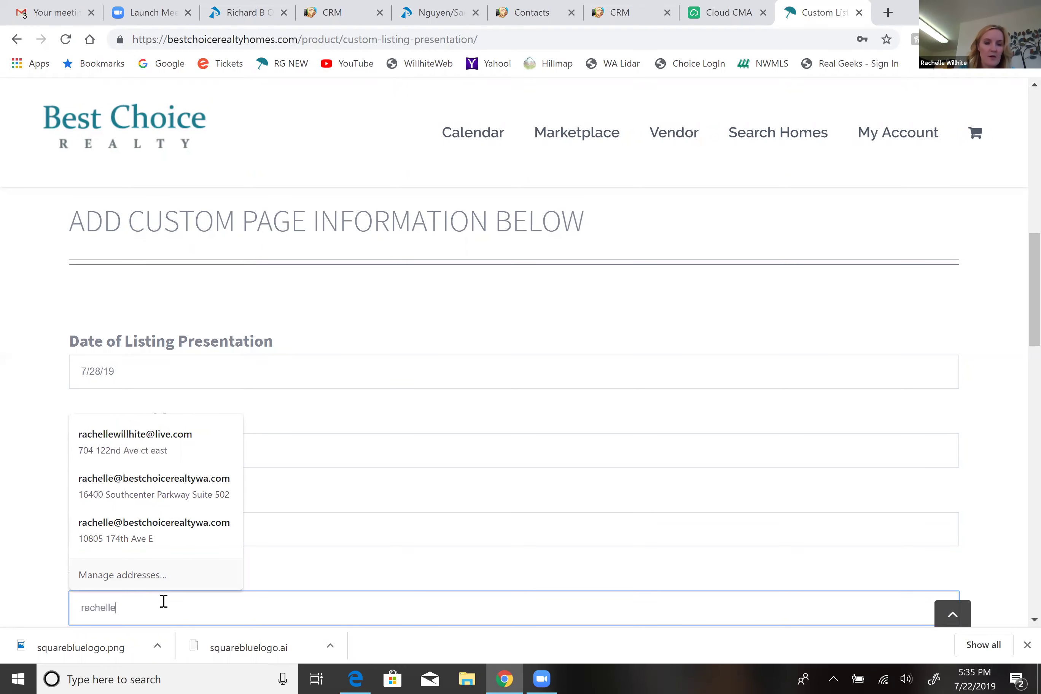
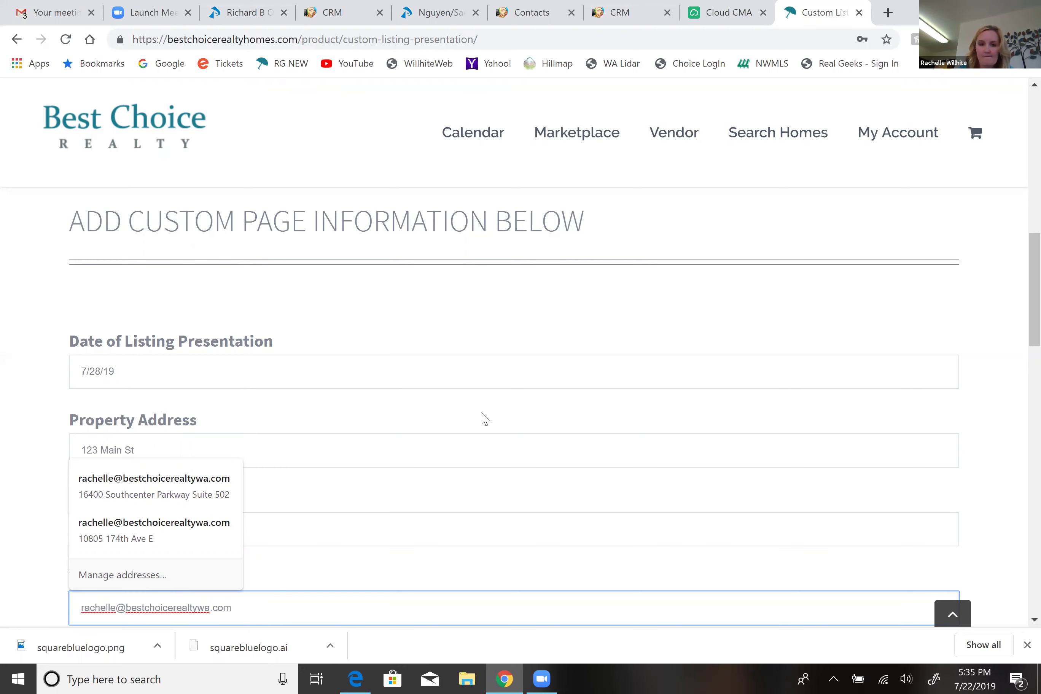
Enter the contact phone number and fill in the saved office address
scroll(1017, 356, down, 5)
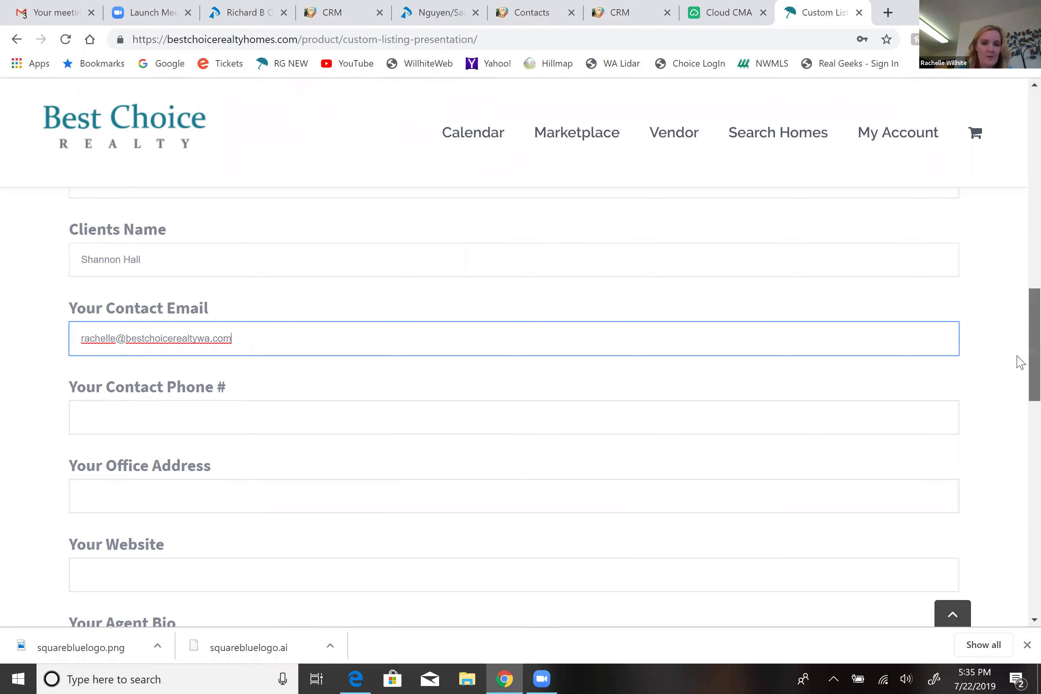
click(164, 411)
text(206-947-)
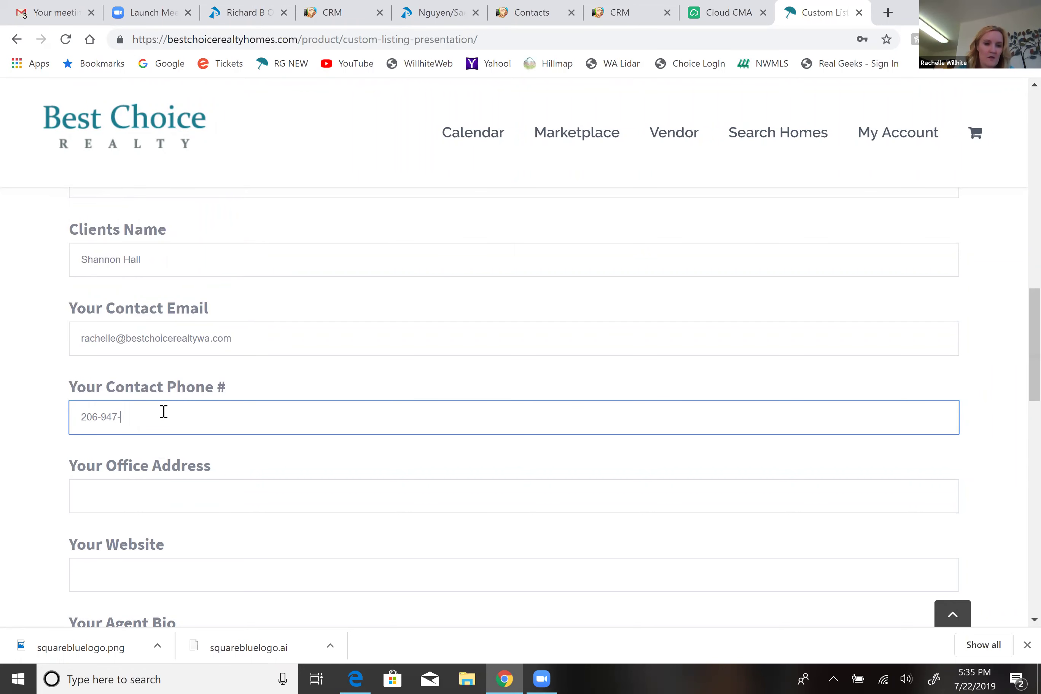
click(129, 496)
text(164)
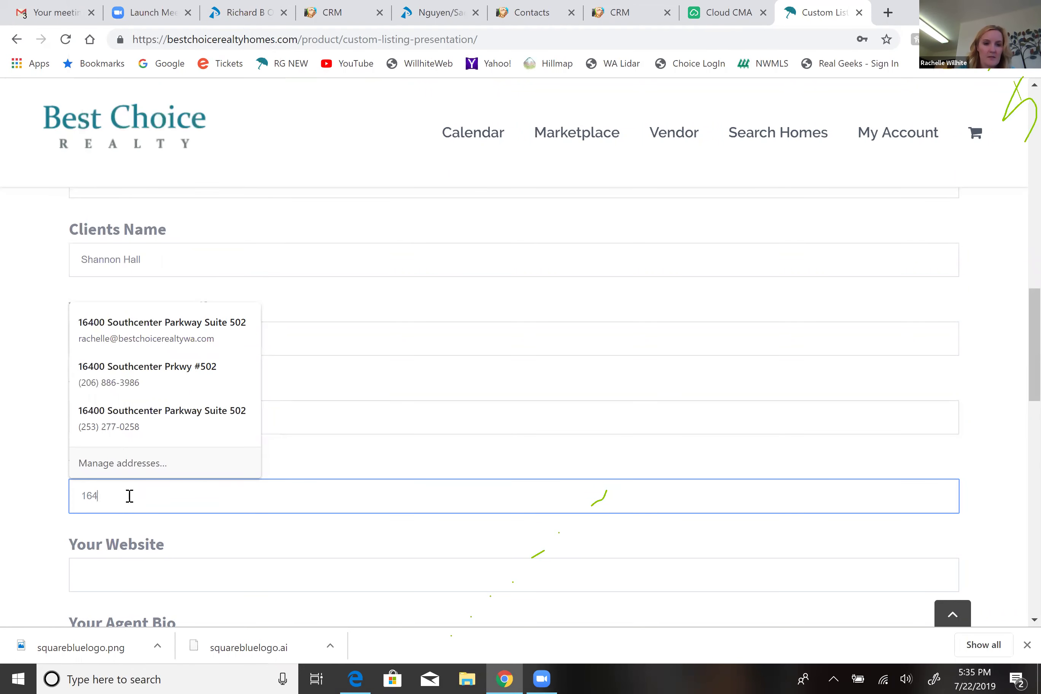
click(184, 331)
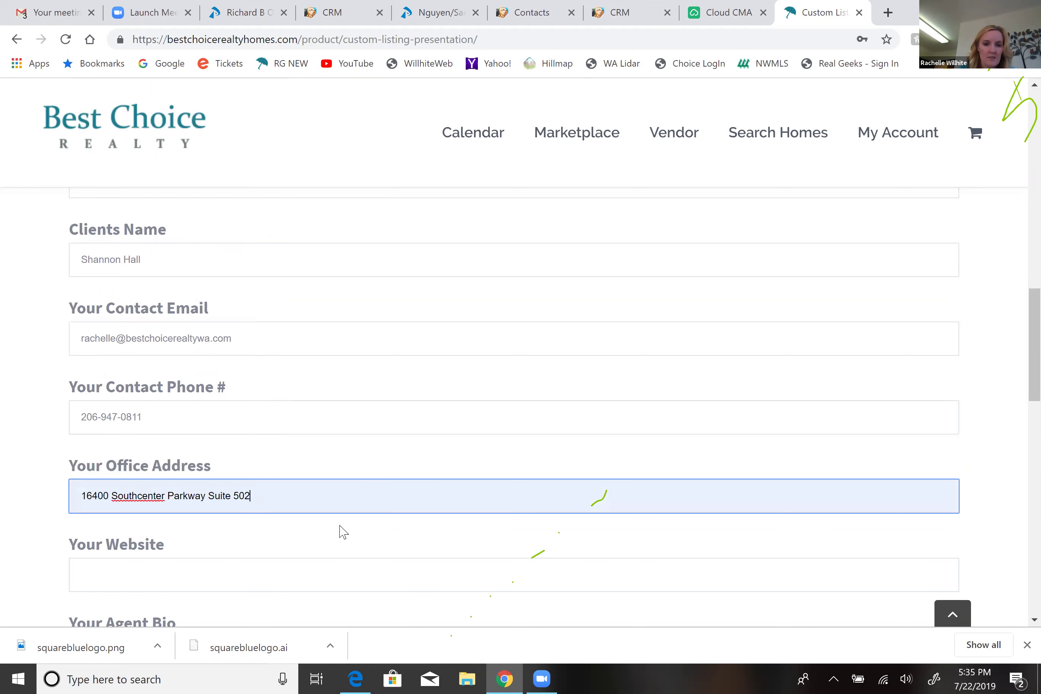
Enter the agent's website address, correcting a mistyped start, and place the cursor in Agent Bio
click(153, 581)
text(choicerealty)
key(BackSpace)
key(BackSpace)
key(BackSpace)
key(BackSpace)
key(BackSpace)
key(BackSpace)
key(BackSpace)
key(BackSpace)
key(BackSpace)
key(BackSpace)
key(BackSpace)
key(BackSpace)
text(sherylmc)
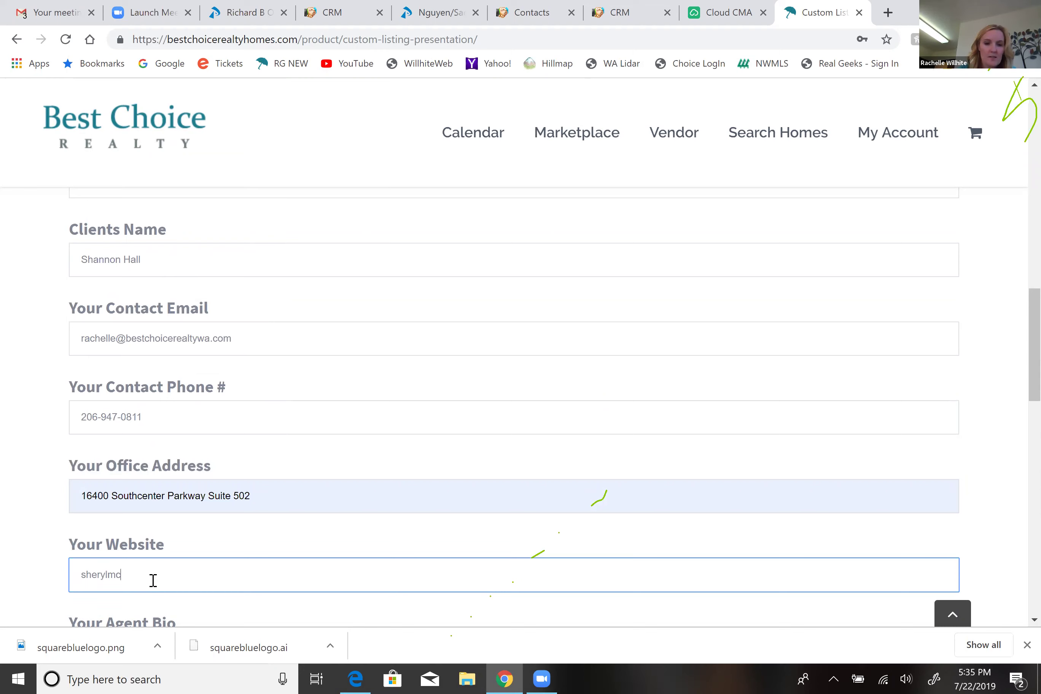
text(larne)
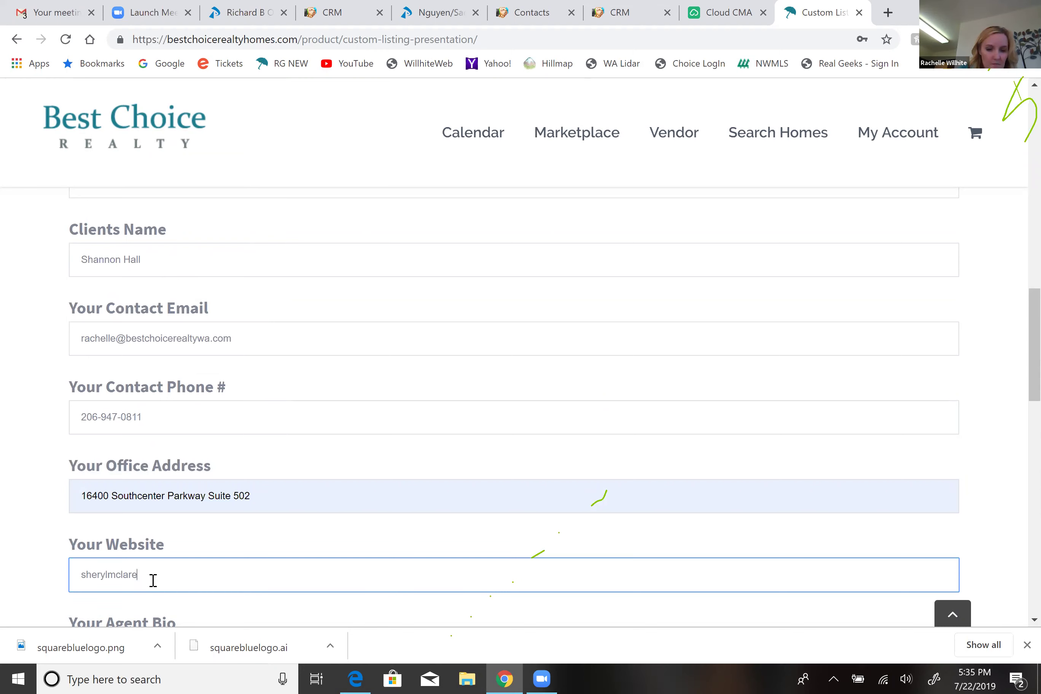
text(n.com)
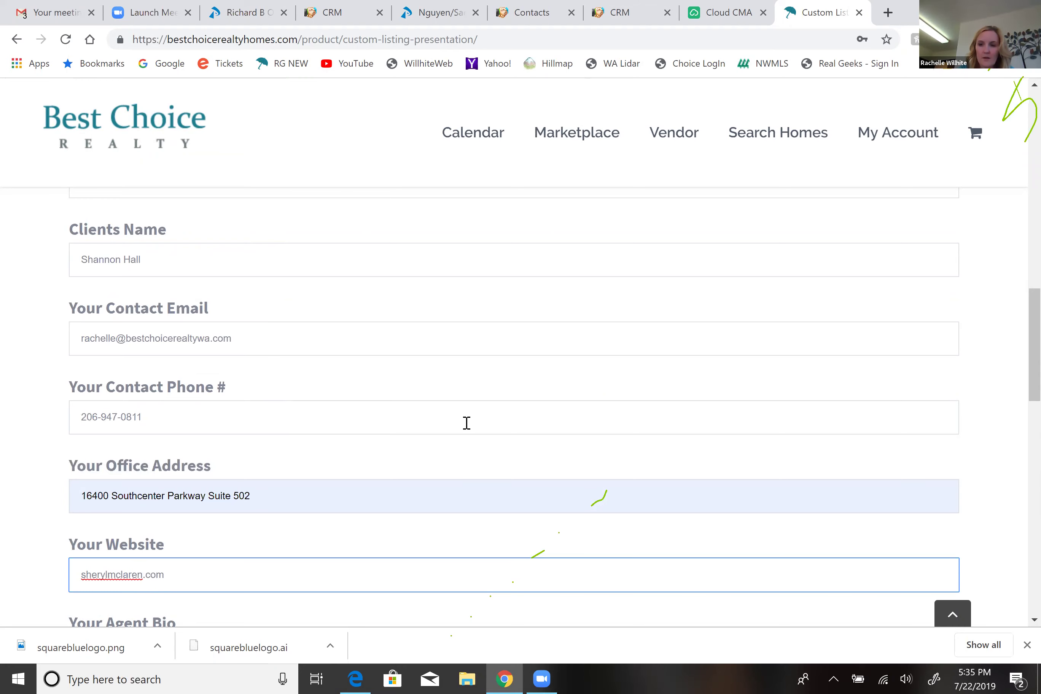
scroll(1020, 402, down, 3)
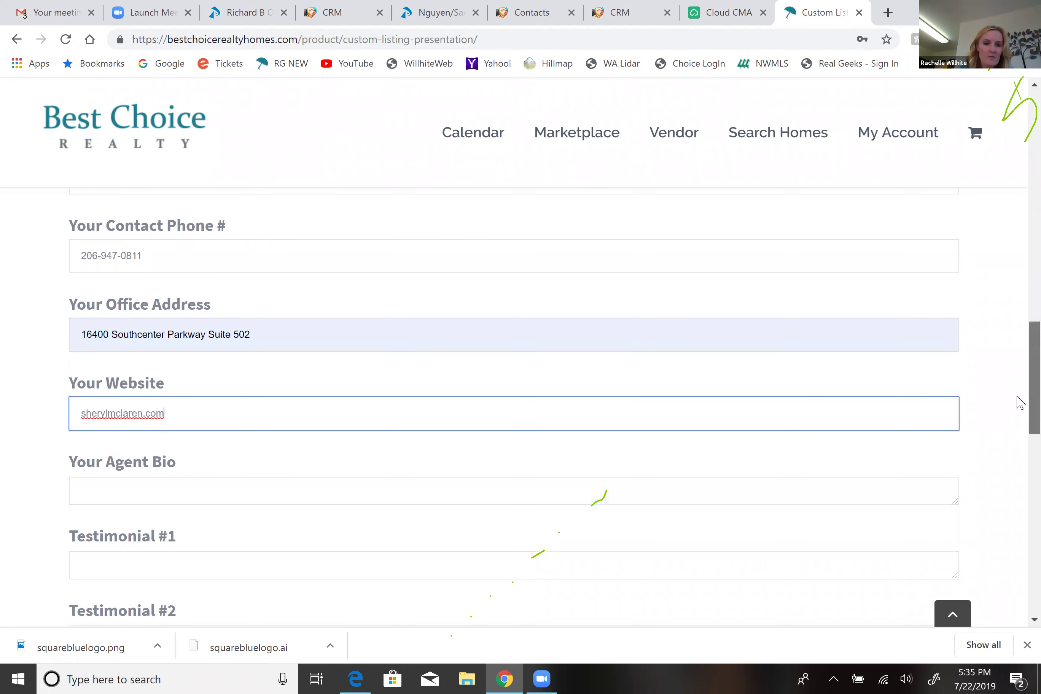
scroll(207, 395, down, 2)
click(207, 395)
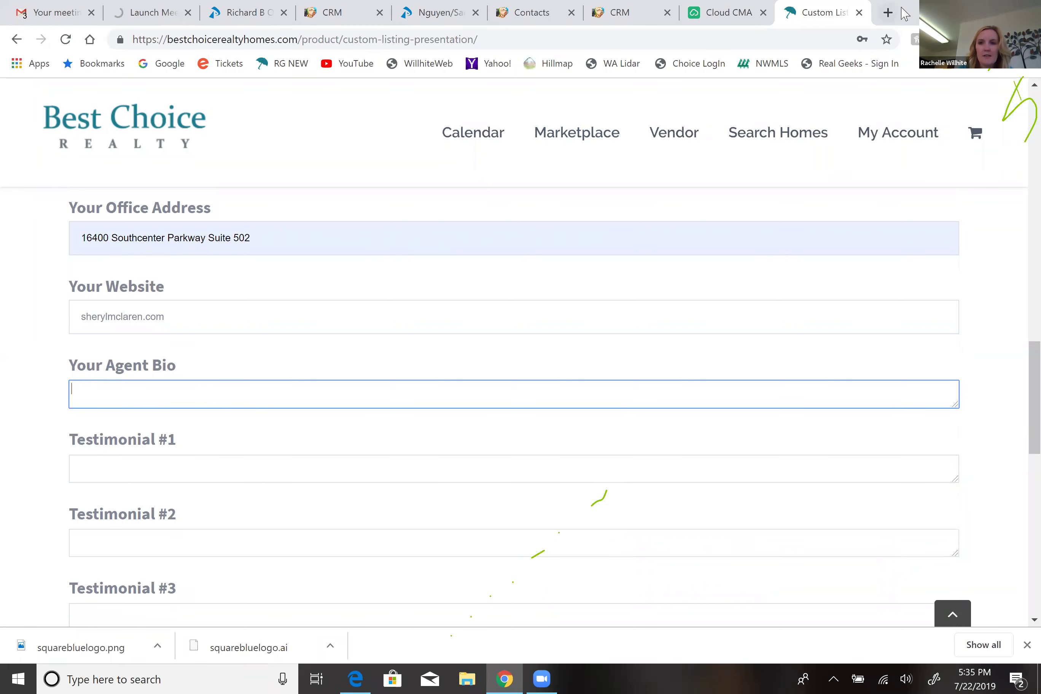
Open the agent's personal website in a new browser tab
click(886, 13)
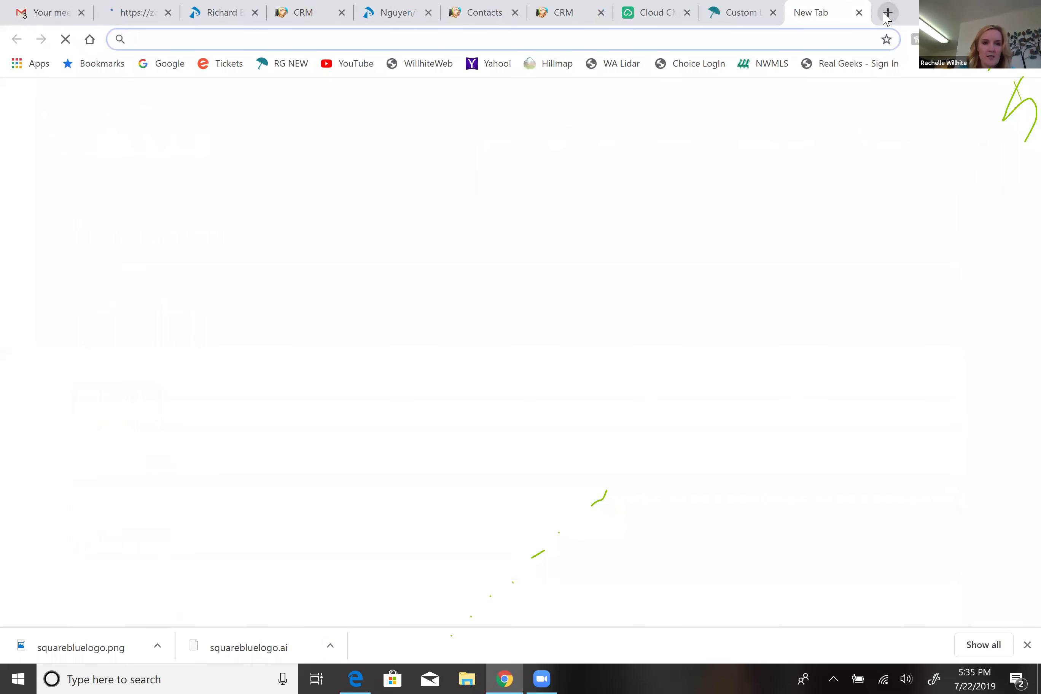
text(sheryl)
key(Return)
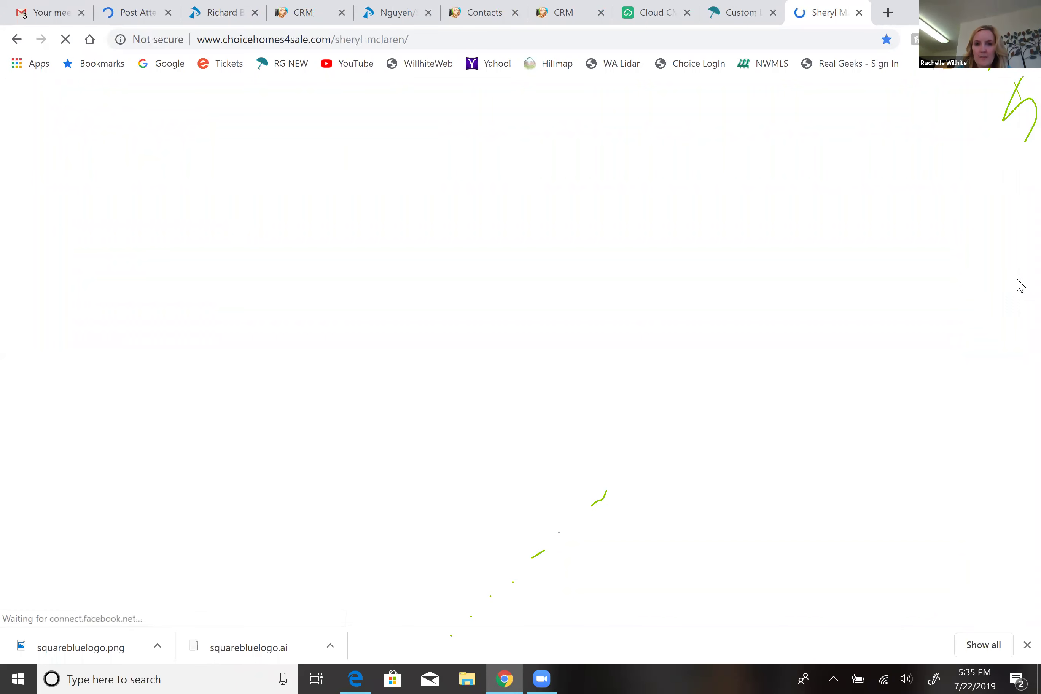
Select the agent's entire bio paragraph for copying, then move on to the other open tabs
drag(272, 515, 405, 630)
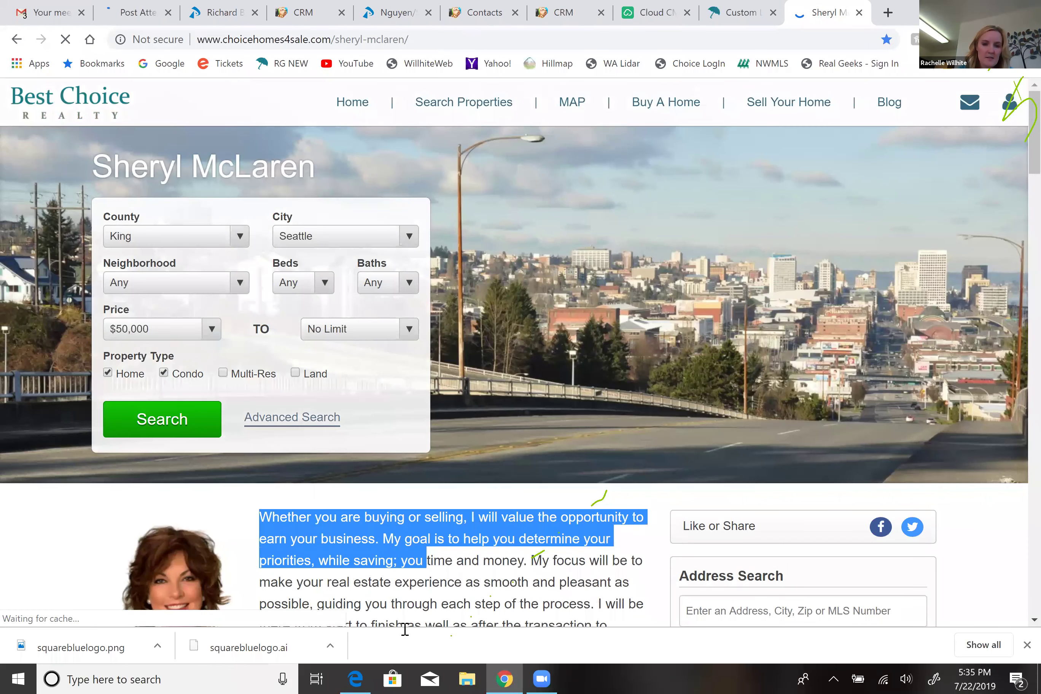
scroll(650, 466, down, 5)
shift+click(650, 466)
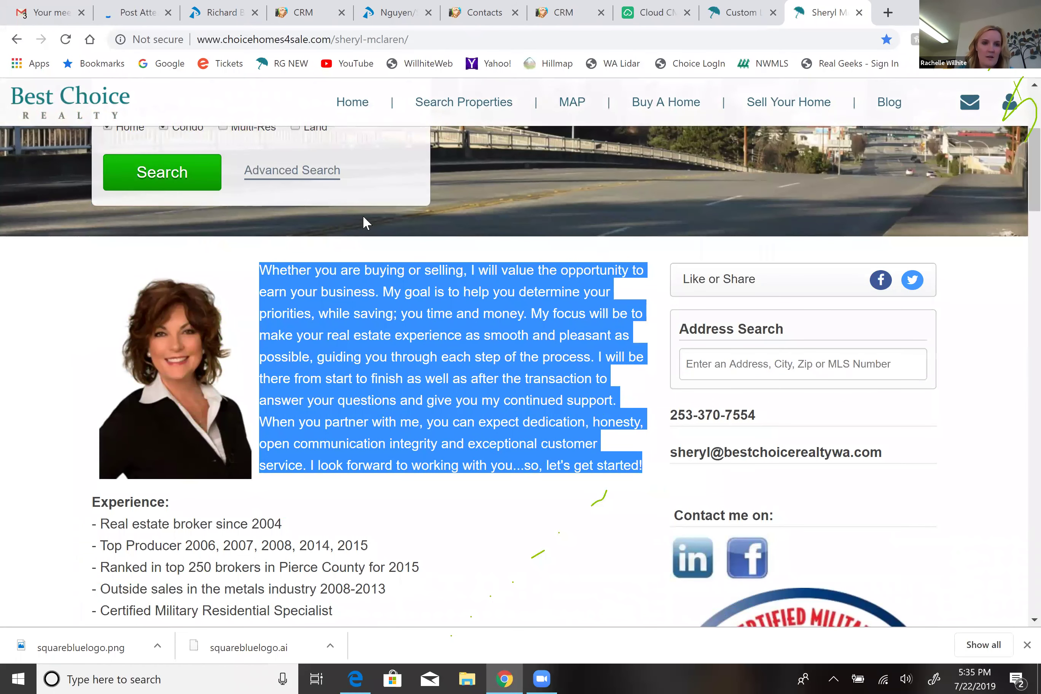
click(129, 18)
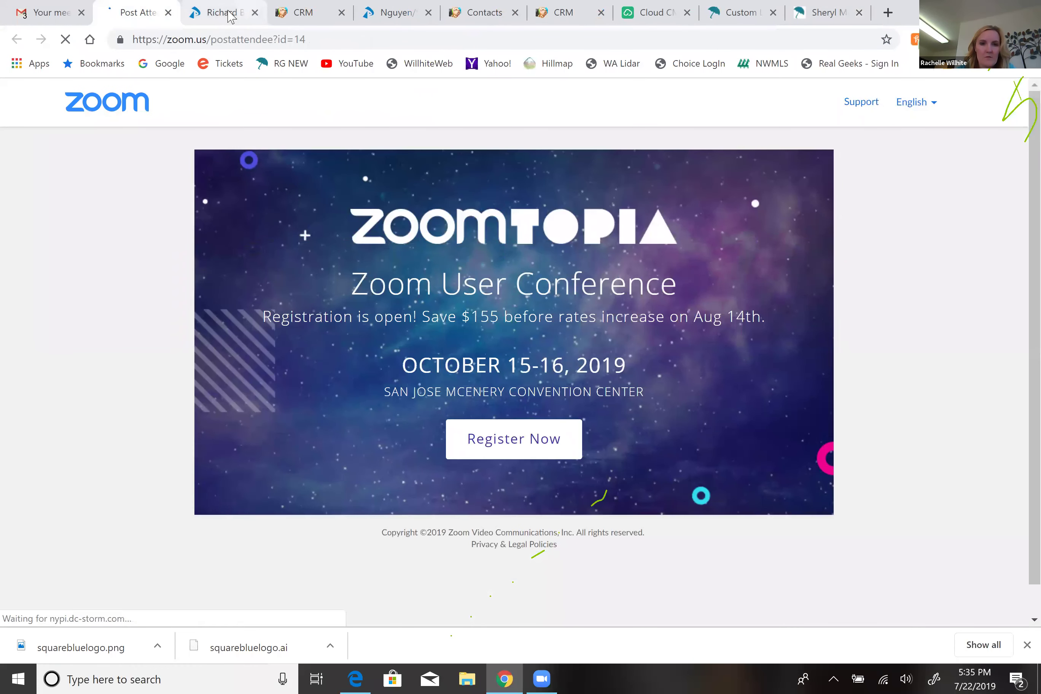
click(223, 15)
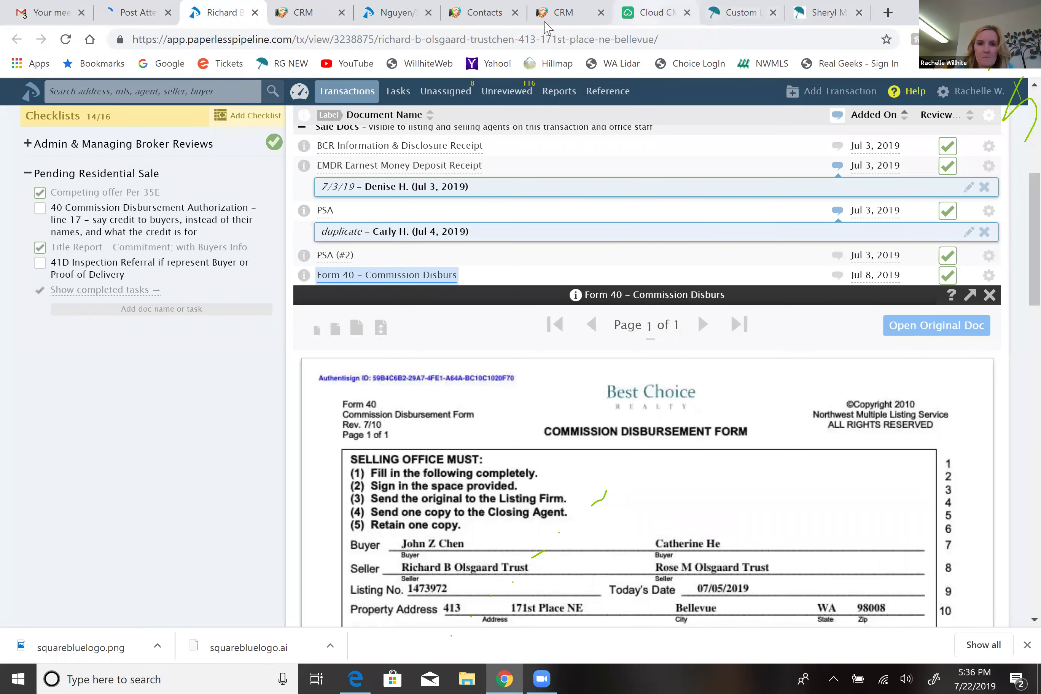
Close the CRM tasks, Contacts and two transaction tabs, returning to the Custom Listing Presentation form
click(292, 21)
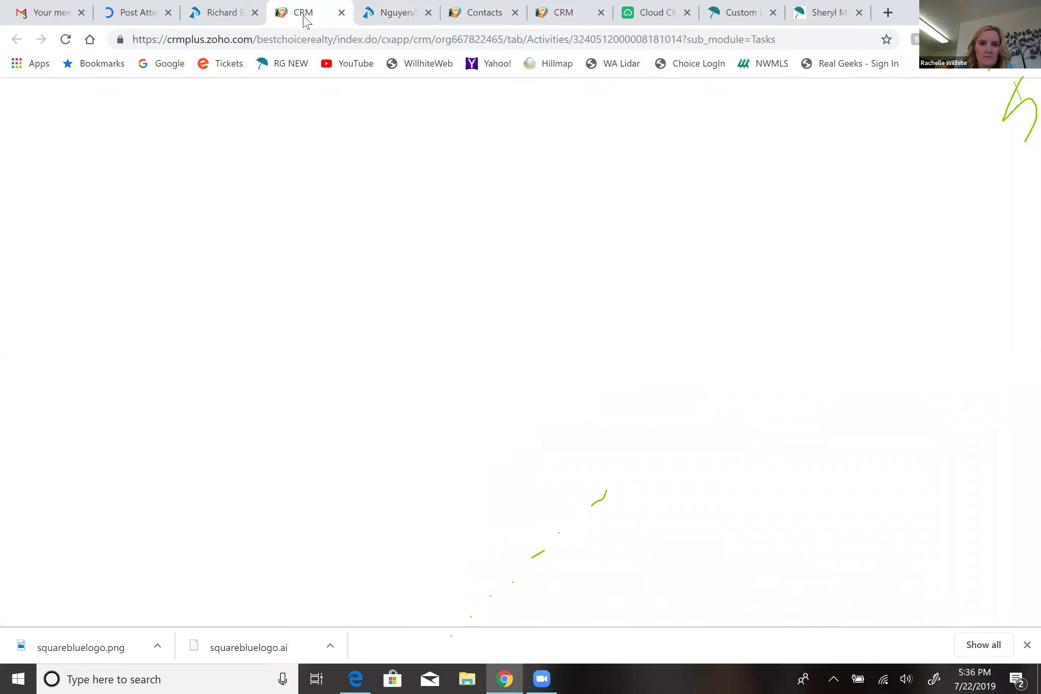
click(340, 13)
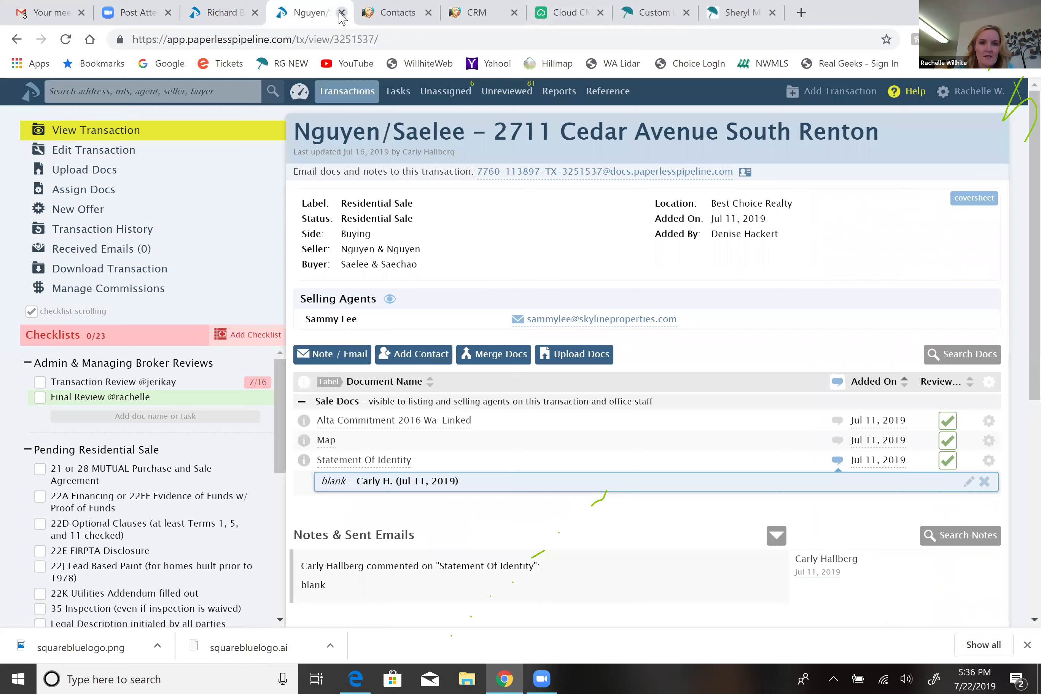
click(341, 13)
click(341, 13)
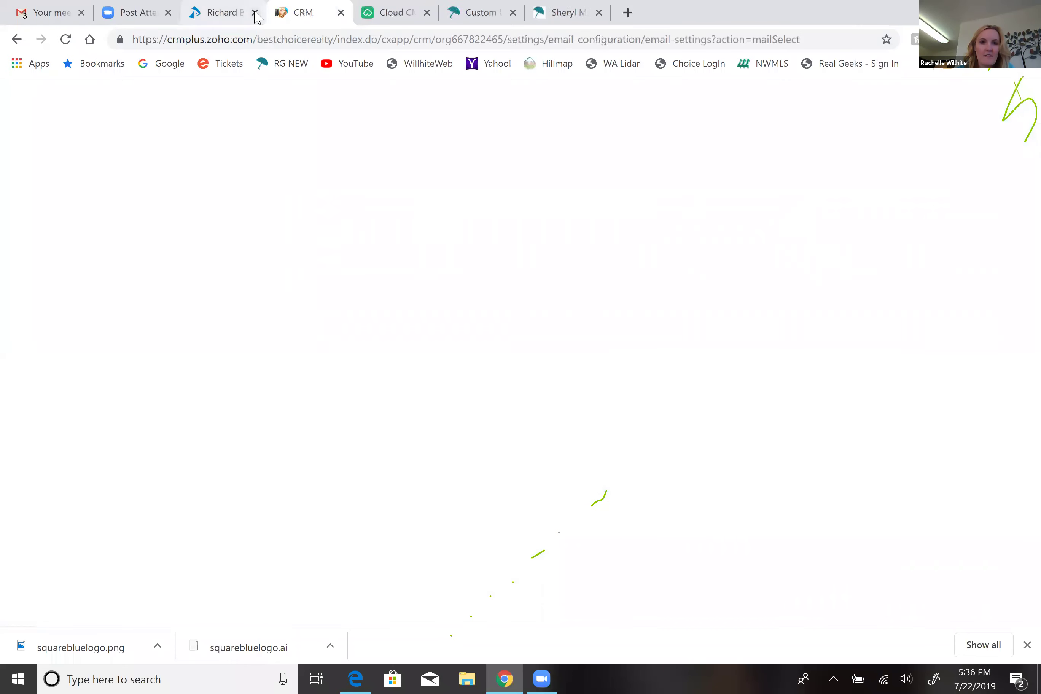
click(255, 13)
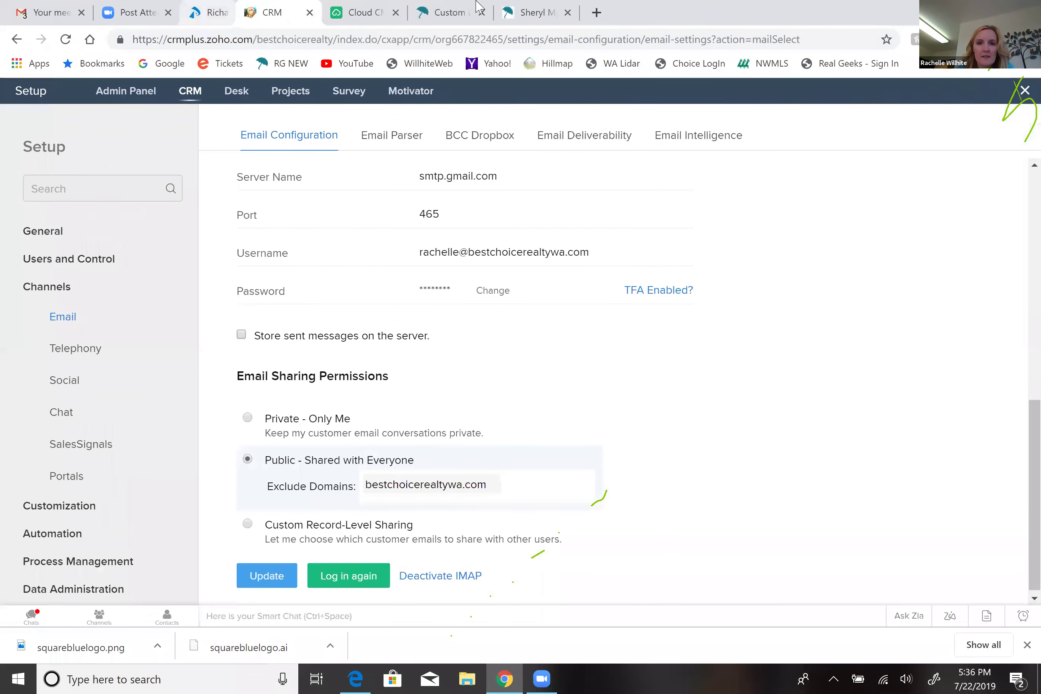
click(389, 13)
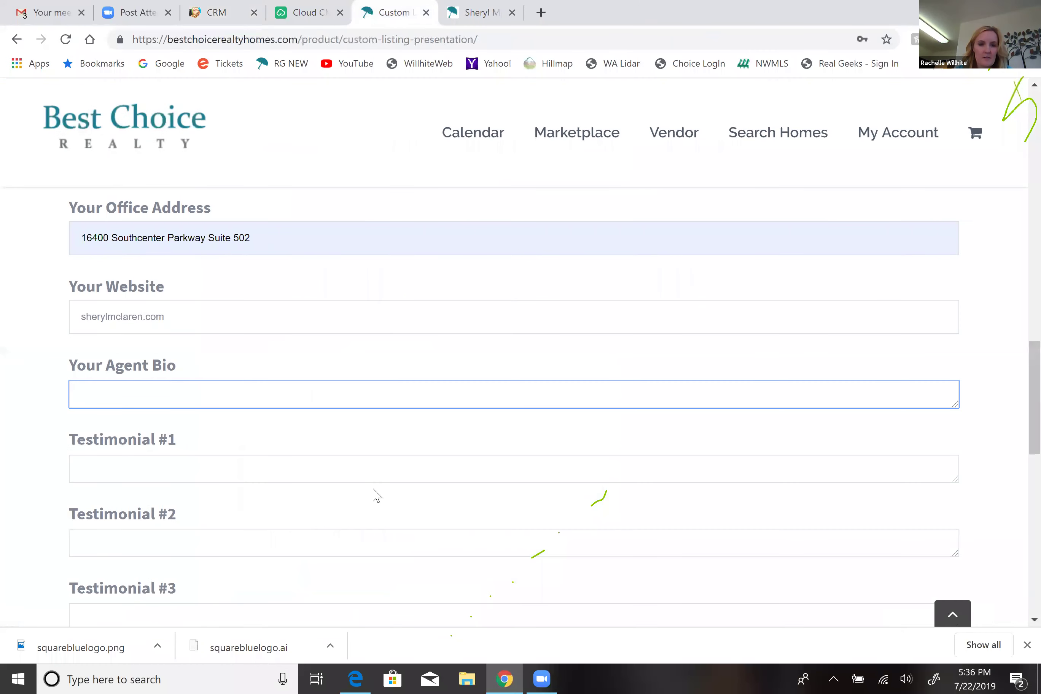
Paste the copied bio into Agent Bio and Testimonials #1–#3, then choose a file for Your Agent Image
key(ctrl+v)
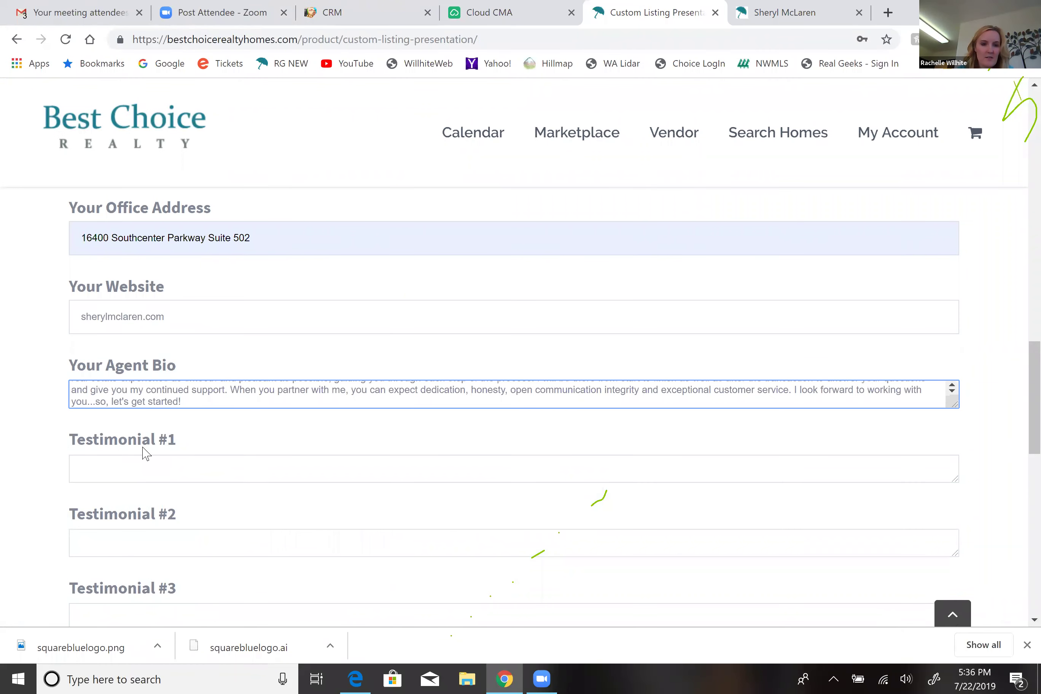
click(143, 448)
key(ctrl+v)
key(Tab)
key(ctrl+v)
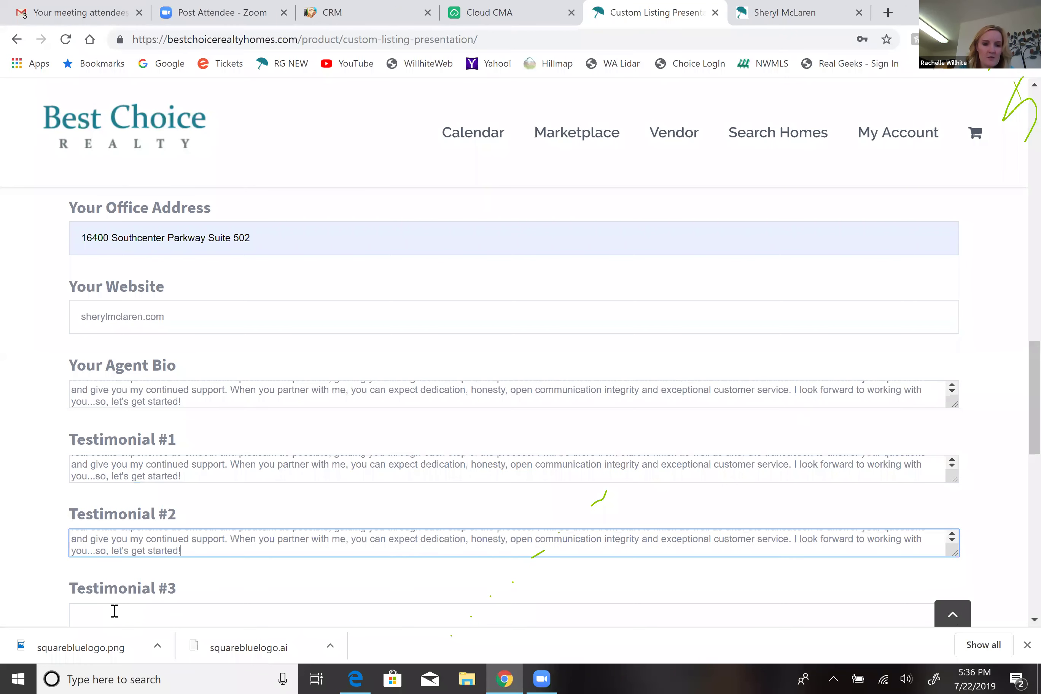
key(Tab)
key(ctrl+v)
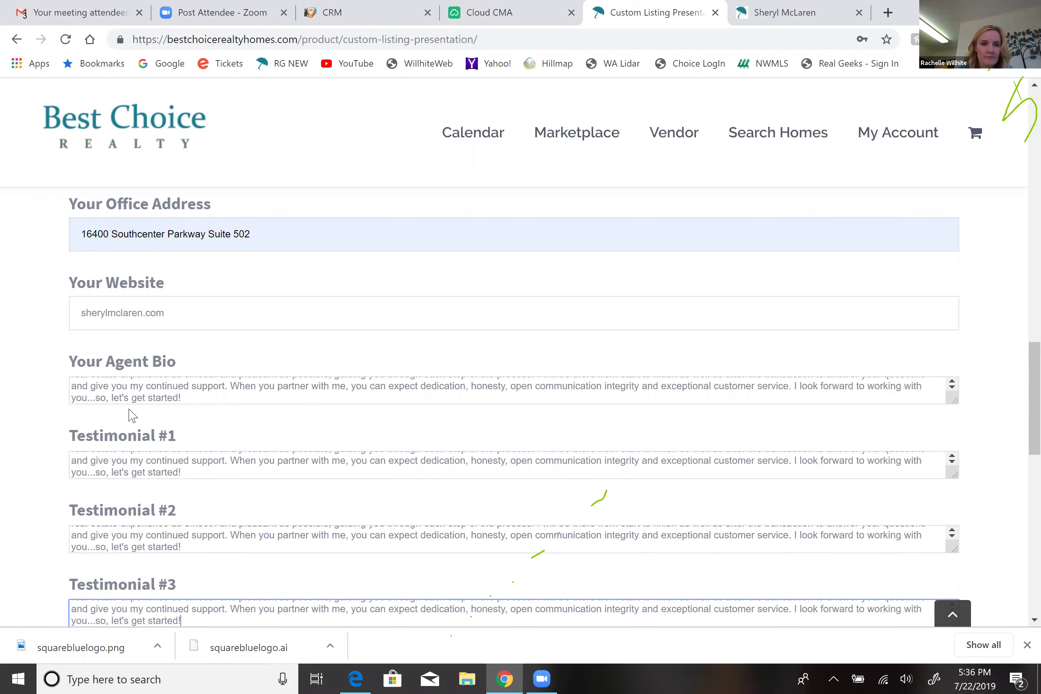
scroll(212, 144, down, 5)
click(123, 404)
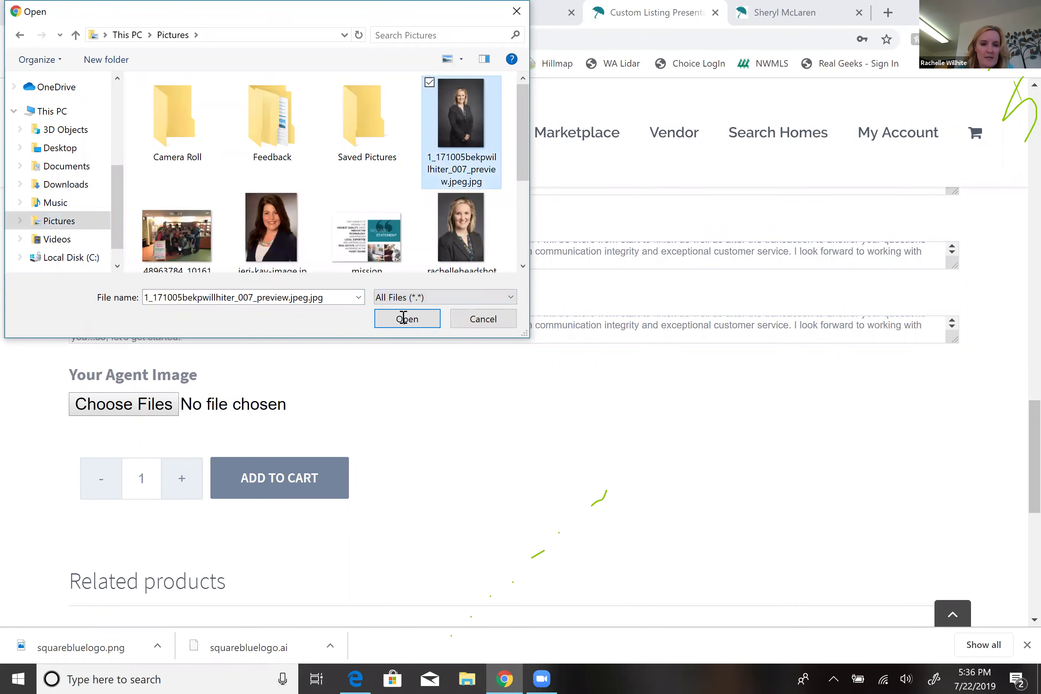
Upload the headshot and add the $25.00 Custom Listing Presentation to the cart
click(407, 319)
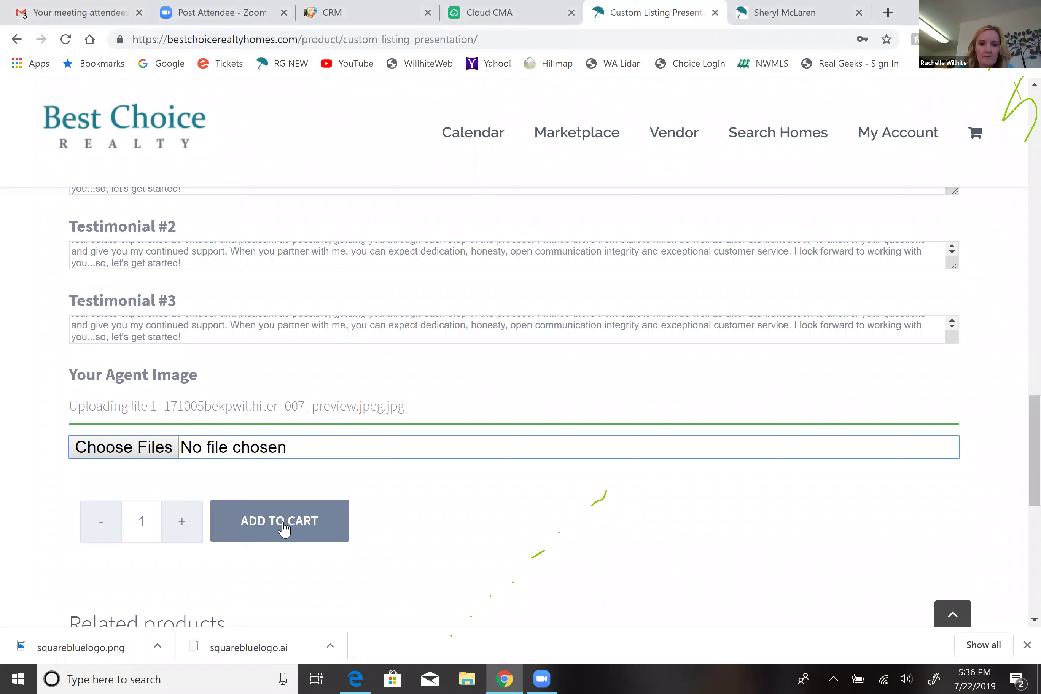
click(283, 524)
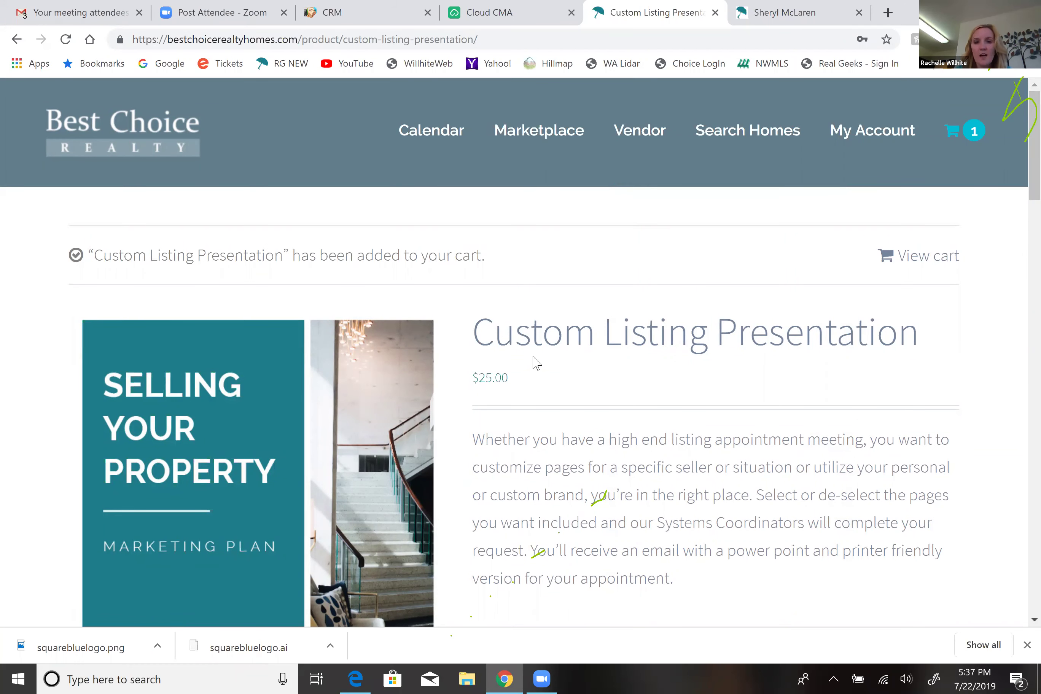
Return to the Resource Guide home page and reopen the SELLER PRESENTATION Listings page
scroll(1017, 168, down, 2)
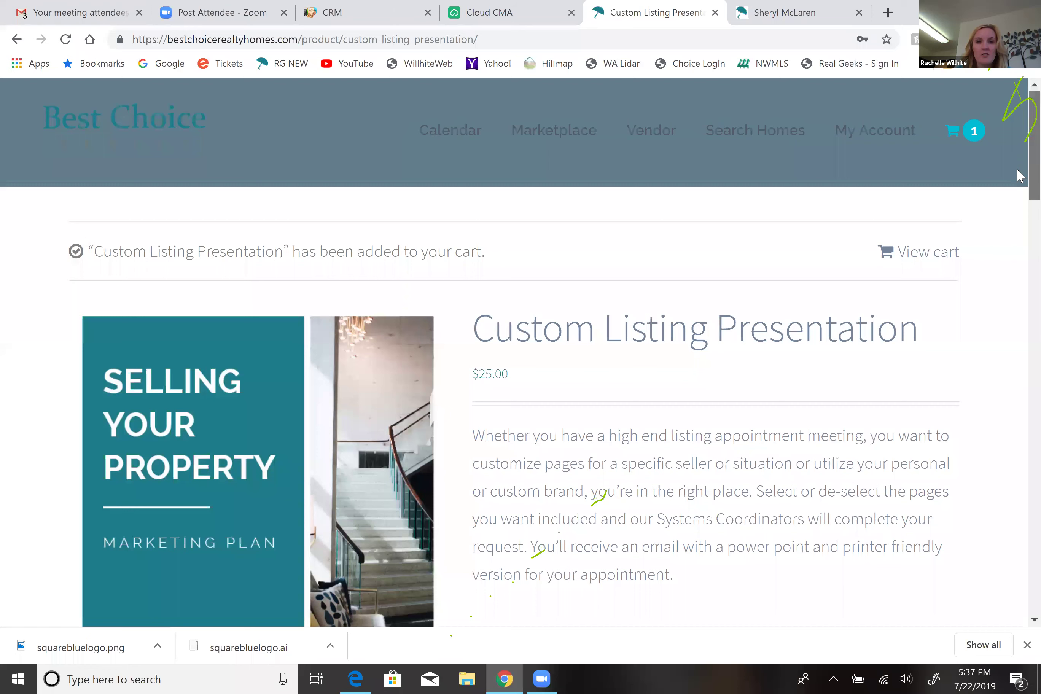
scroll(1021, 168, up, 1)
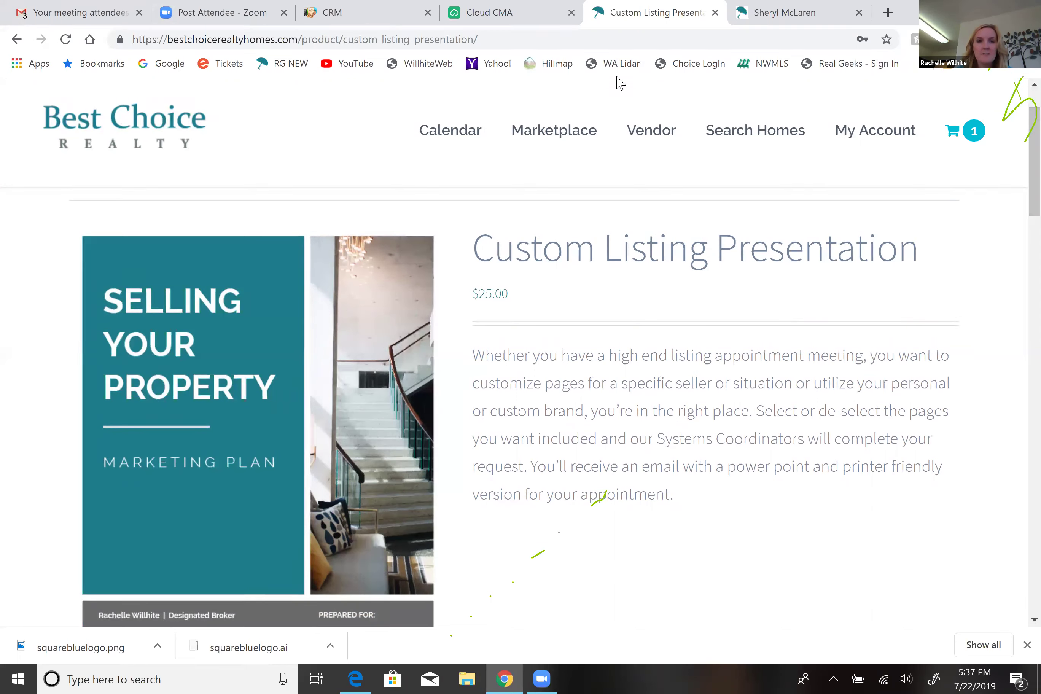
click(280, 39)
text(bestchoicerealtyhomes.com)
key(Return)
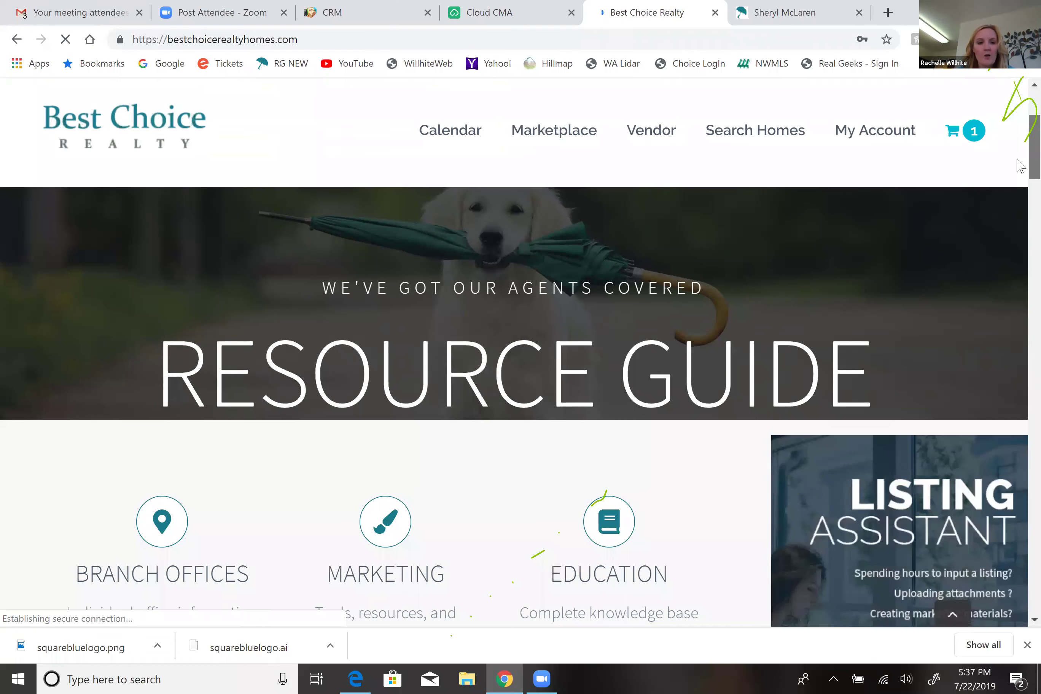
drag(1016, 164, 1017, 298)
scroll(1019, 309, down, 5)
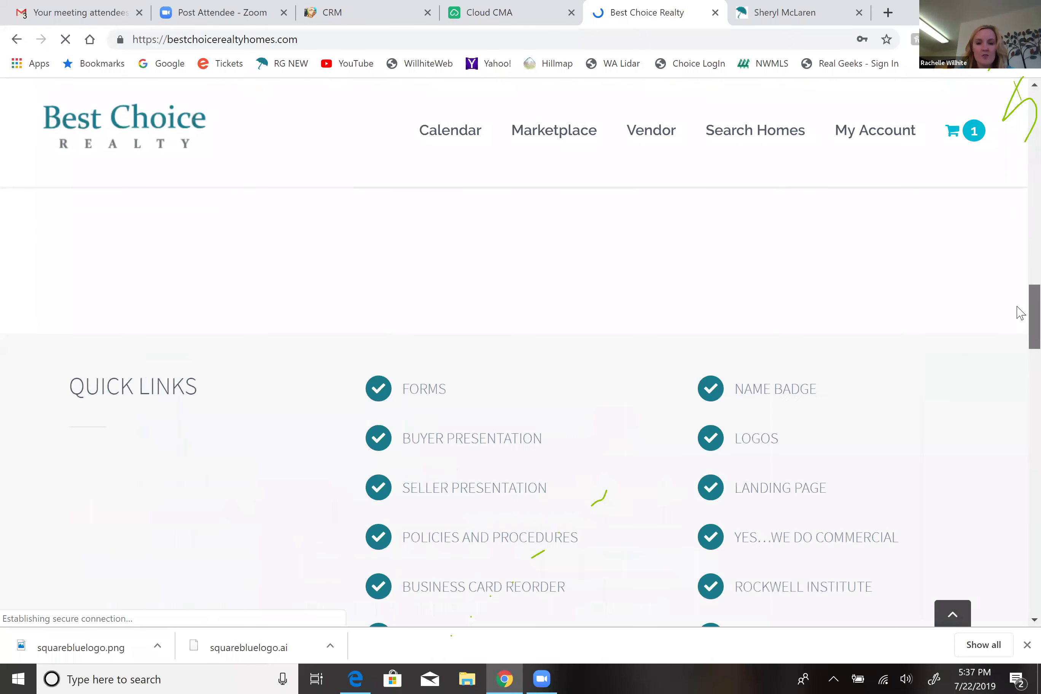
click(456, 488)
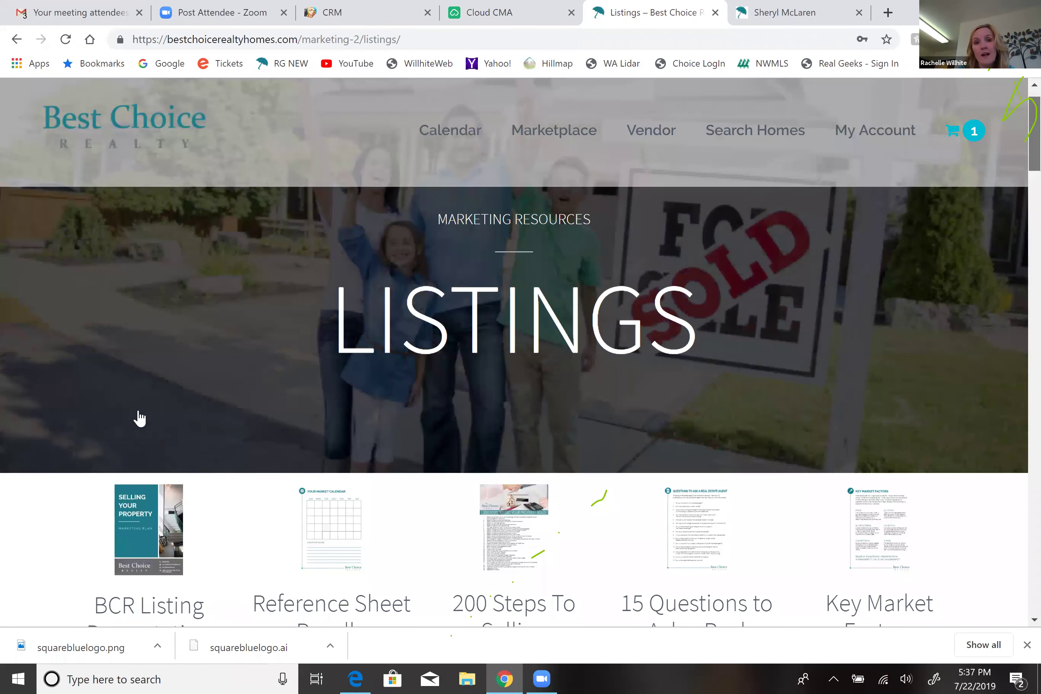
scroll(140, 419, down, 3)
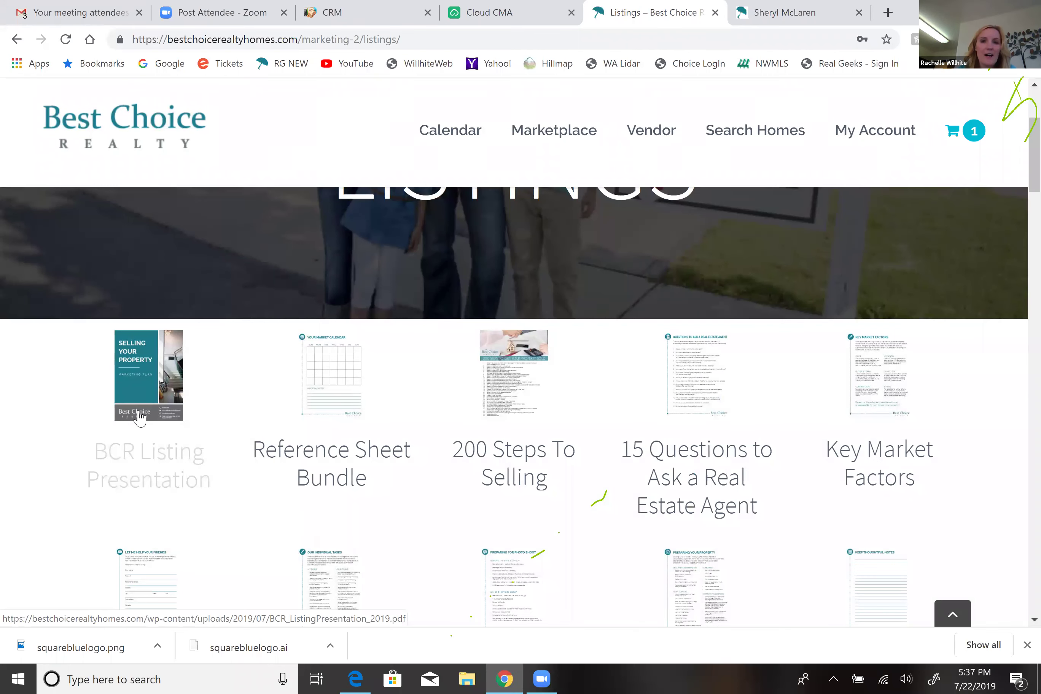
Open the BCR_ListingPresentation_2019-Generic PDF and read through its opening pages
click(140, 418)
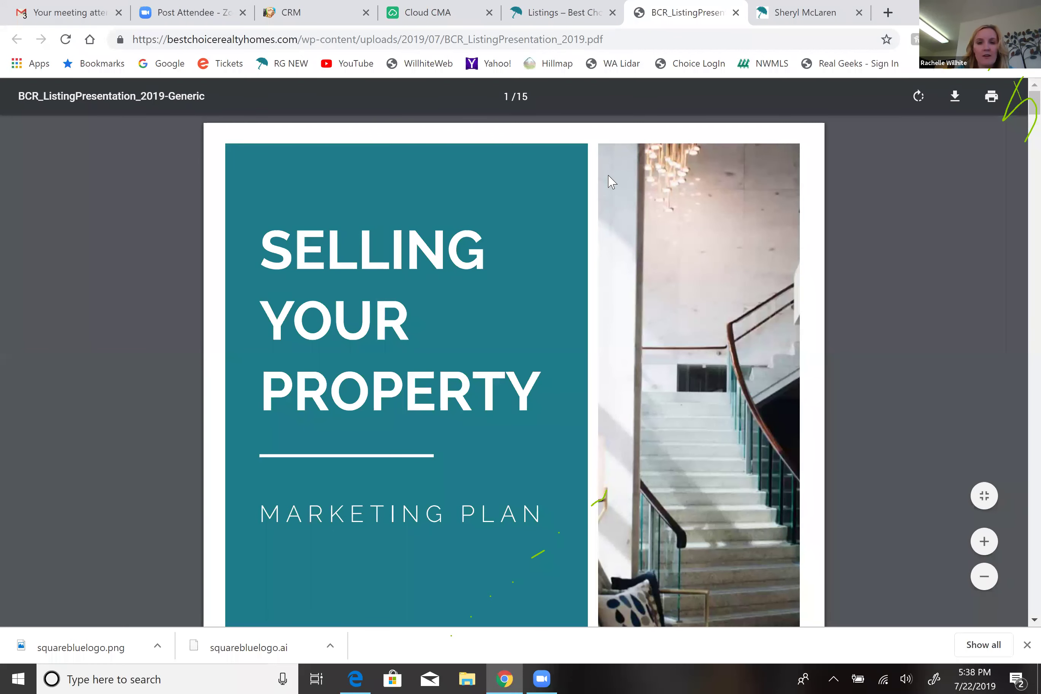
scroll(1016, 113, down, 10)
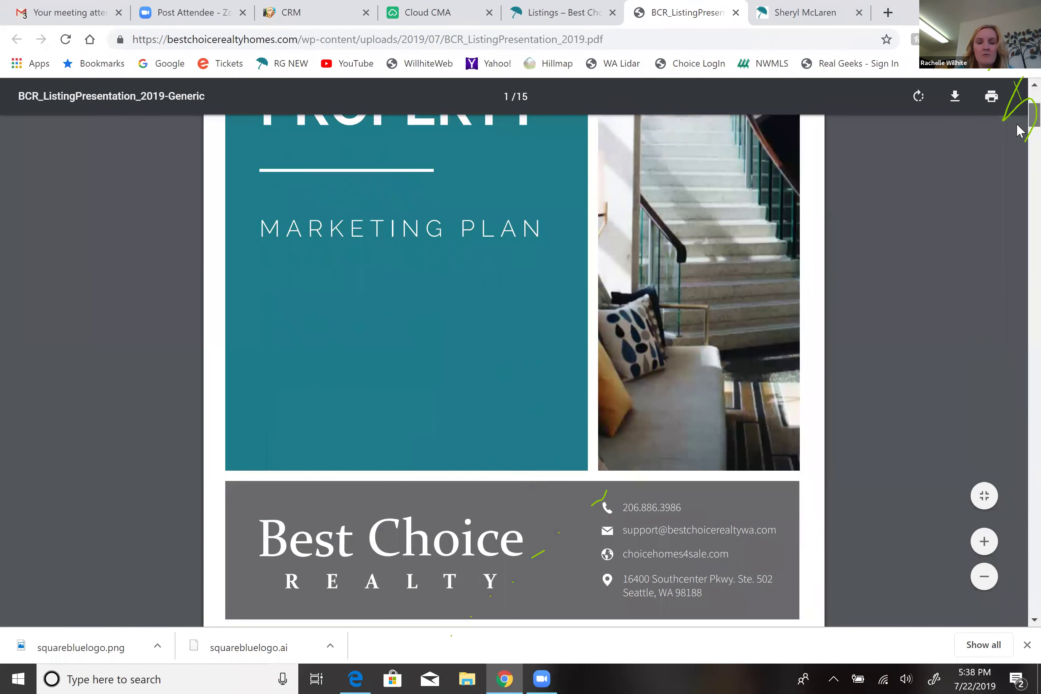
scroll(1020, 147, down, 10)
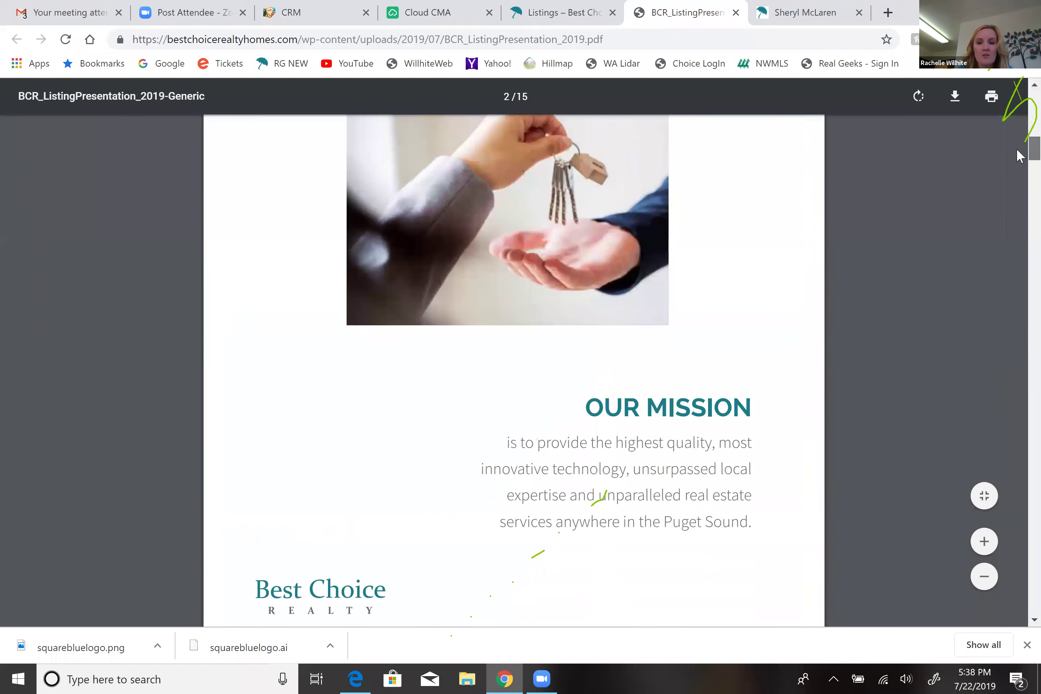
scroll(1017, 154, down, 4)
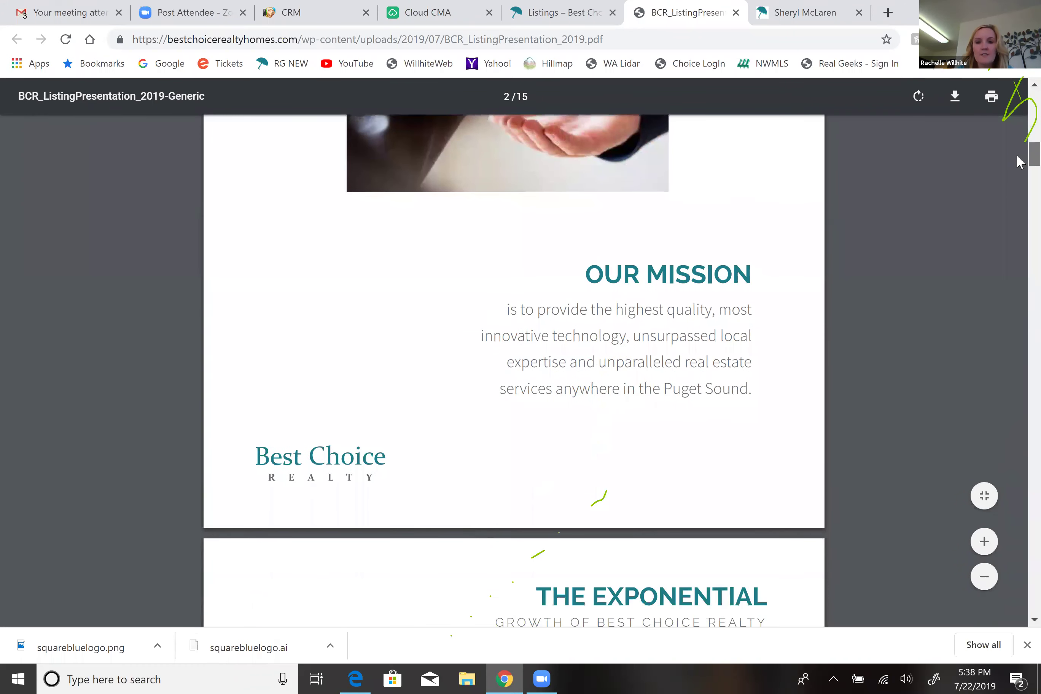
scroll(1017, 170, down, 2)
scroll(1017, 170, down, 8)
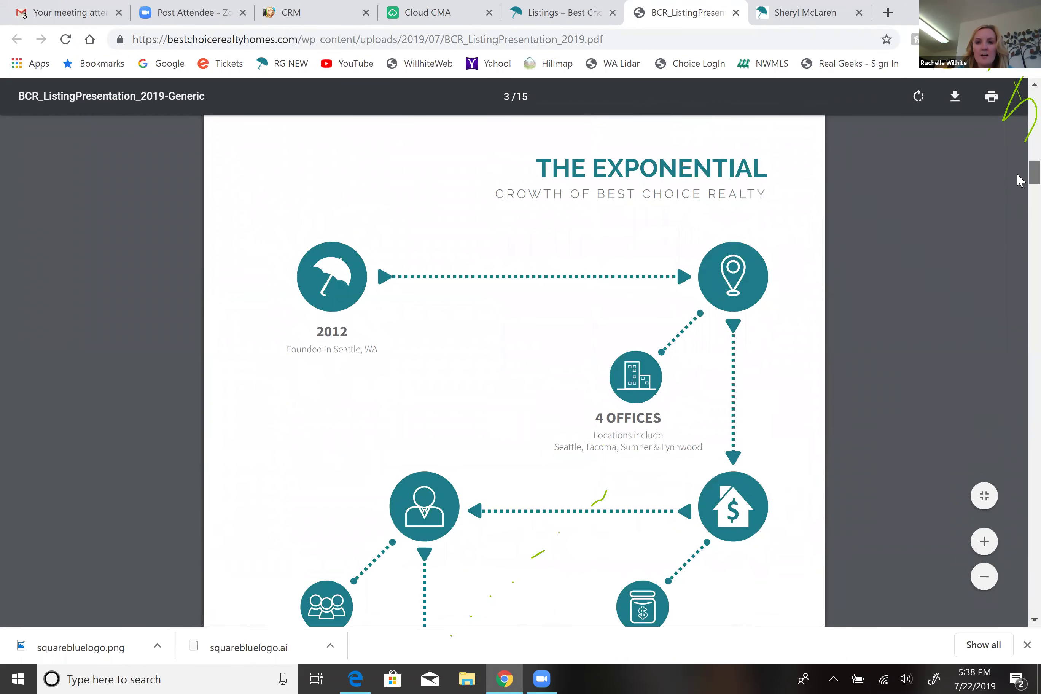
scroll(1020, 182, down, 1)
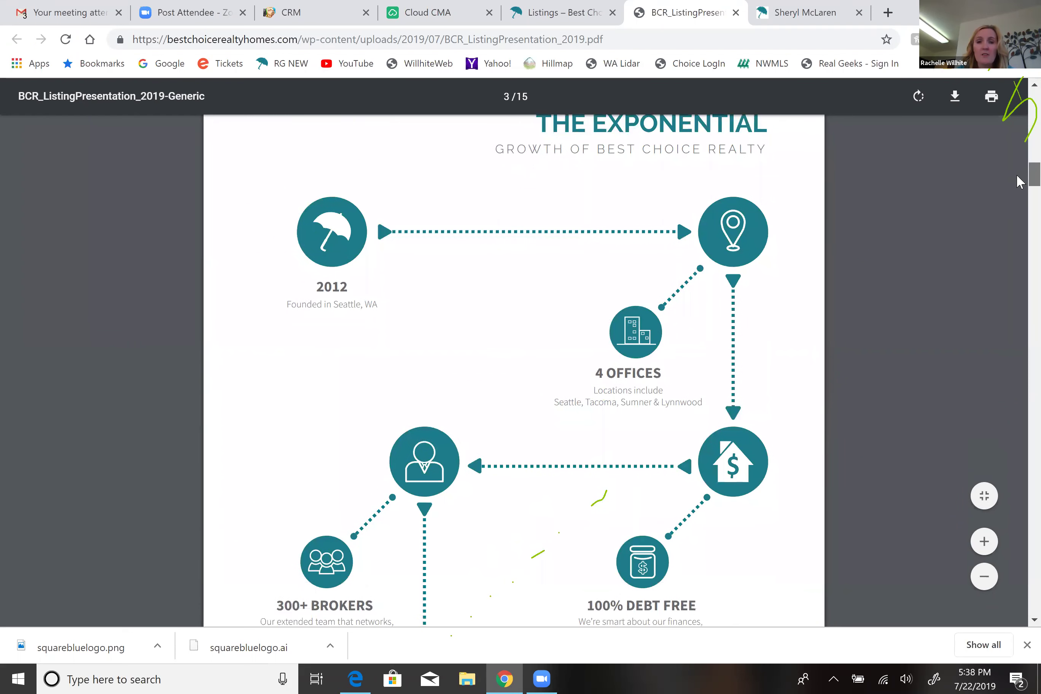
scroll(1017, 178, down, 1)
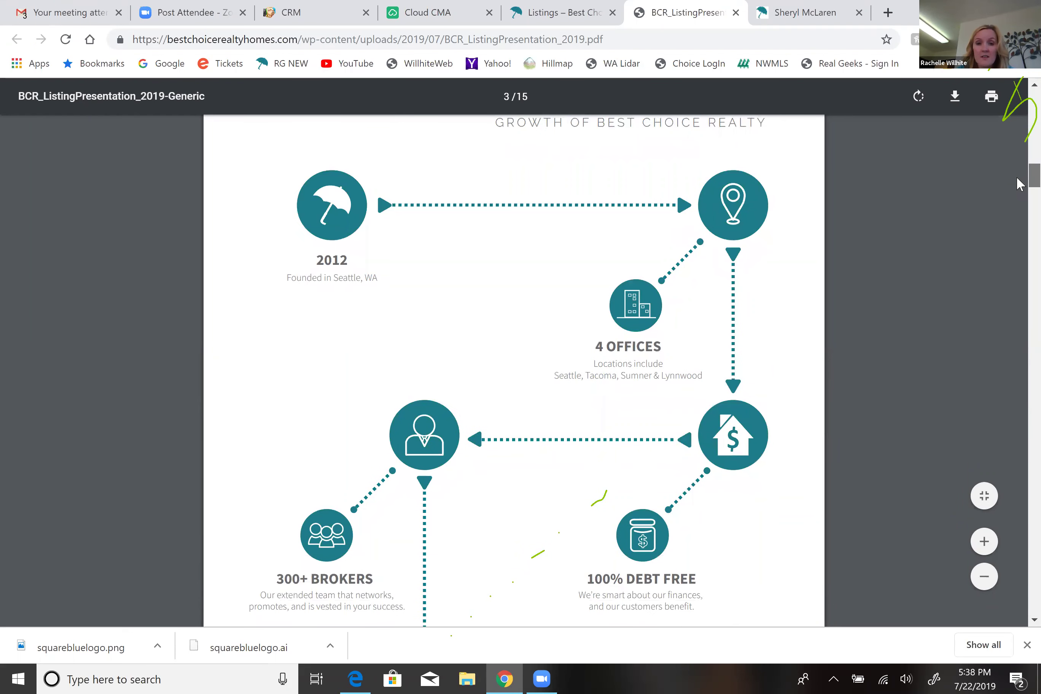
scroll(1017, 181, down, 1)
scroll(1017, 185, down, 1)
scroll(1016, 184, down, 5)
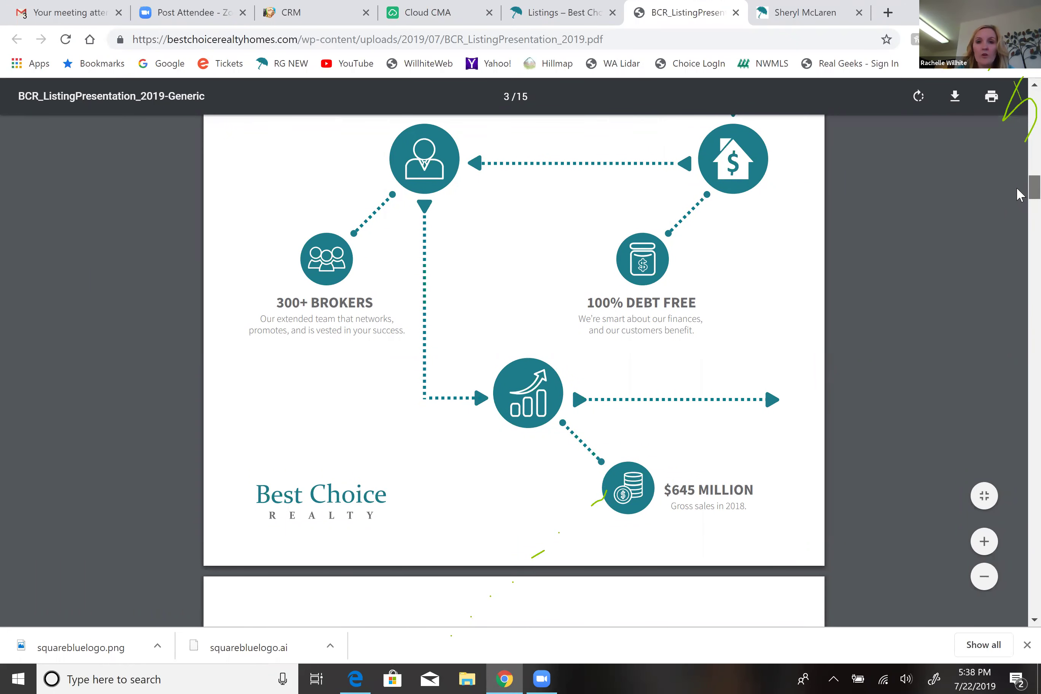
scroll(1016, 206, down, 12)
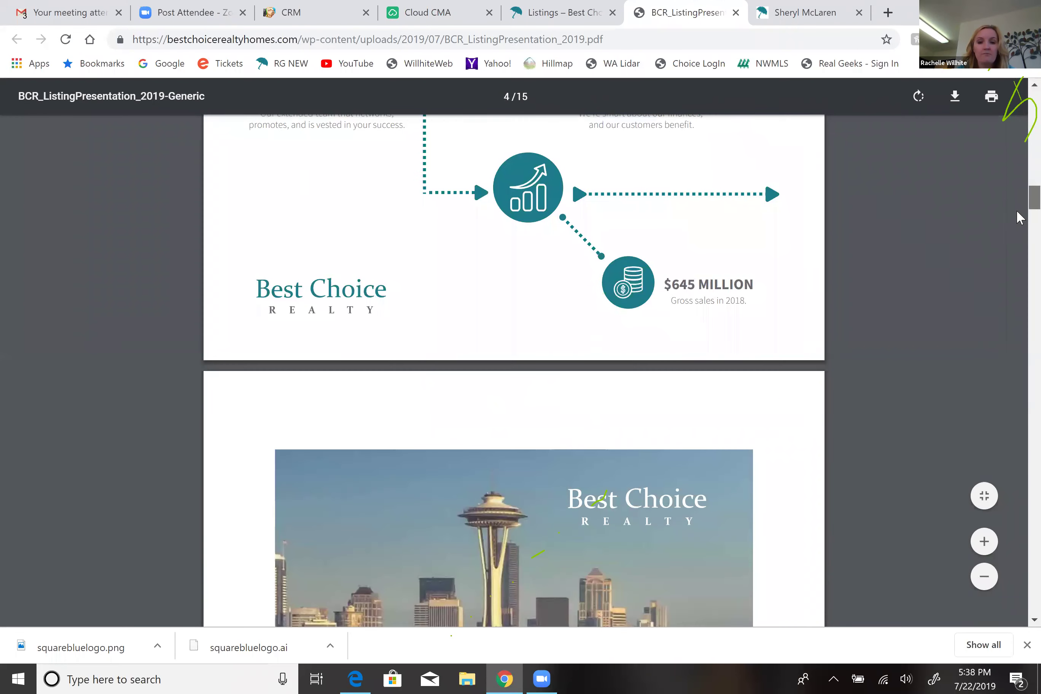
scroll(1019, 227, down, 4)
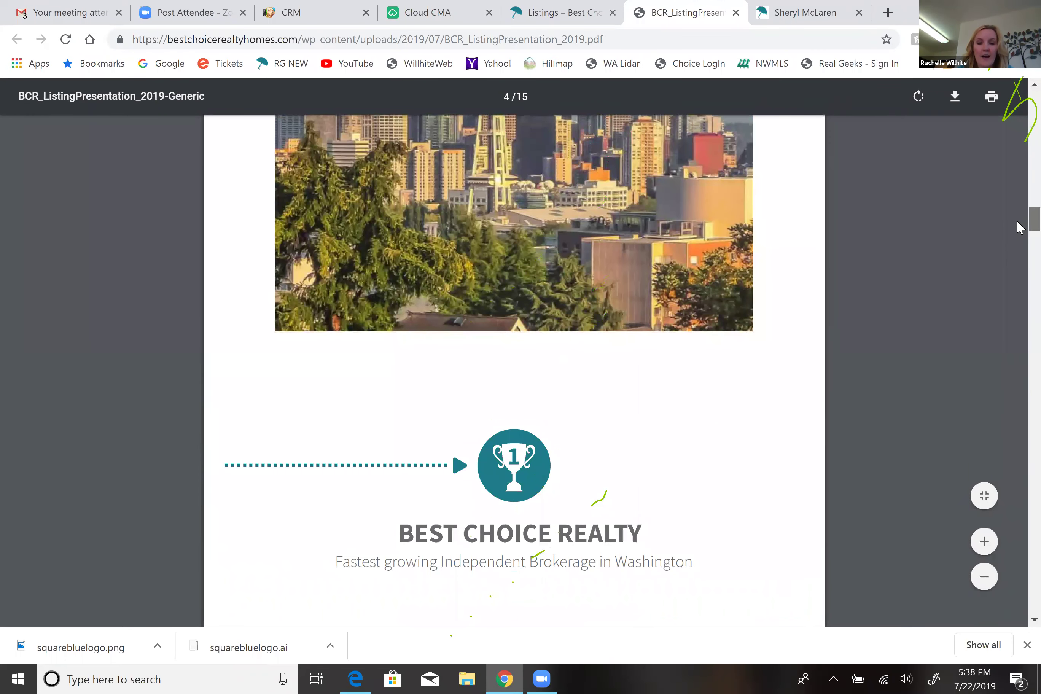
scroll(1017, 225, down, 9)
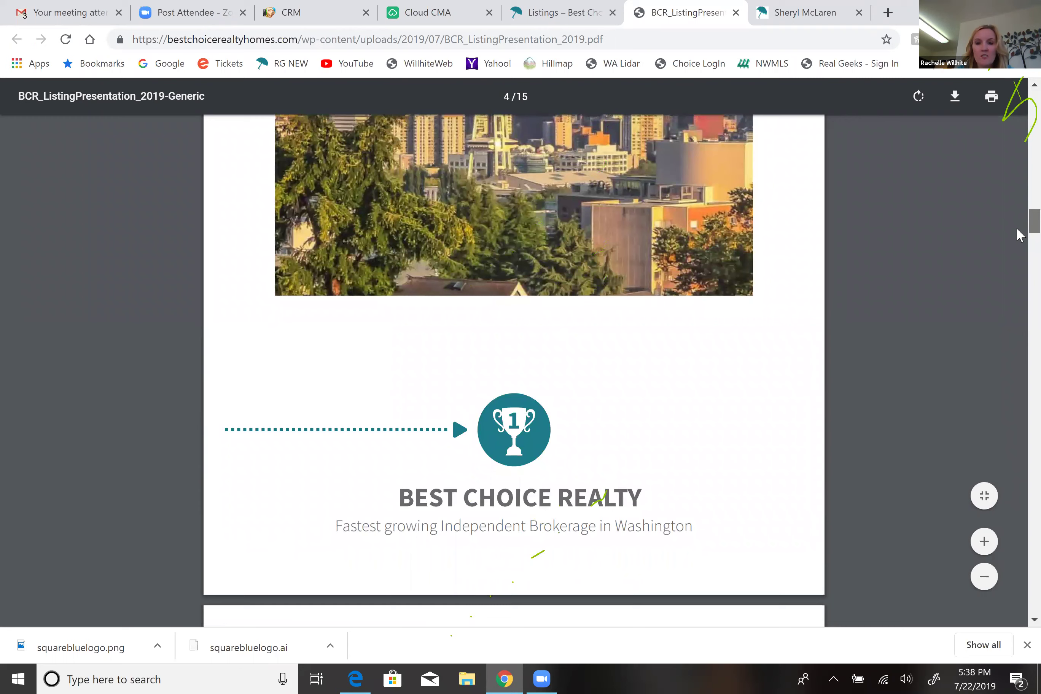
scroll(1017, 246, down, 7)
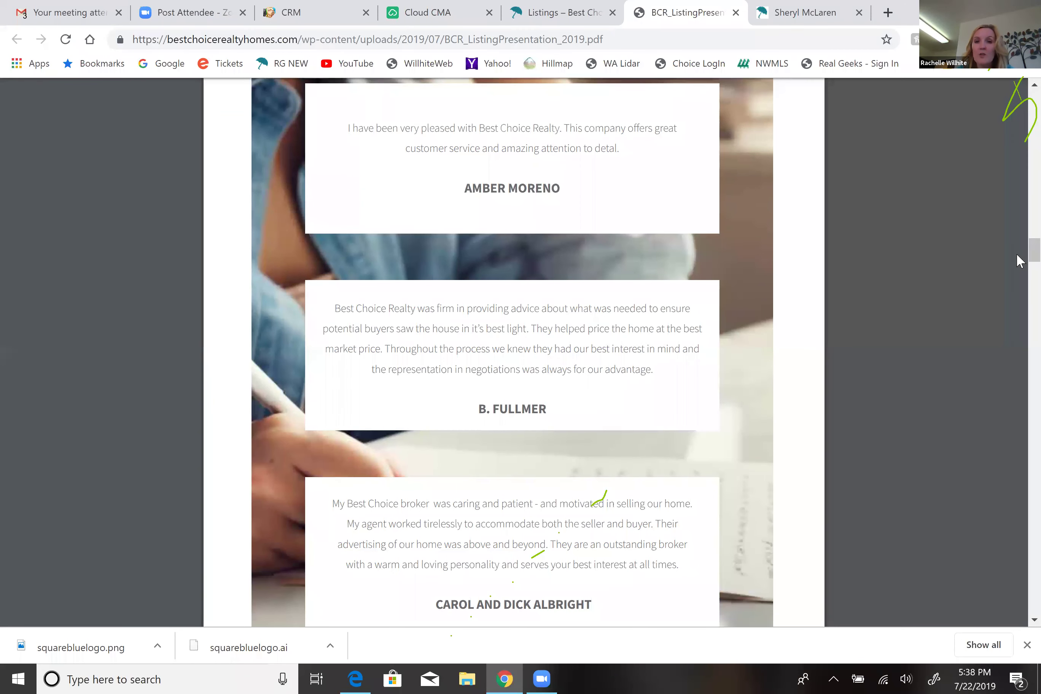
Continue past the marketing strategies and property-preparation tips to the Photography page
scroll(1018, 260, down, 1)
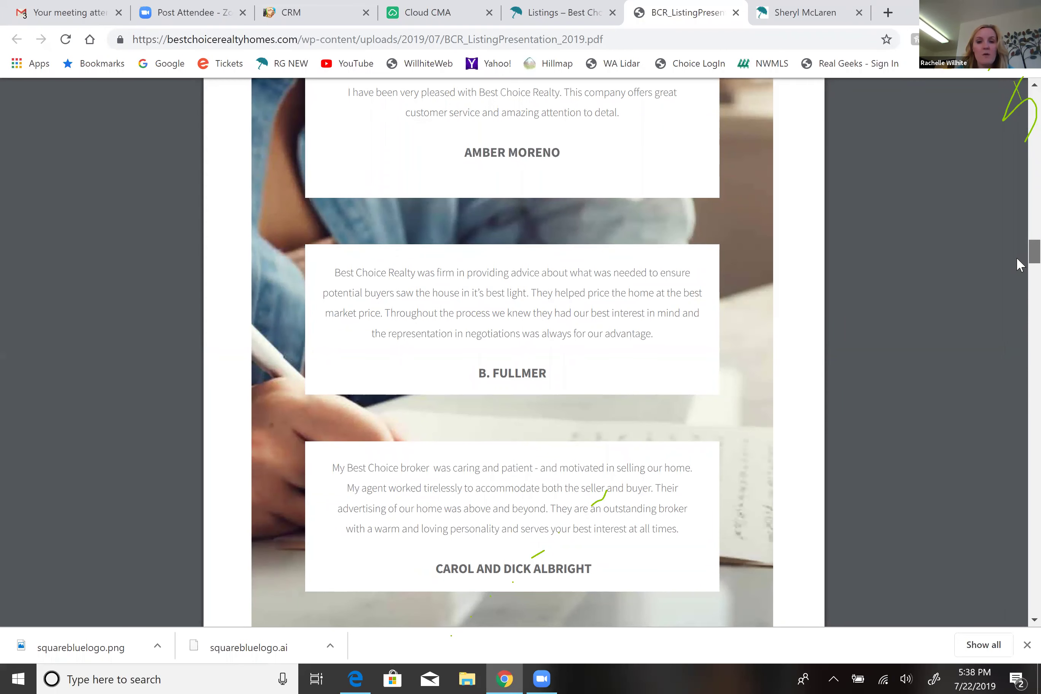
scroll(1020, 265, down, 1)
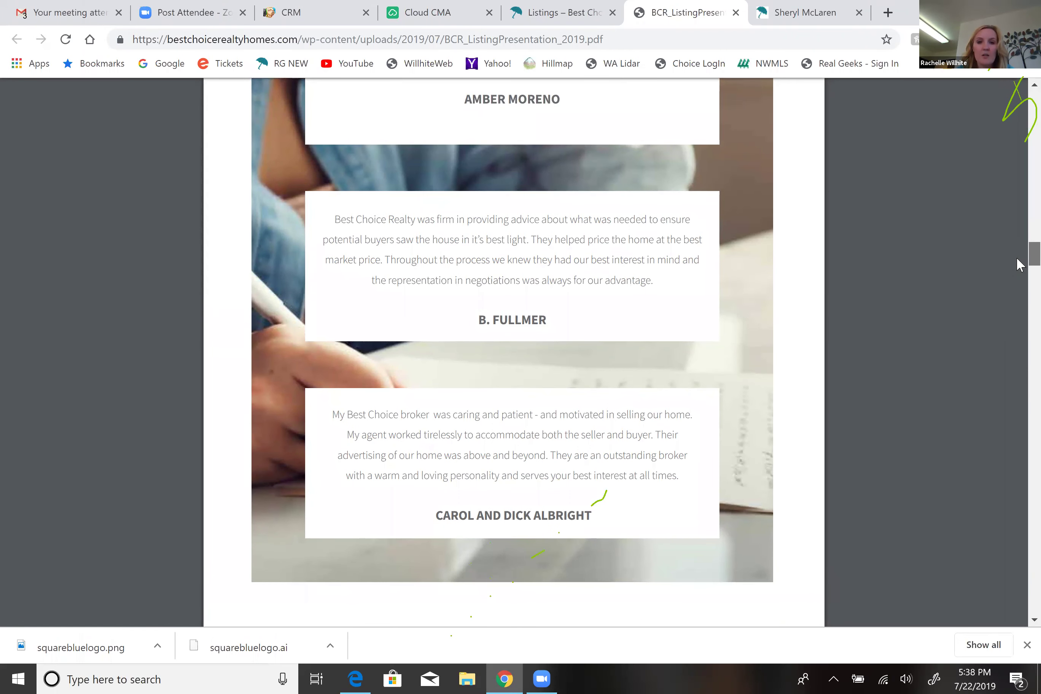
scroll(1020, 265, down, 1)
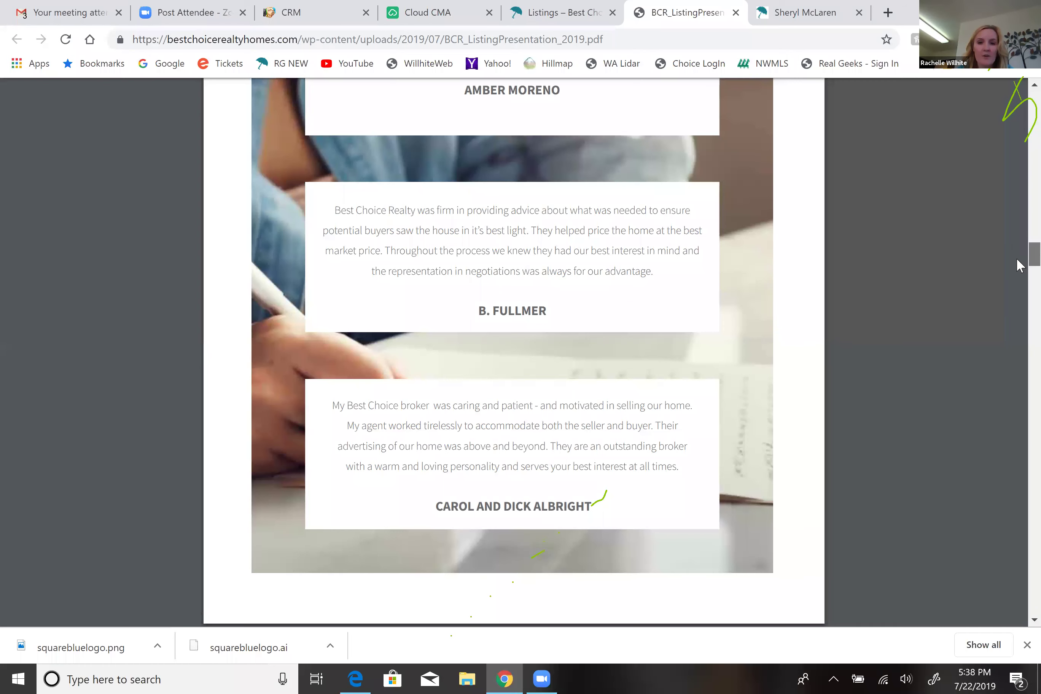
scroll(1018, 265, down, 10)
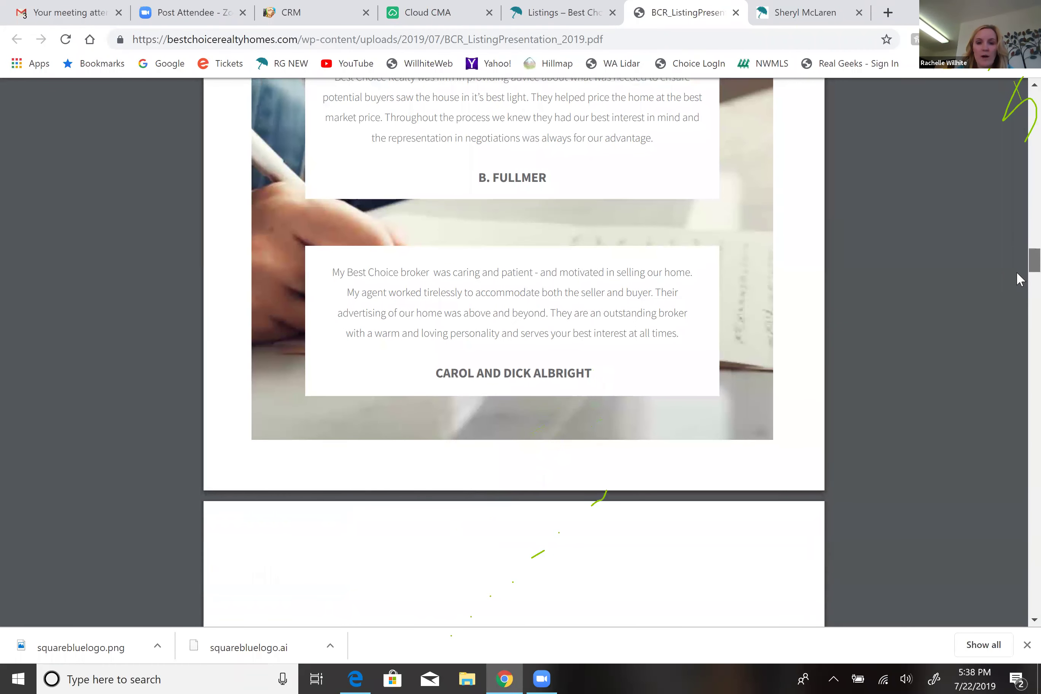
scroll(1020, 300, down, 4)
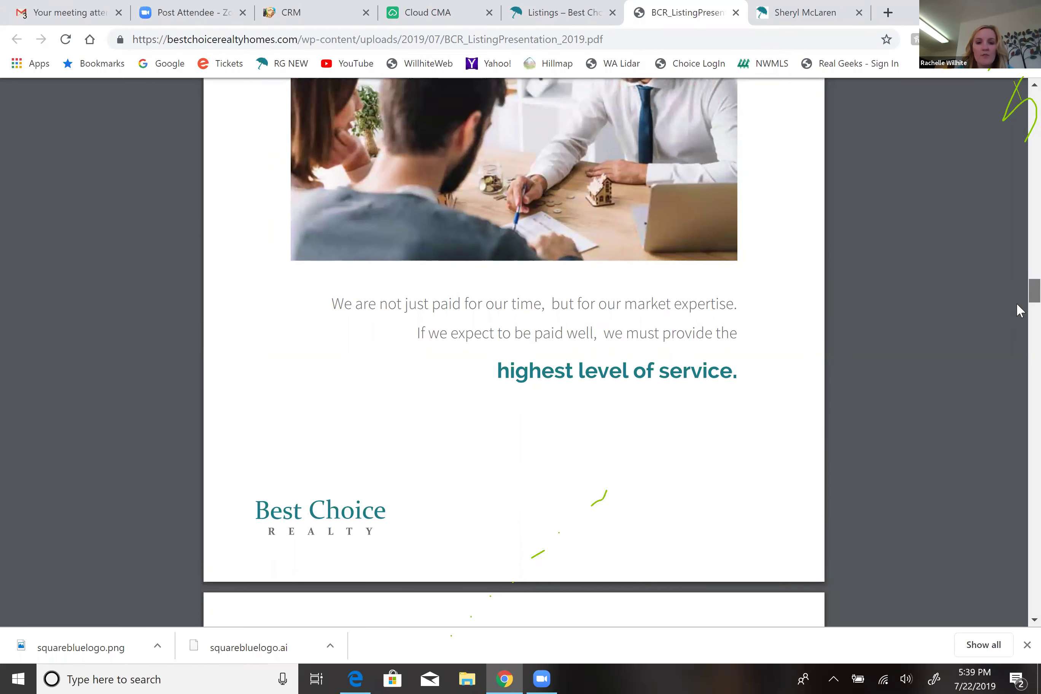
scroll(1017, 314, down, 10)
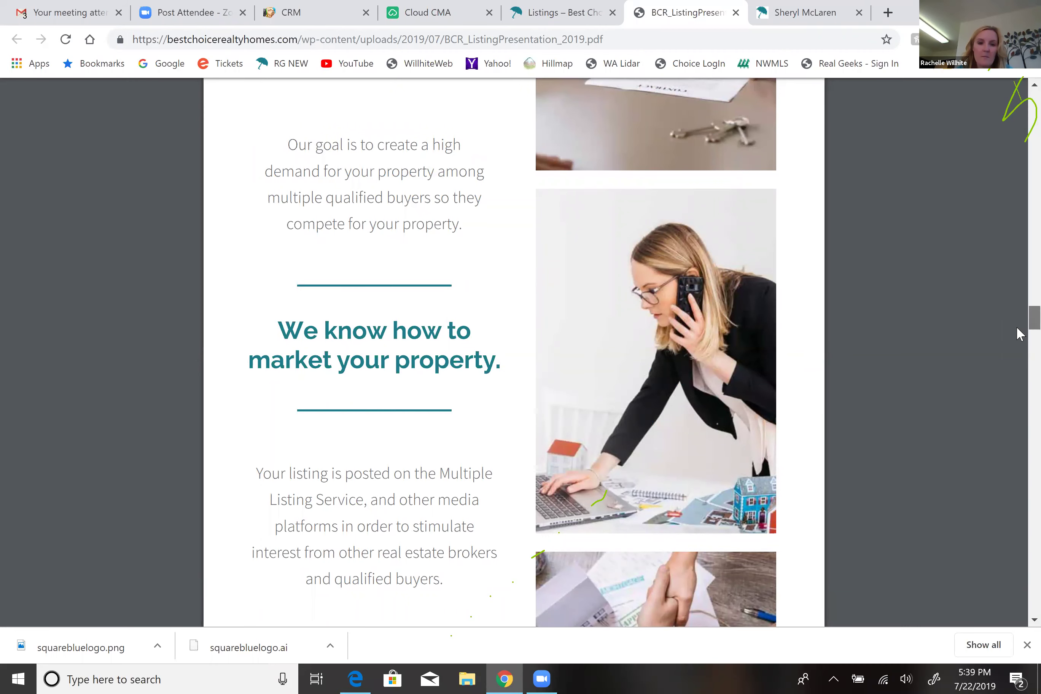
scroll(1019, 328, down, 5)
scroll(1017, 349, down, 9)
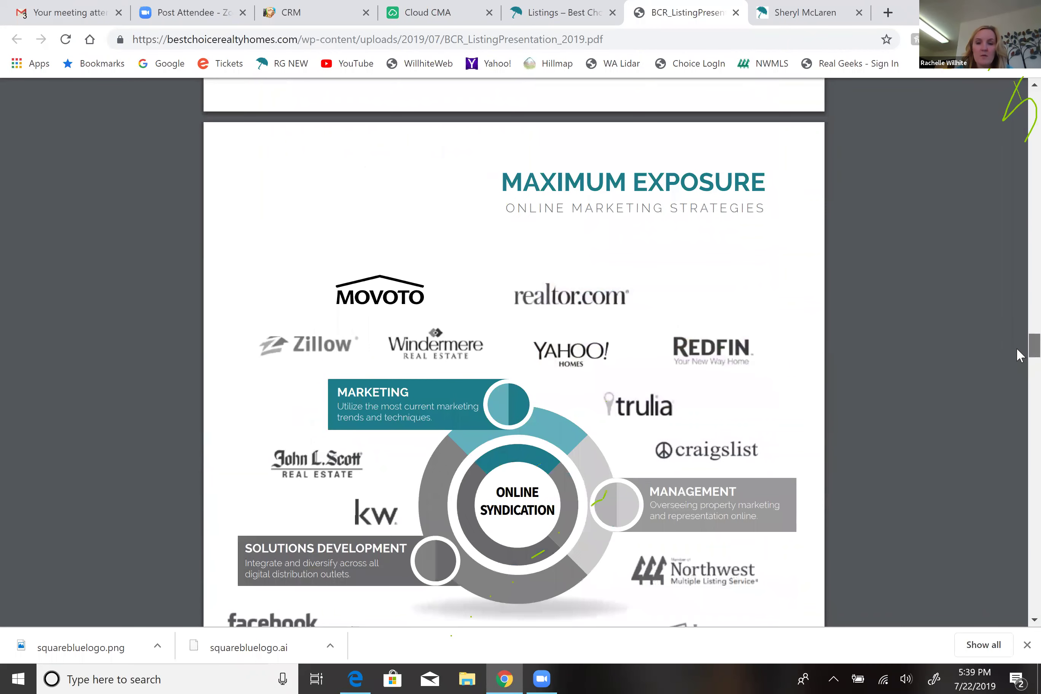
scroll(1017, 354, down, 2)
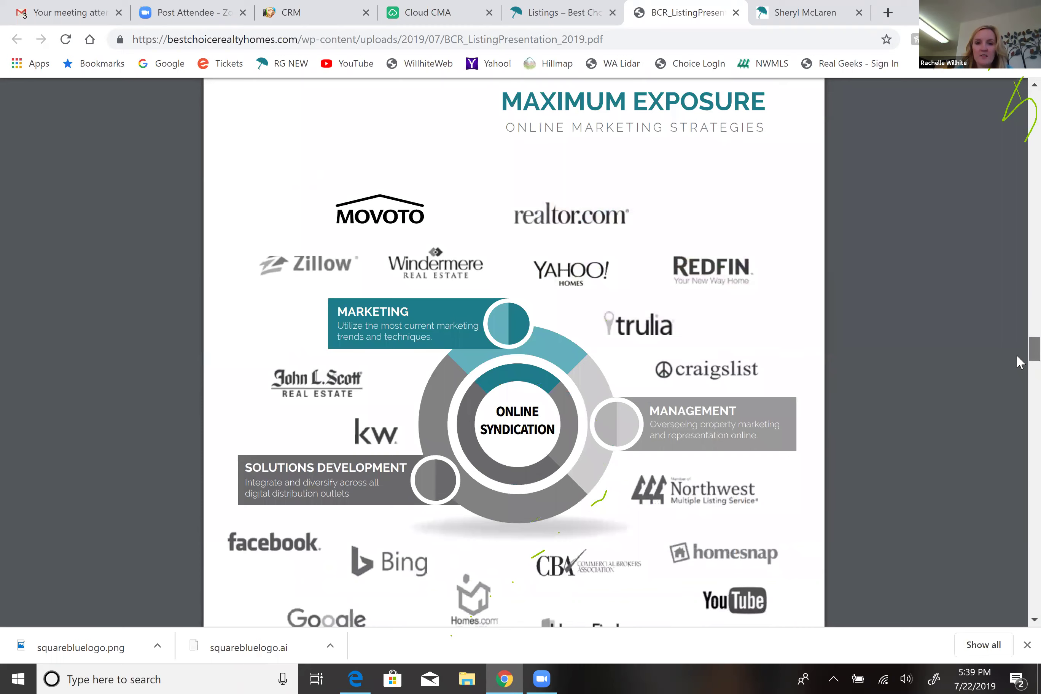
scroll(1016, 356, down, 4)
scroll(1019, 381, down, 12)
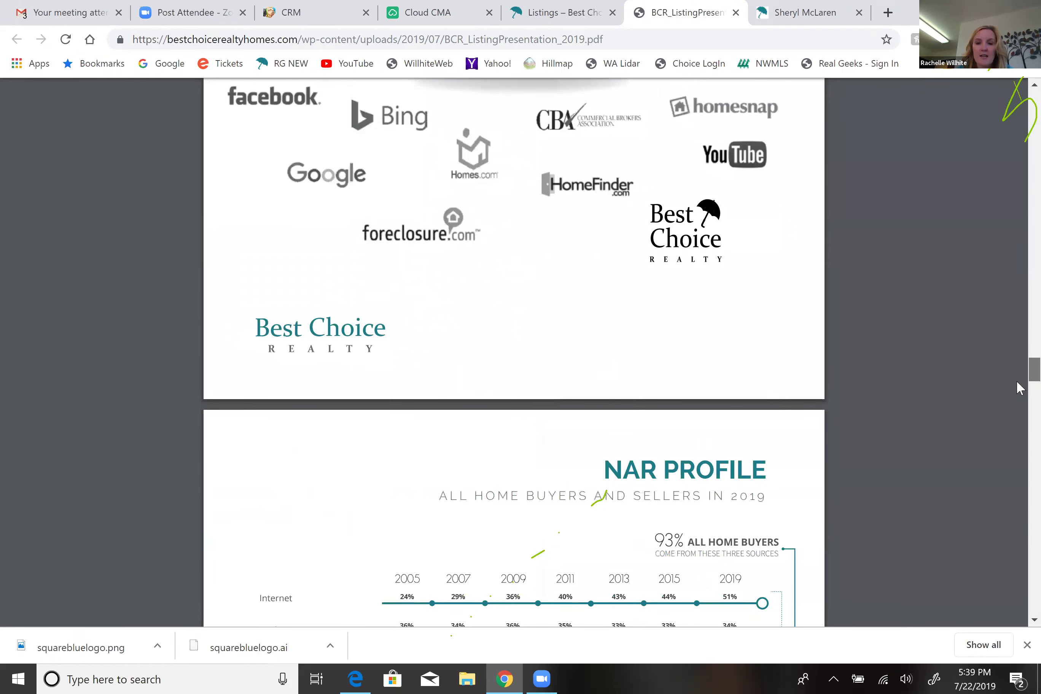
scroll(1020, 396, down, 3)
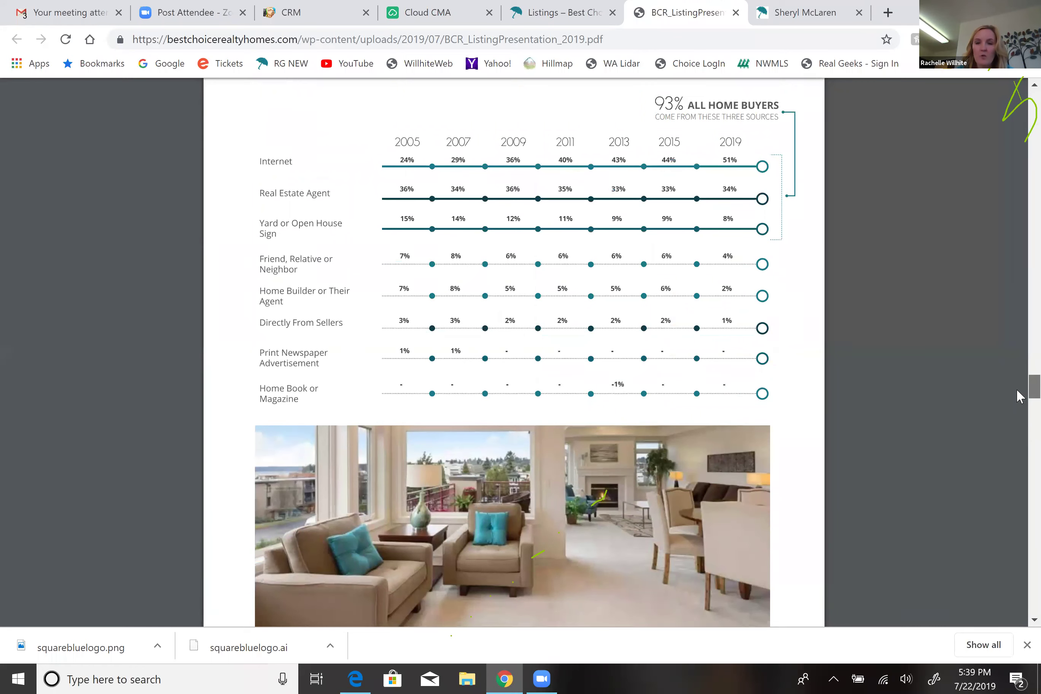
scroll(1019, 396, down, 3)
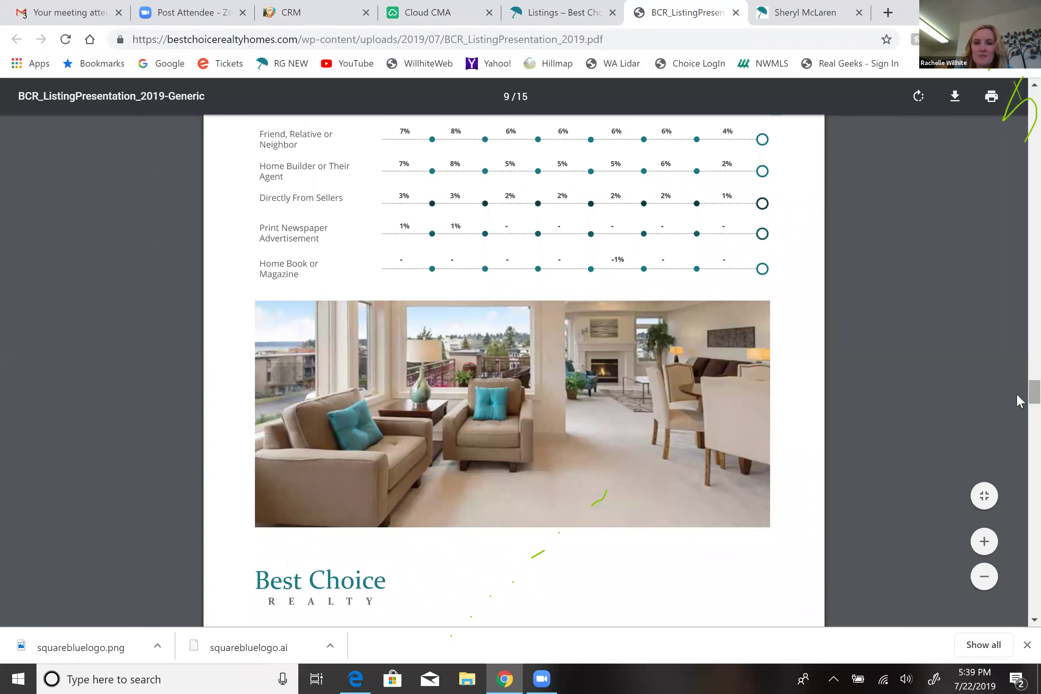
scroll(1017, 396, down, 6)
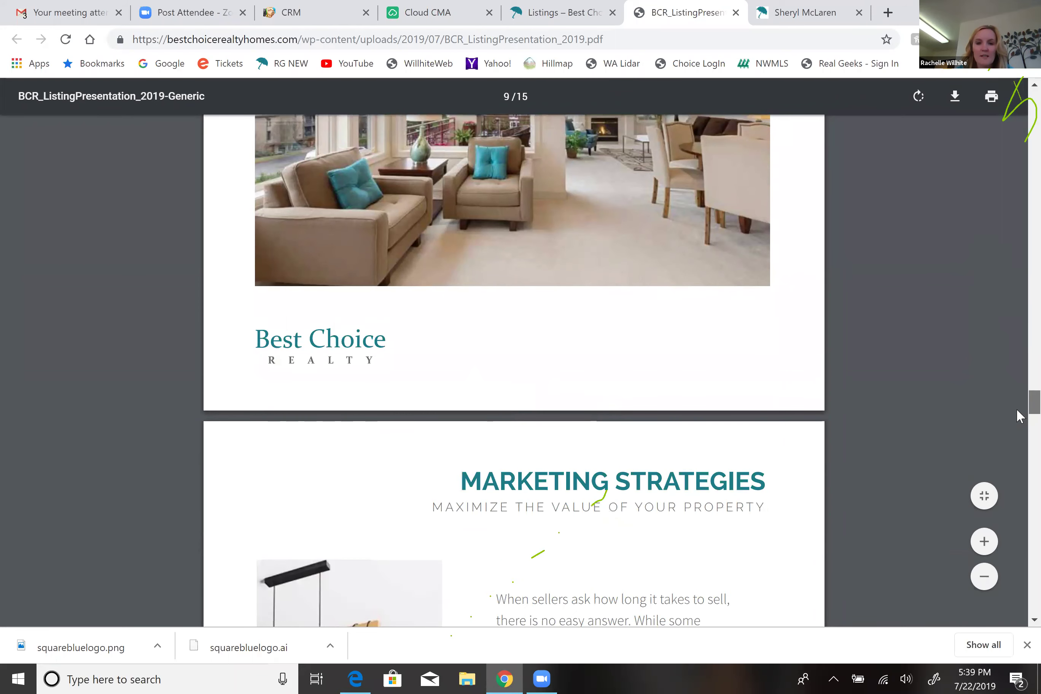
scroll(1016, 412, down, 4)
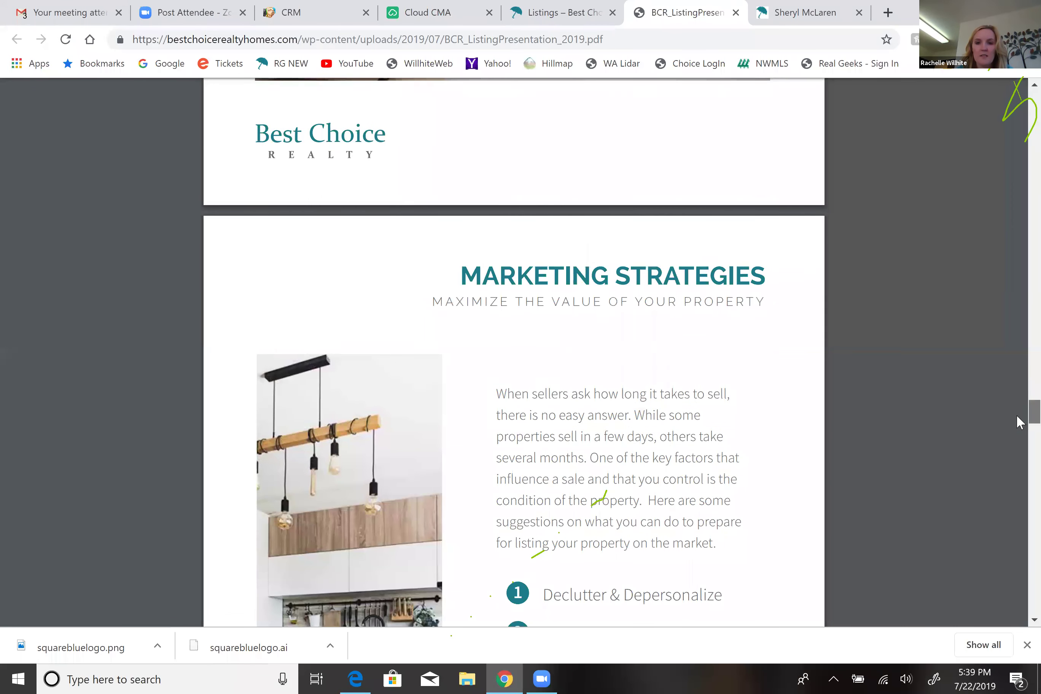
scroll(1016, 415, down, 3)
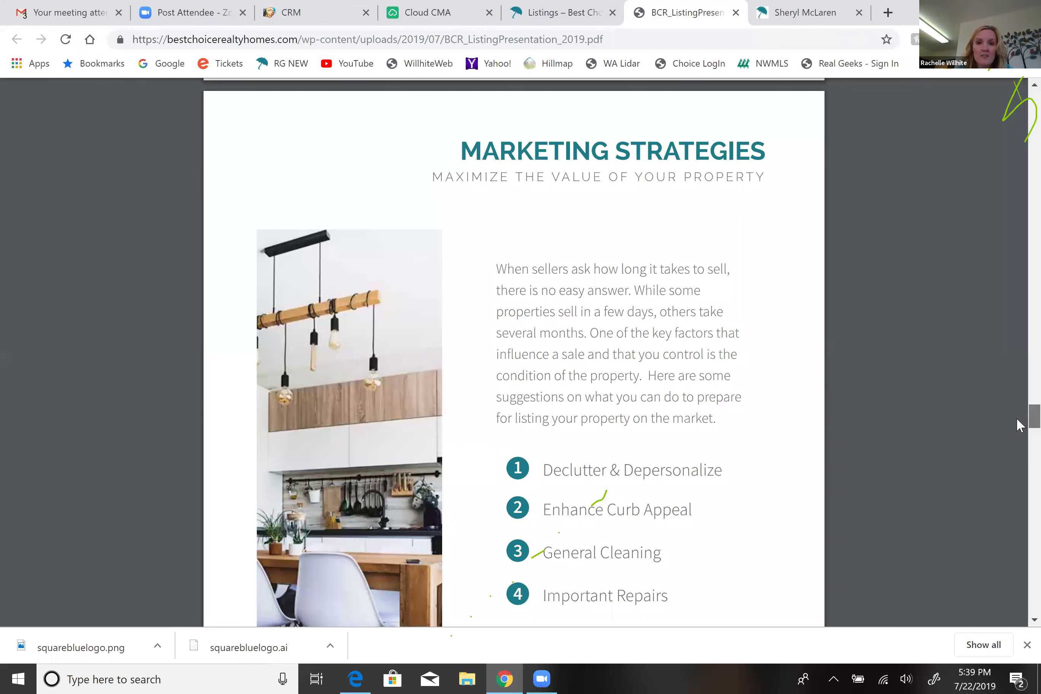
scroll(1017, 422, down, 2)
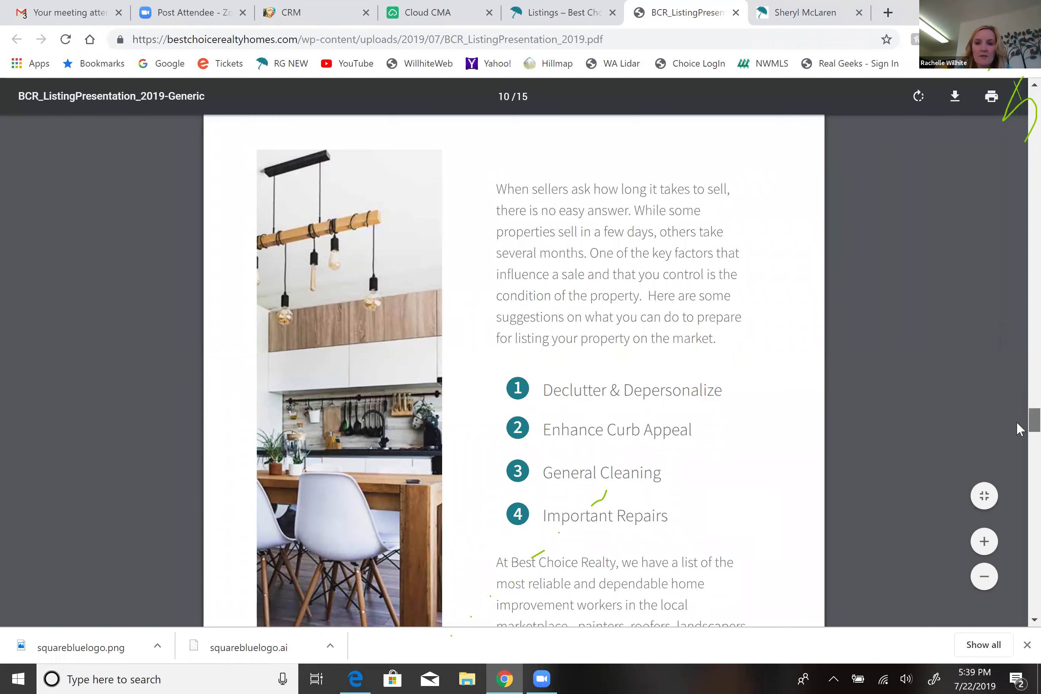
scroll(1017, 423, down, 3)
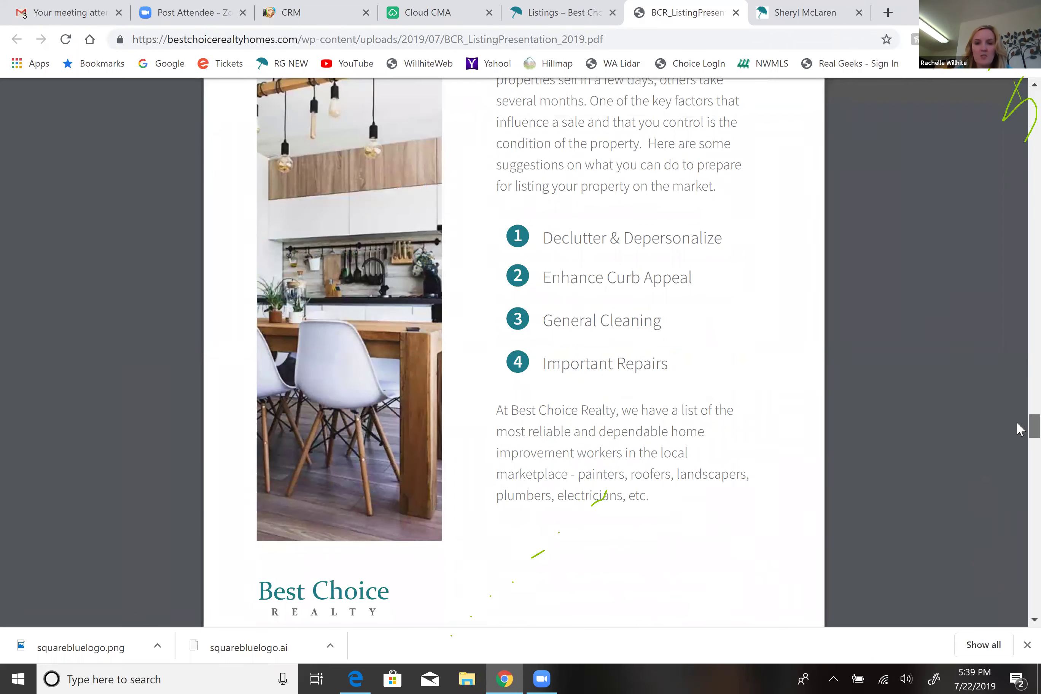
scroll(1017, 425, down, 2)
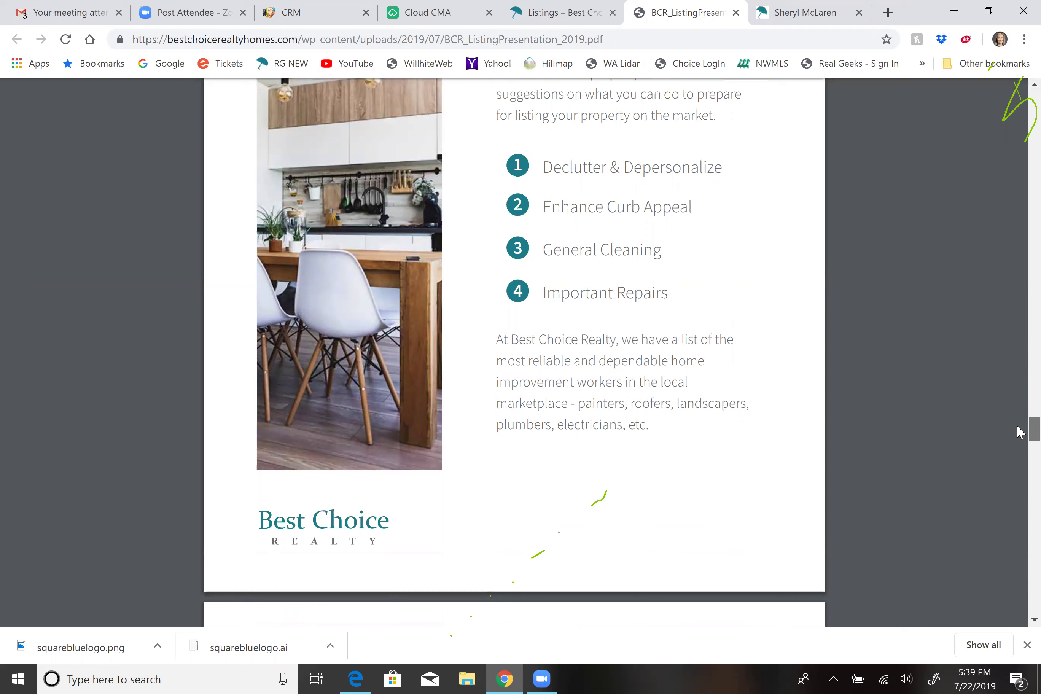
scroll(1017, 431, down, 4)
scroll(1020, 451, down, 5)
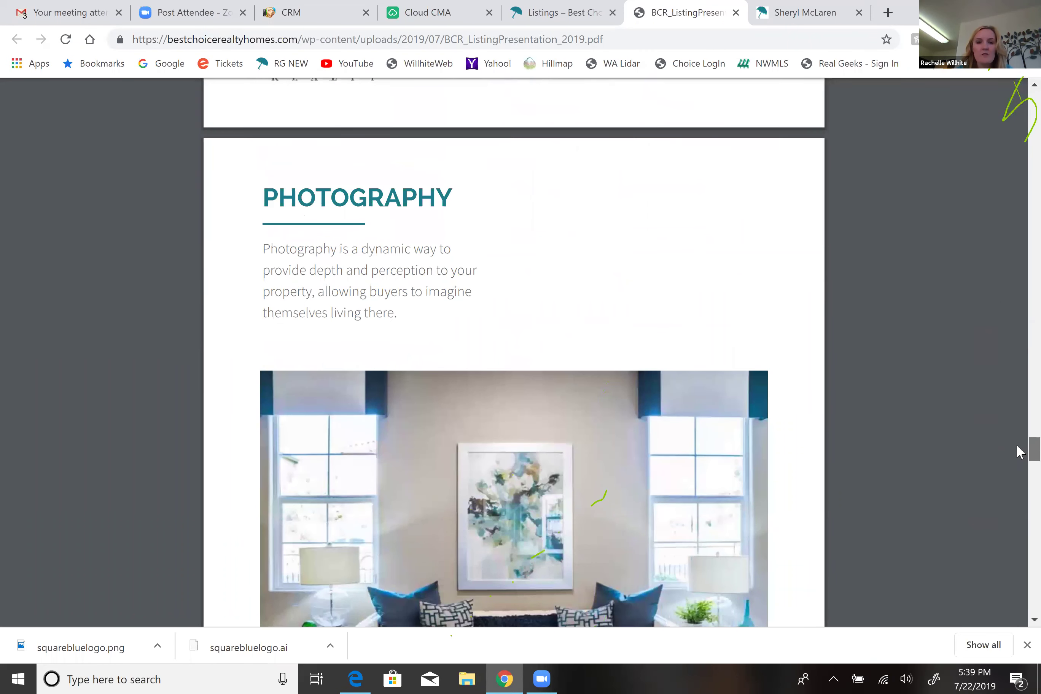
Scroll through pages 11–14: Photography, Home Staging, Open House, Signage and the buyer-network map
scroll(1017, 453, down, 8)
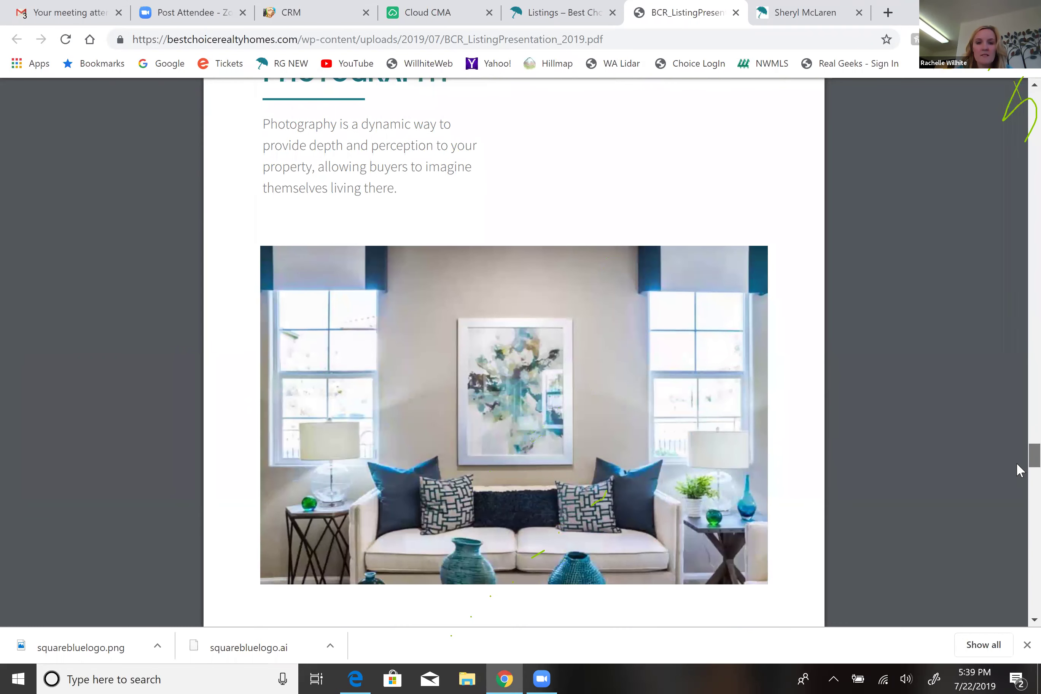
scroll(1017, 461, up, 3)
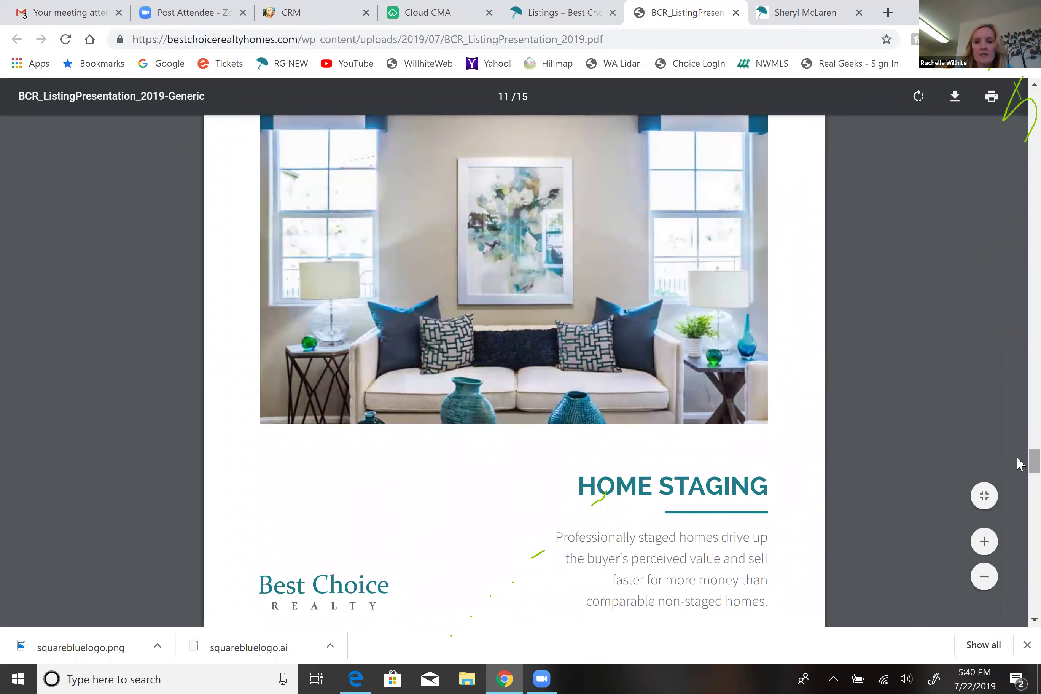
scroll(1017, 464, down, 9)
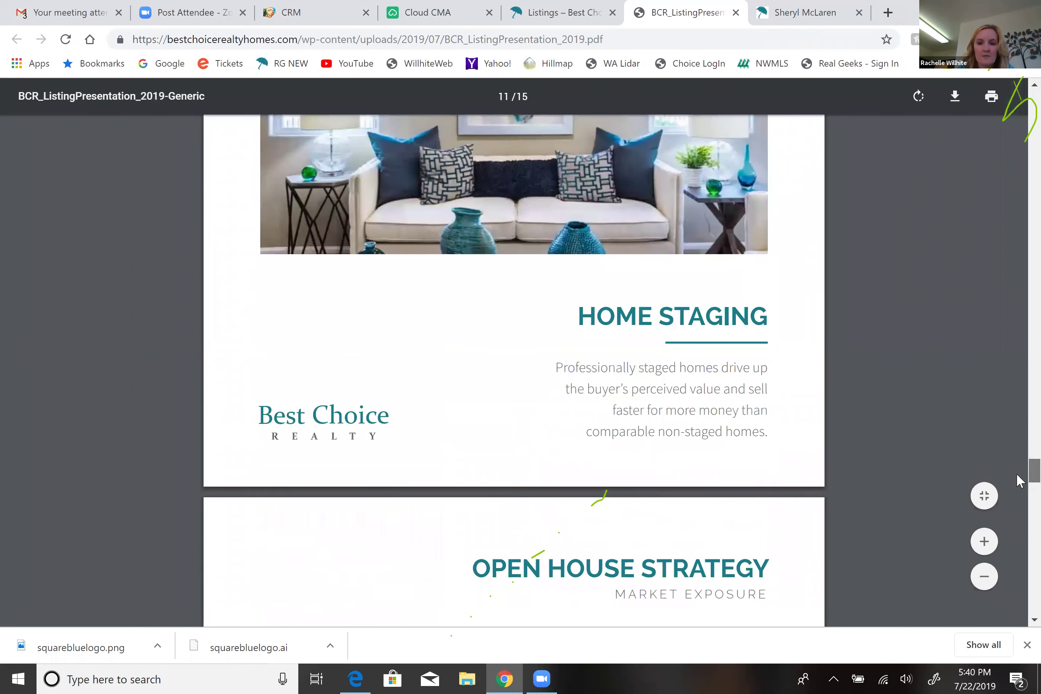
scroll(1017, 481, down, 7)
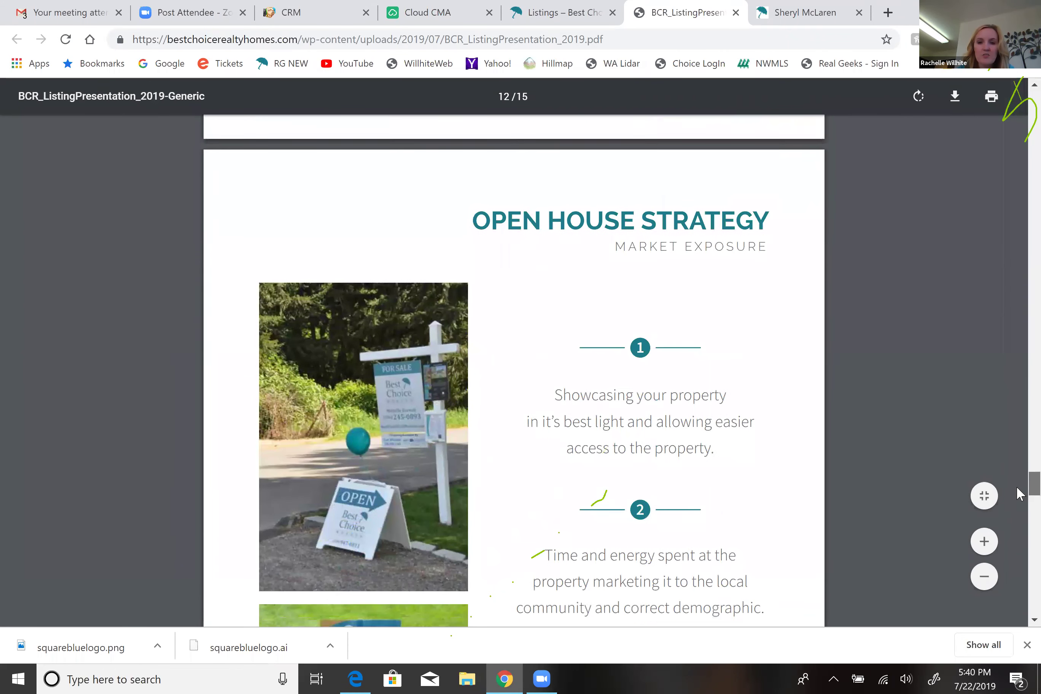
scroll(1018, 497, down, 5)
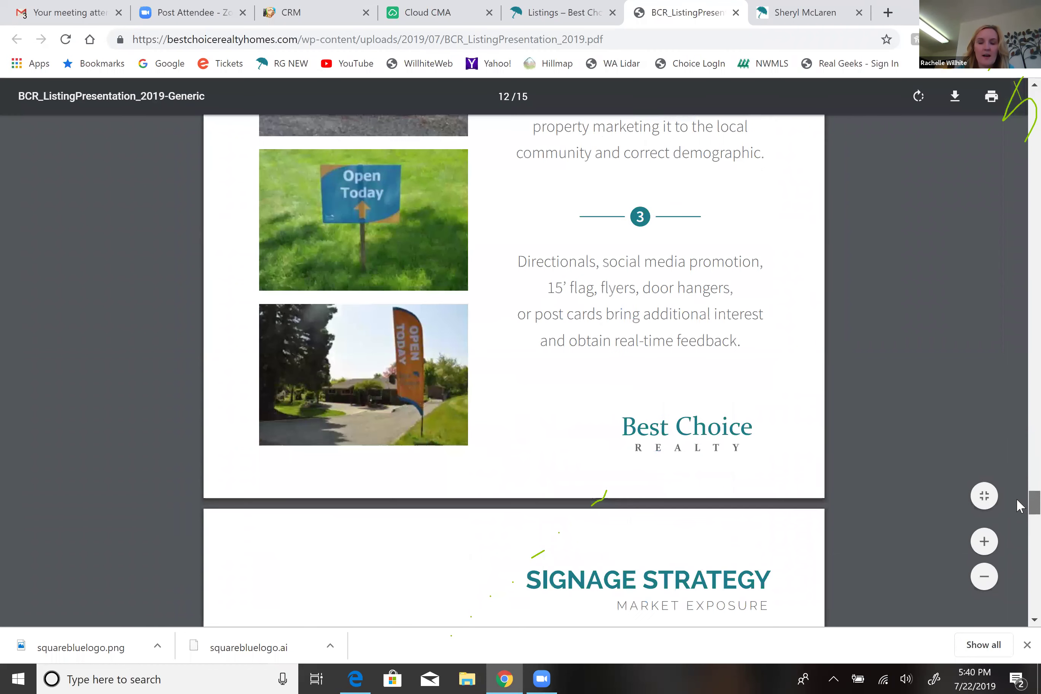
scroll(1019, 491, up, 8)
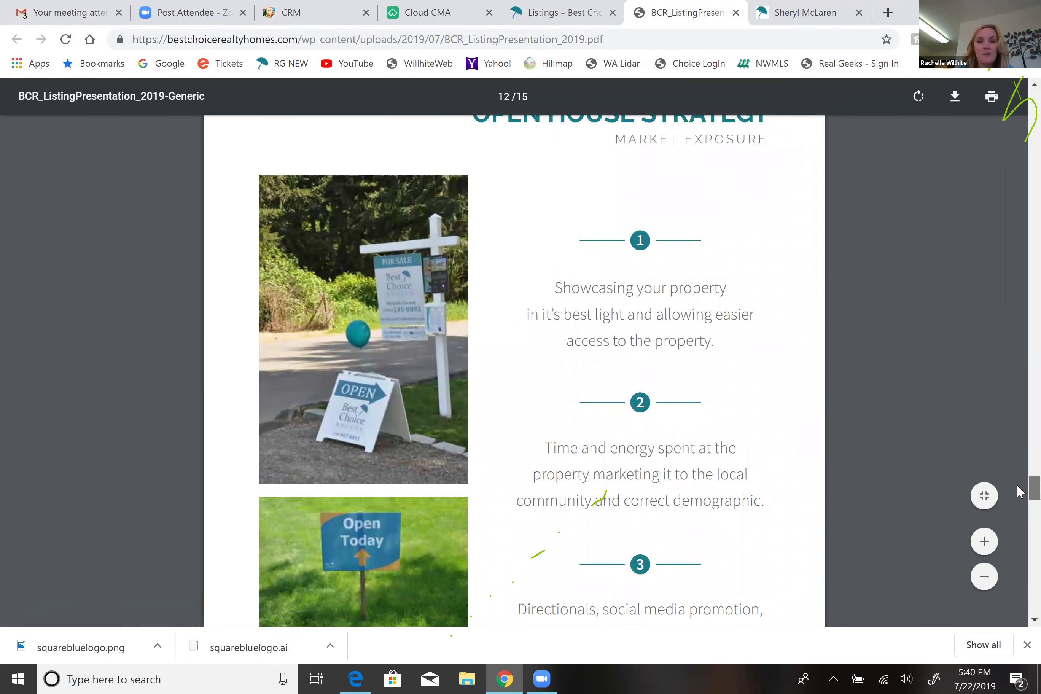
scroll(1018, 495, down, 7)
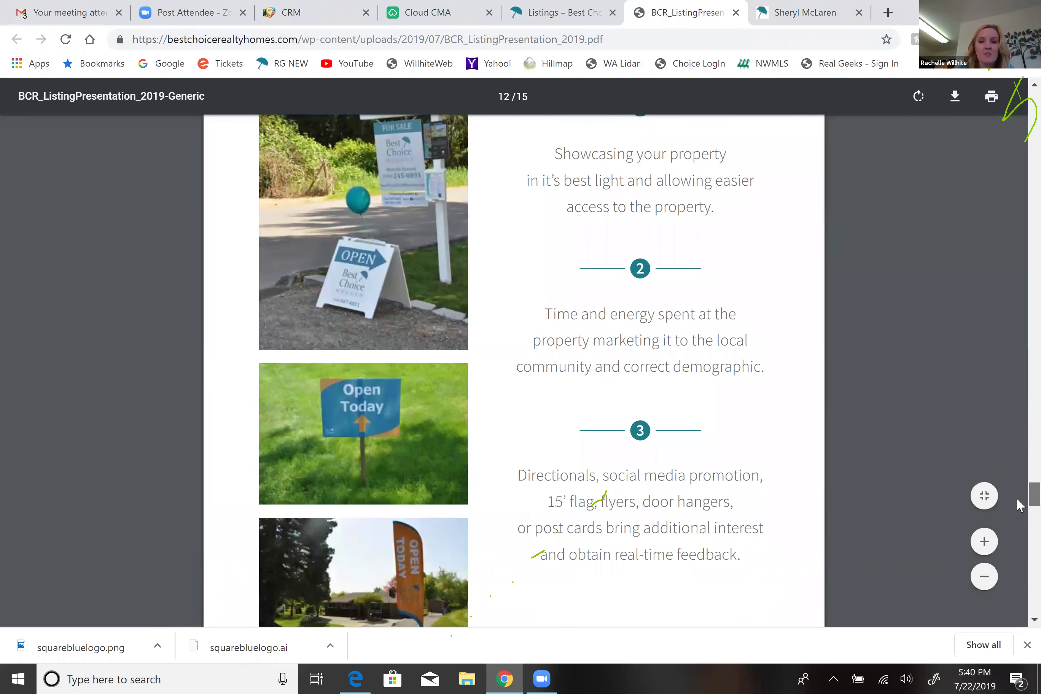
scroll(1020, 505, down, 1)
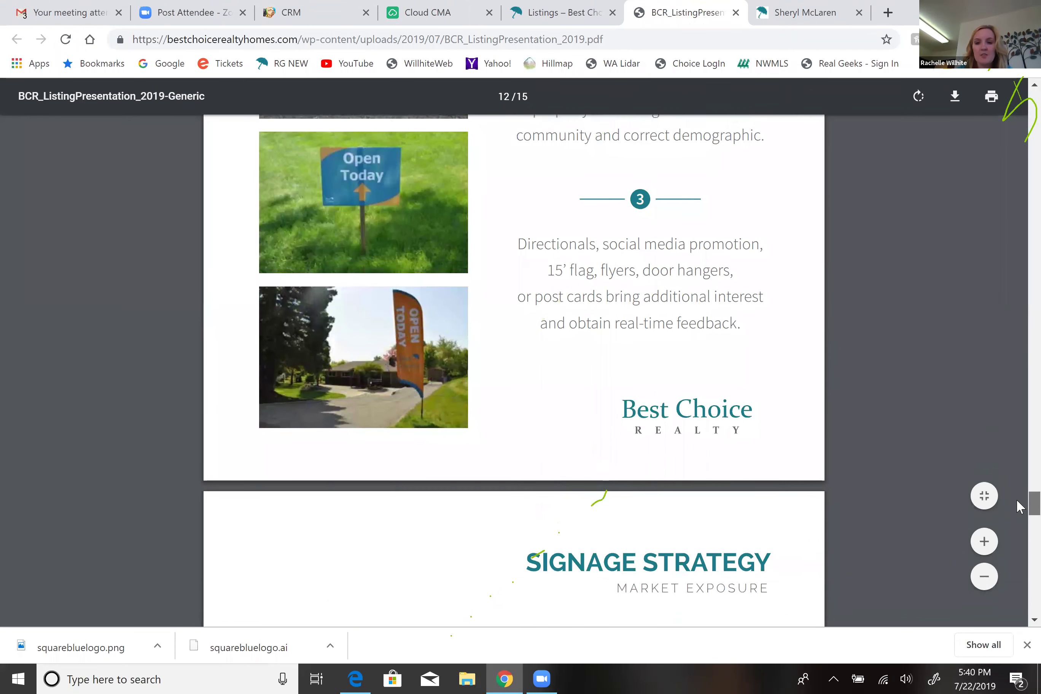
scroll(1020, 510, down, 3)
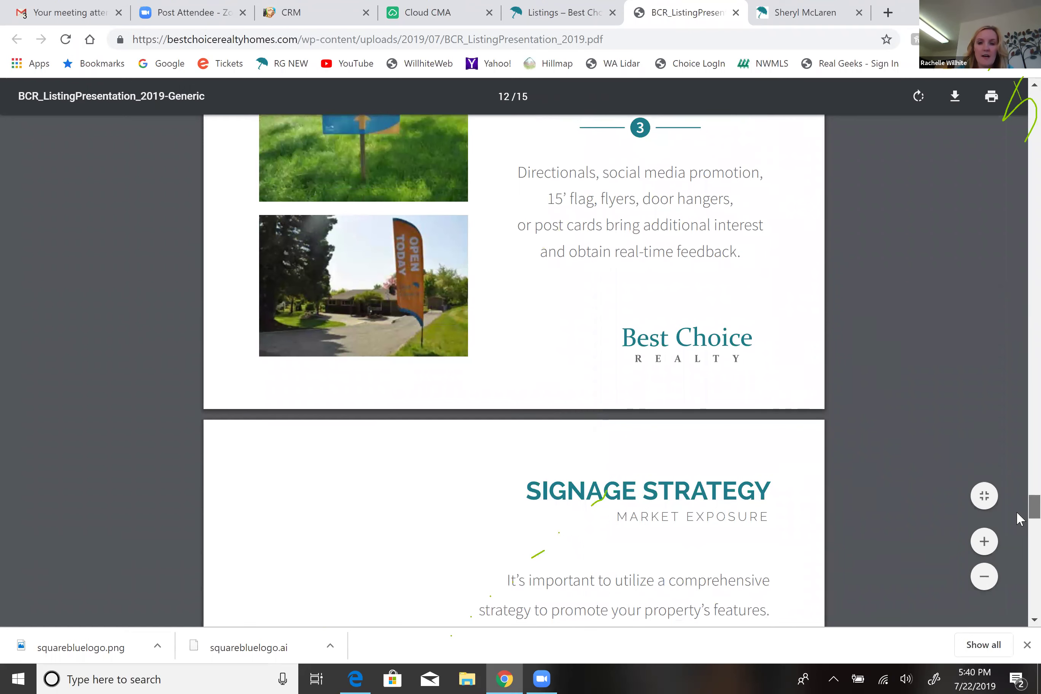
scroll(1017, 516, down, 10)
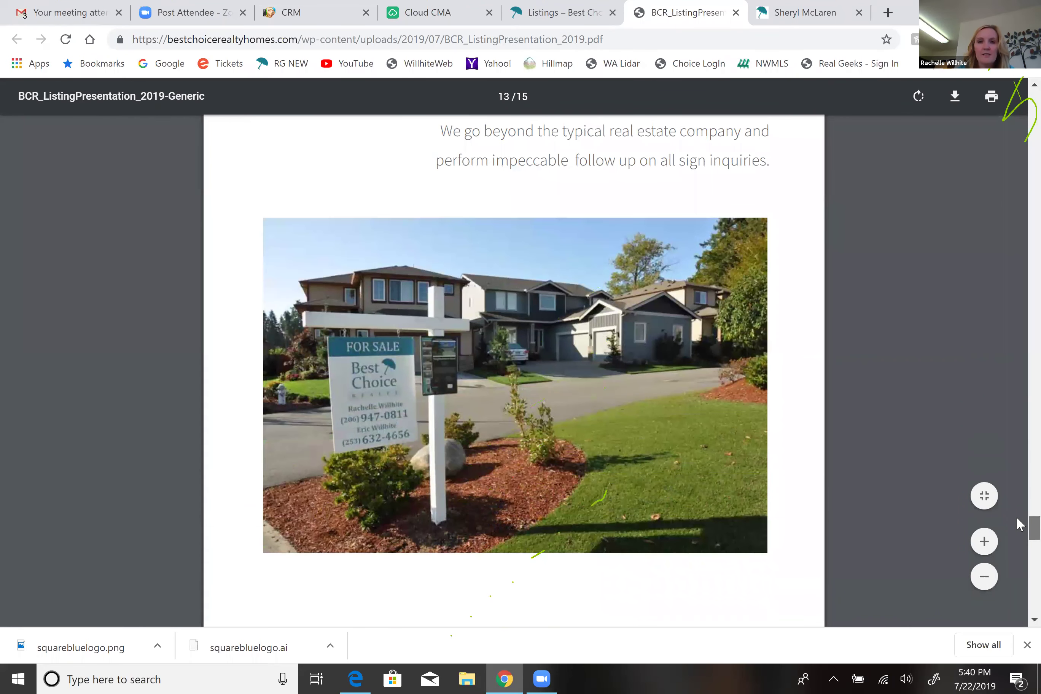
scroll(1016, 516, down, 1)
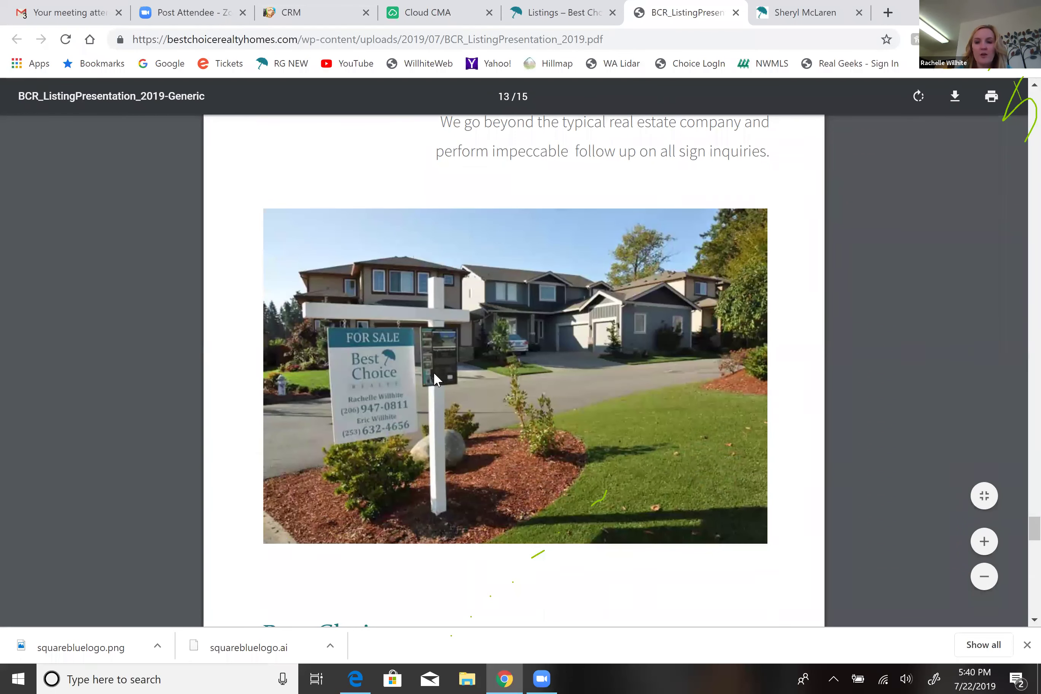
scroll(1018, 539, down, 2)
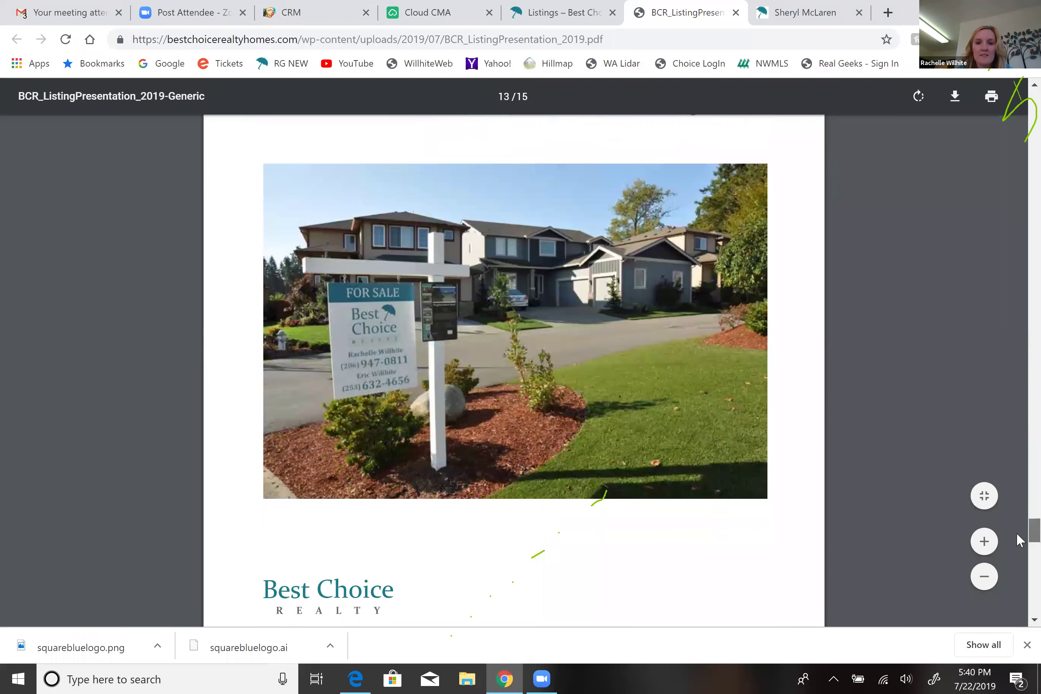
scroll(1019, 544, down, 1)
scroll(1016, 556, down, 8)
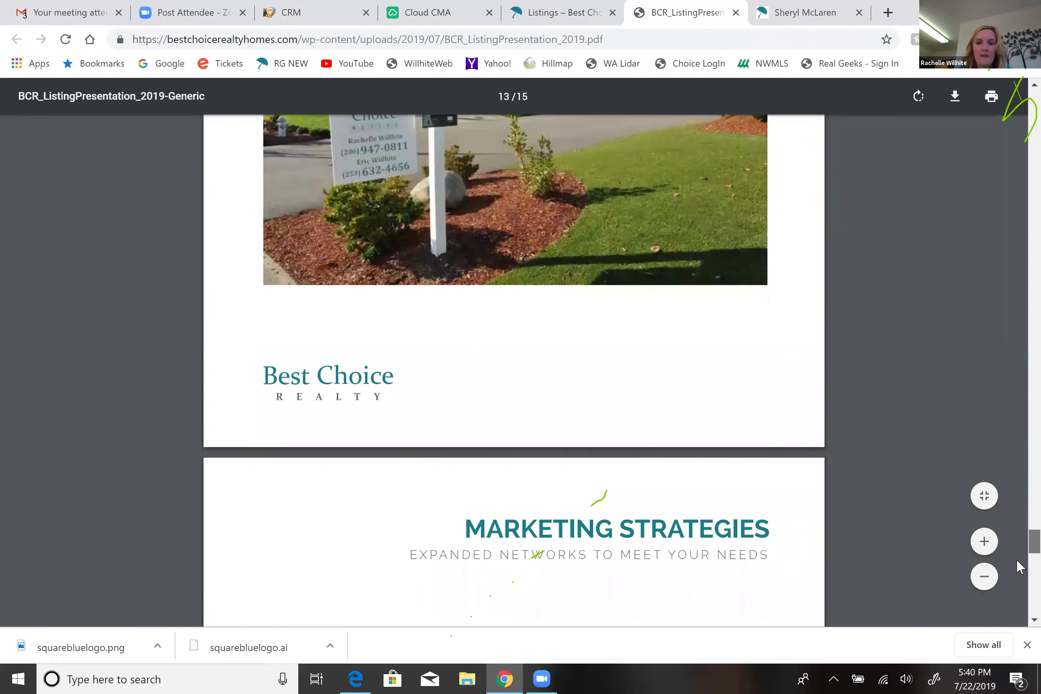
scroll(1017, 563, down, 5)
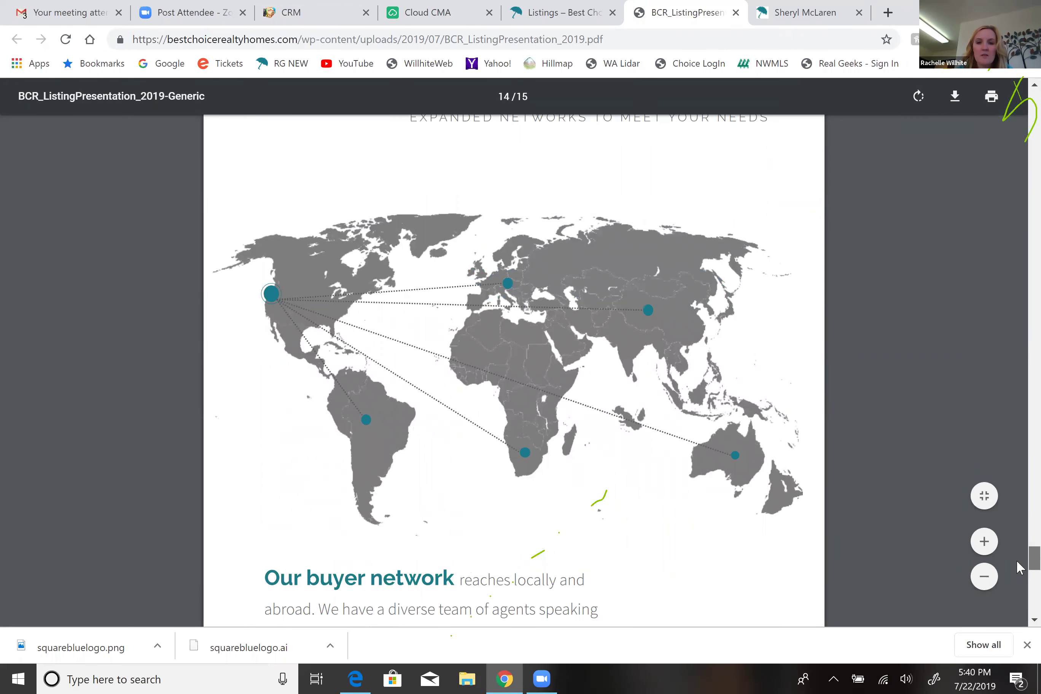
scroll(1016, 560, down, 1)
scroll(1017, 564, down, 4)
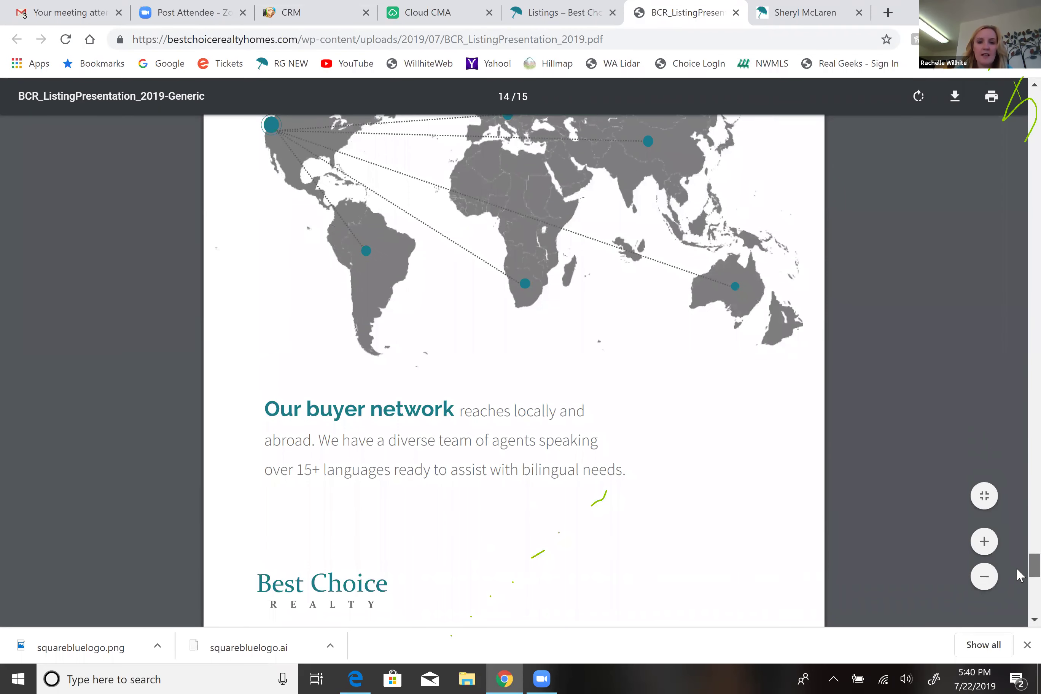
scroll(1017, 569, down, 3)
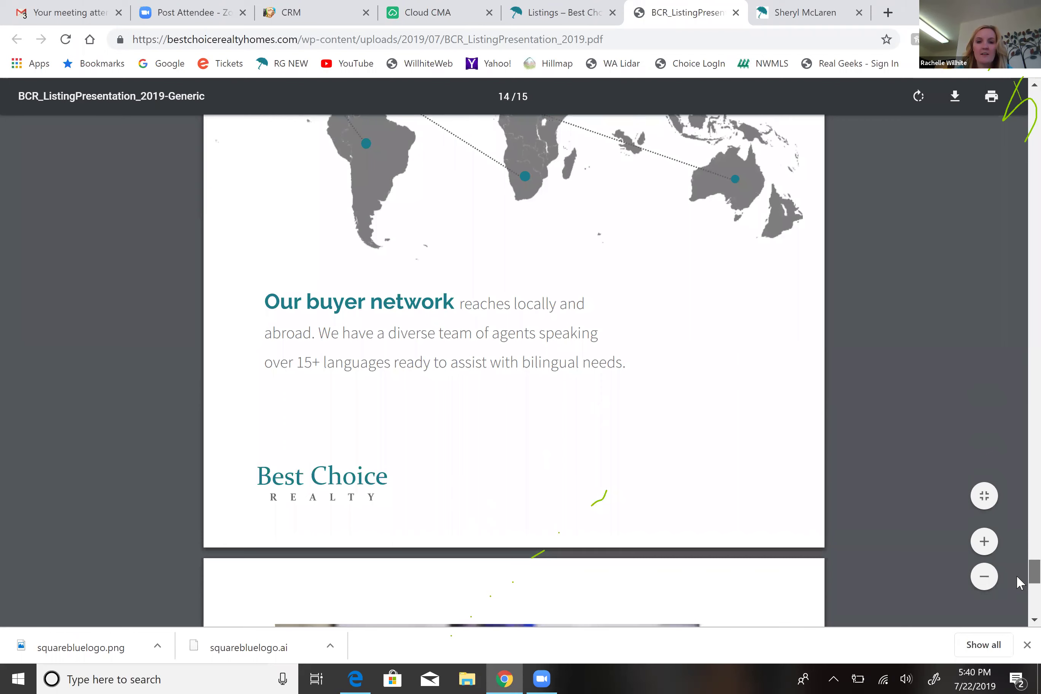
scroll(1019, 582, down, 3)
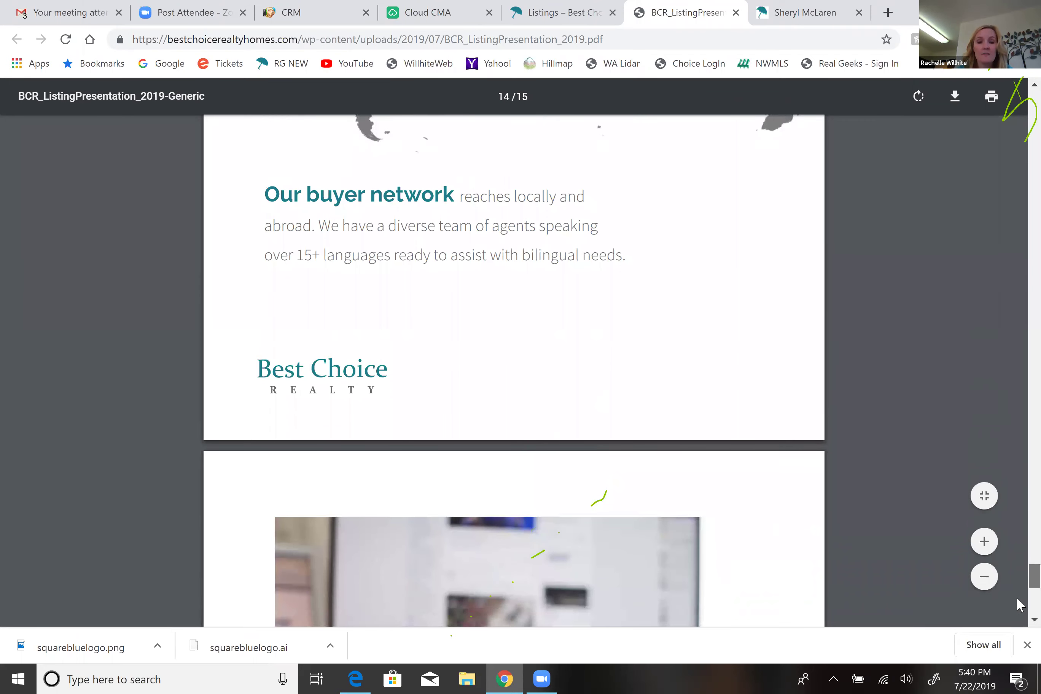
Scroll on to page 15 of 15, the final page of the listing presentation
scroll(1019, 605, down, 15)
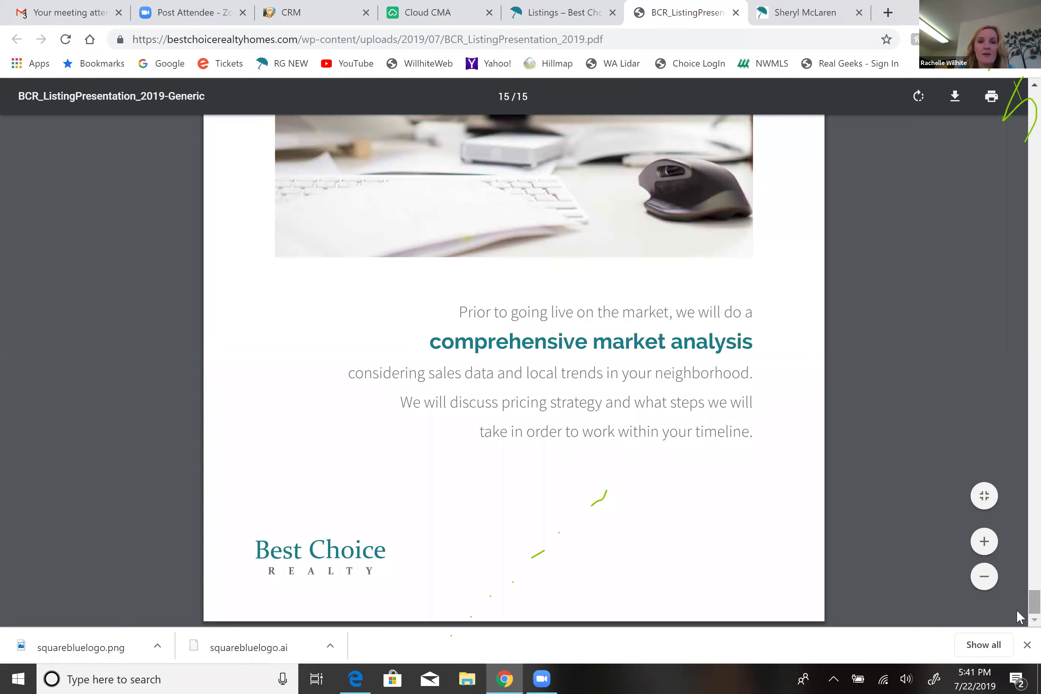
Switch to the Cloud CMA tab and select its URL in the address bar
click(443, 12)
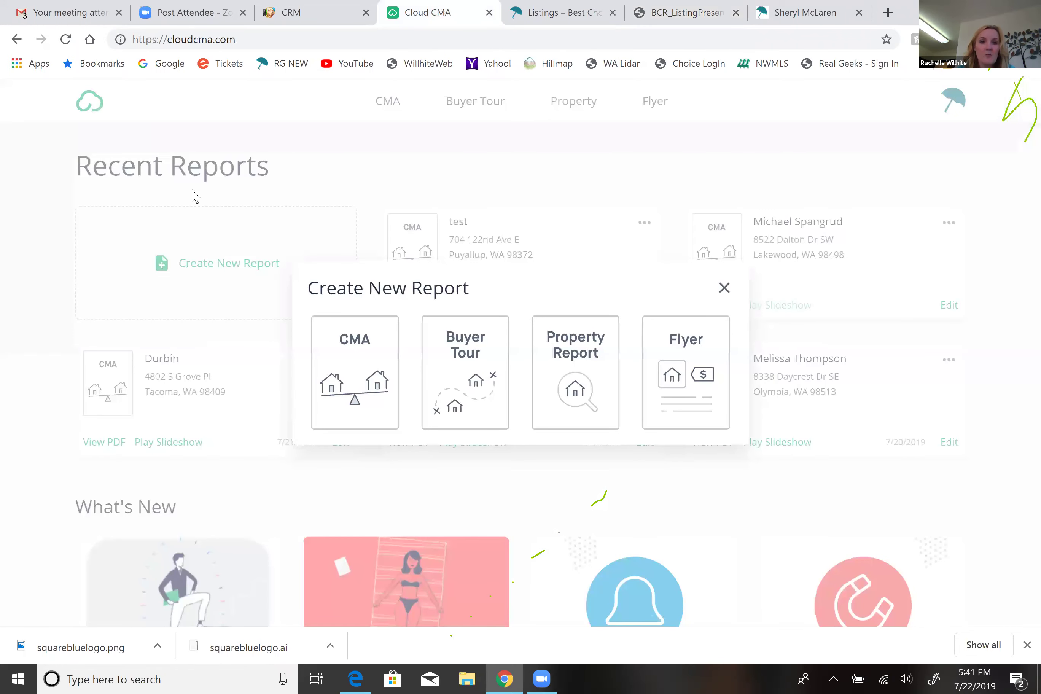
click(322, 39)
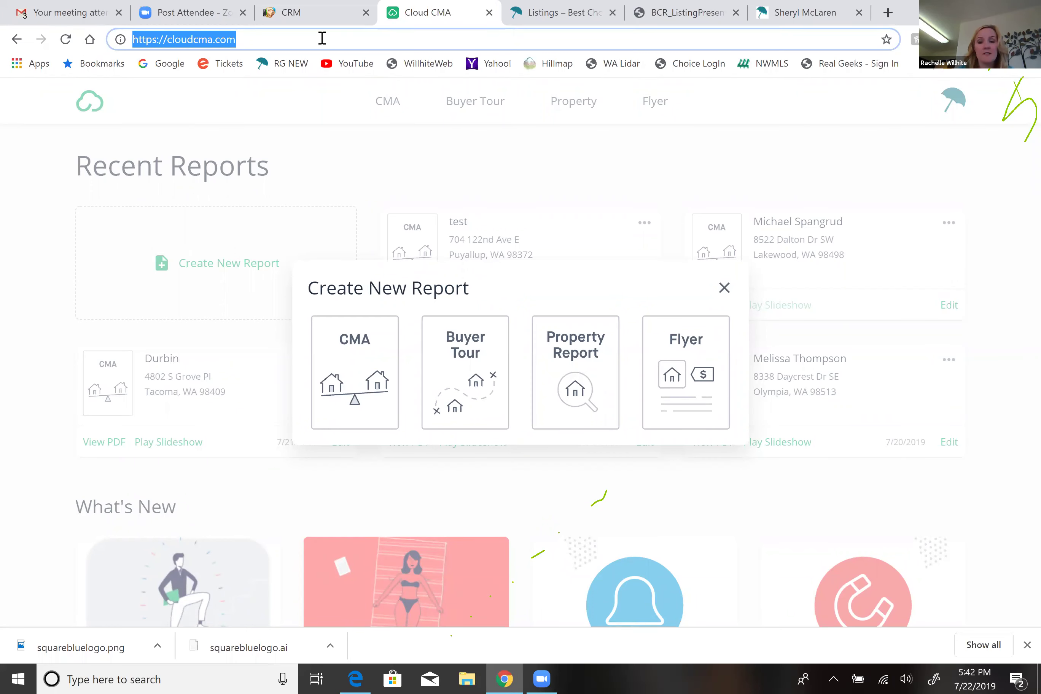
Load cloudcma.com and reload it via the logo, showing six saved CMA reports
text(clo)
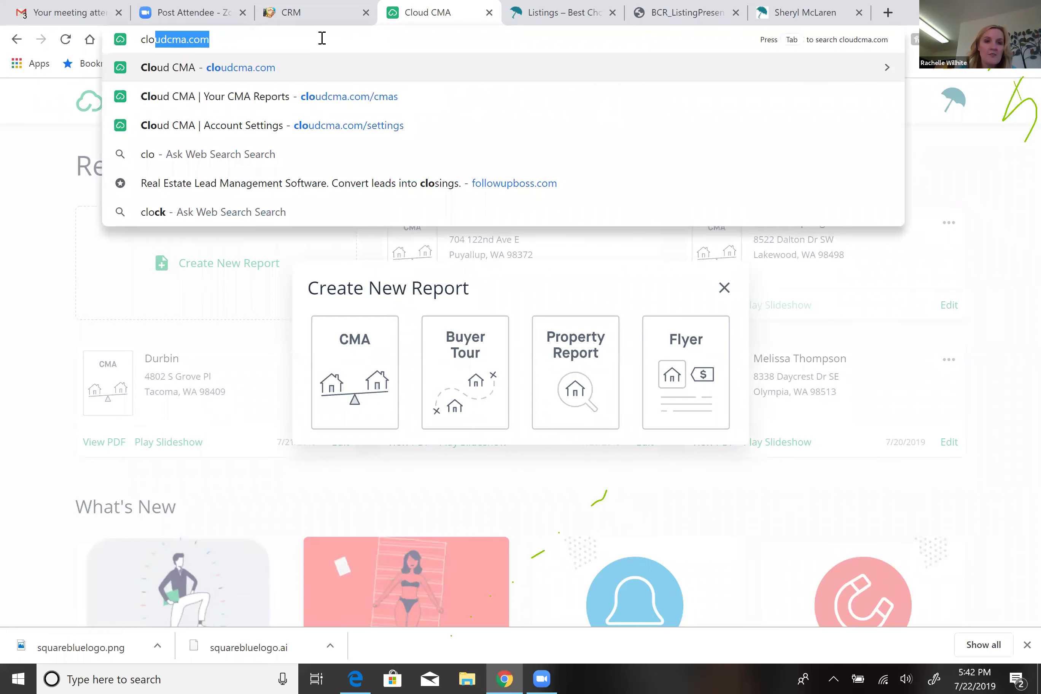
key(Return)
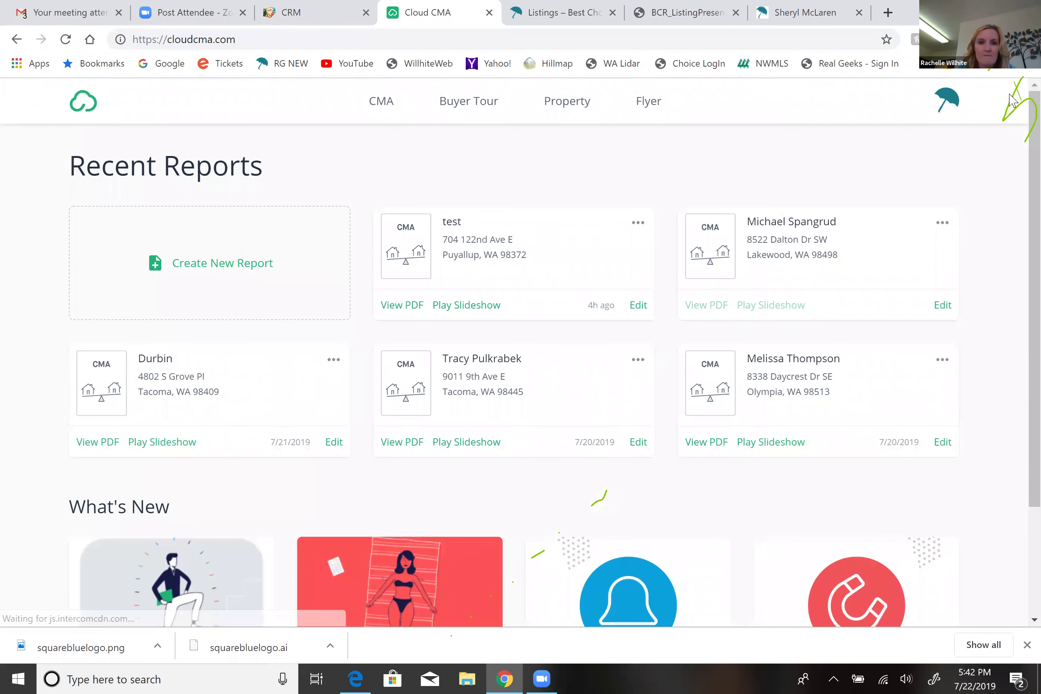
right_click(909, 519)
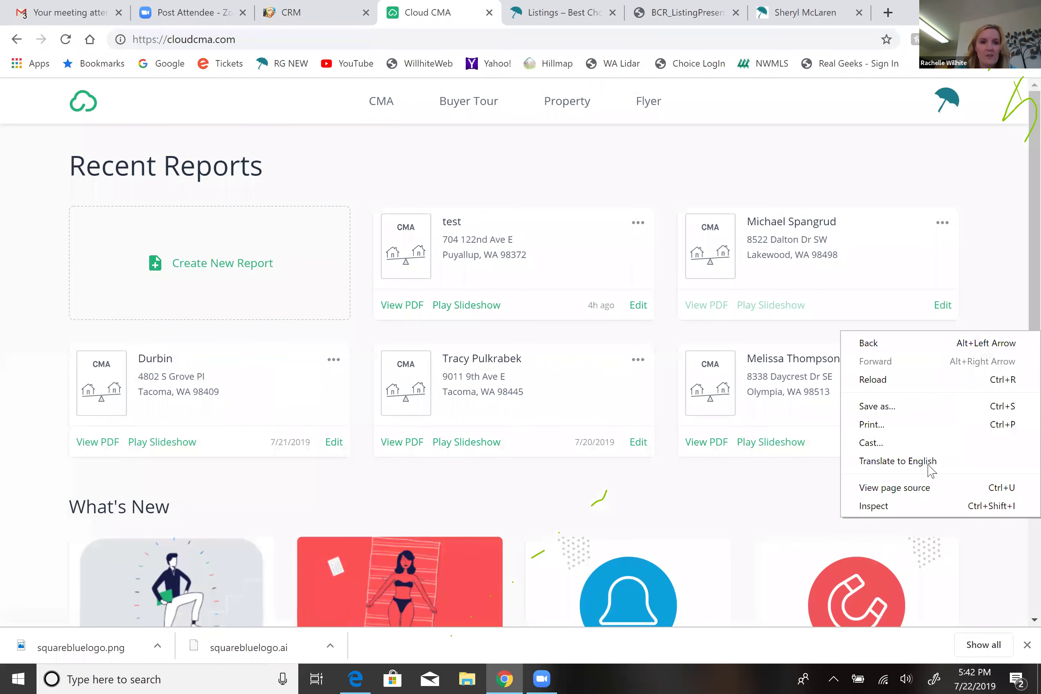
click(82, 107)
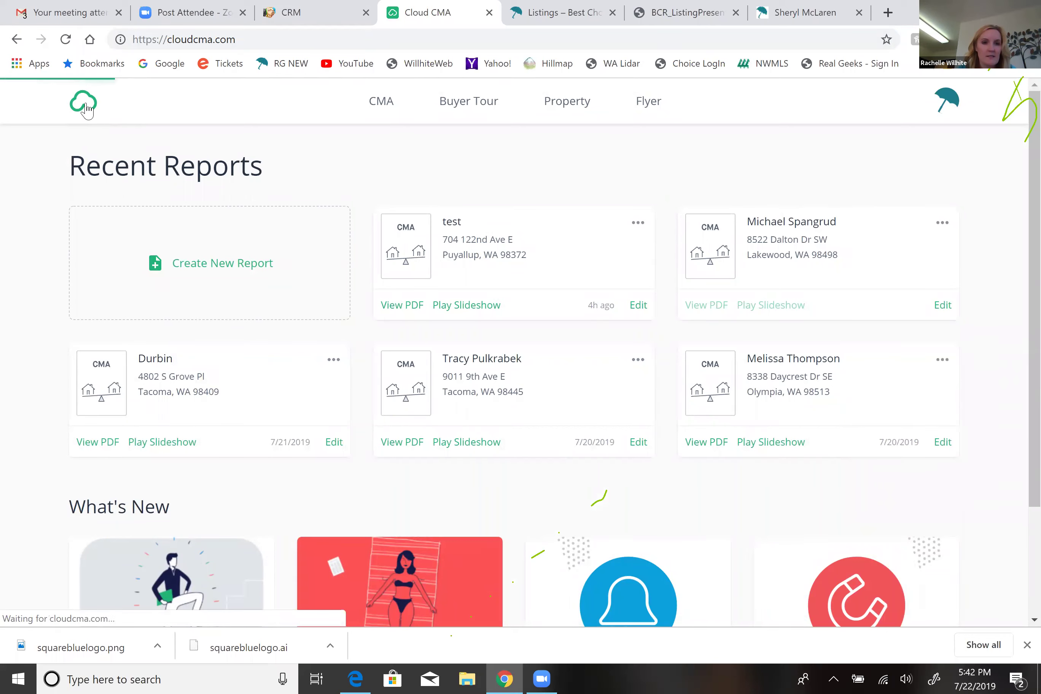
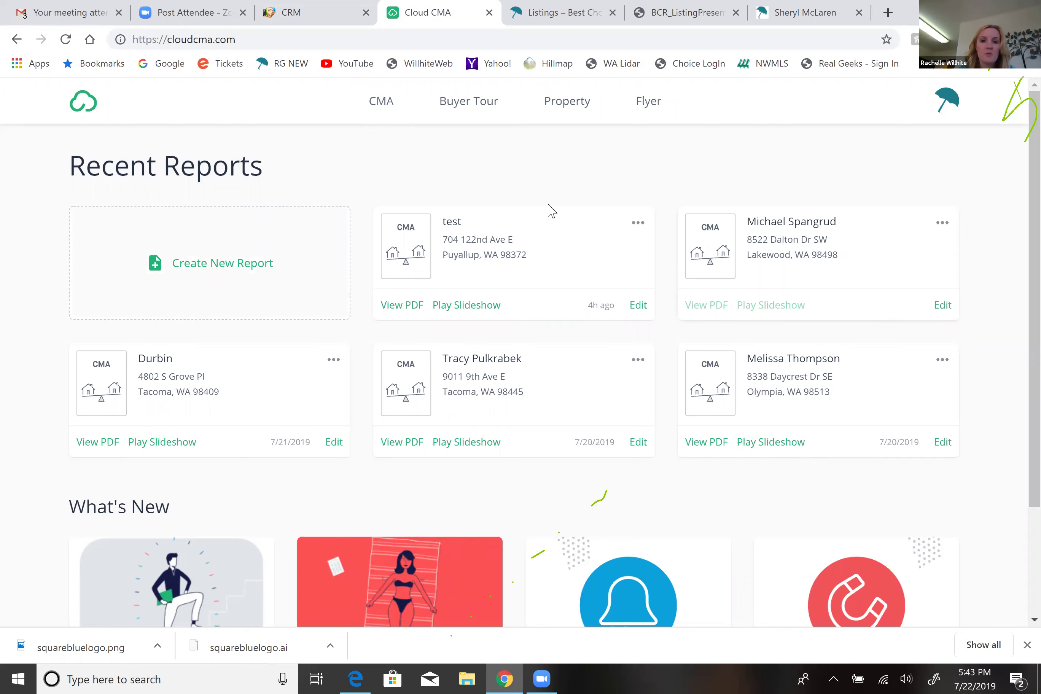
Open the test report's 50-page PDF and scroll through its comps map and summary
click(397, 306)
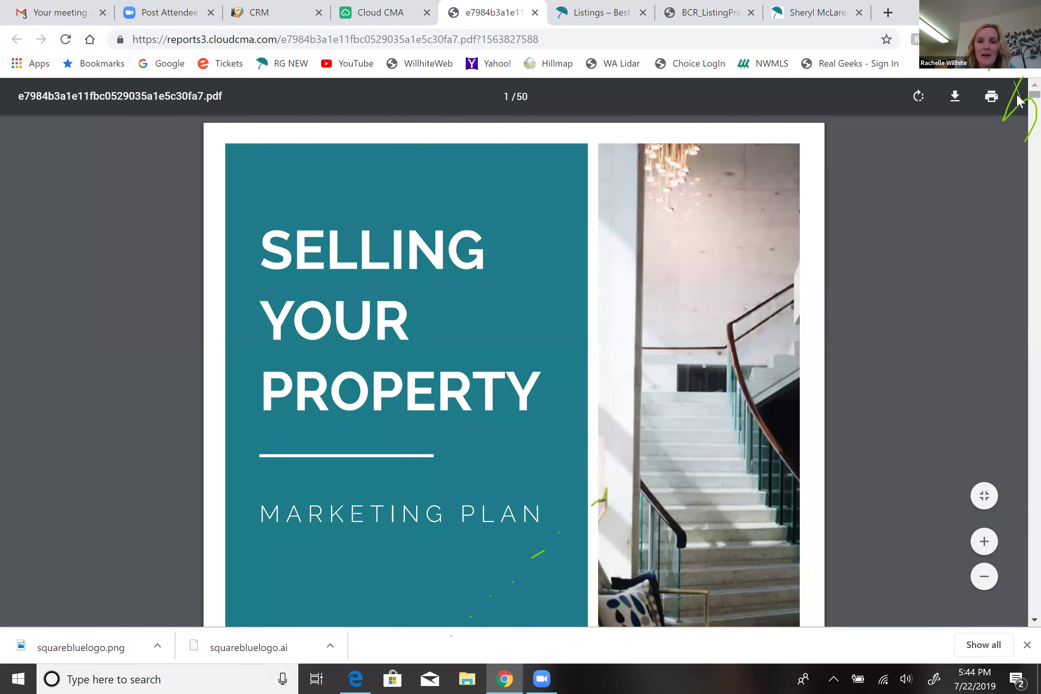
scroll(1016, 108, down, 12)
scroll(1016, 117, down, 20)
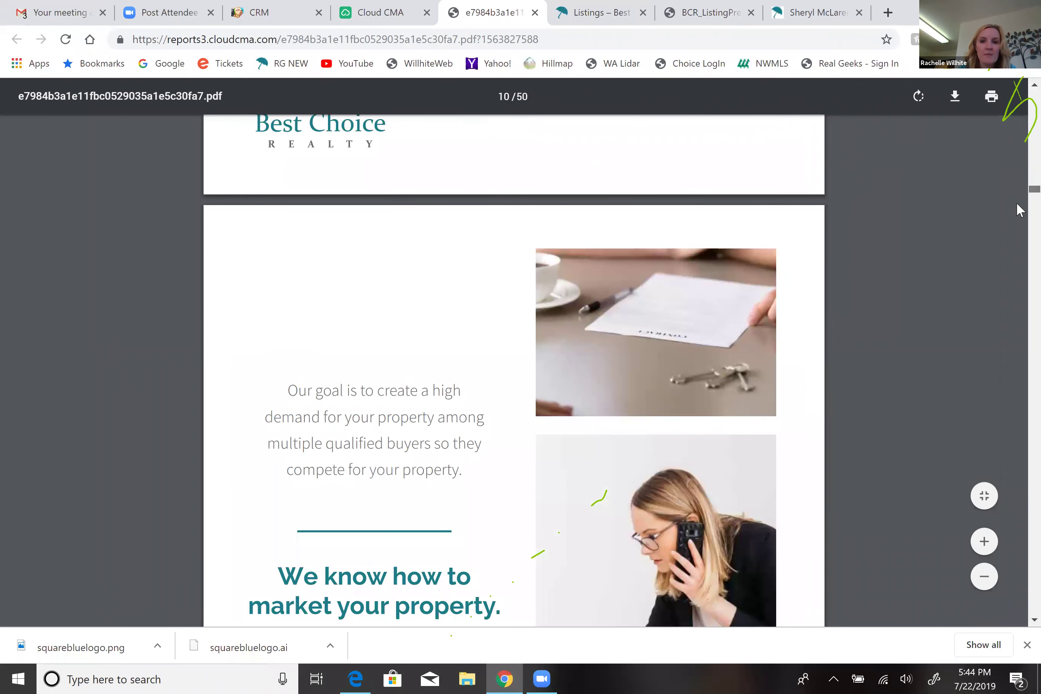
scroll(1020, 210, down, 20)
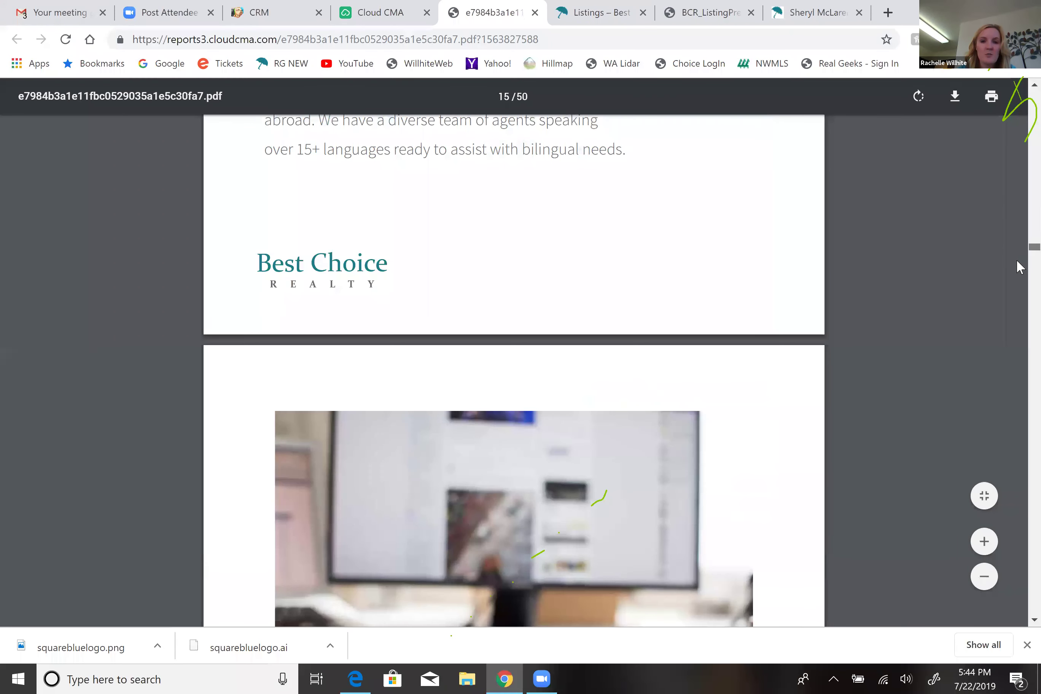
scroll(1016, 258, down, 5)
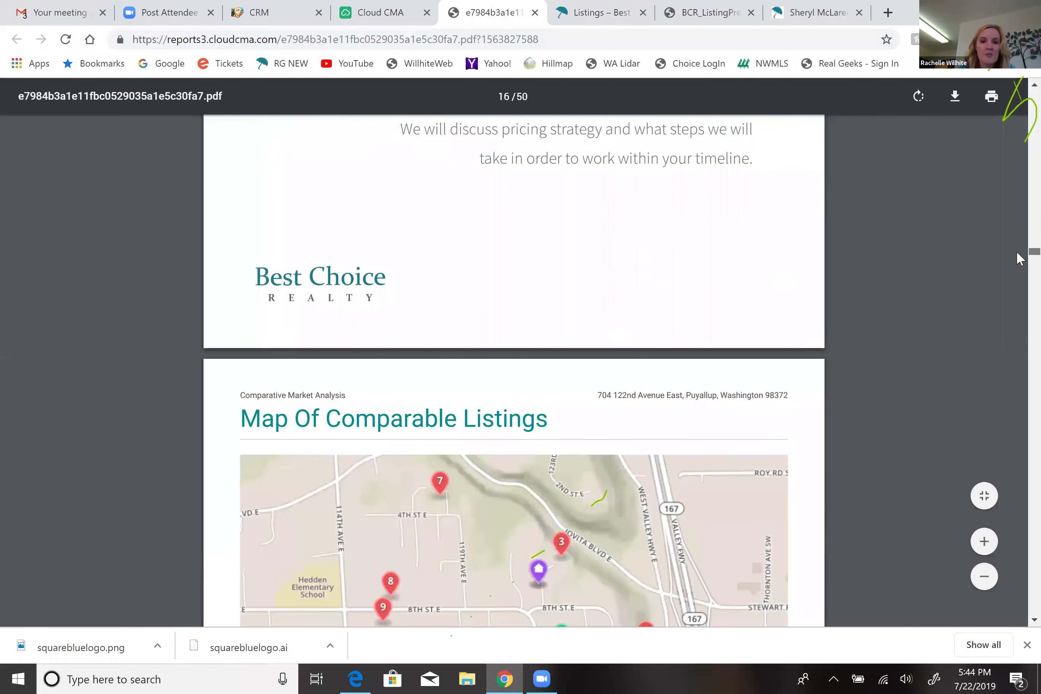
scroll(1017, 253, down, 5)
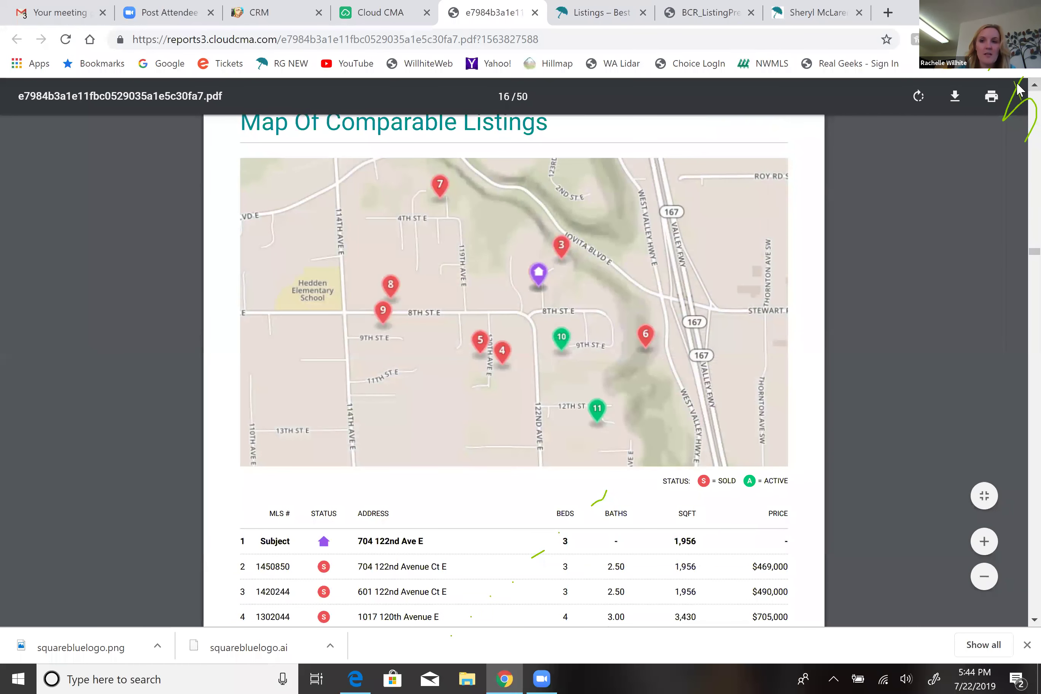
scroll(1018, 89, up, 1)
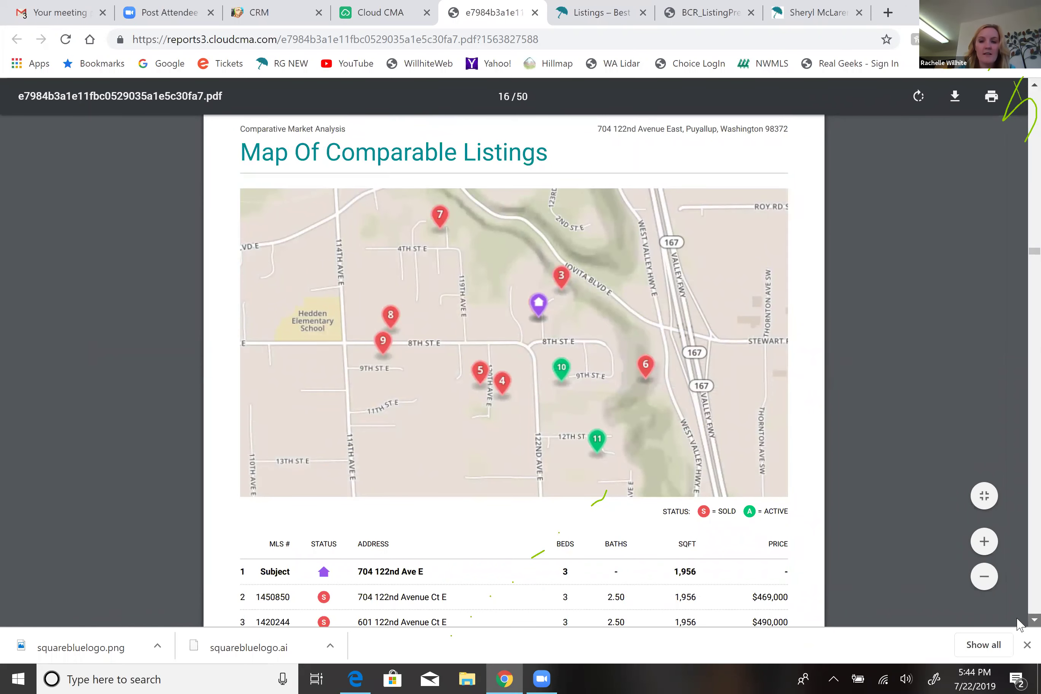
scroll(1018, 622, down, 1)
scroll(1018, 624, down, 5)
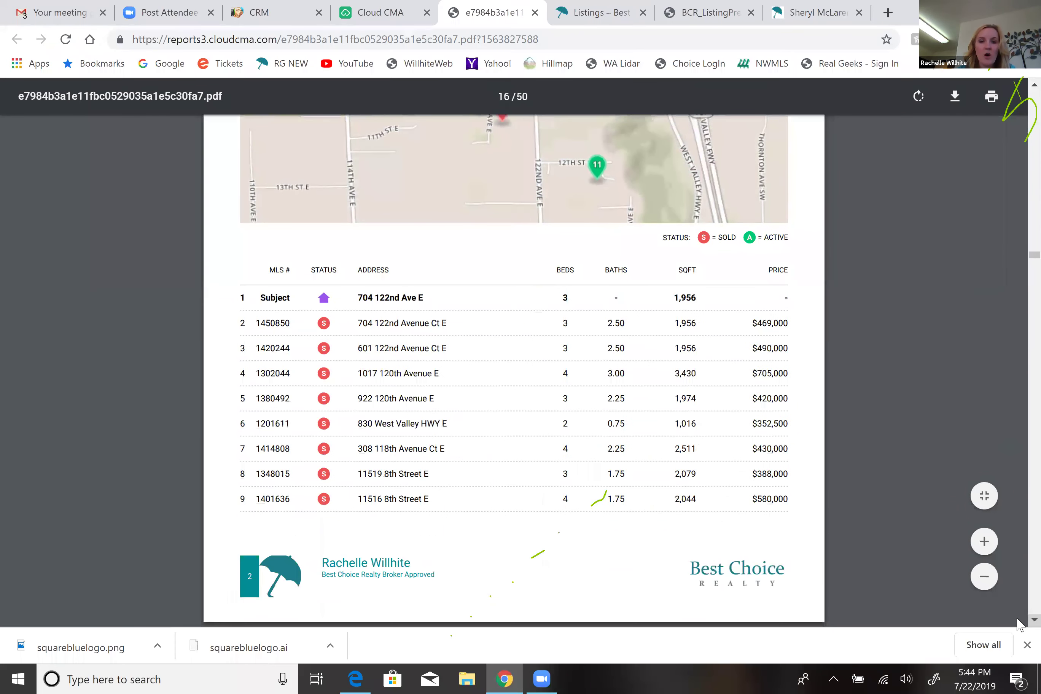
scroll(1018, 623, down, 6)
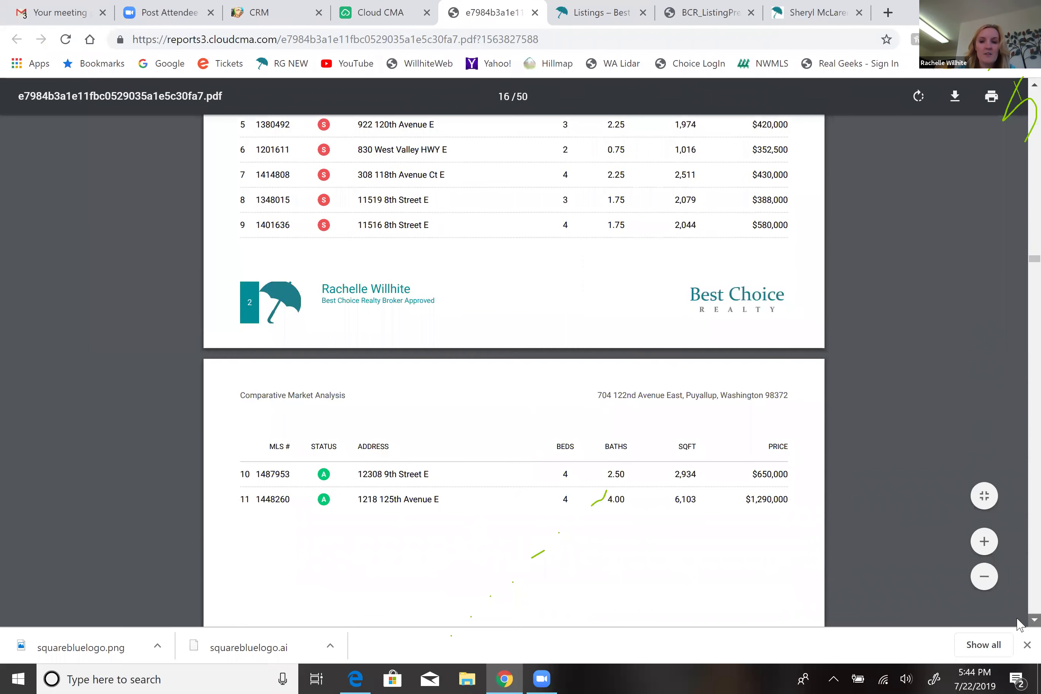
scroll(1018, 624, down, 10)
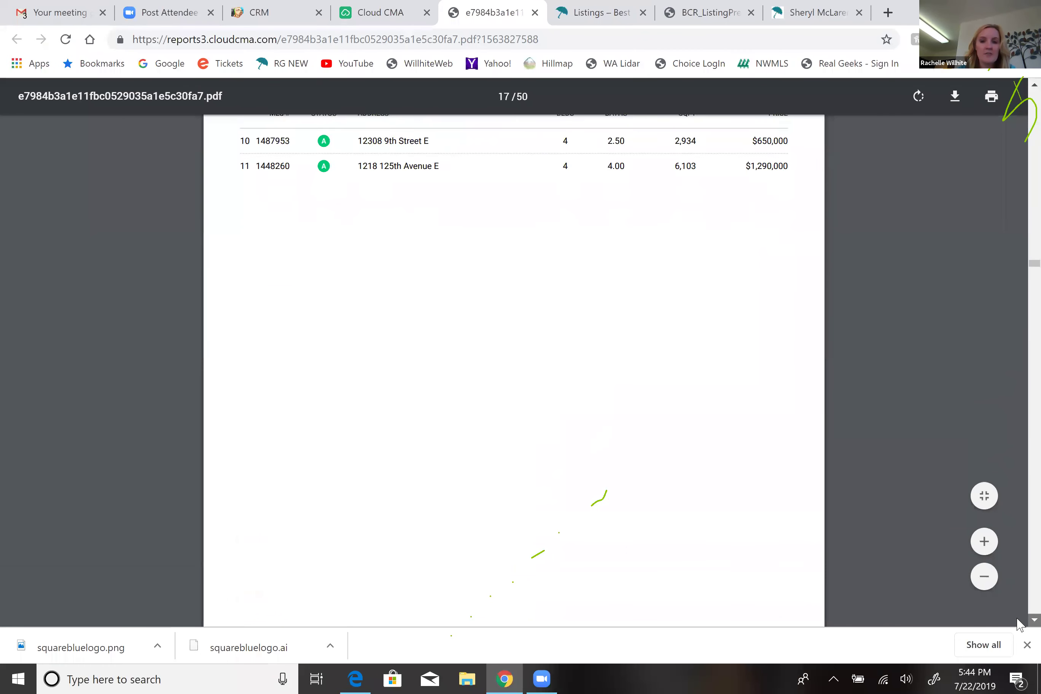
scroll(1018, 624, down, 6)
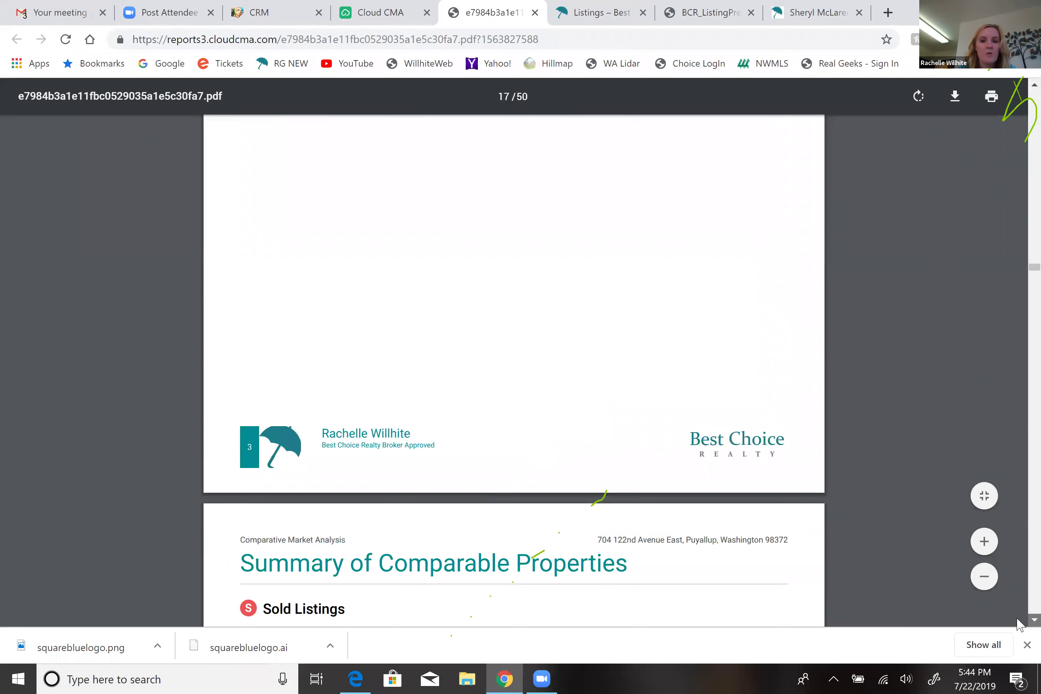
scroll(1018, 624, down, 4)
scroll(1018, 623, down, 7)
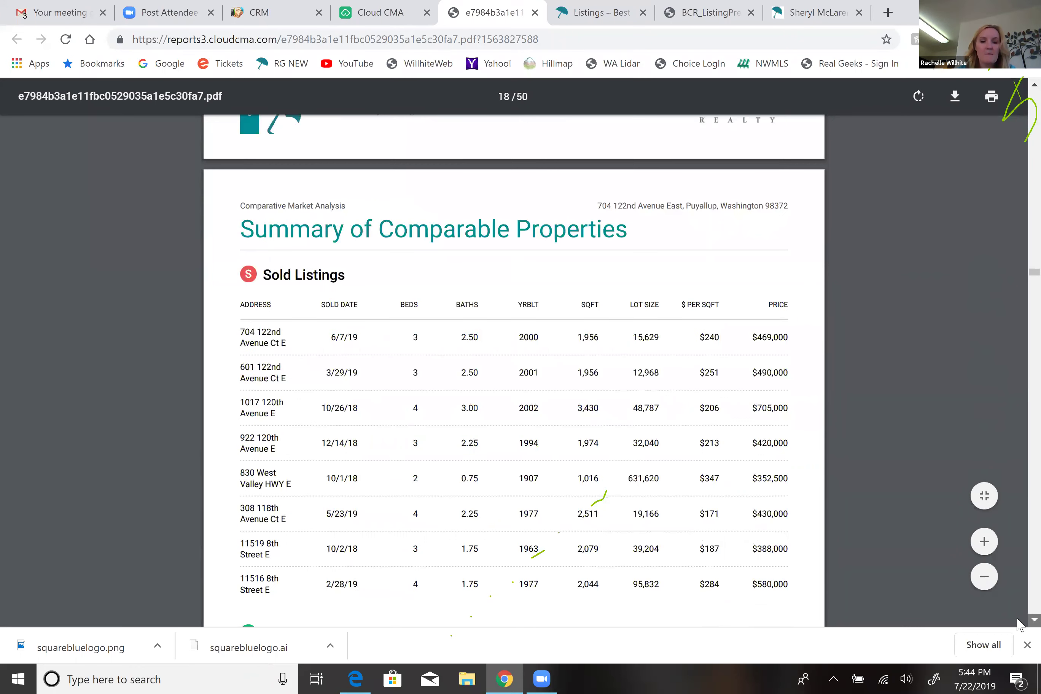
scroll(1018, 624, down, 9)
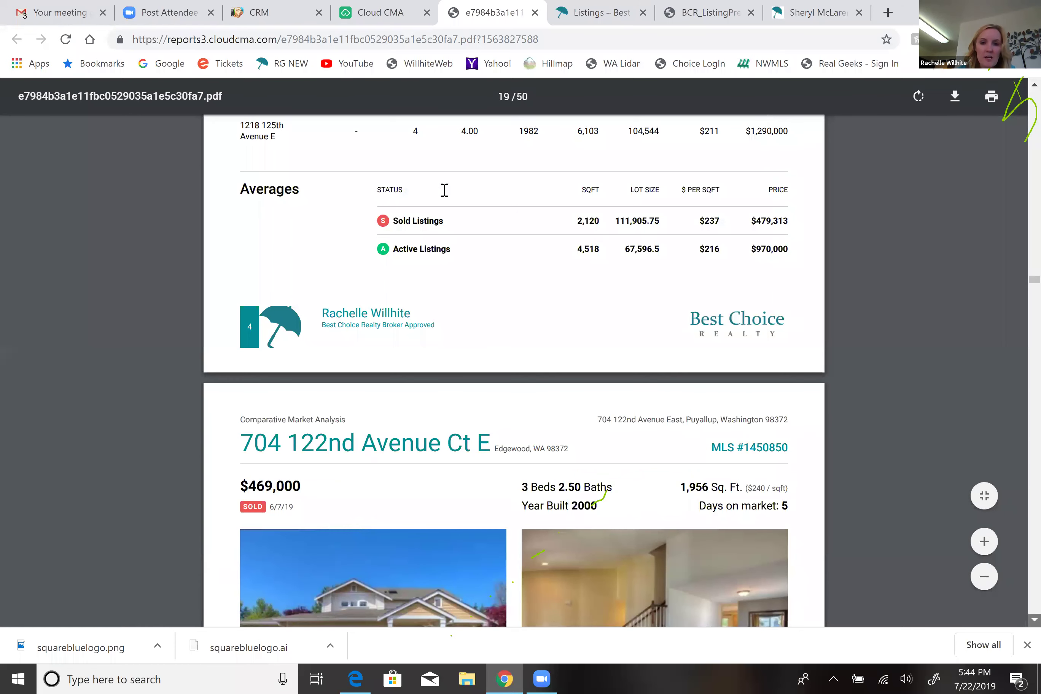
scroll(417, 188, down, 3)
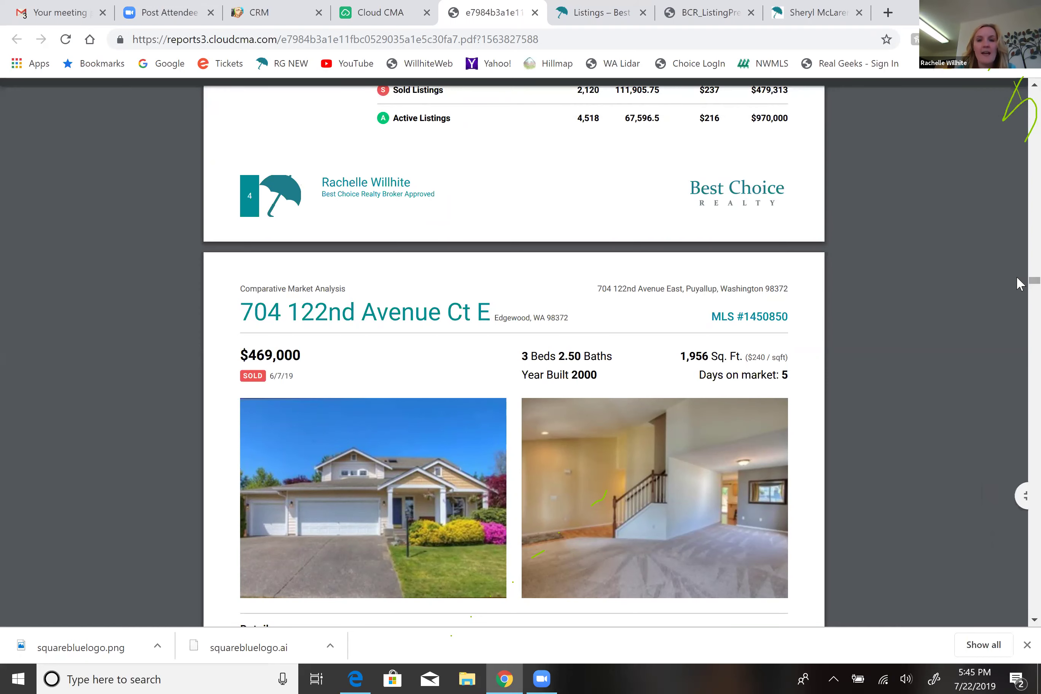
Review the PDF's individual sold listing pages, averaging $479,313
scroll(1017, 265, up, 10)
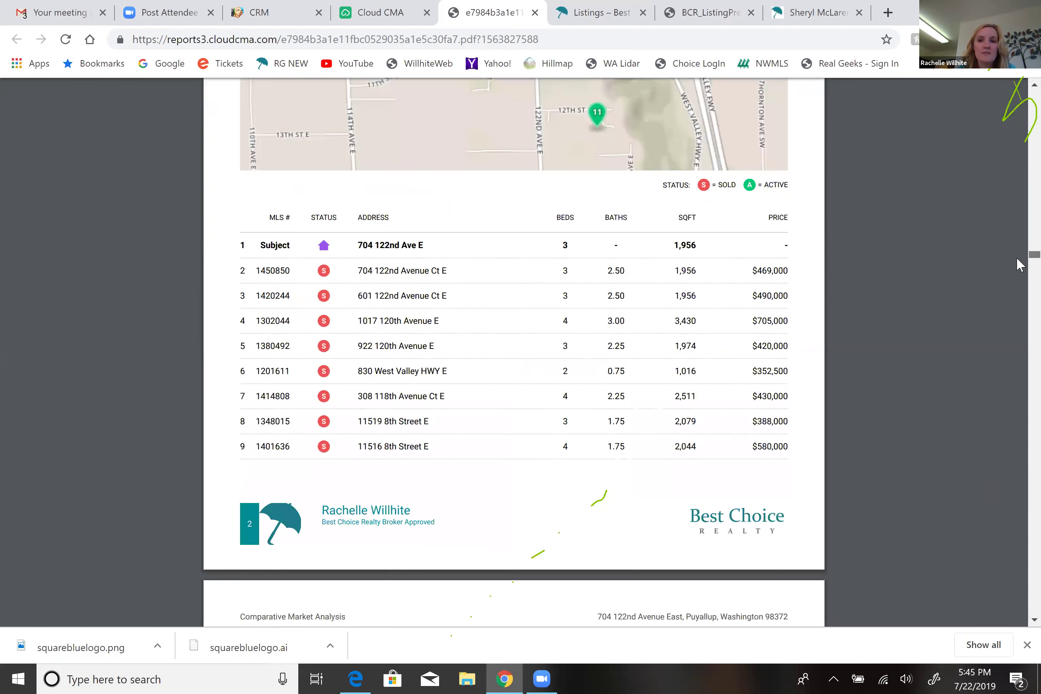
scroll(1017, 276, down, 15)
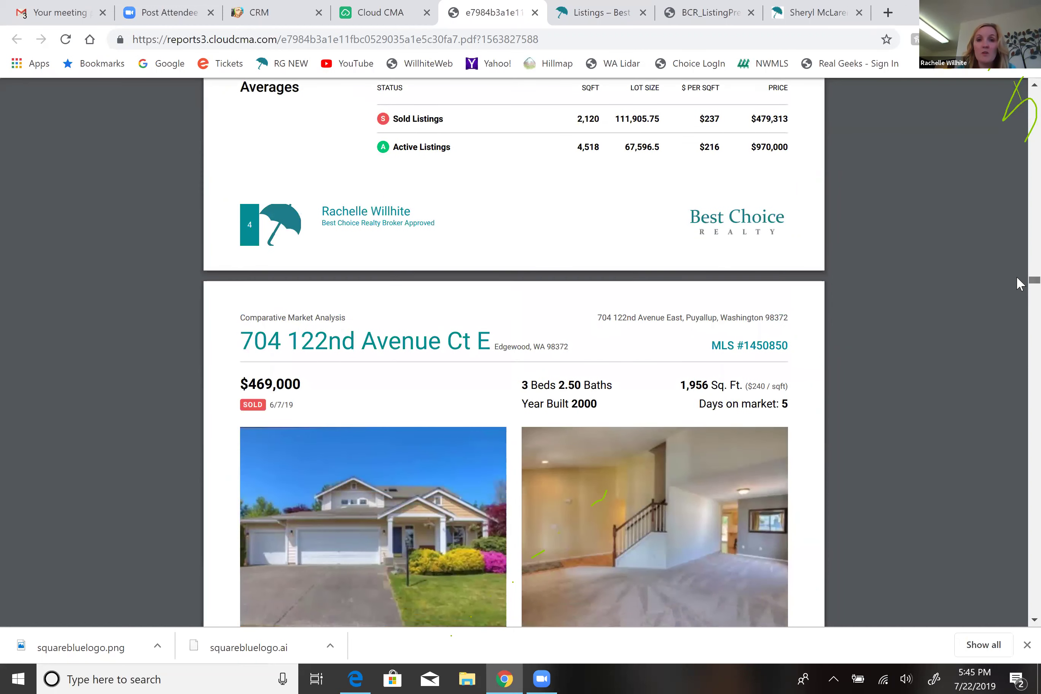
scroll(1017, 283, down, 10)
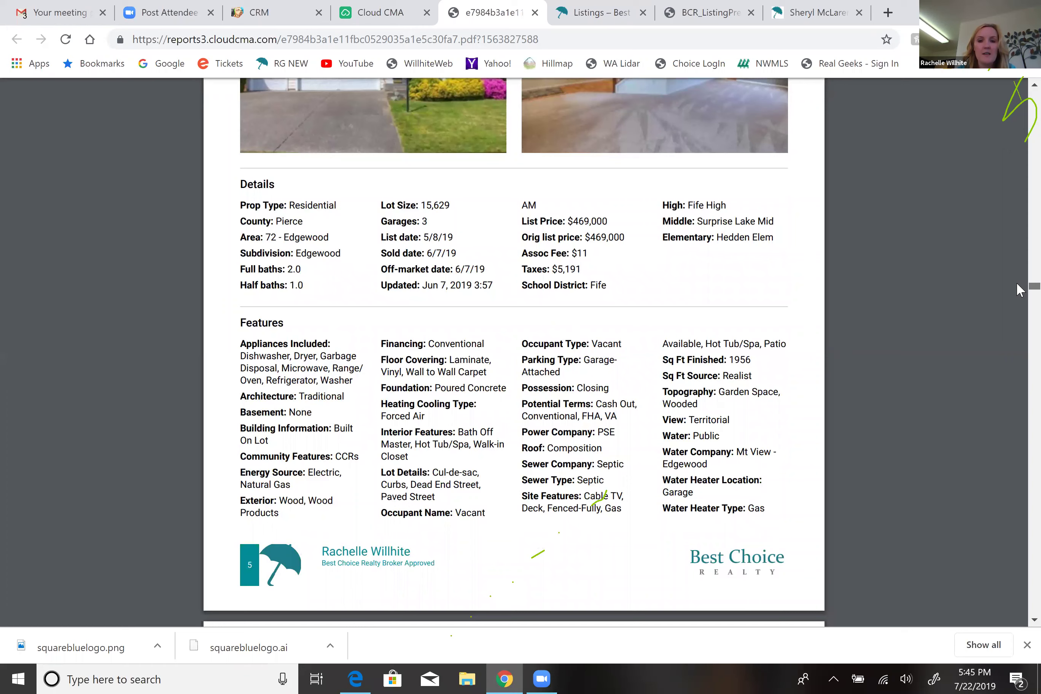
scroll(1018, 287, down, 12)
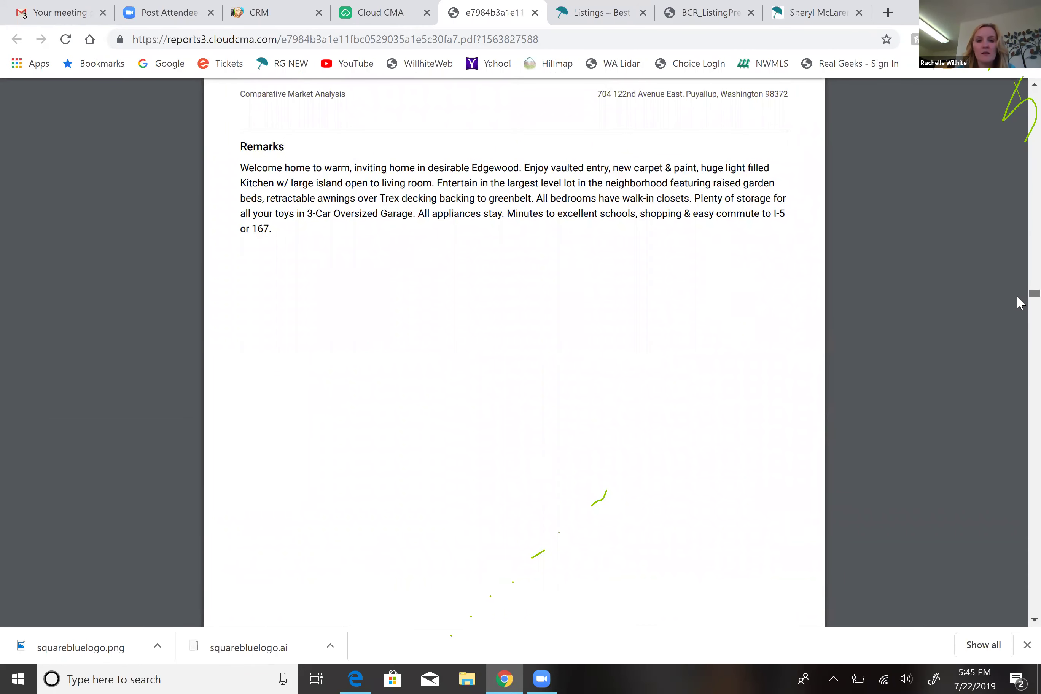
scroll(1020, 309, down, 1)
scroll(1017, 313, up, 20)
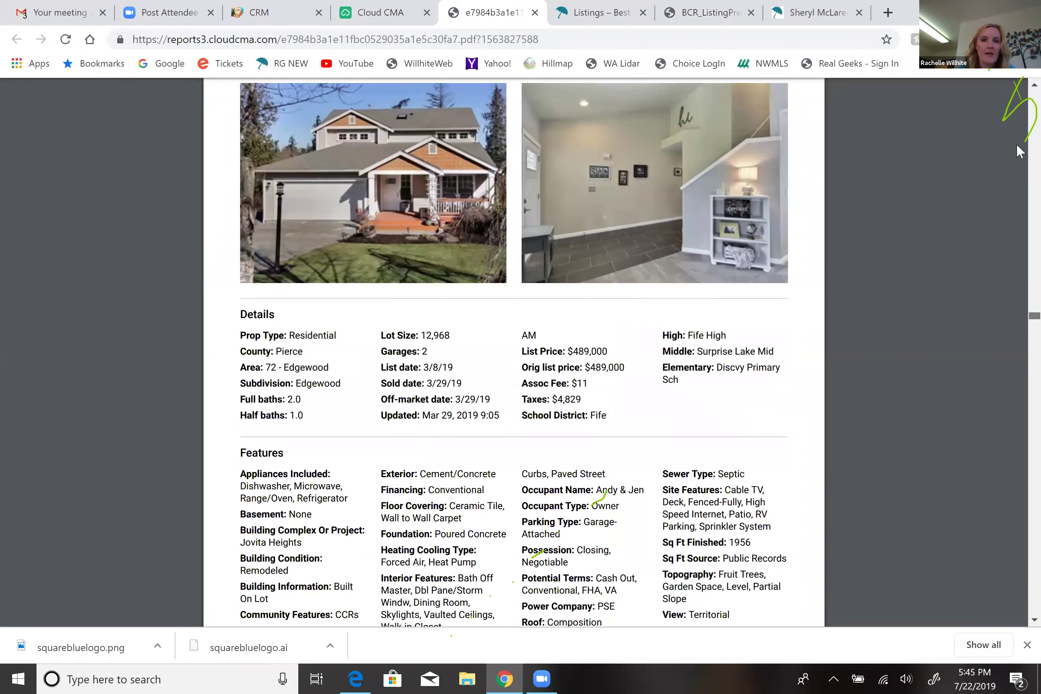
Return to the Cloud CMA dashboard and start a new report of type CMA
click(370, 13)
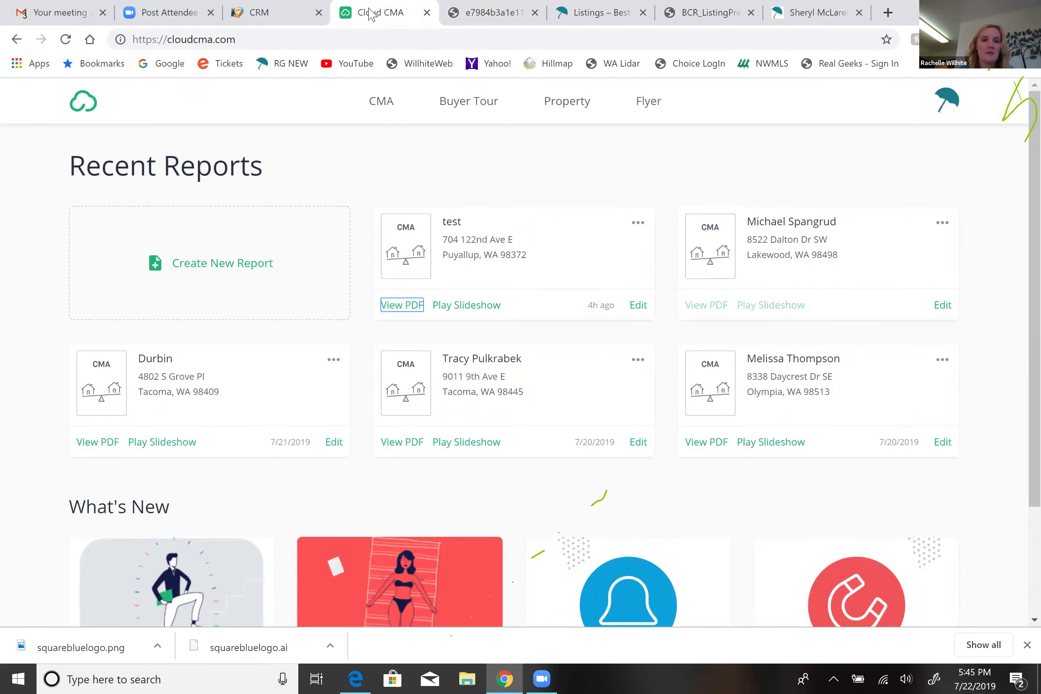
click(214, 269)
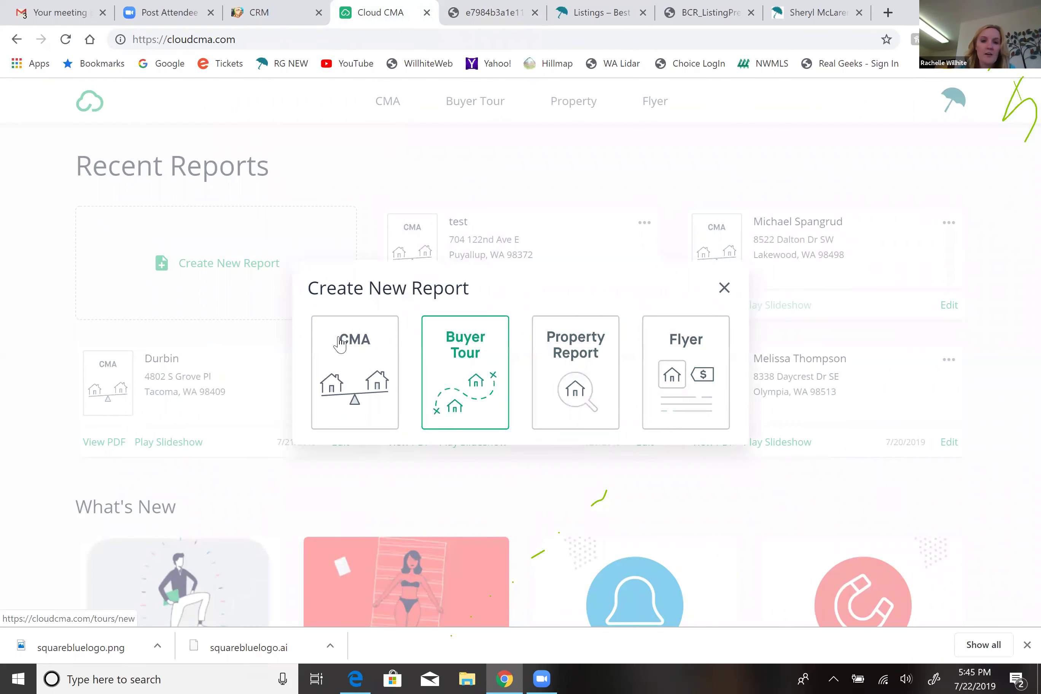
click(353, 362)
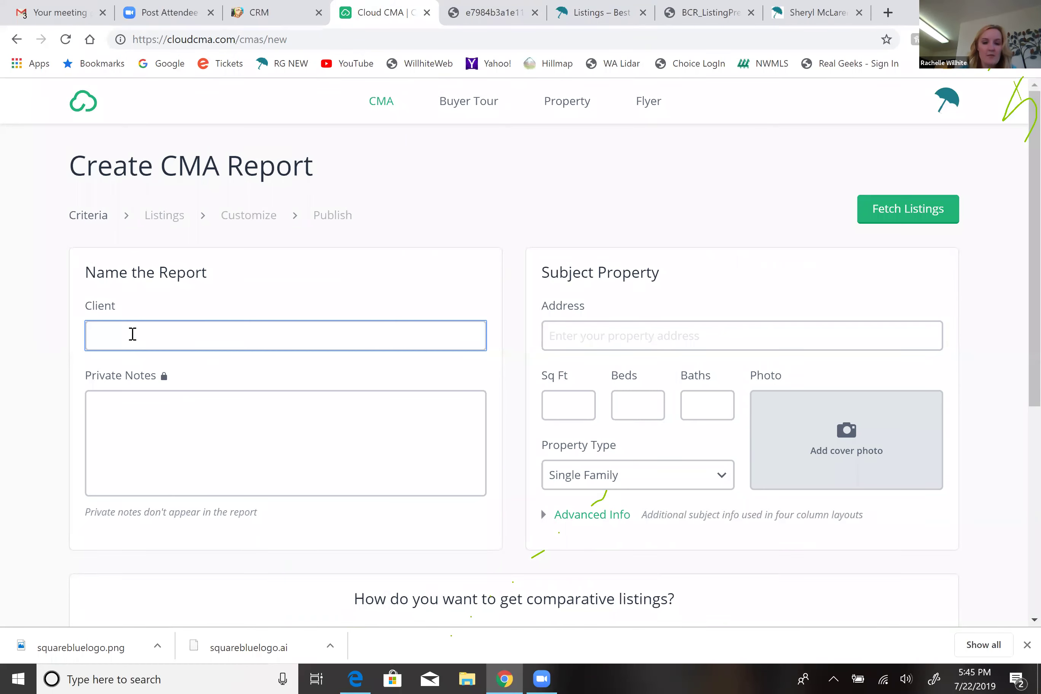
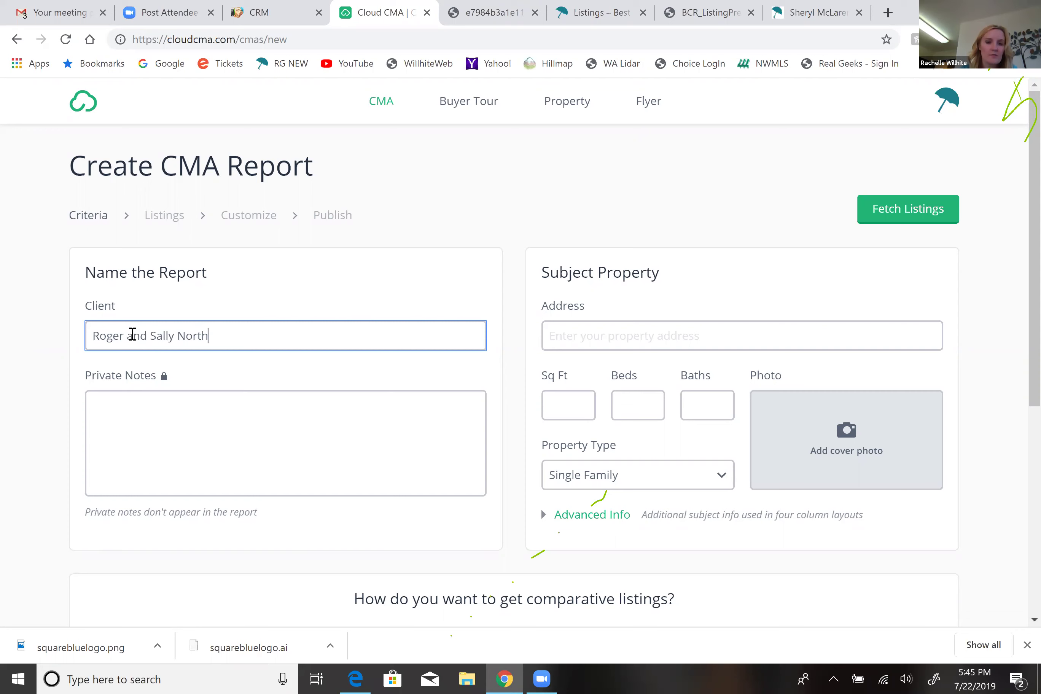
Enter the client's name and pick the subject property's full address from suggestions
click(608, 340)
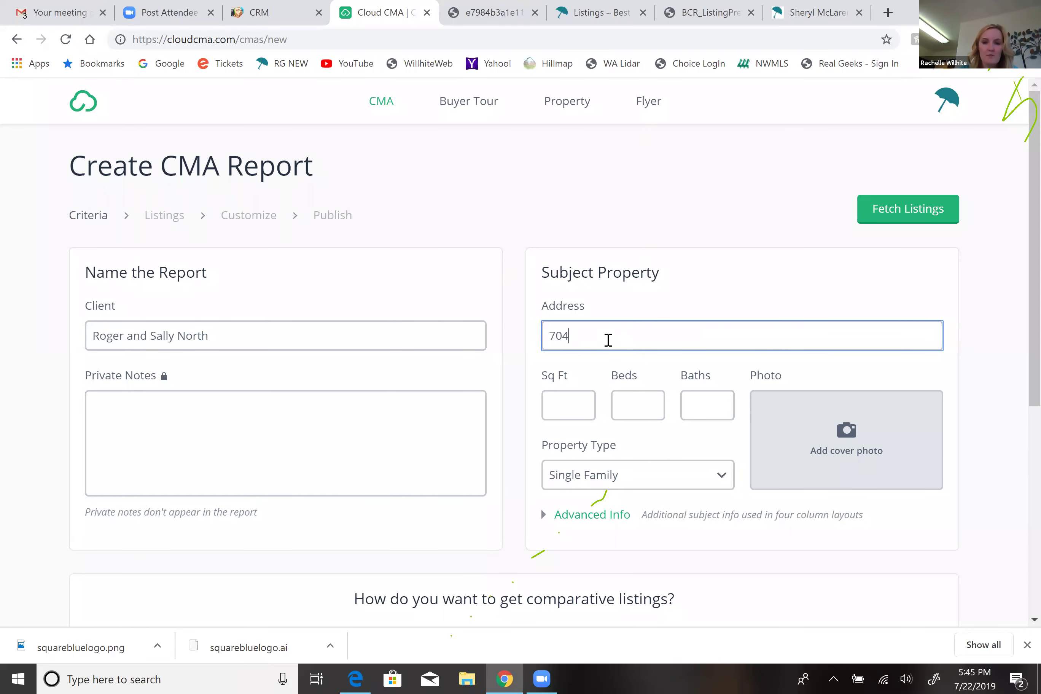
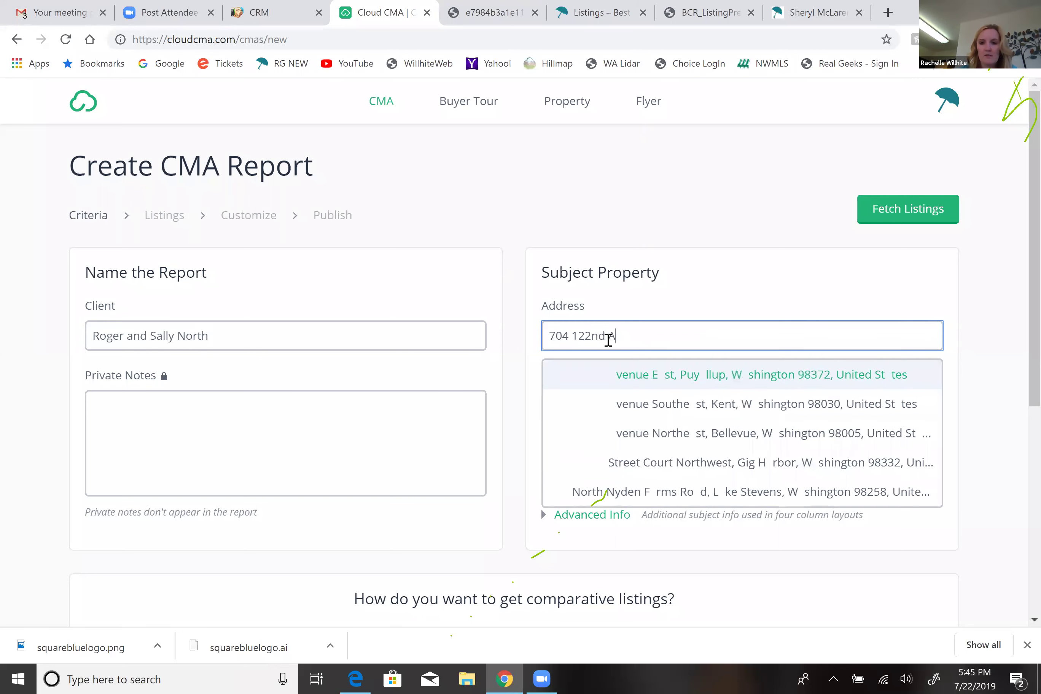
click(678, 376)
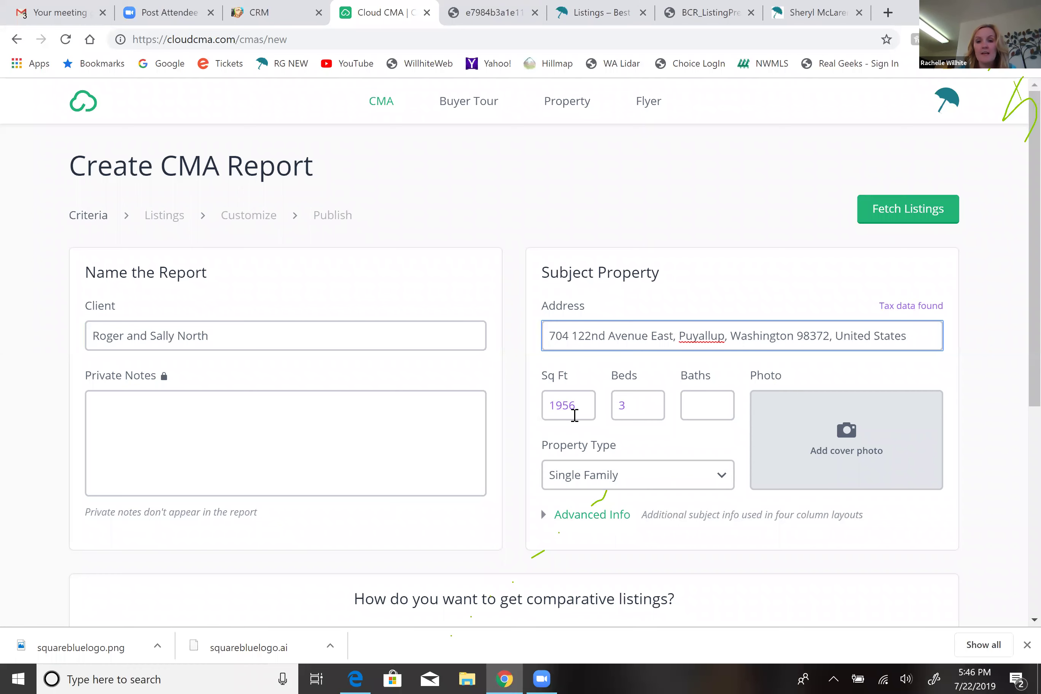
Set the subject property's baths to 2.5
click(690, 407)
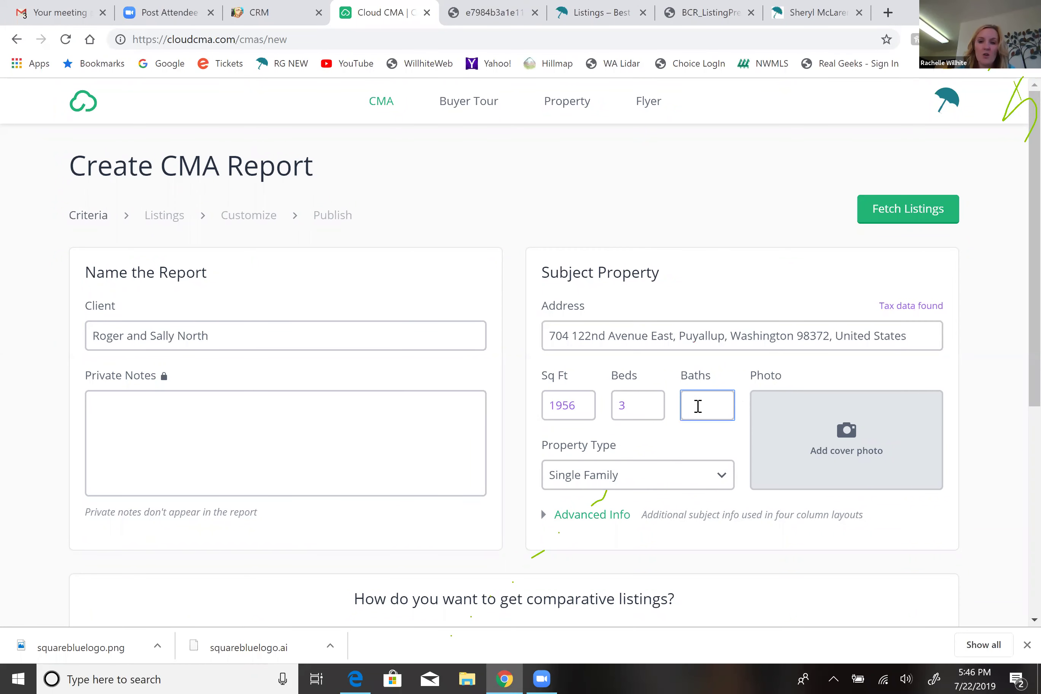
text(2.5)
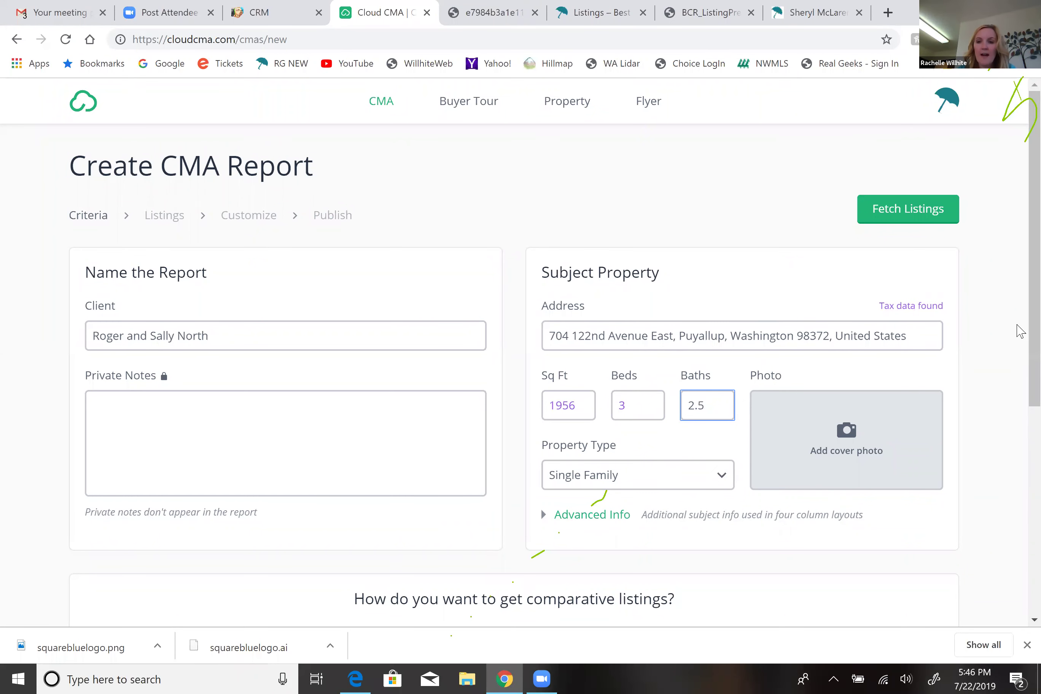
scroll(1020, 354, down, 1)
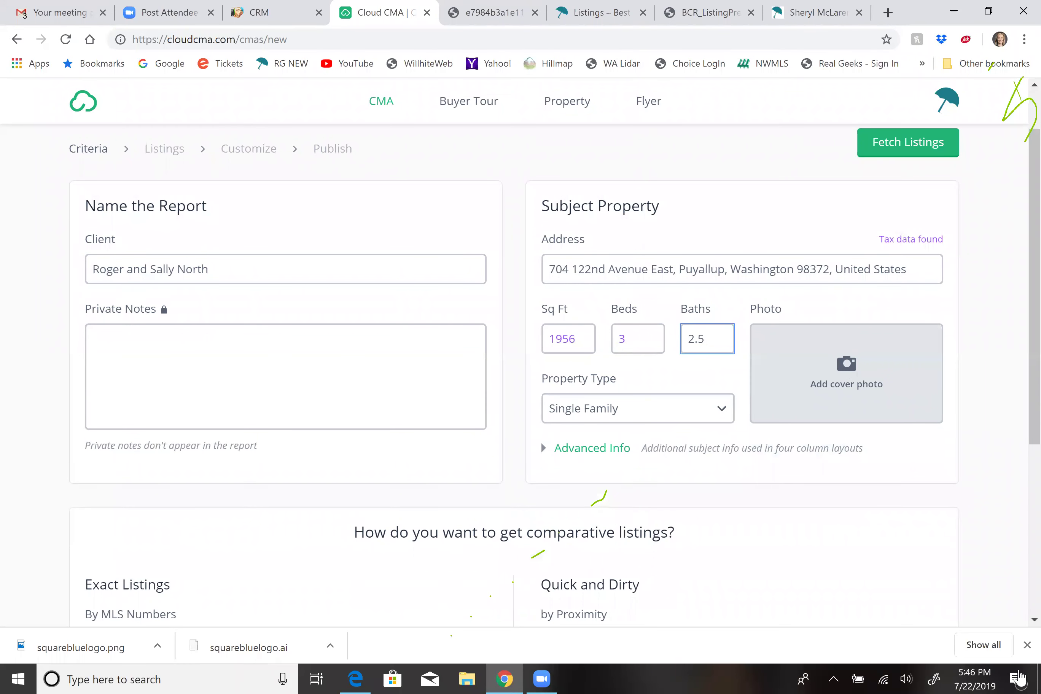
Upload the group photo from Pictures as the subject's cover photo and accept the crop
scroll(1018, 444, down, 2)
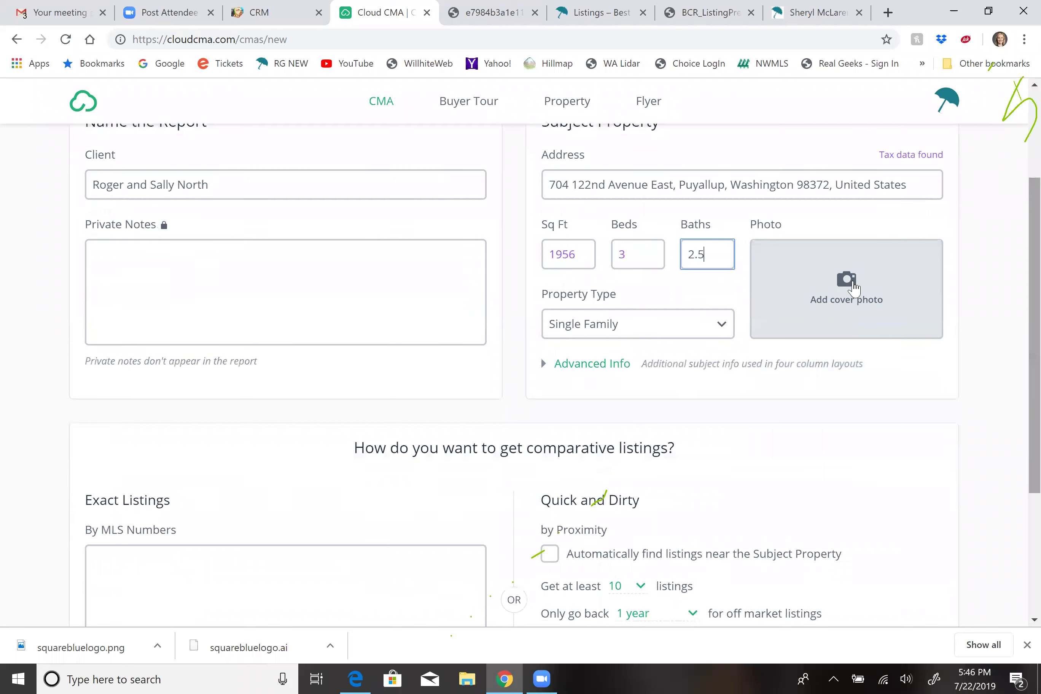
click(854, 289)
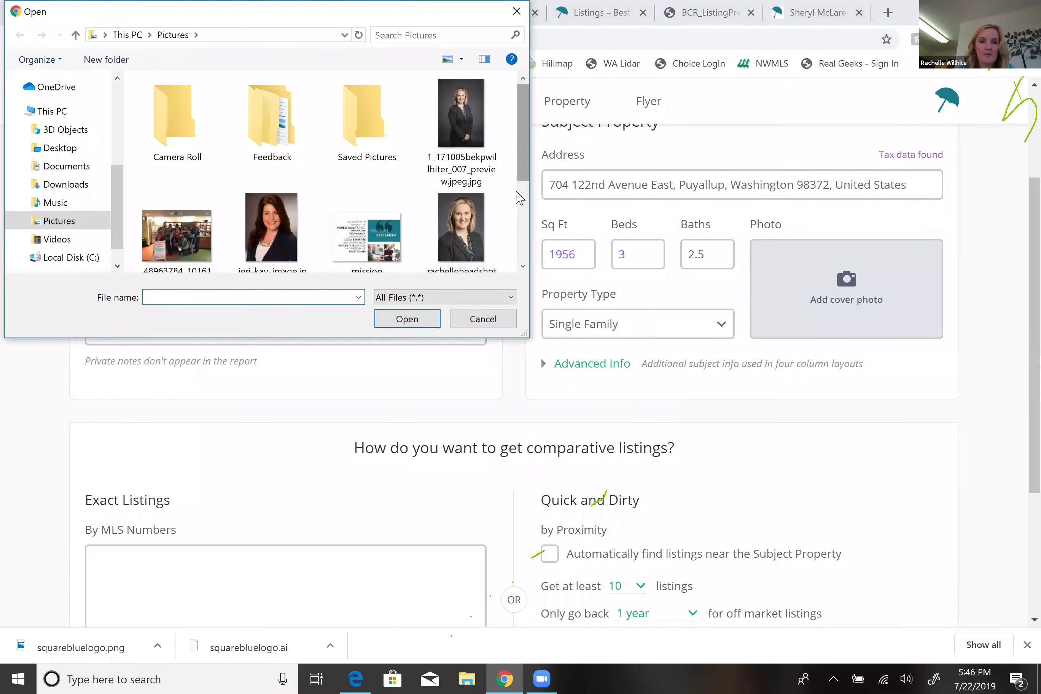
scroll(520, 197, down, 3)
scroll(368, 202, up, 3)
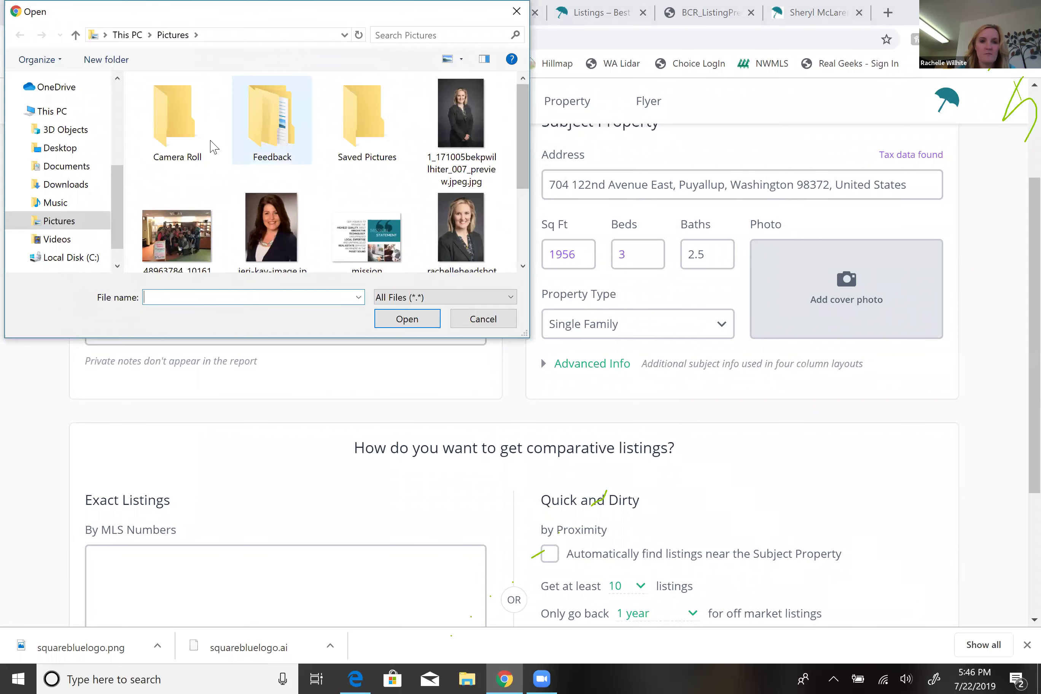
click(190, 228)
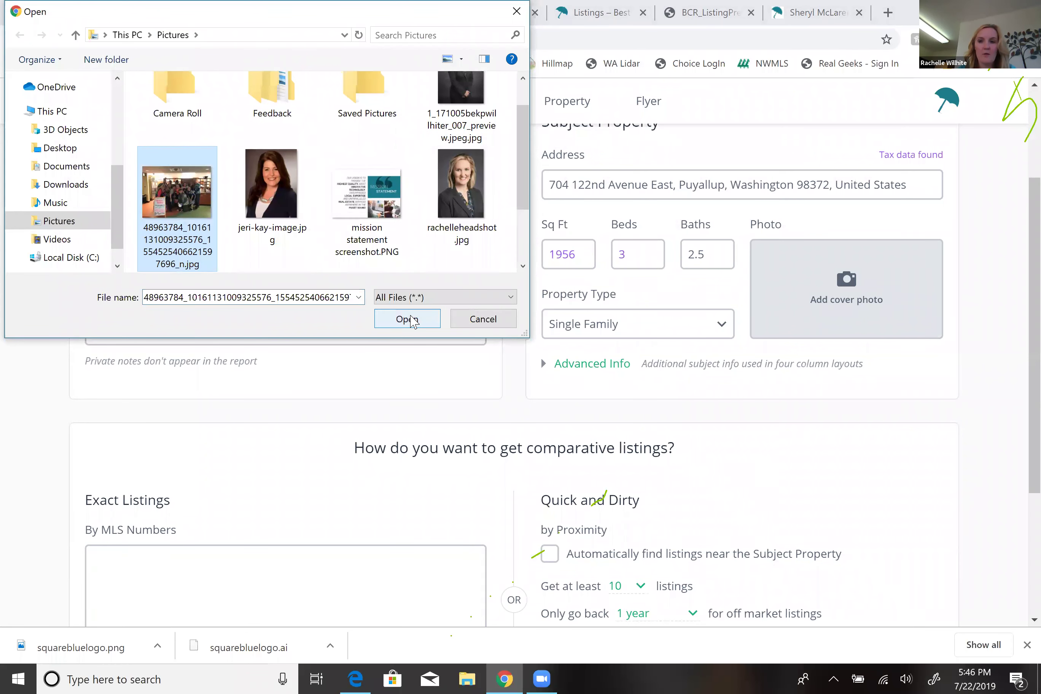
click(407, 319)
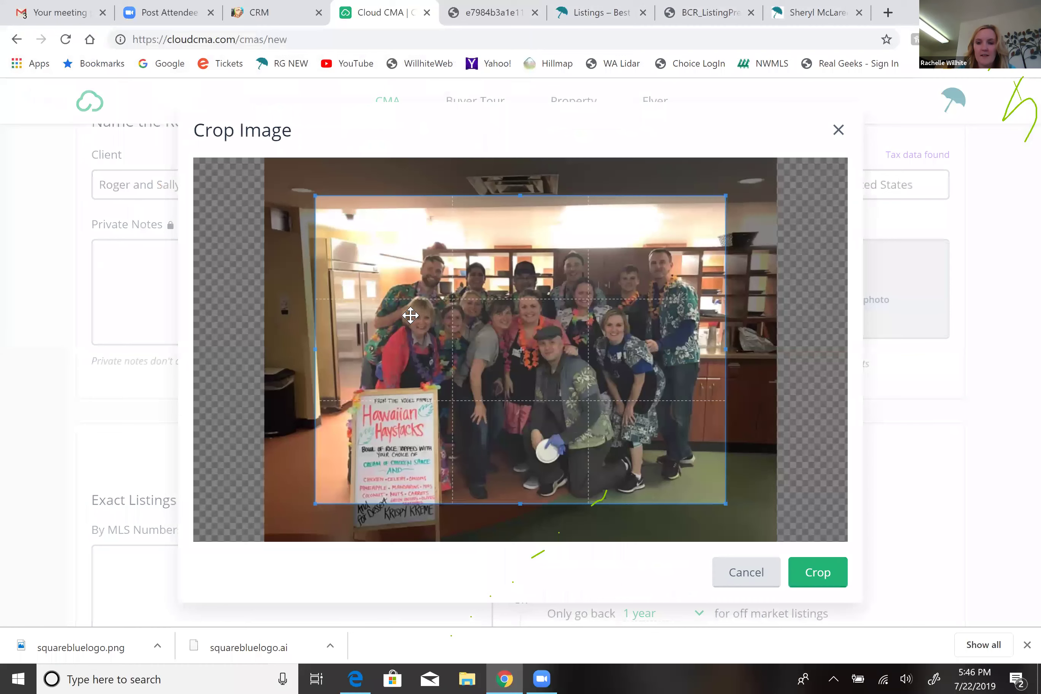
click(820, 572)
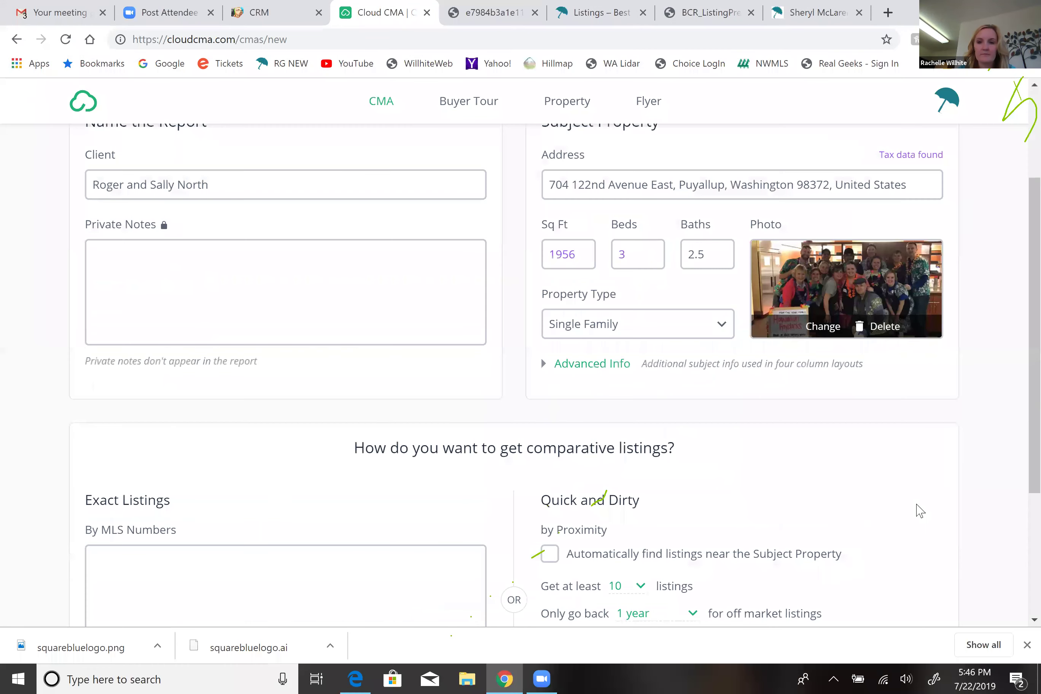
scroll(1020, 408, down, 3)
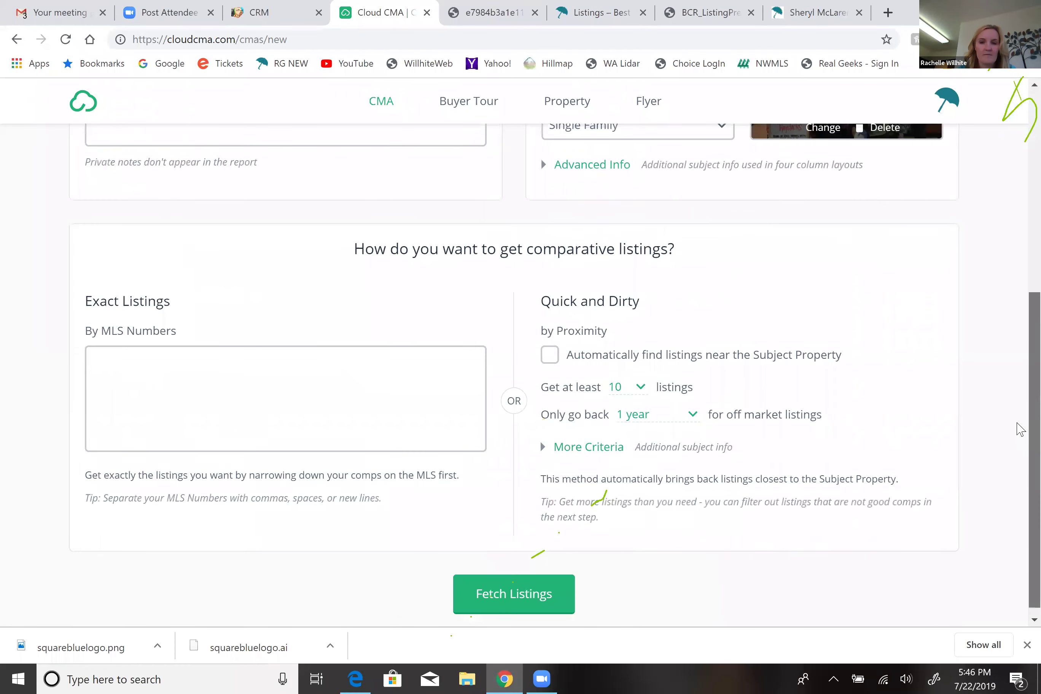
scroll(1018, 412, up, 3)
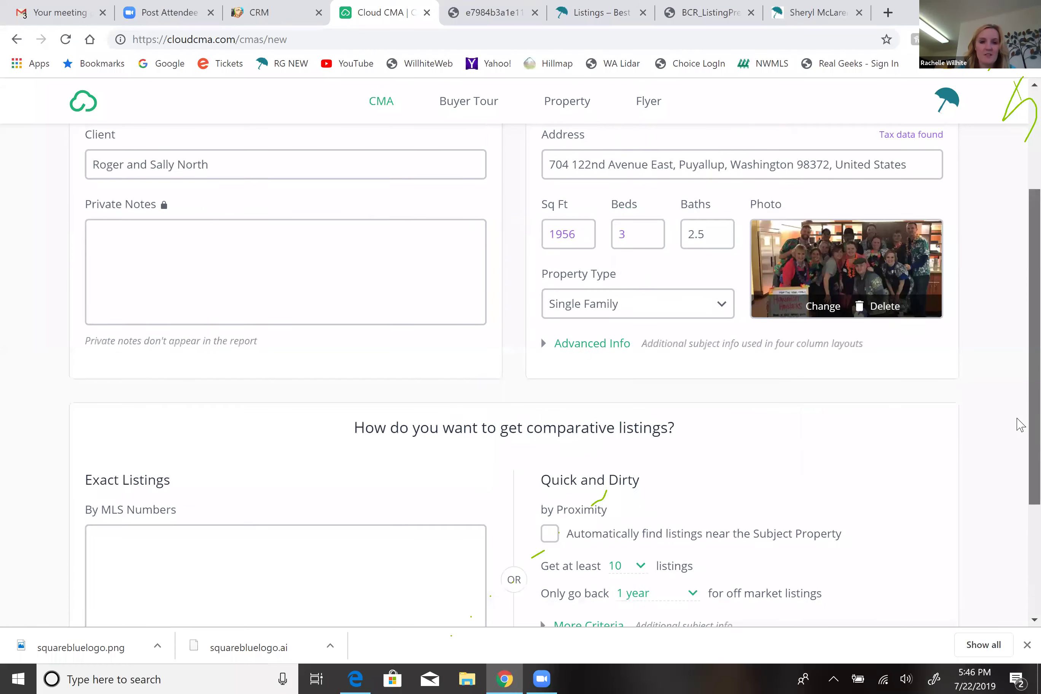
scroll(1020, 423, down, 3)
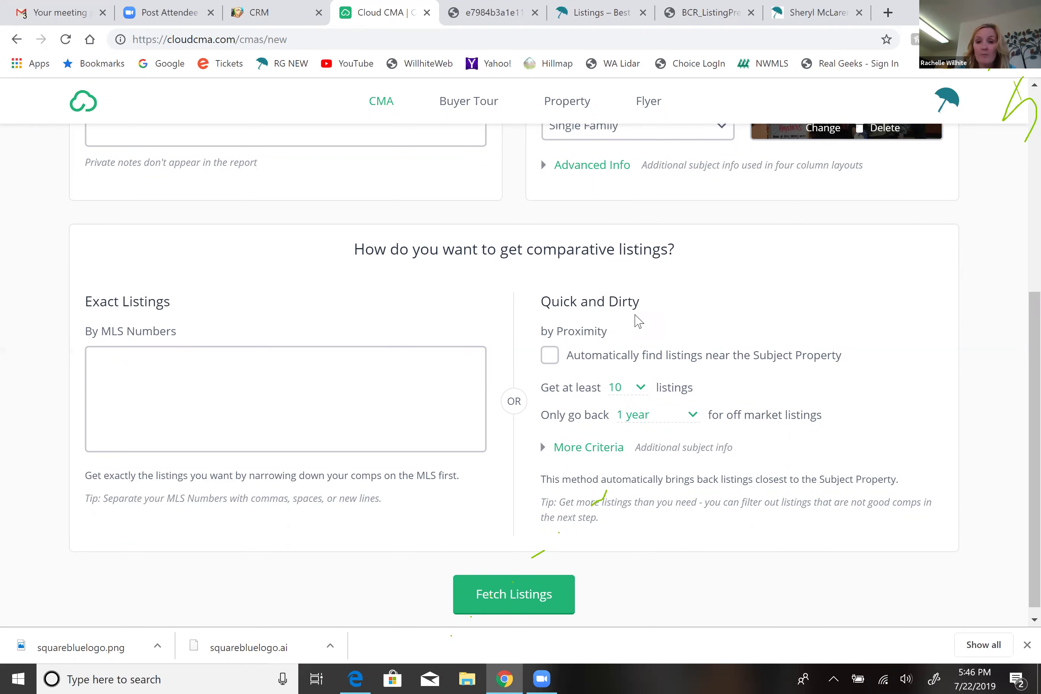
click(134, 366)
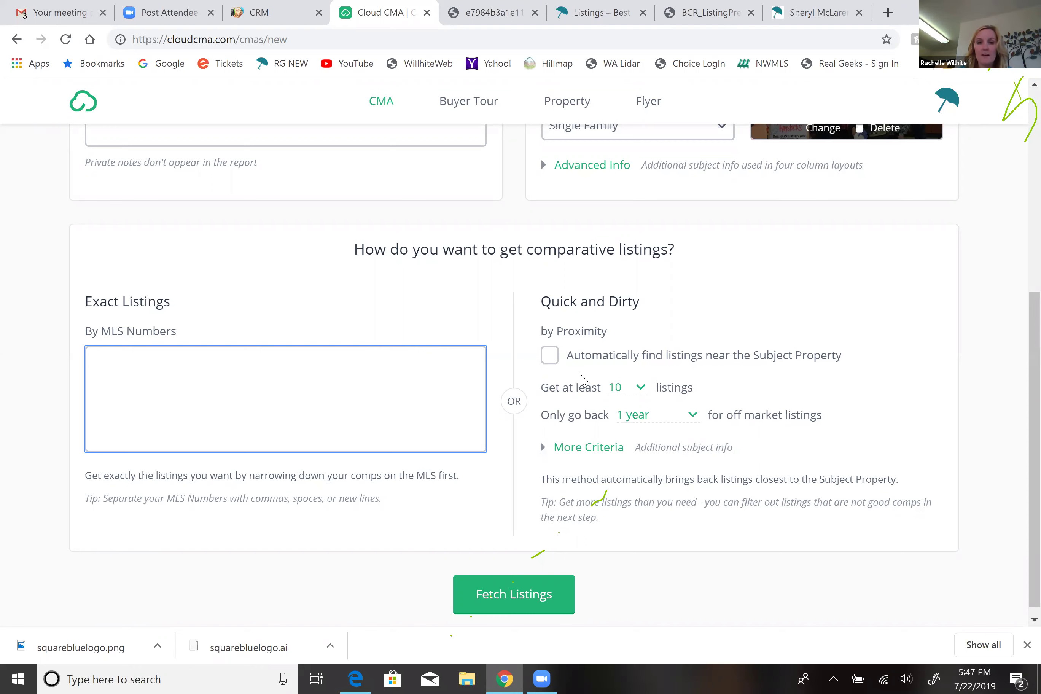
Enable proximity search for at least 10 listings within 6 months and fetch listings
click(550, 356)
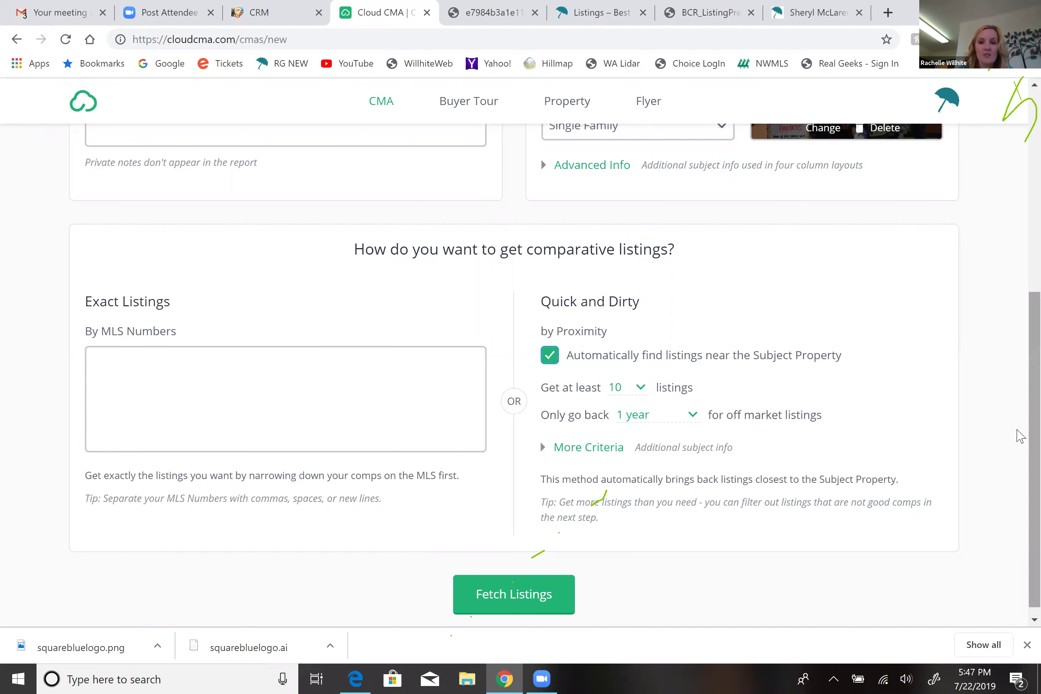
scroll(1020, 436, down, 1)
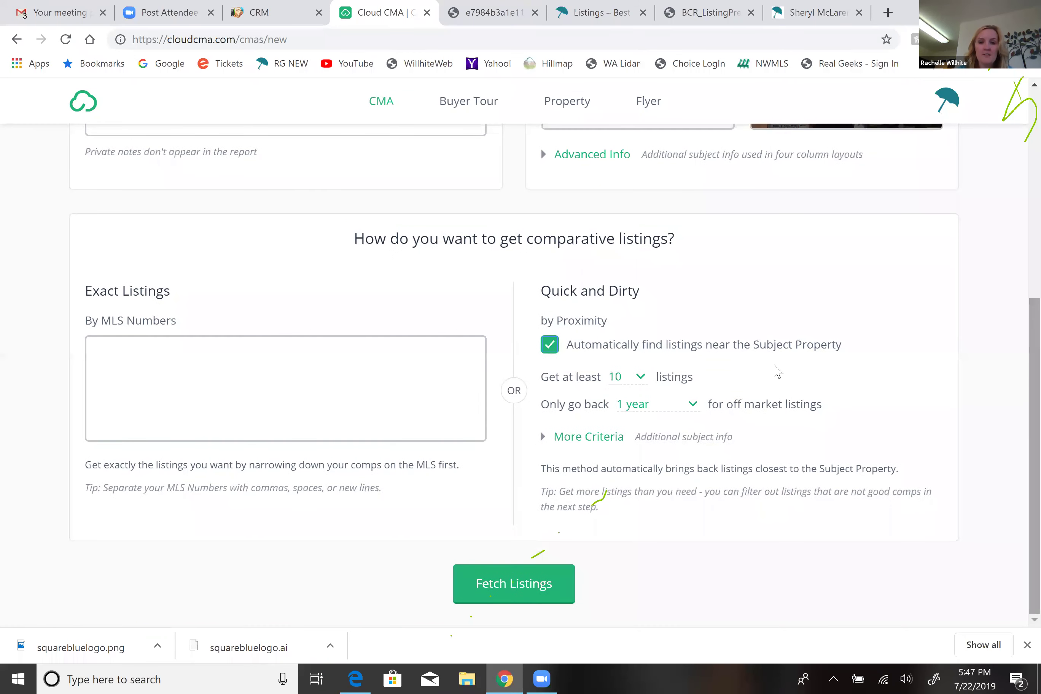
click(673, 405)
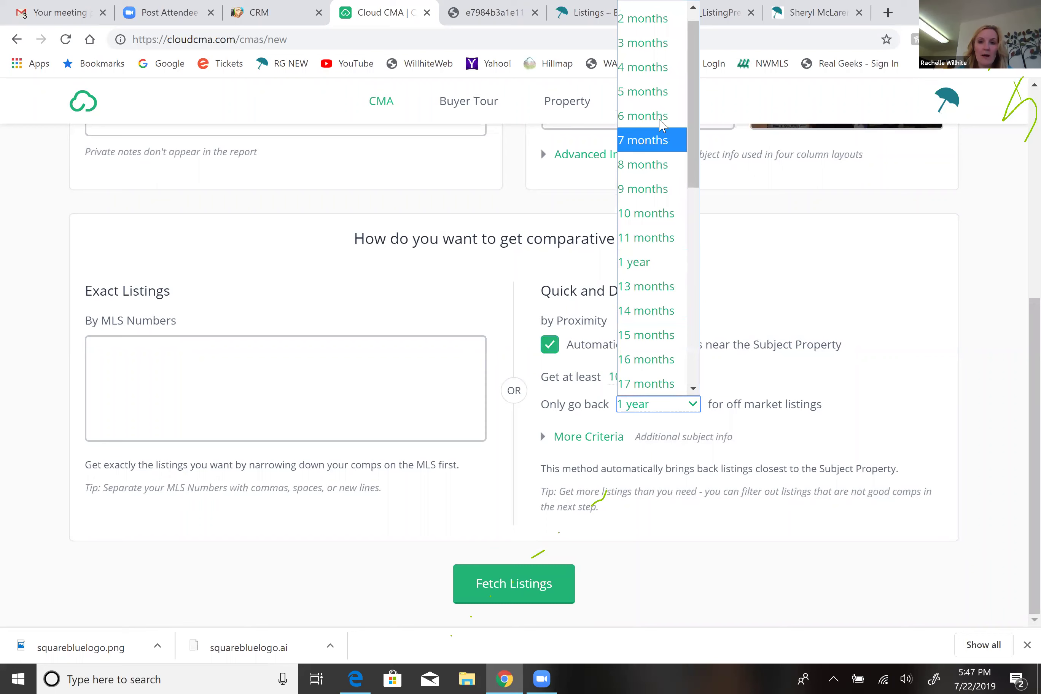
click(659, 119)
click(642, 377)
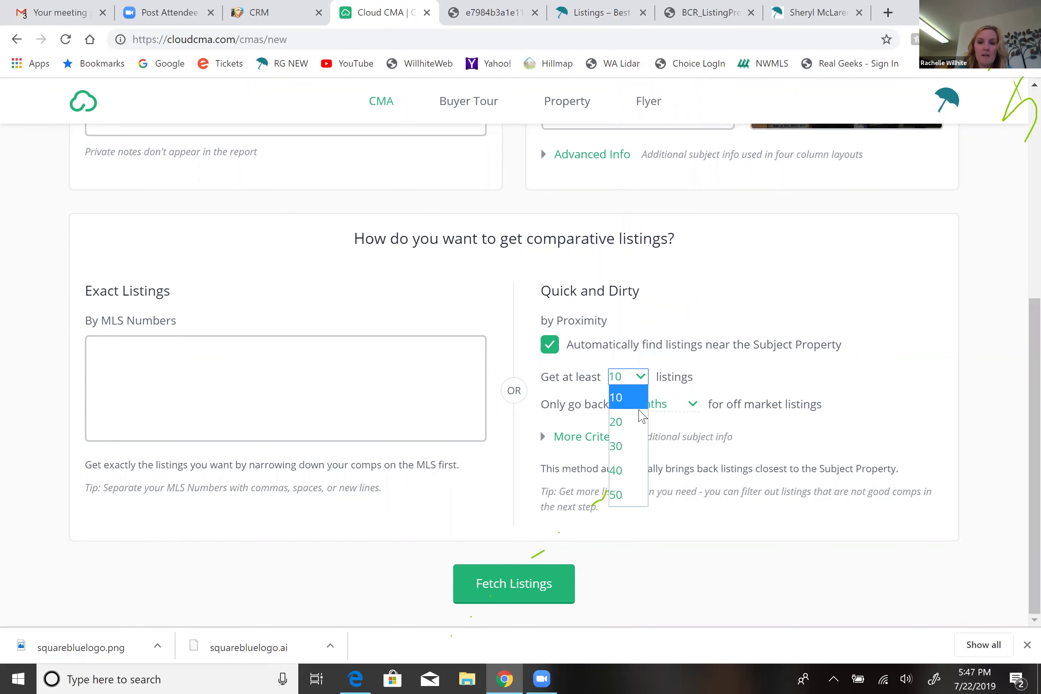
click(639, 395)
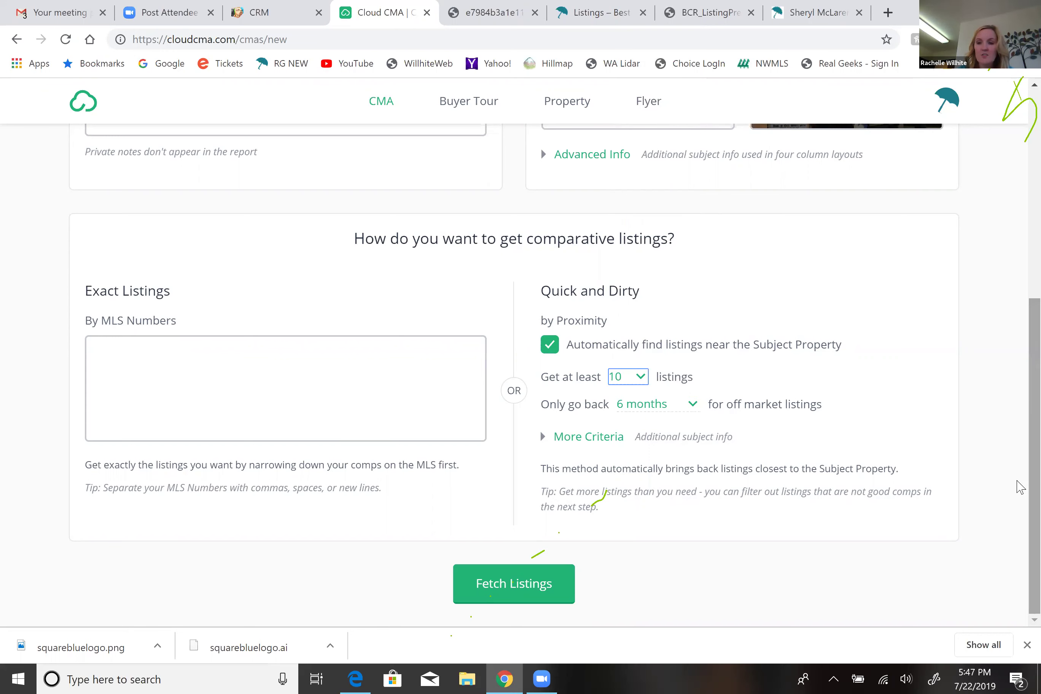
click(529, 573)
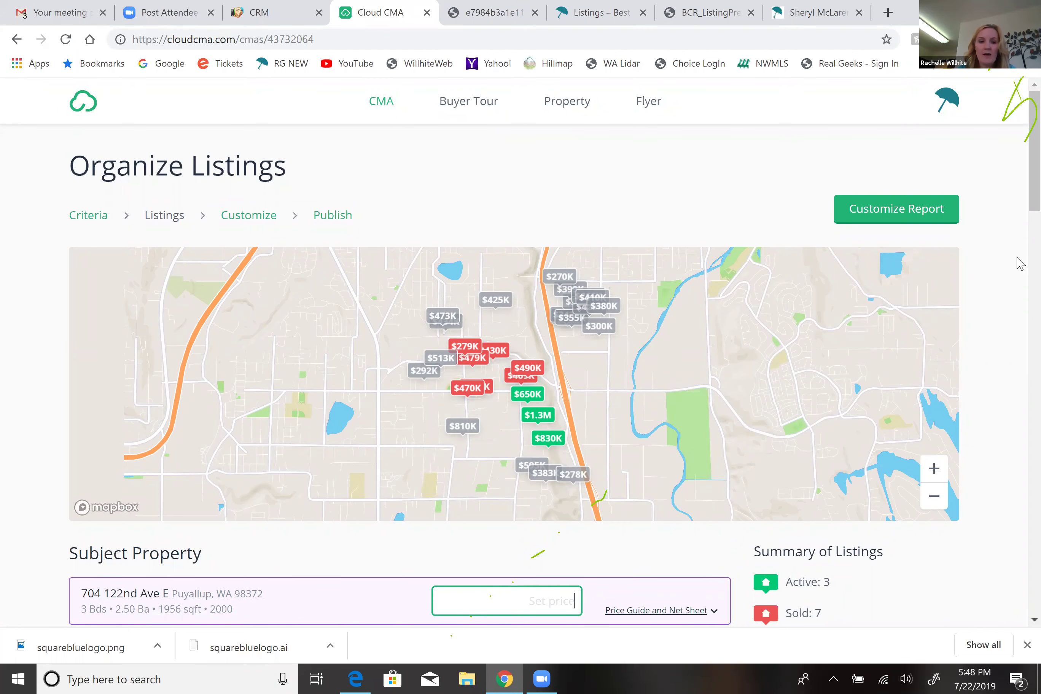
Review the fetched comps and uncheck the $1,290,000 active listing to exclude it
scroll(757, 417, down, 5)
scroll(836, 398, down, 1)
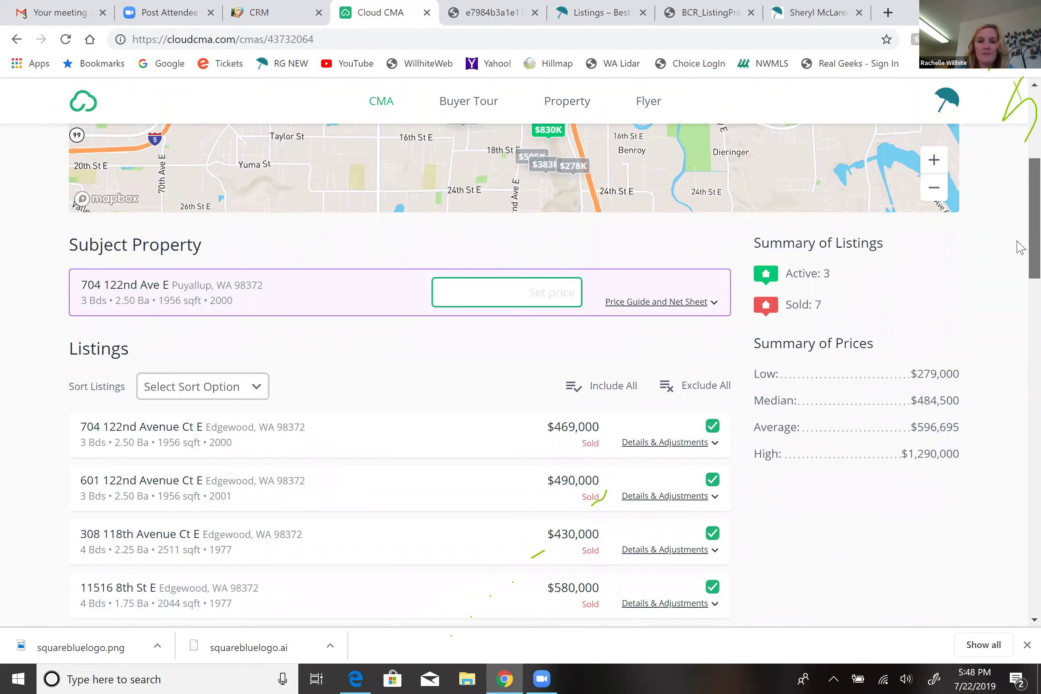
scroll(1020, 244, down, 1)
scroll(1019, 226, up, 2)
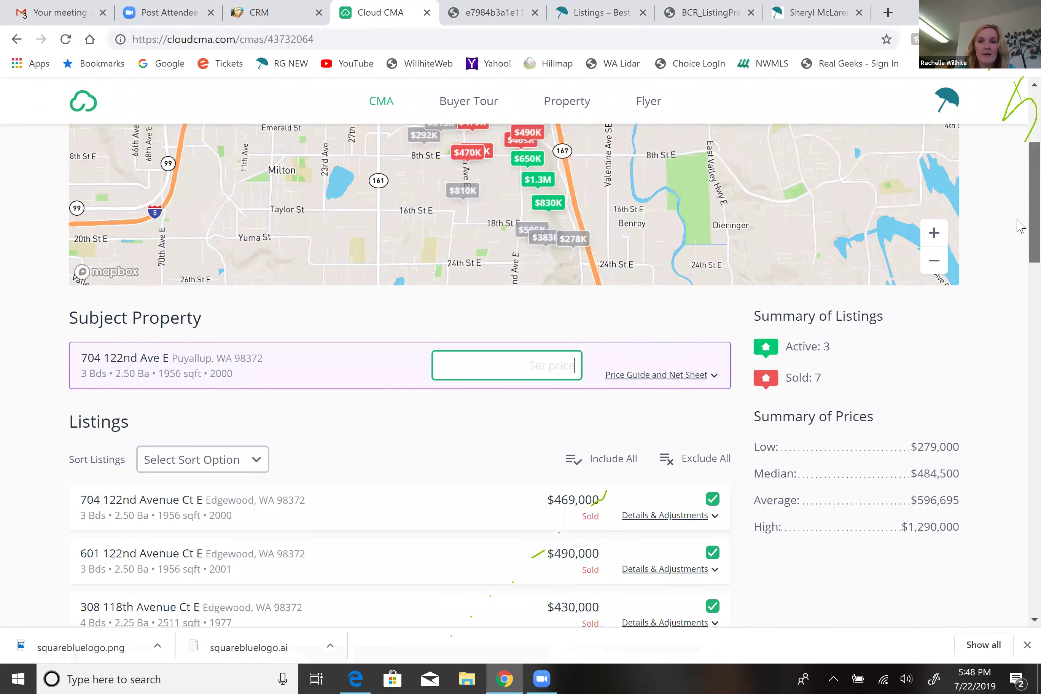
scroll(1020, 197, up, 2)
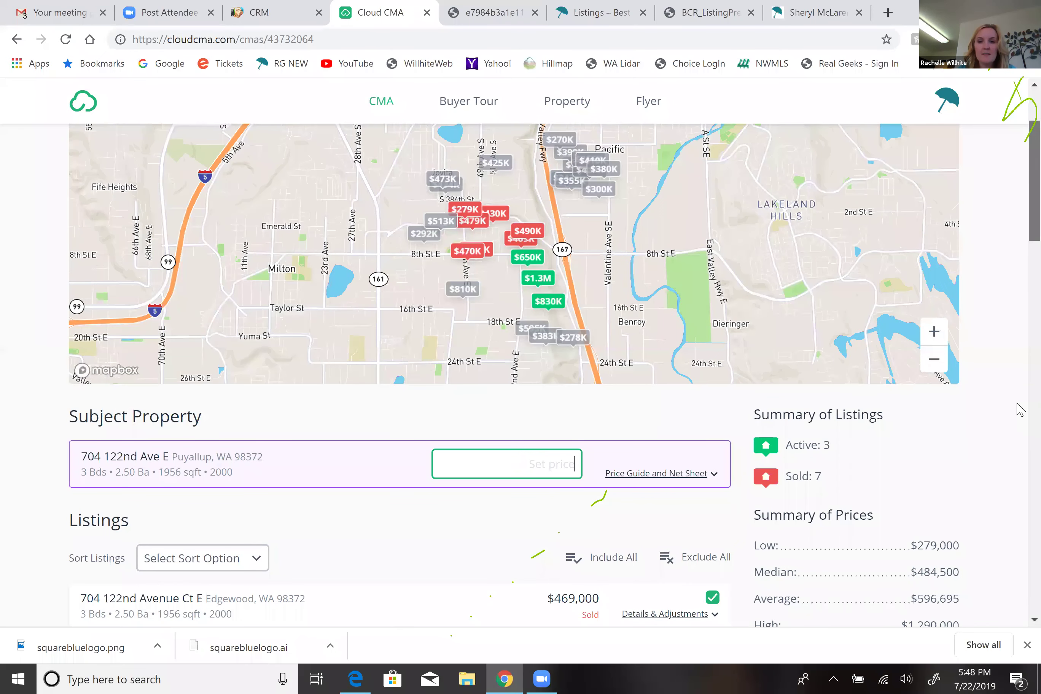
scroll(1019, 381, down, 15)
scroll(1018, 318, up, 7)
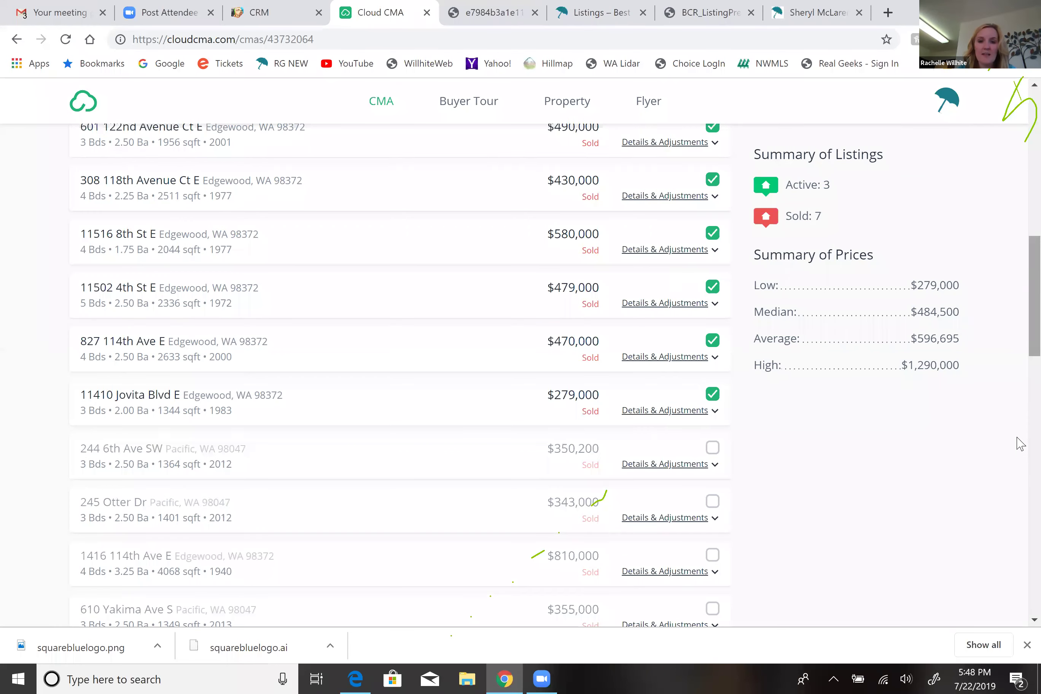
scroll(1021, 443, down, 1)
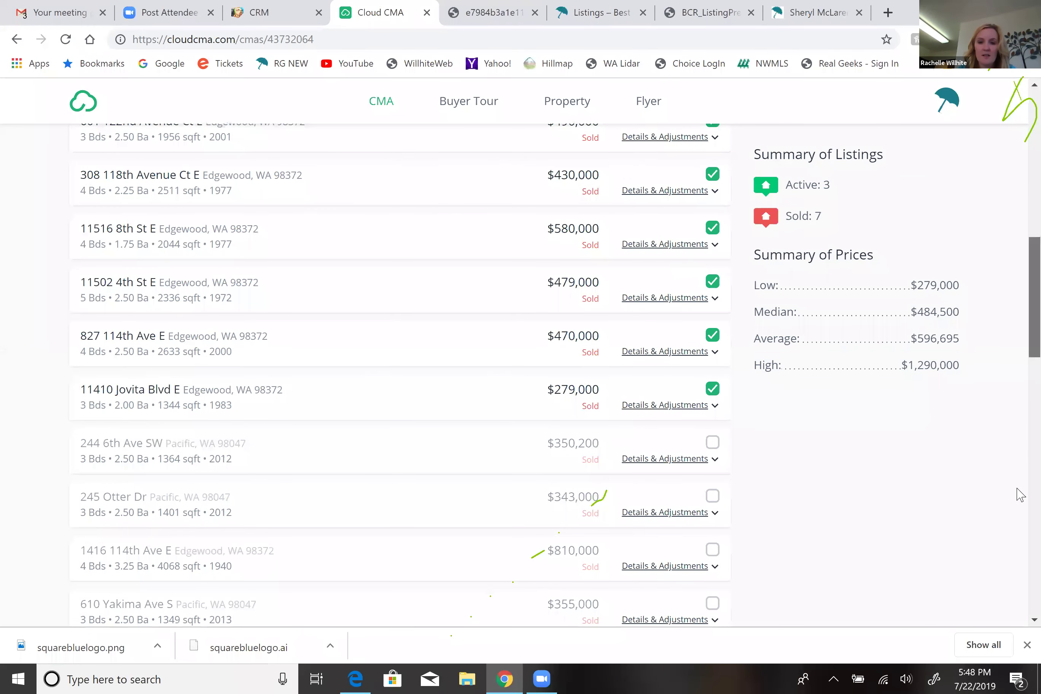
scroll(1016, 493, down, 13)
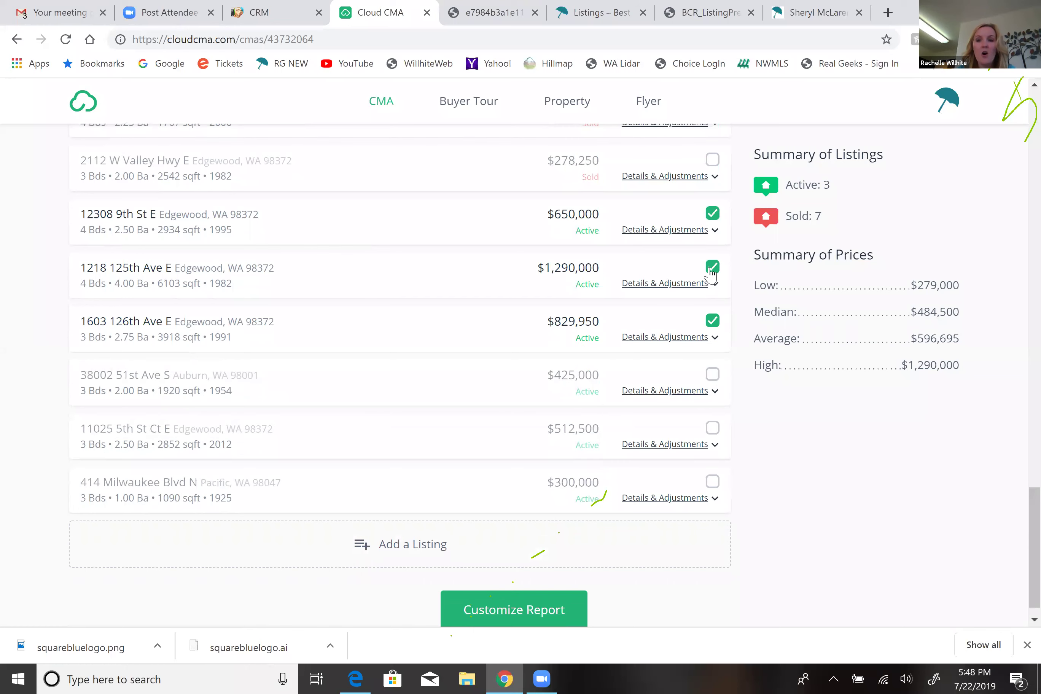
click(712, 268)
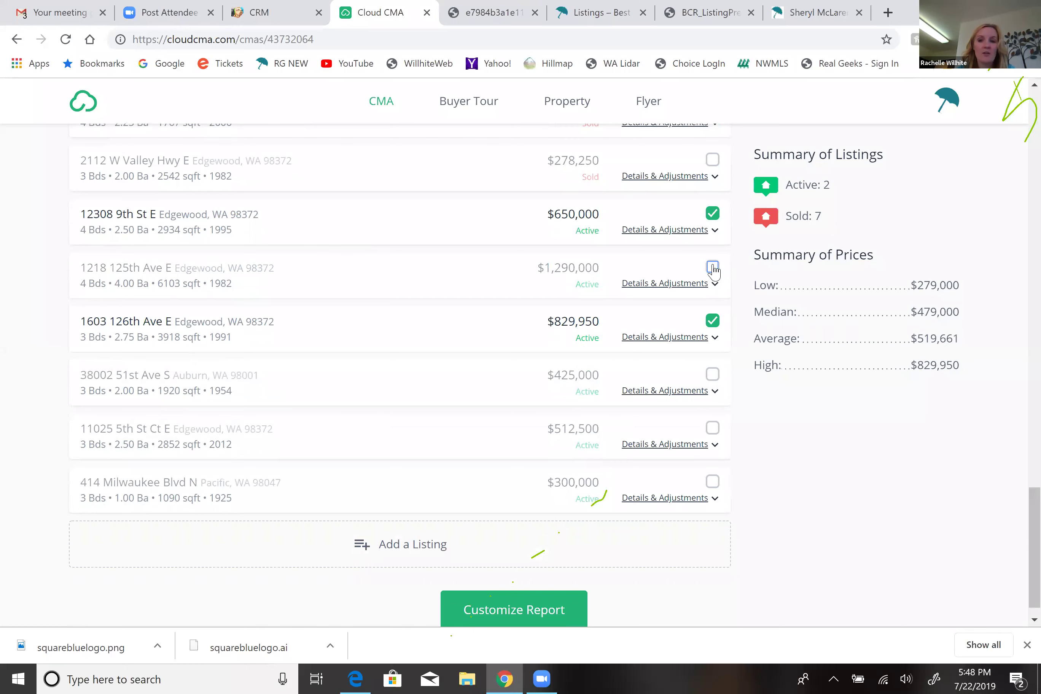
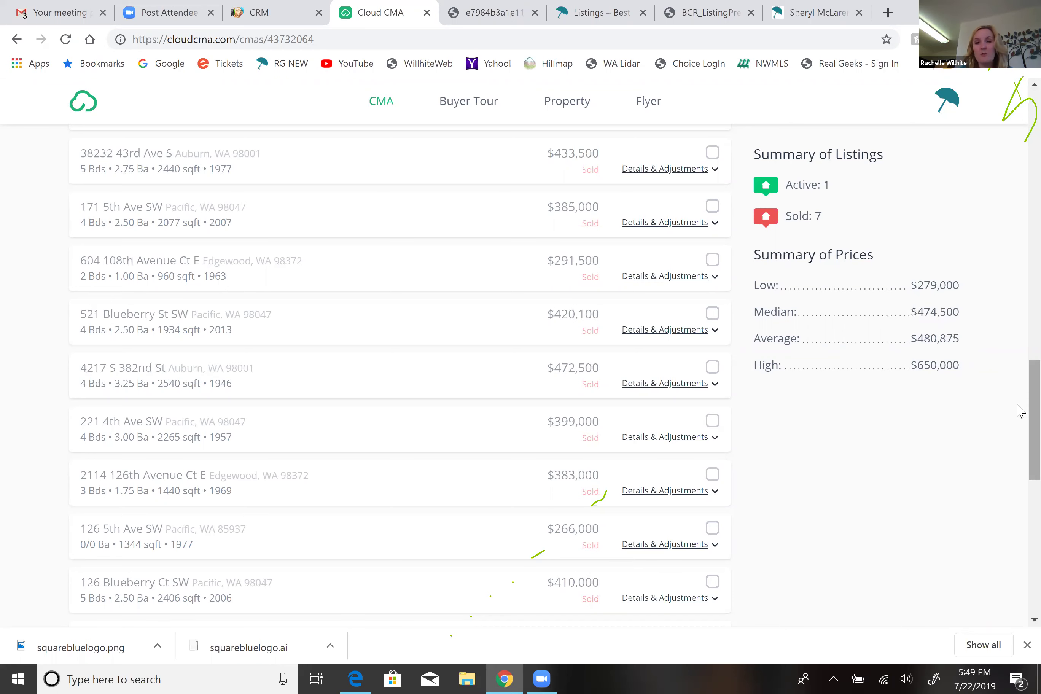
drag(1017, 405, 1017, 243)
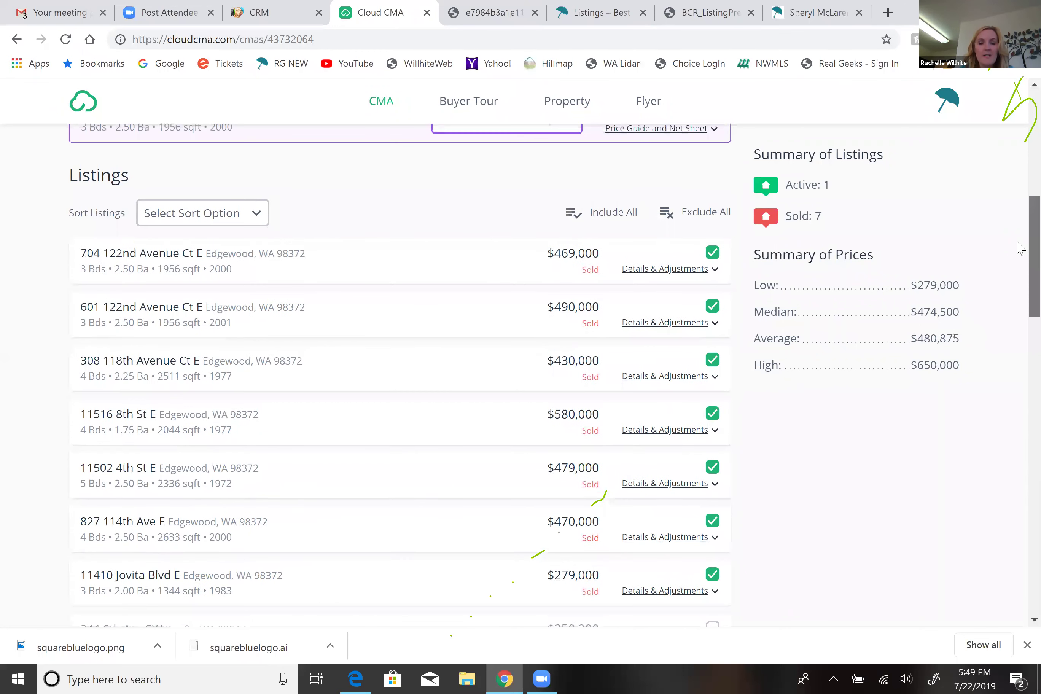
scroll(1018, 258, down, 1)
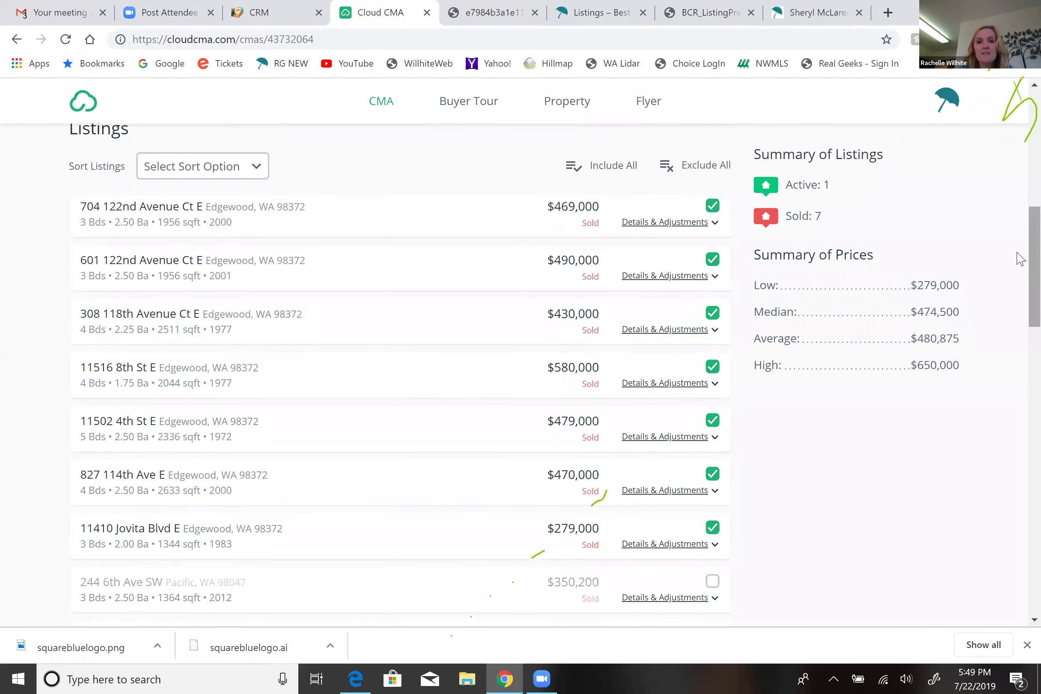
click(644, 222)
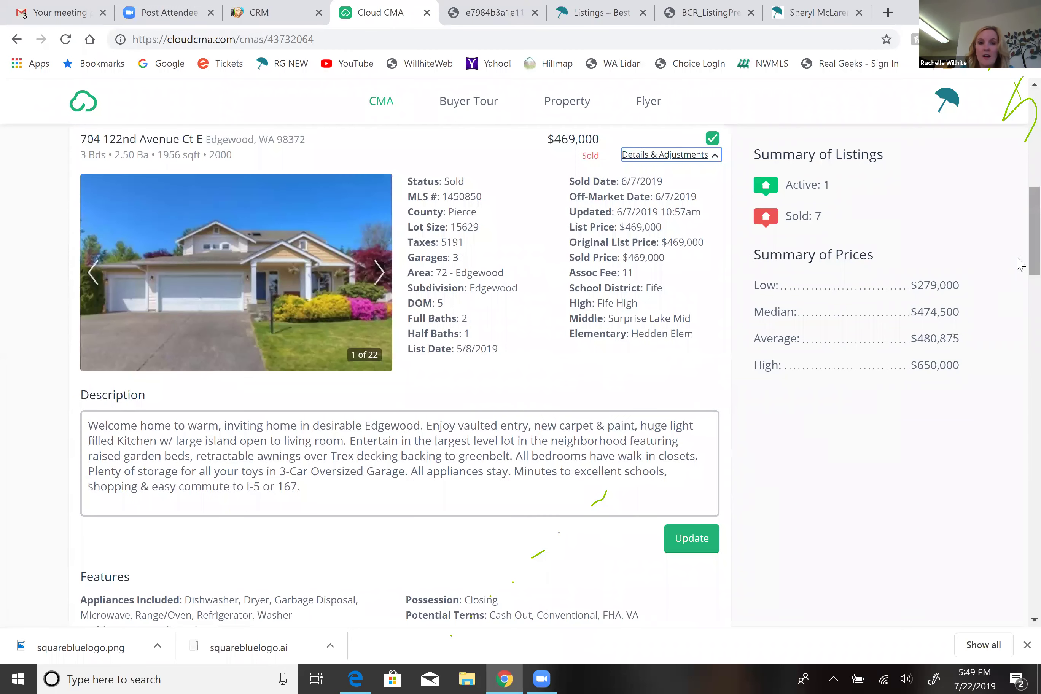
scroll(1020, 266, down, 3)
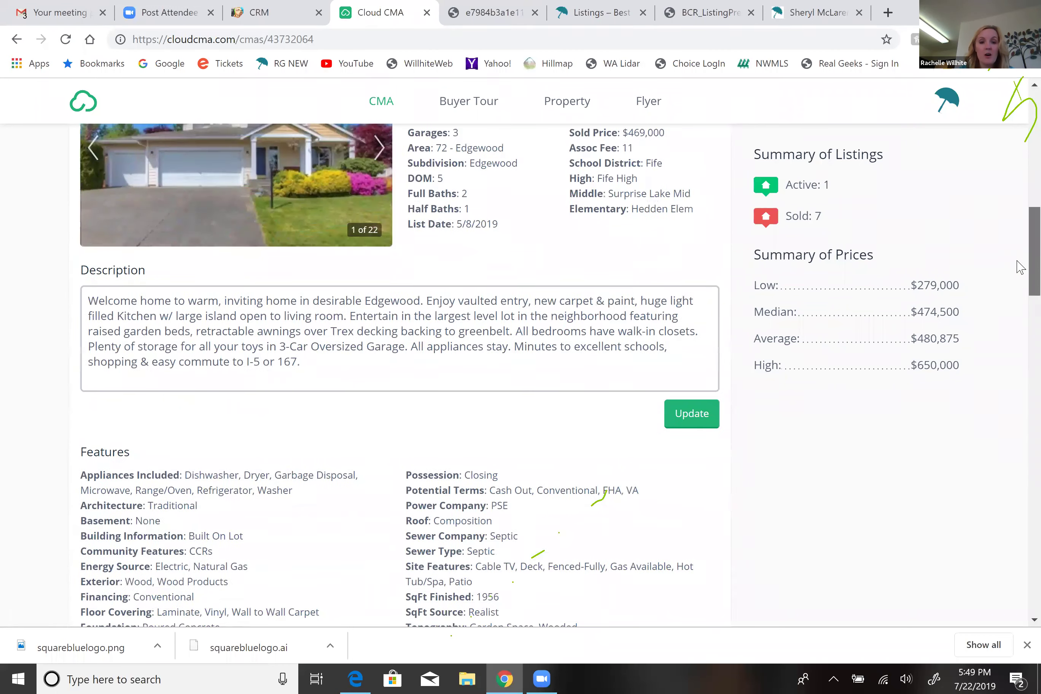
scroll(1021, 267, up, 1)
scroll(1016, 340, down, 8)
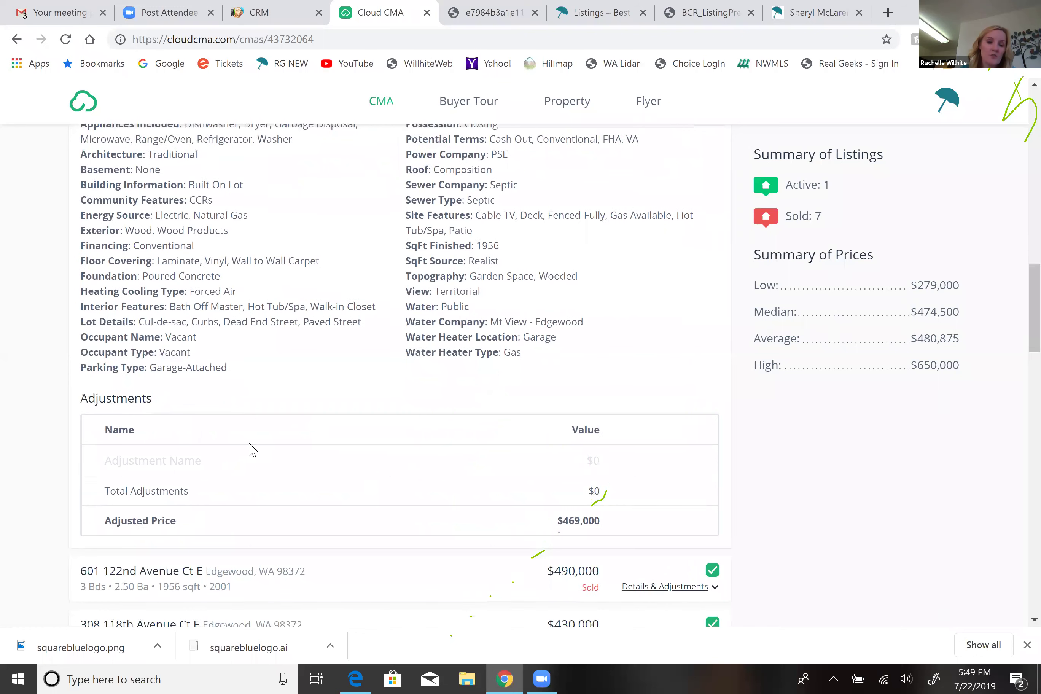
click(206, 457)
text(Garage)
click(582, 463)
text(-$5,000)
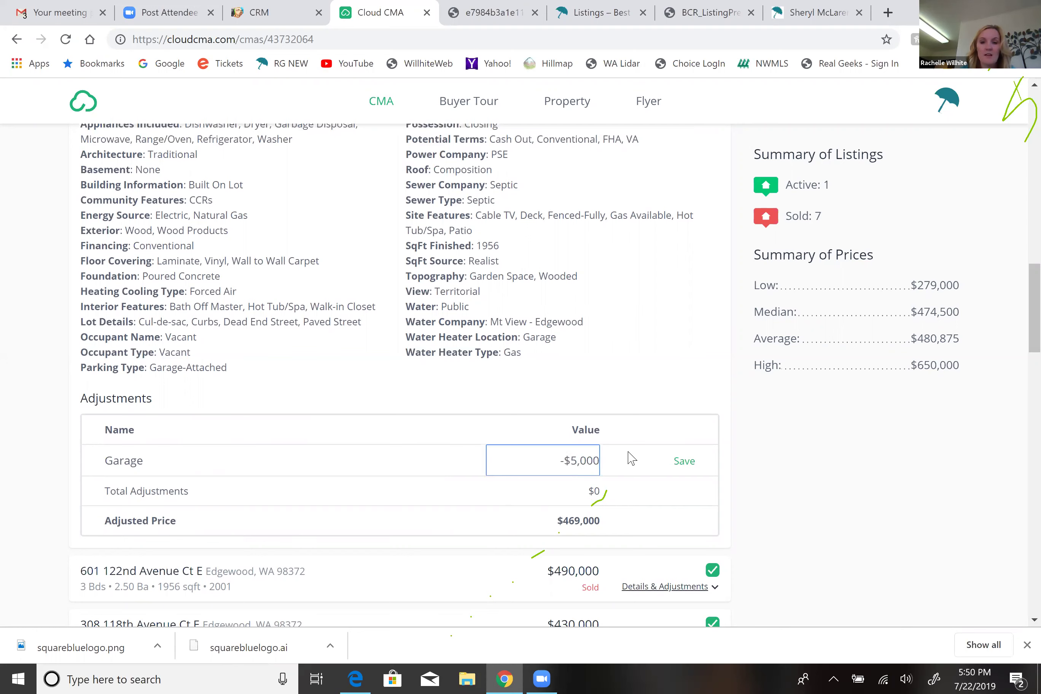
click(682, 467)
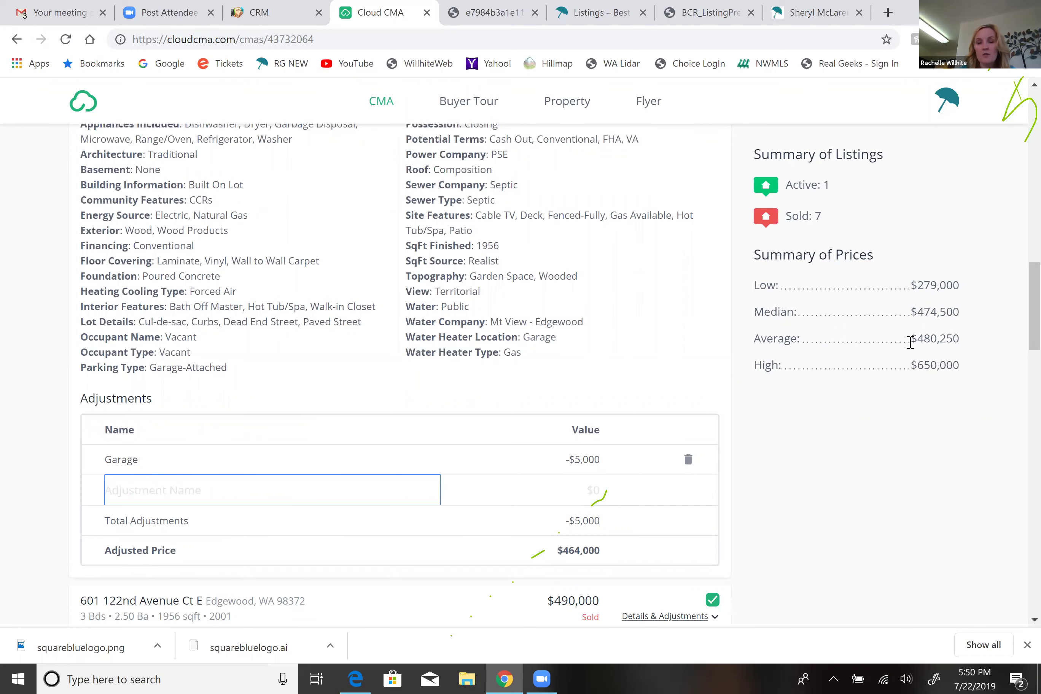
Add a $15,000 Updated Bathrooms adjustment, bringing its adjusted price to $479,000
scroll(1021, 341, down, 1)
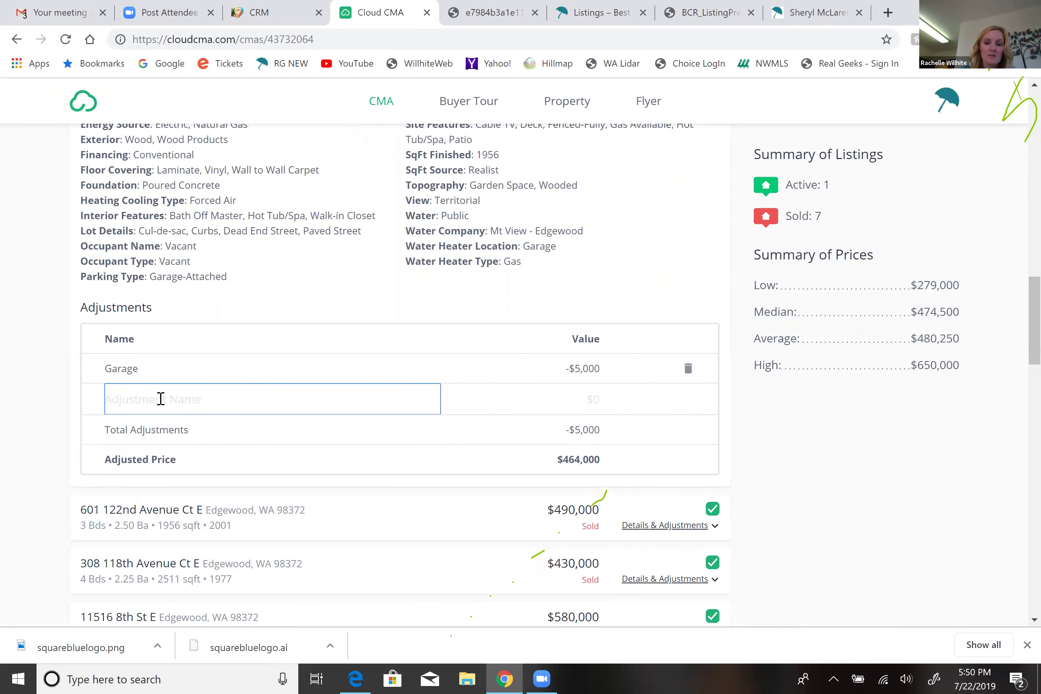
text(Update)
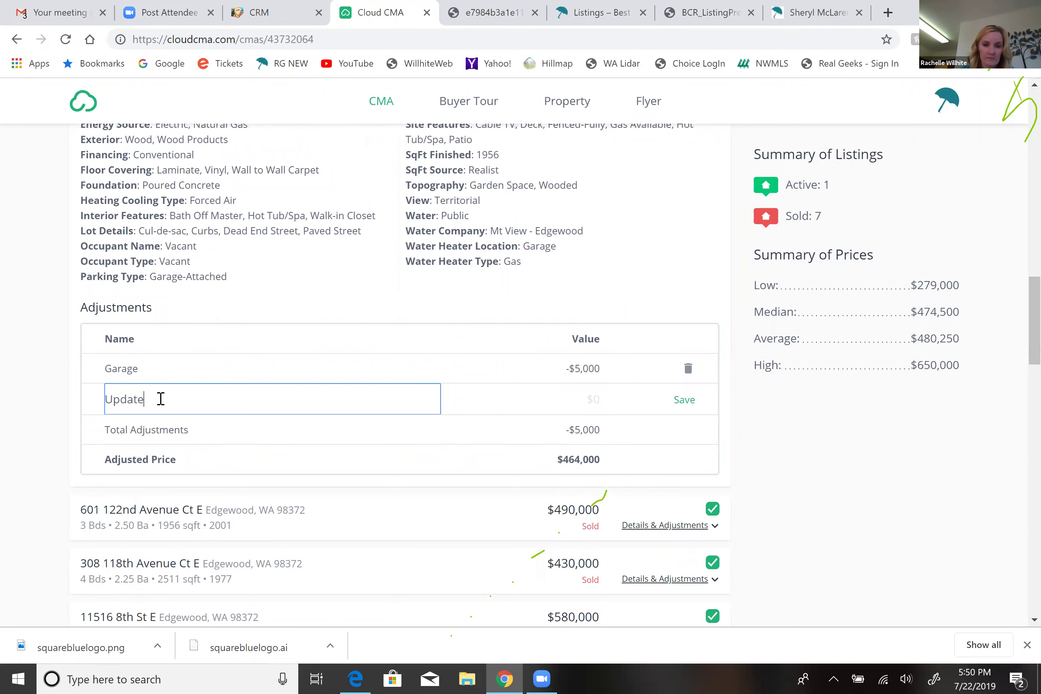
text(d Bathrooms)
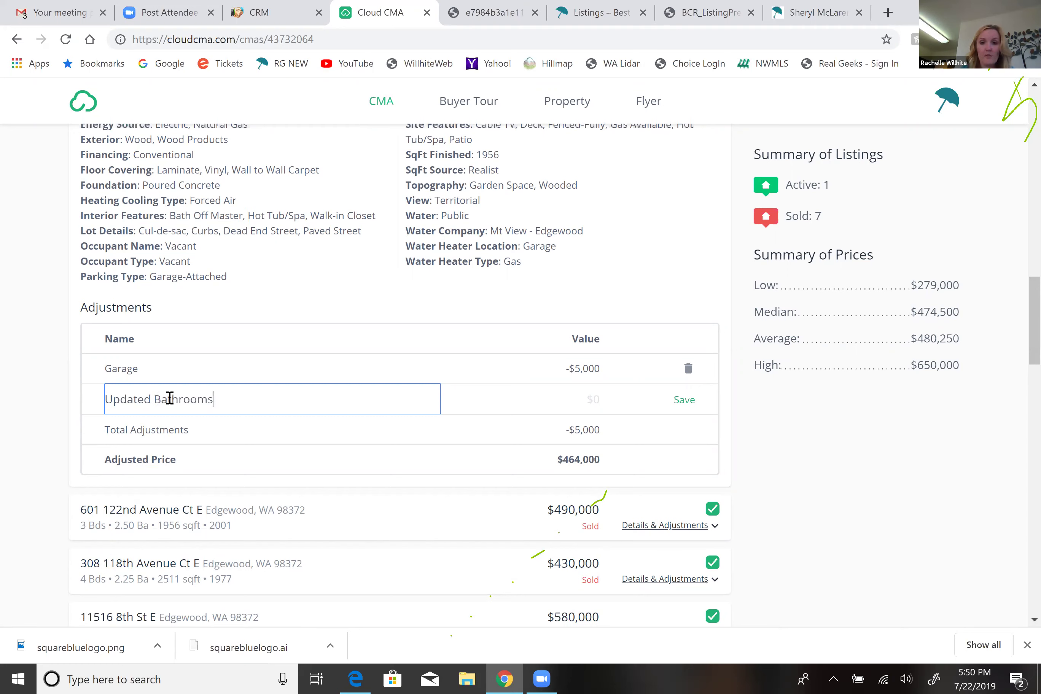
click(569, 399)
text(150000)
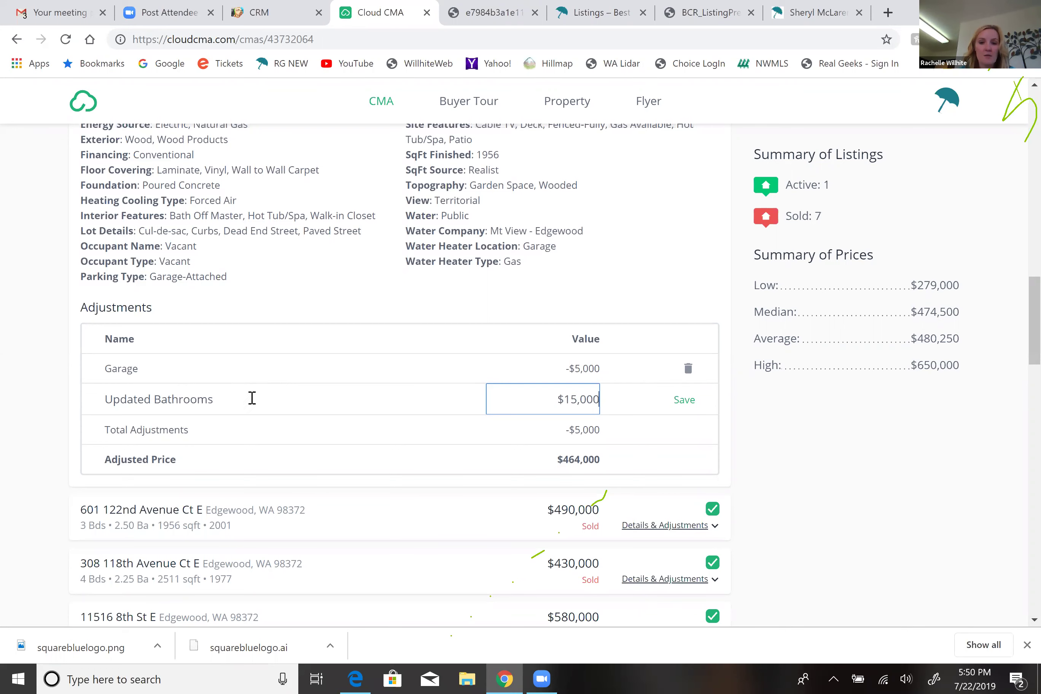
click(685, 400)
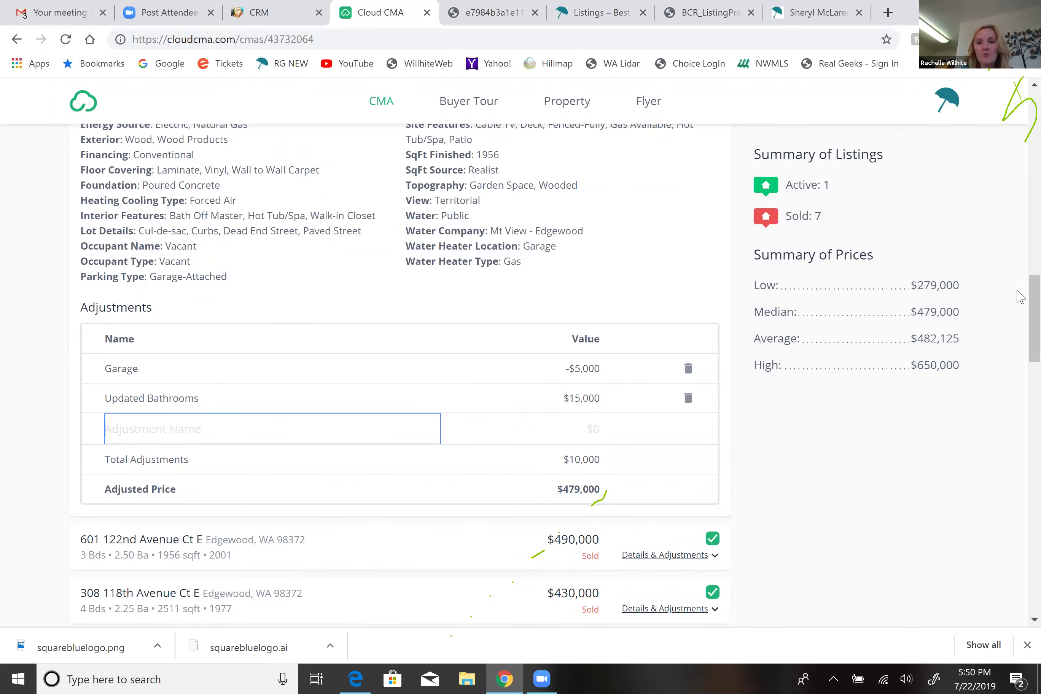
scroll(1021, 313, down, 3)
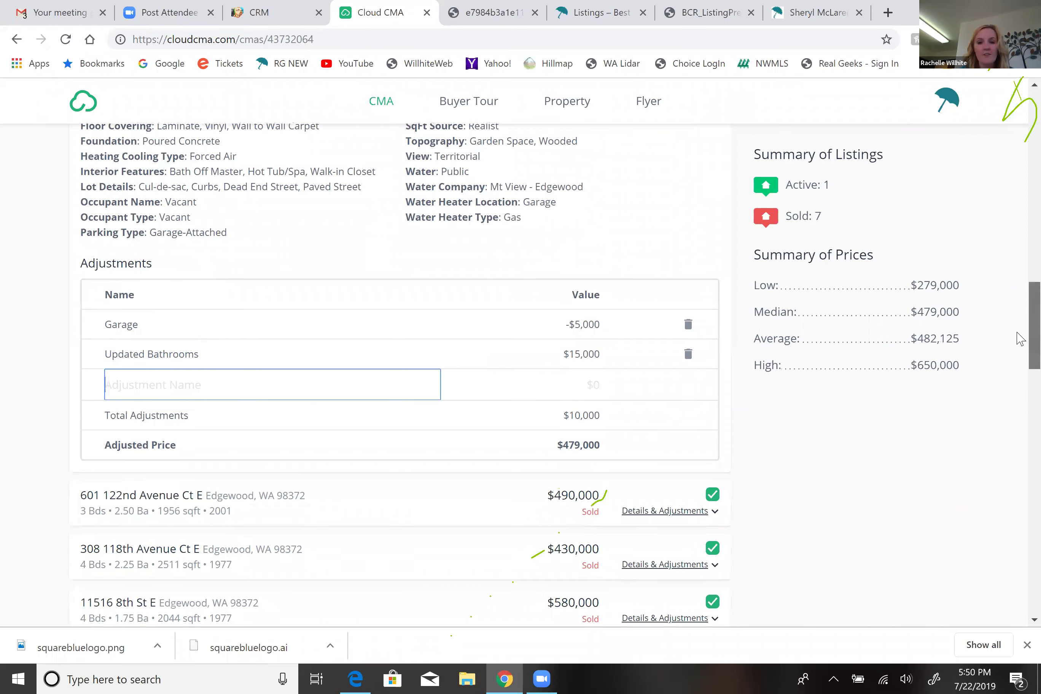
scroll(1020, 348, down, 3)
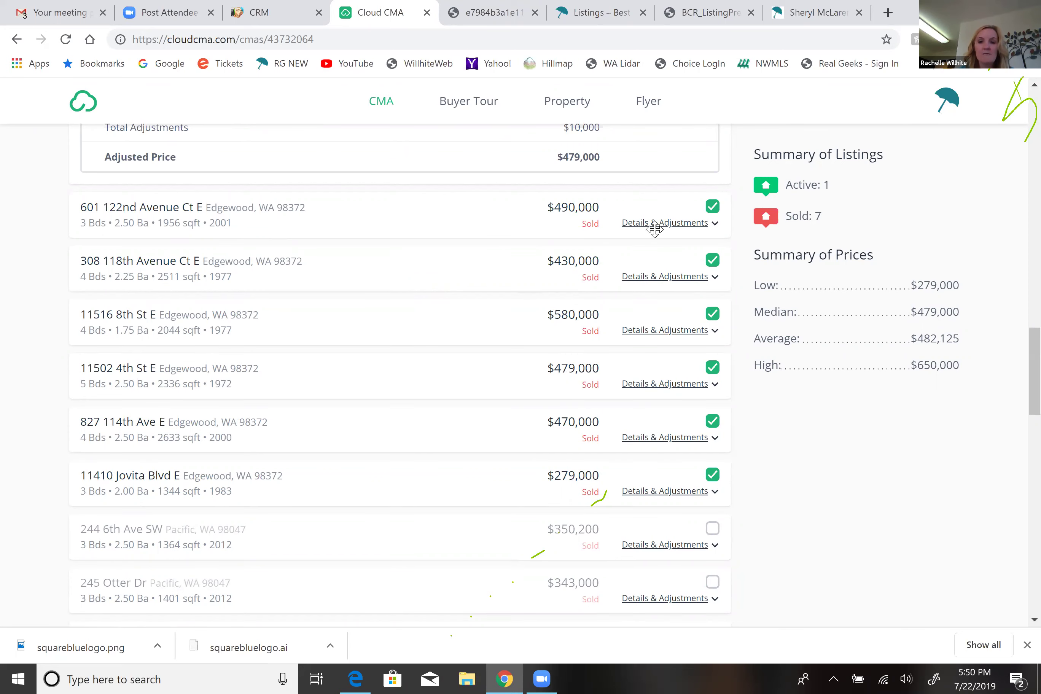
click(671, 224)
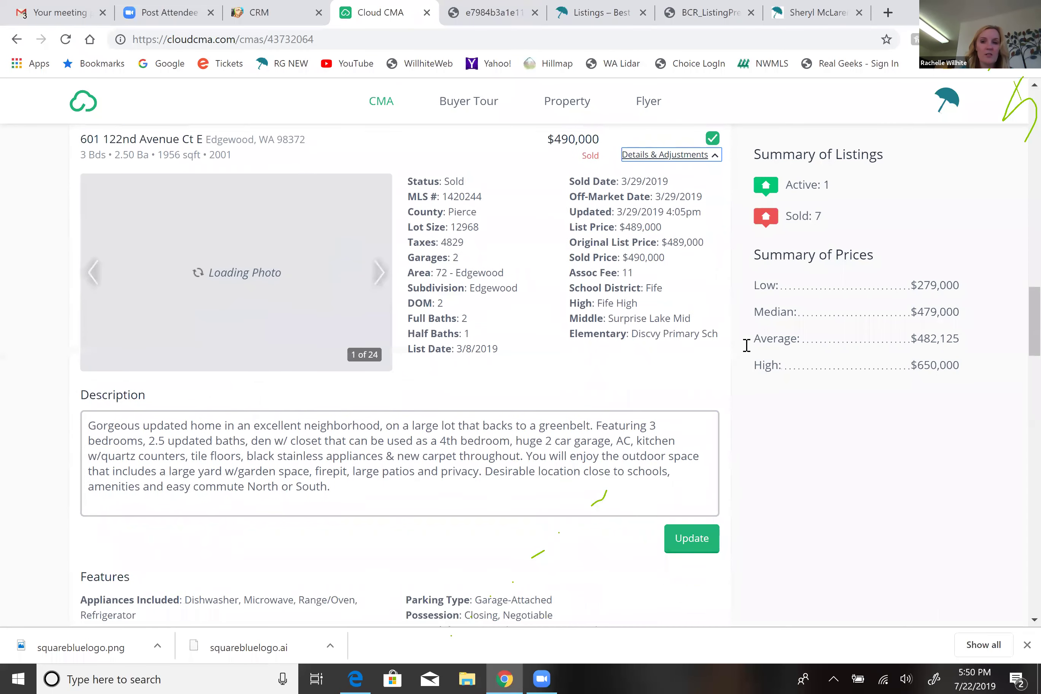
scroll(1021, 358, down, 1)
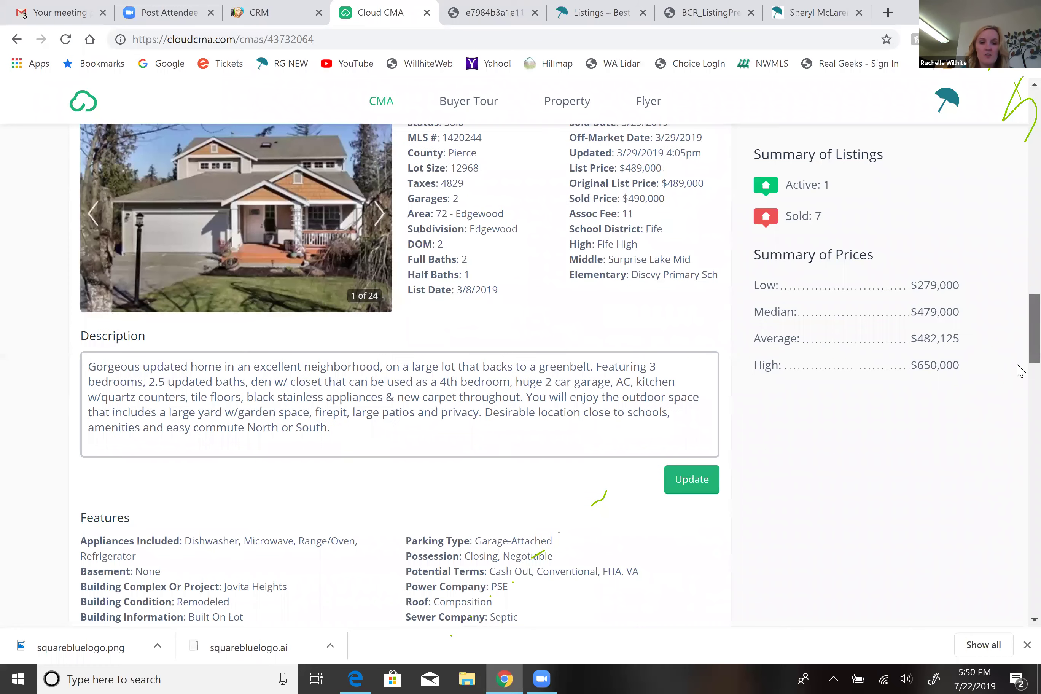
scroll(1018, 390, down, 4)
scroll(209, 445, down, 3)
click(163, 465)
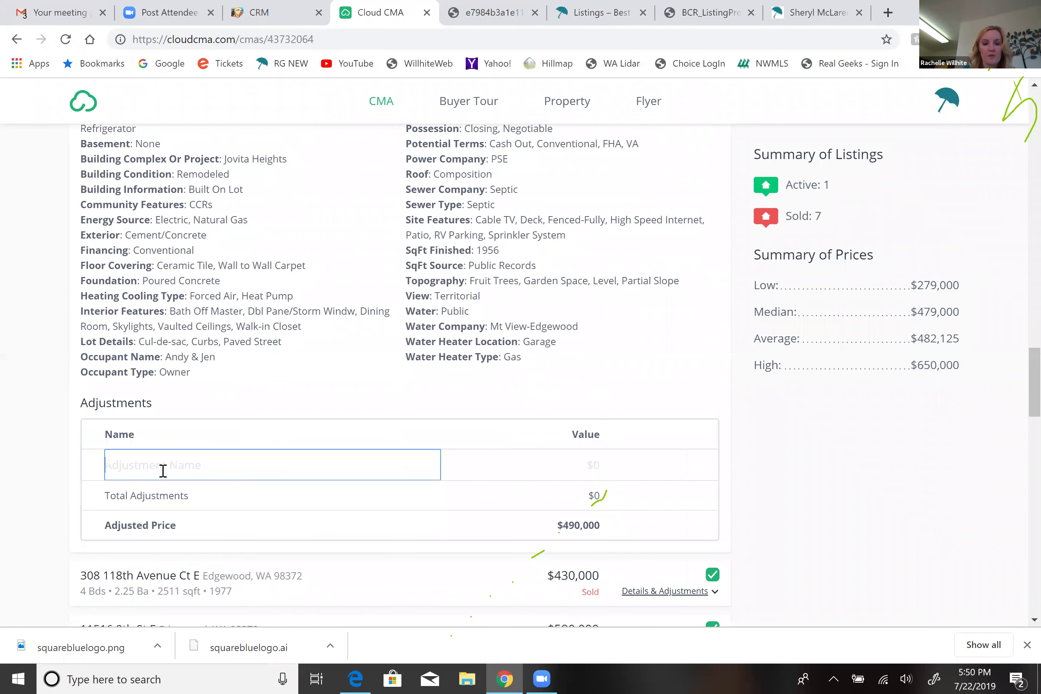
text(Sqft)
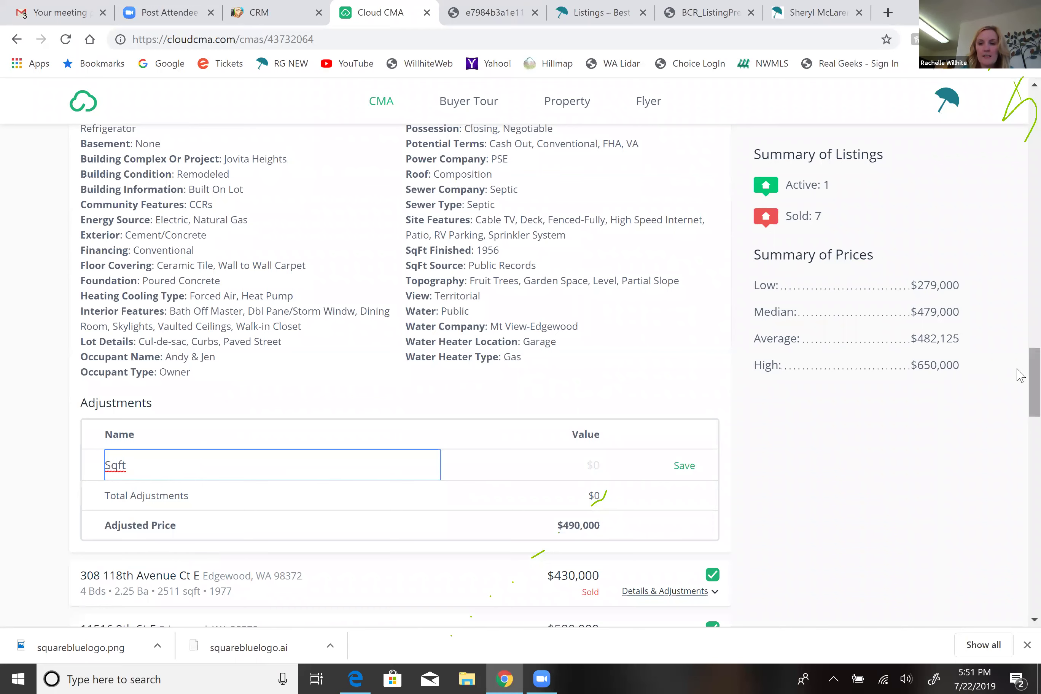
scroll(1018, 335, up, 5)
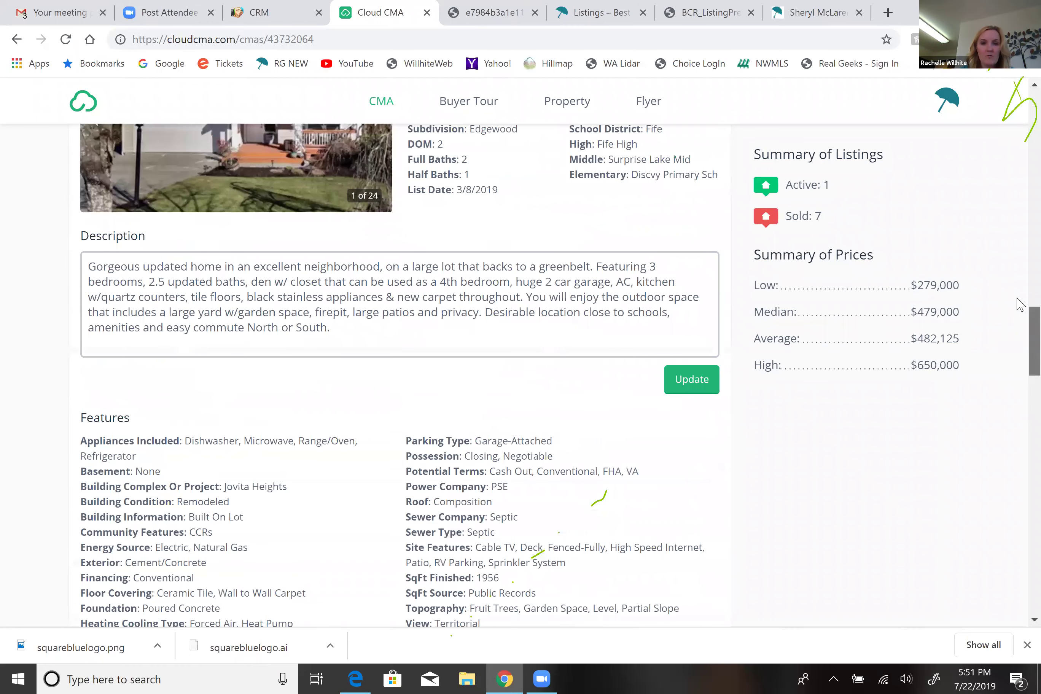
scroll(1021, 304, up, 5)
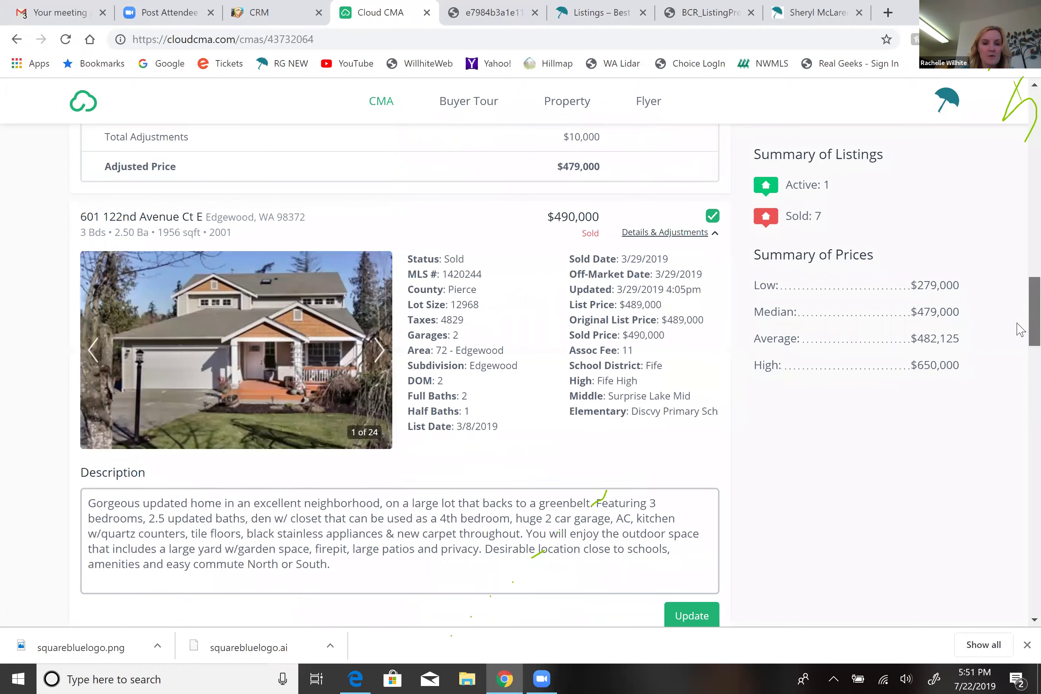
scroll(1019, 358, down, 2)
scroll(1017, 395, down, 3)
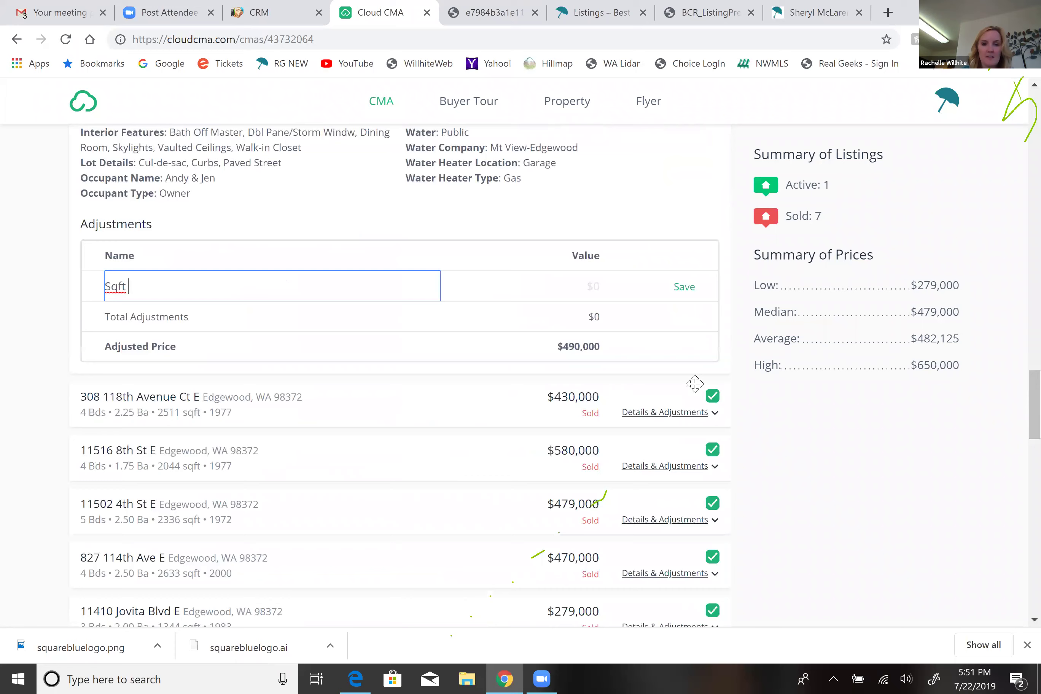
click(664, 413)
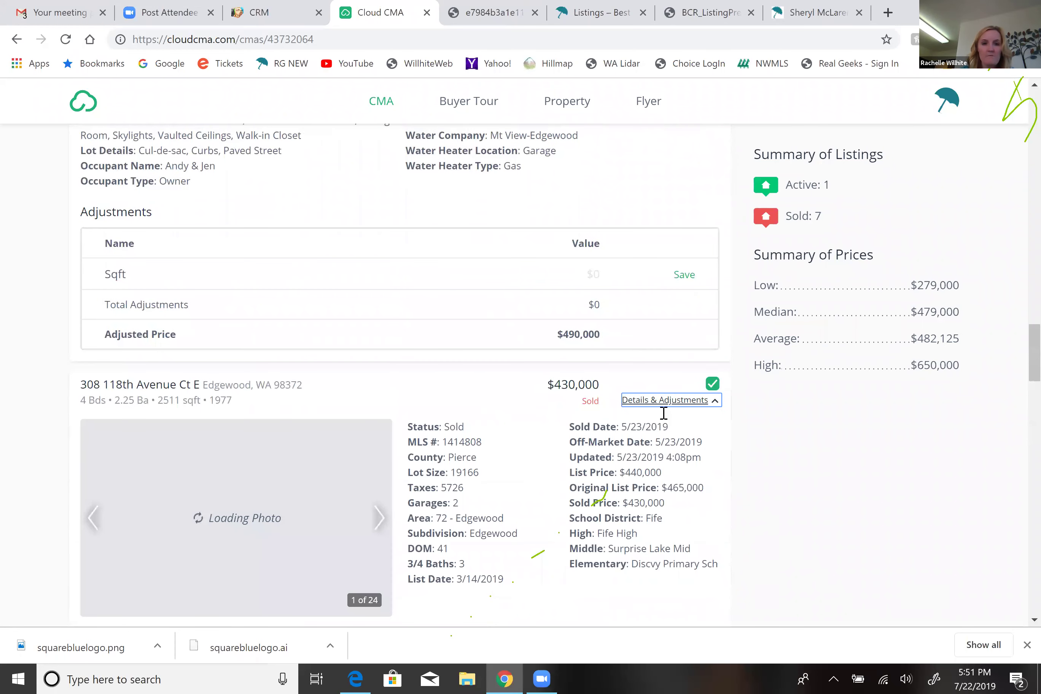
scroll(1021, 283, down, 4)
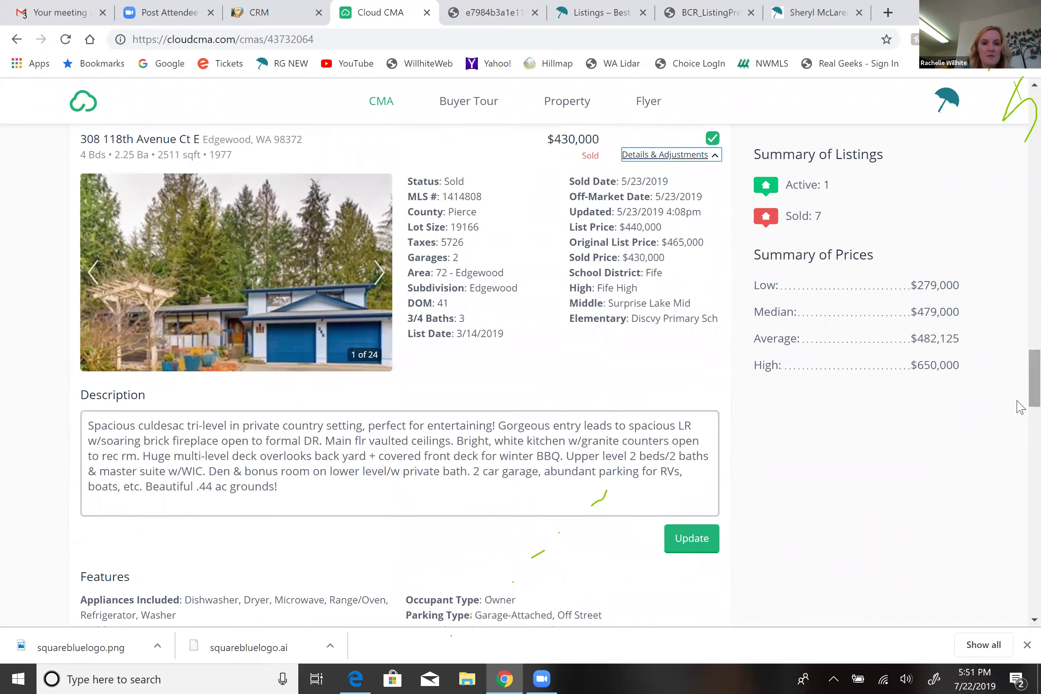
scroll(1021, 409, down, 3)
scroll(1026, 415, down, 4)
scroll(268, 481, down, 3)
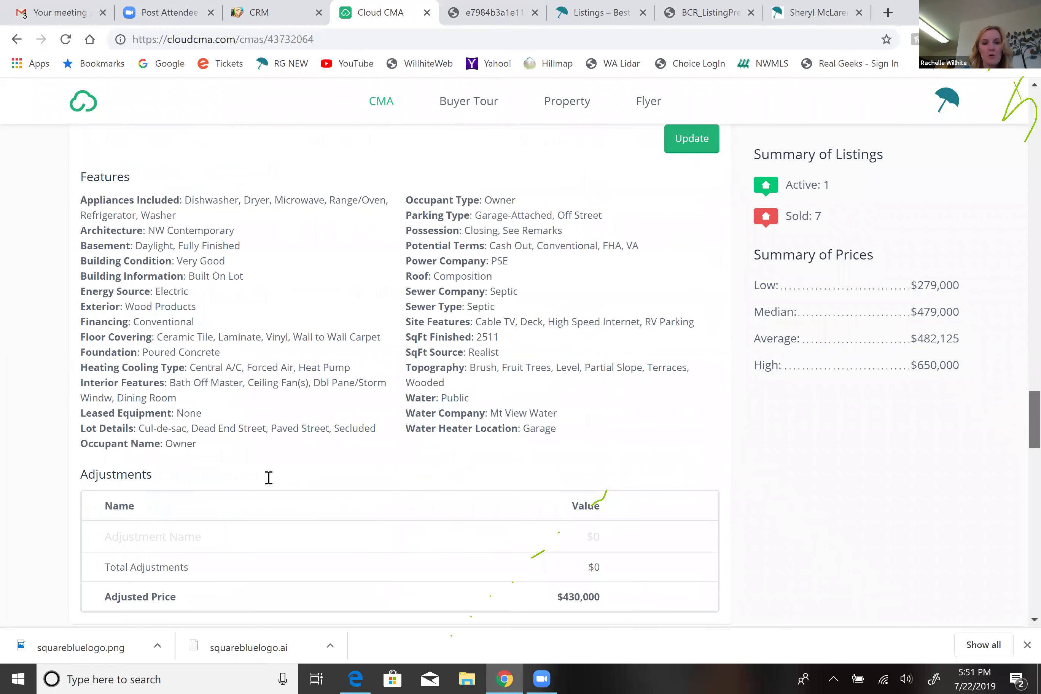
click(268, 478)
text(sqft)
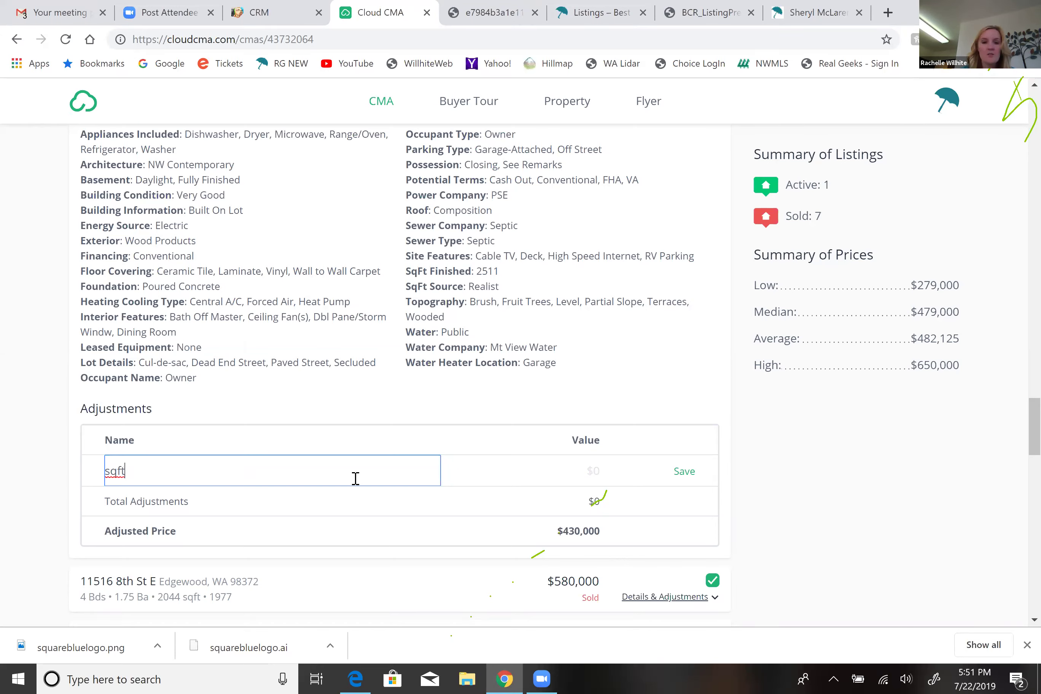
click(586, 475)
text(0)
text(-)
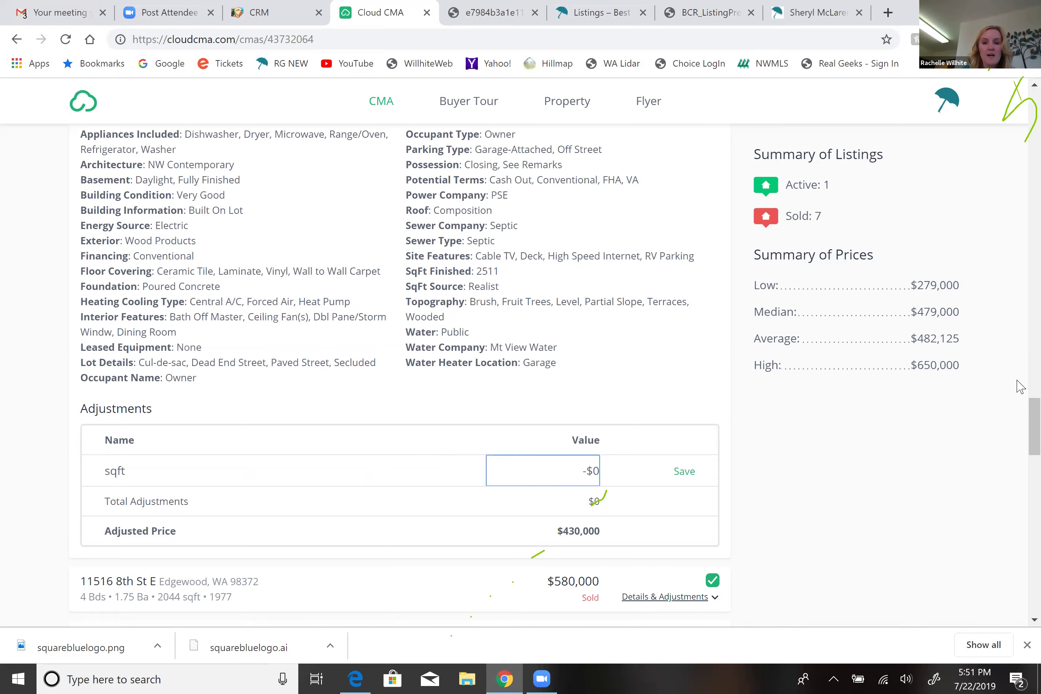
key(BackSpace)
text(-$19,250)
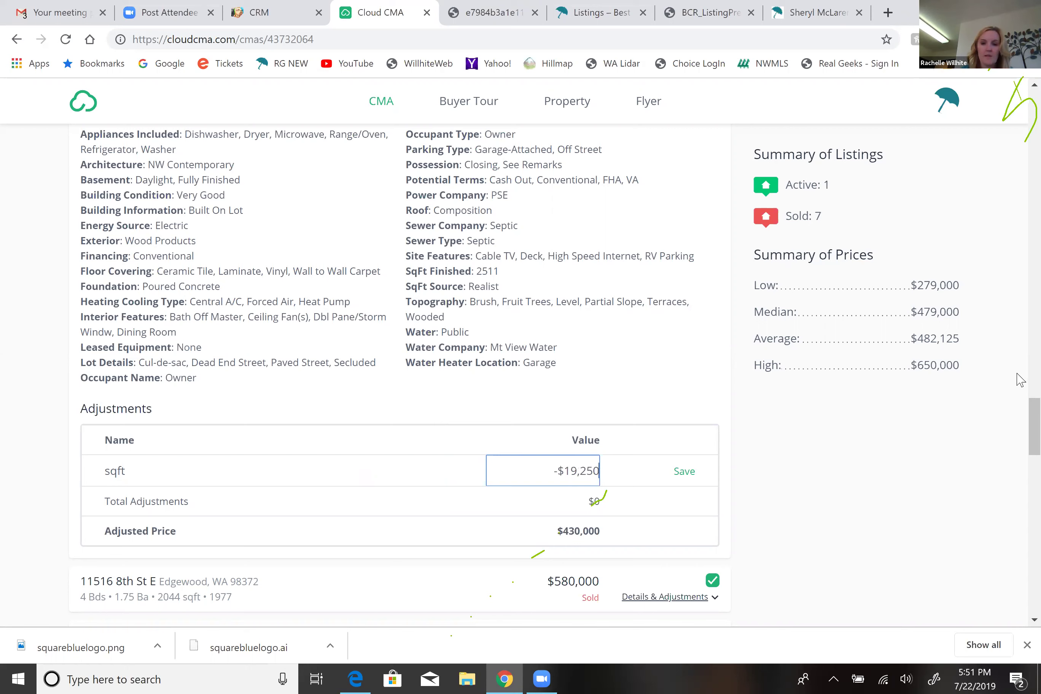
click(678, 475)
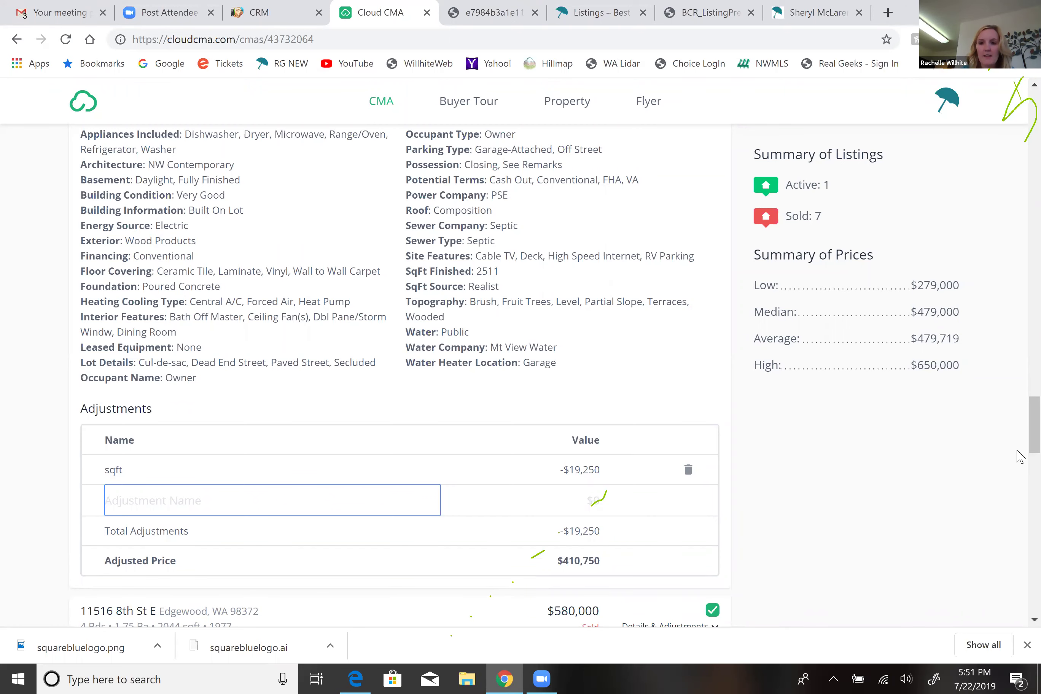
scroll(1021, 354, up, 15)
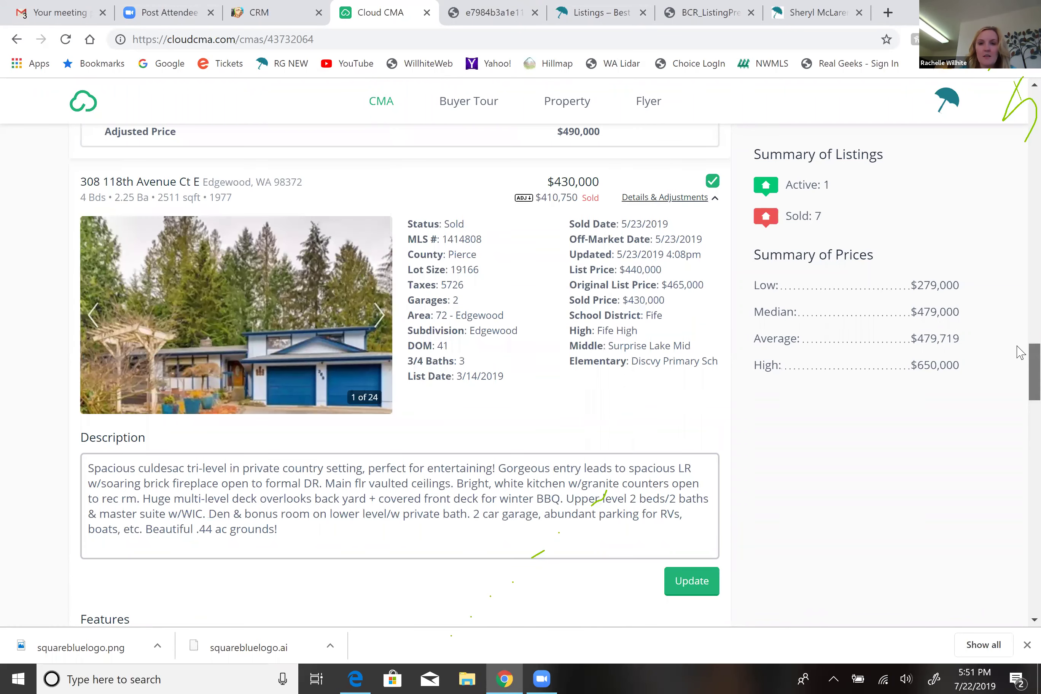
scroll(1017, 483, down, 20)
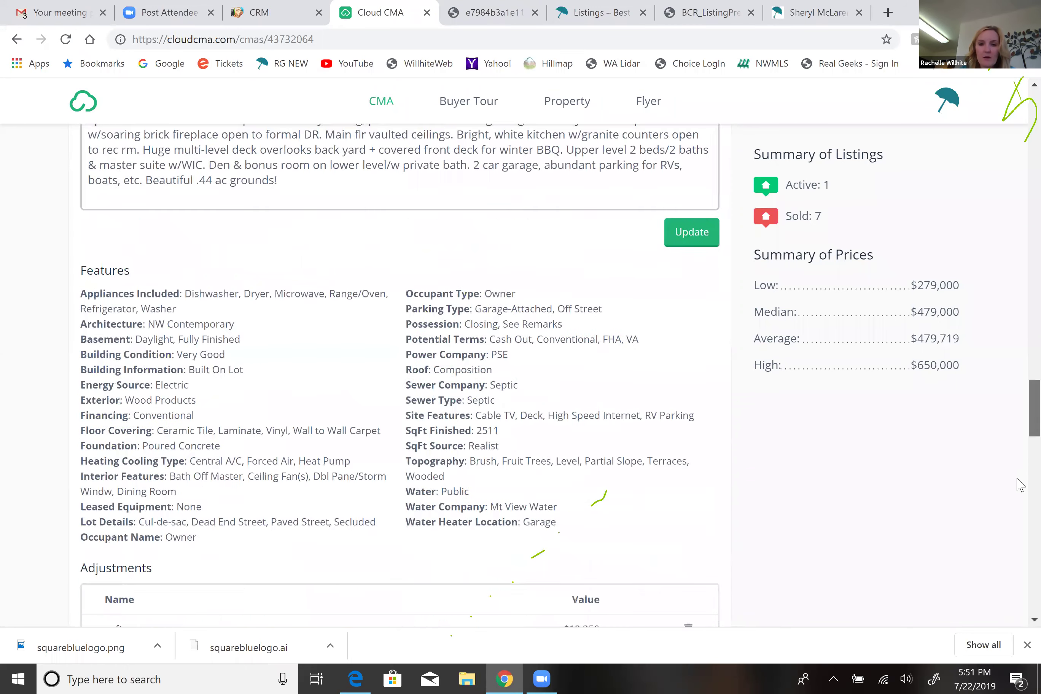
scroll(1017, 533, down, 20)
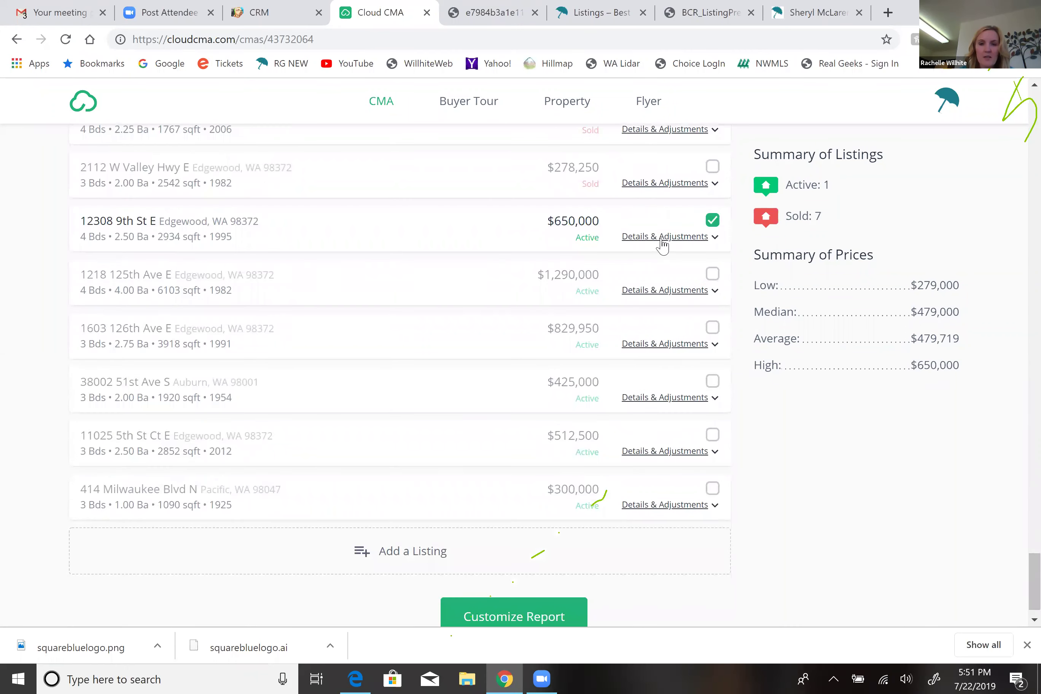
click(662, 245)
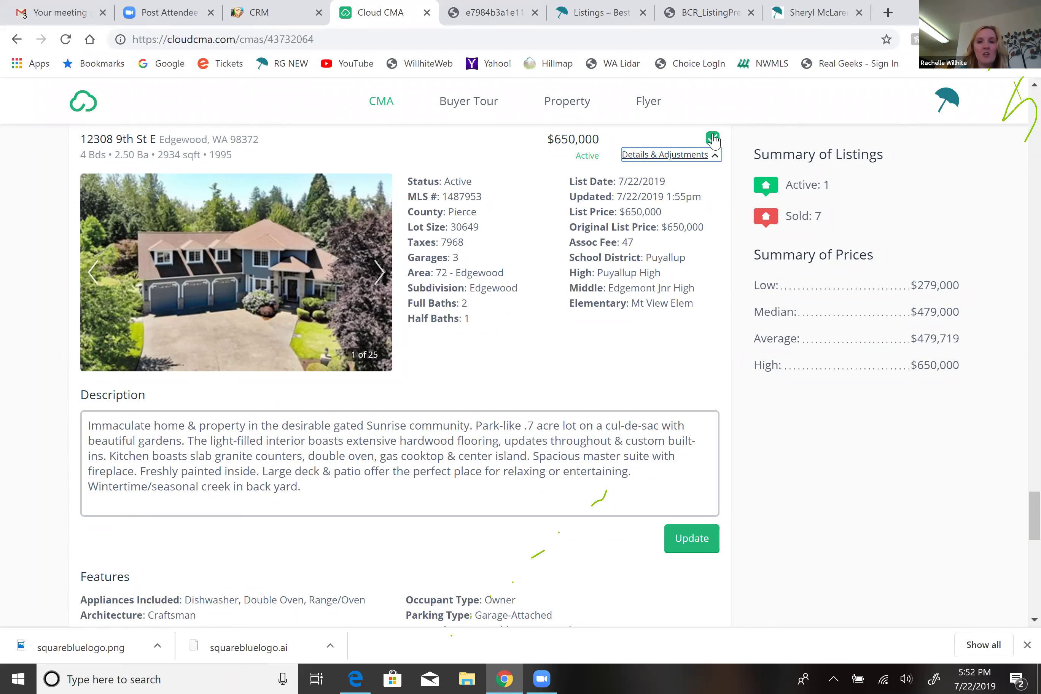
click(713, 139)
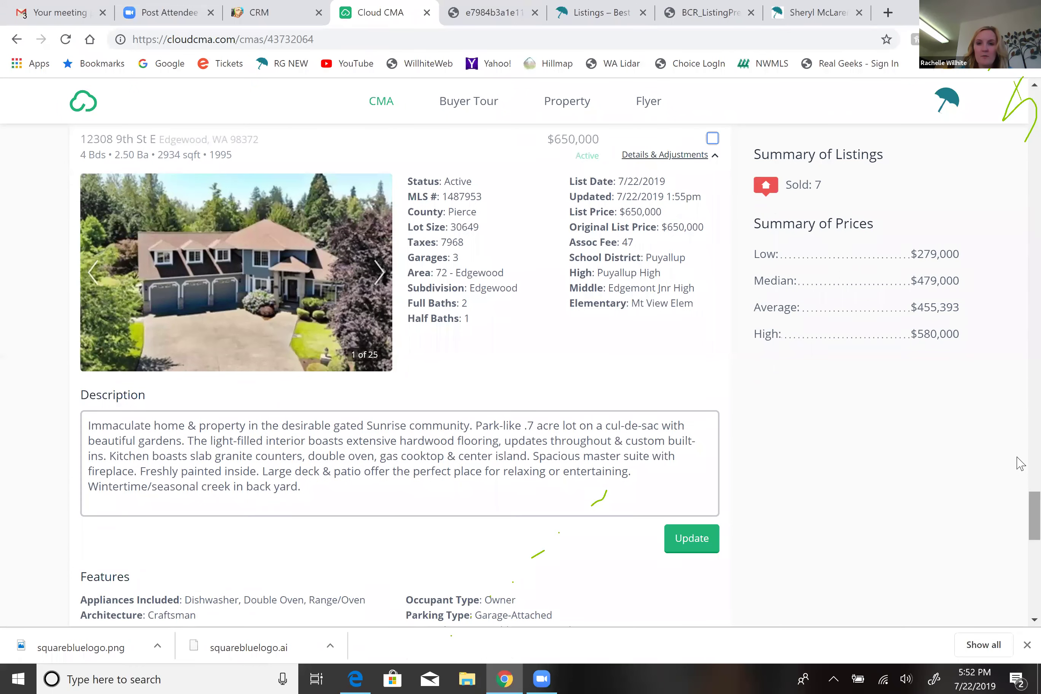
scroll(1018, 453, up, 1)
click(1016, 404)
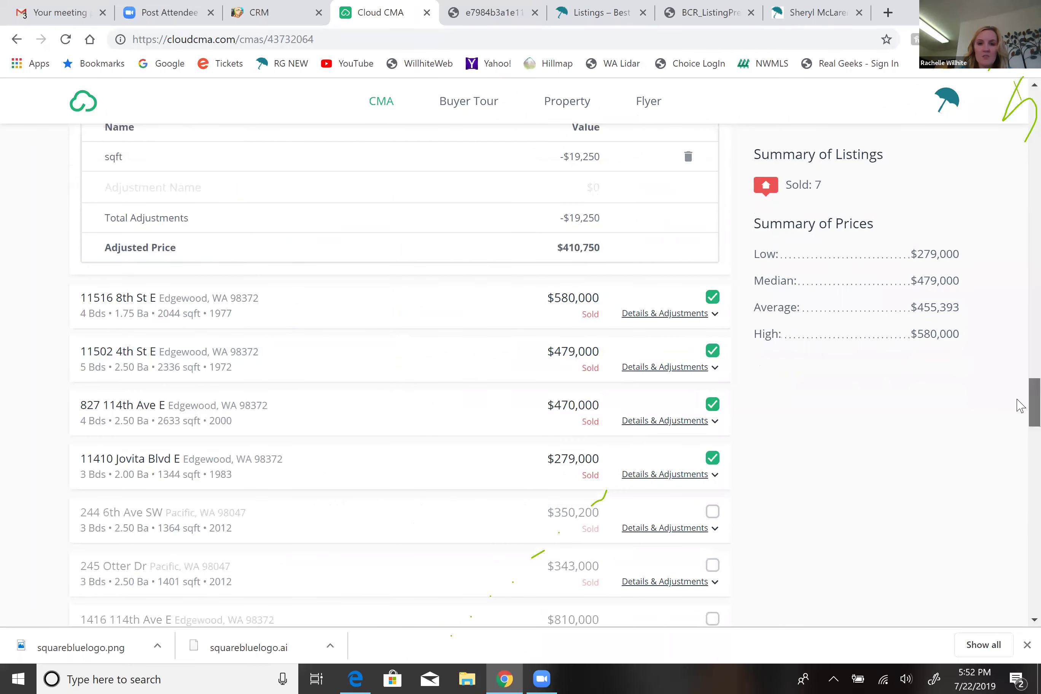
middle_click(409, 294)
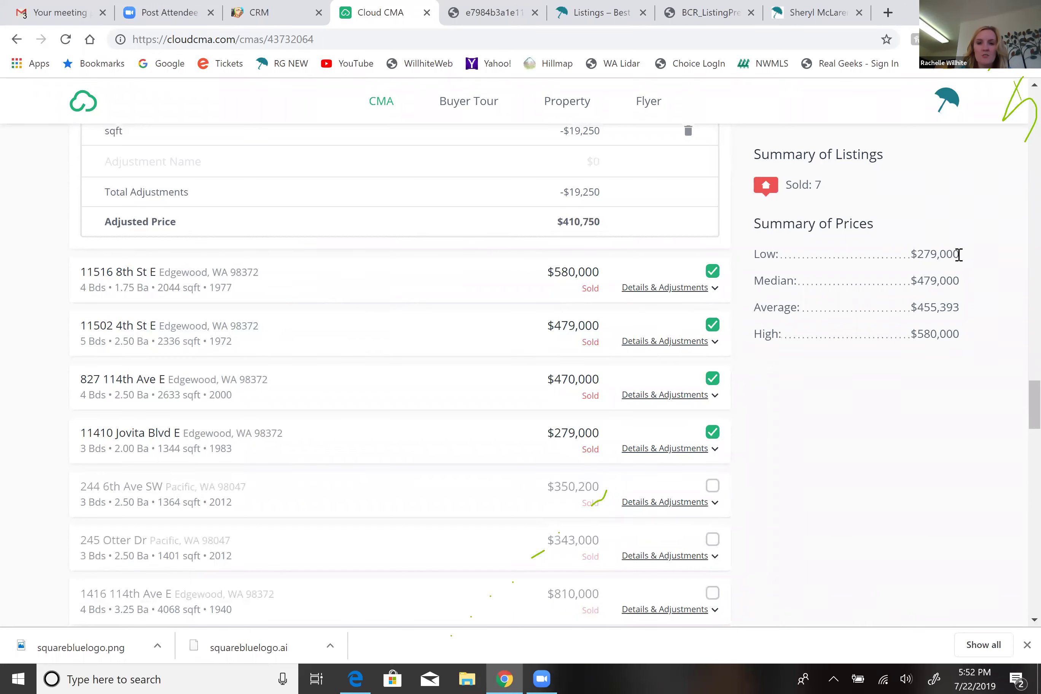
click(662, 448)
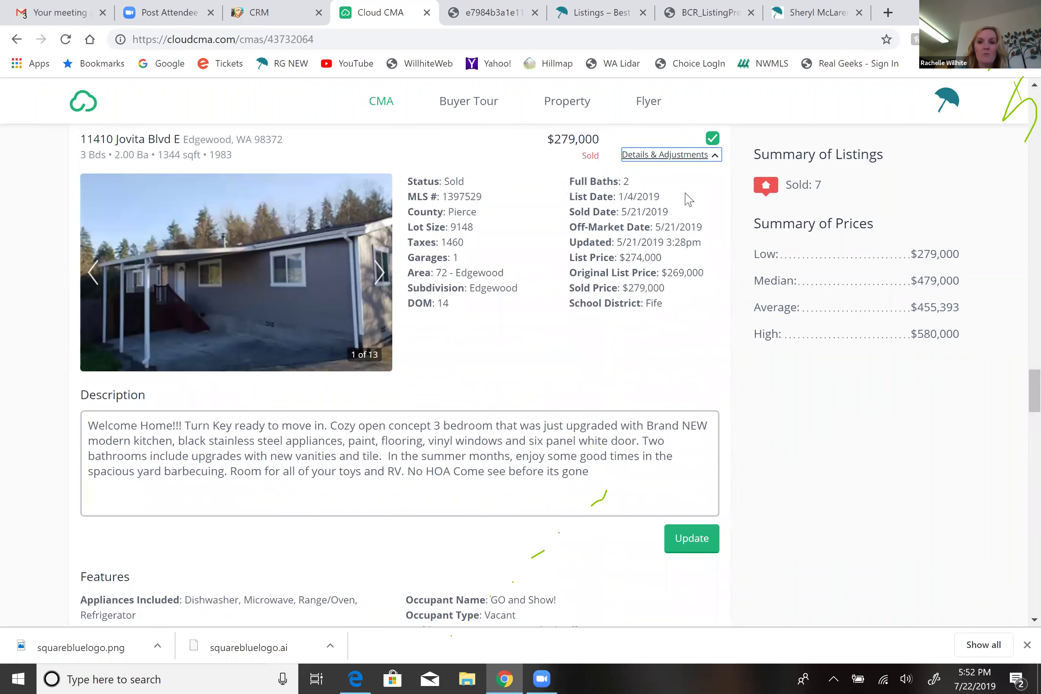
click(712, 140)
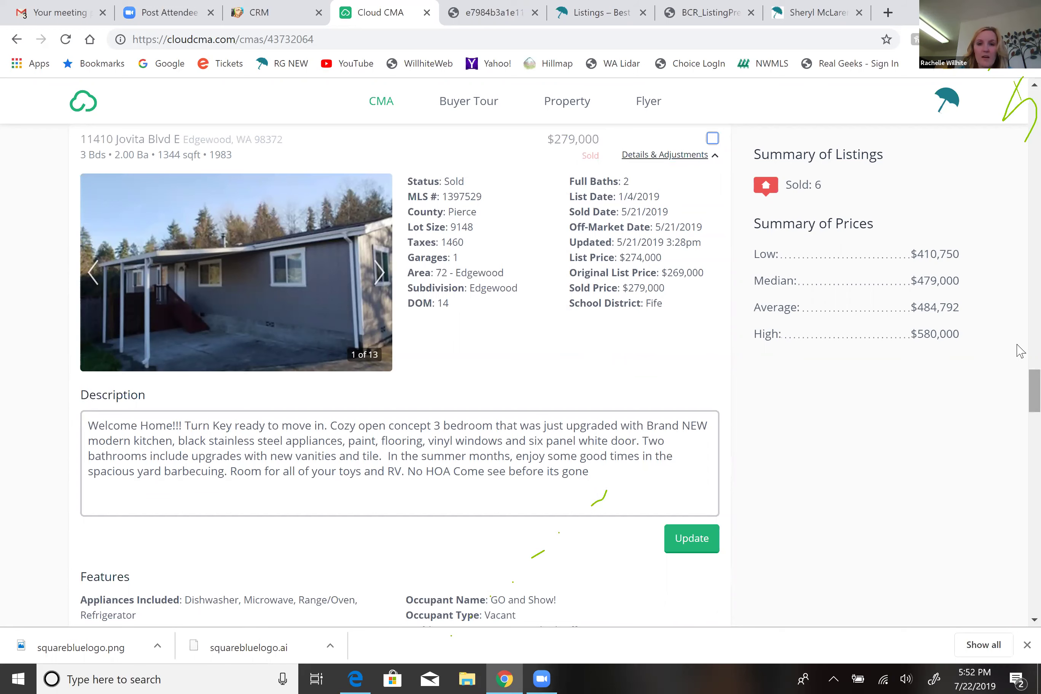
scroll(1021, 351, up, 7)
scroll(717, 345, down, 1)
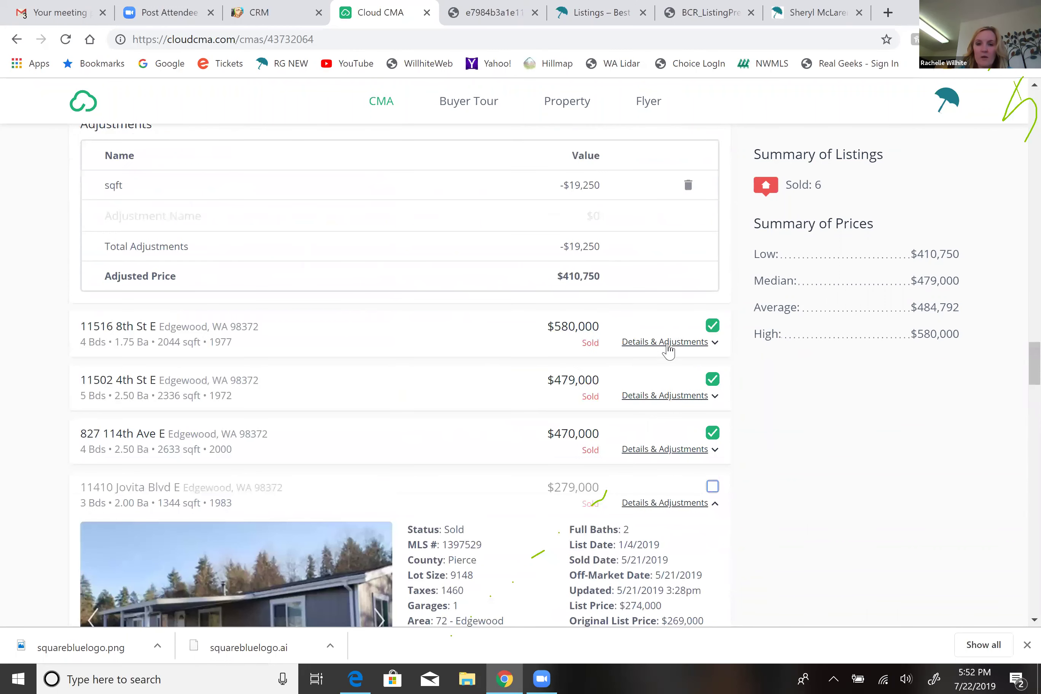
click(661, 350)
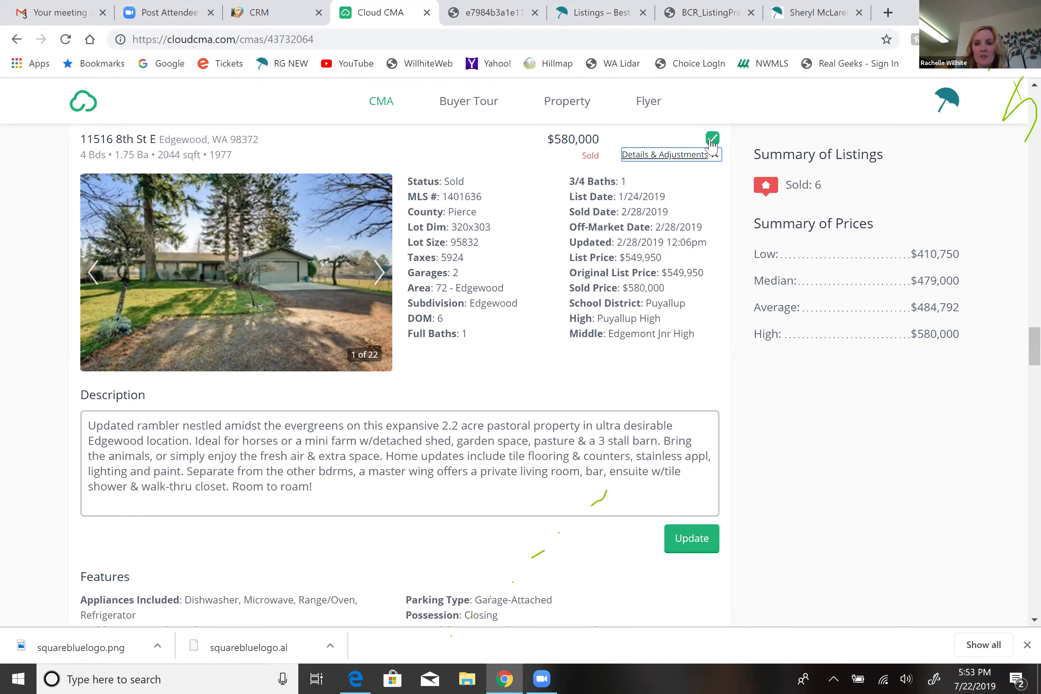
click(712, 139)
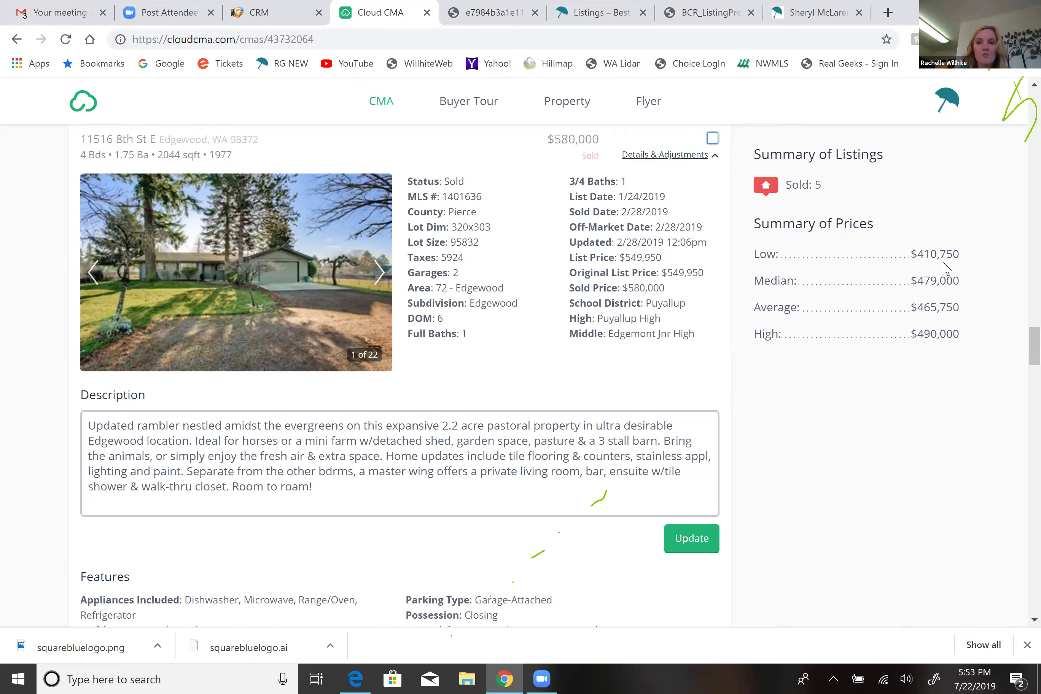
scroll(1021, 268, up, 15)
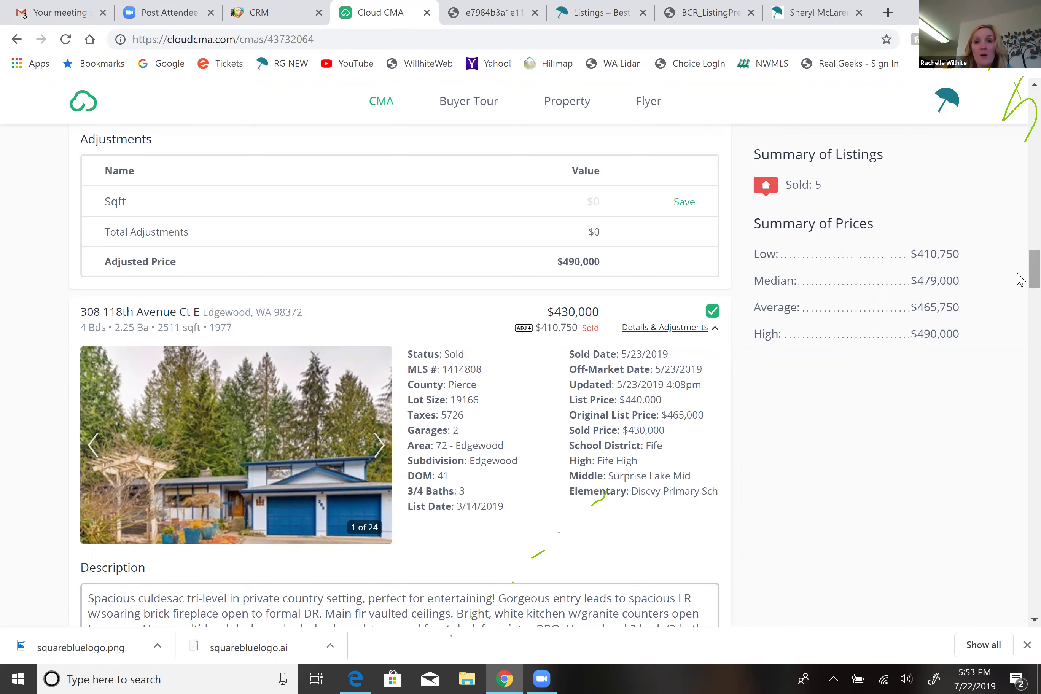
scroll(1020, 276, up, 1)
scroll(1021, 278, down, 2)
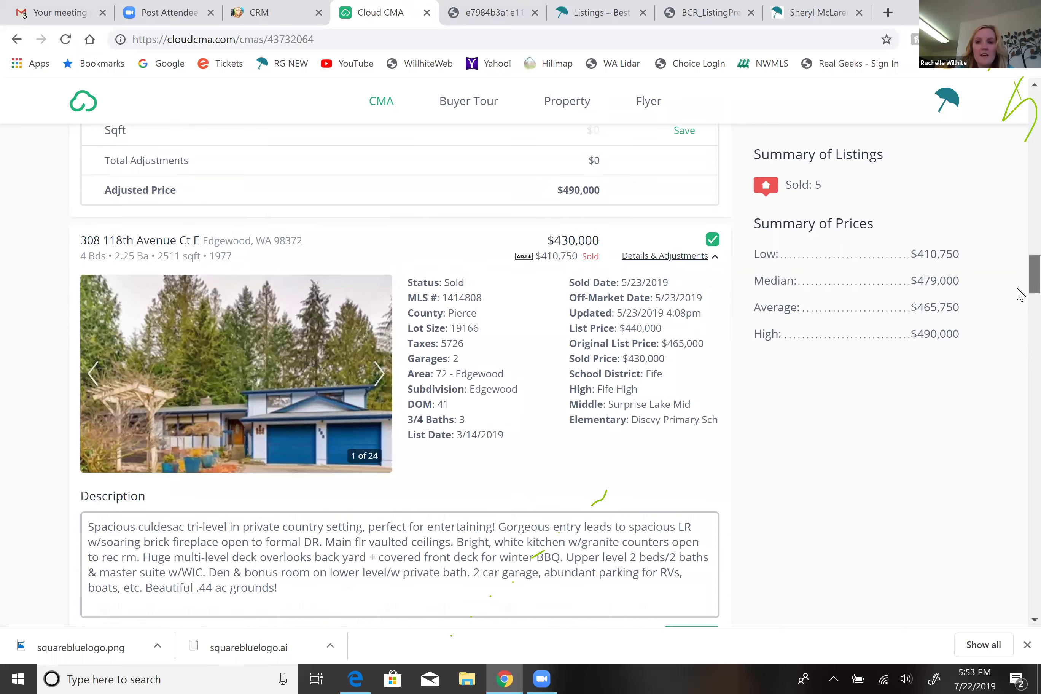
scroll(1019, 347, down, 20)
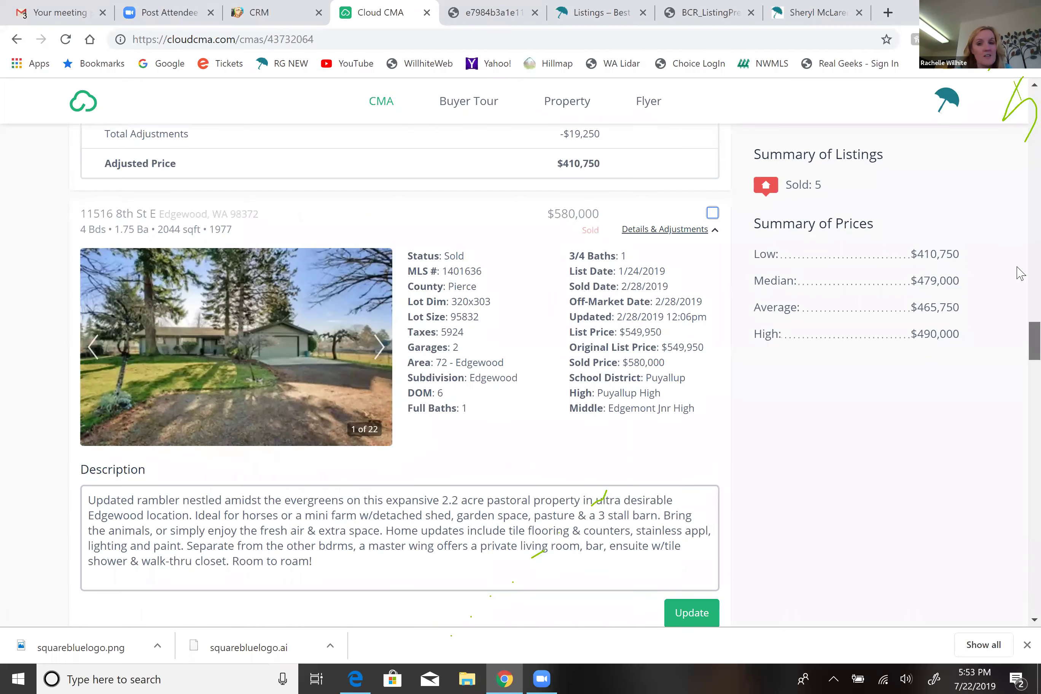
scroll(1016, 274, up, 10)
scroll(1017, 188, up, 20)
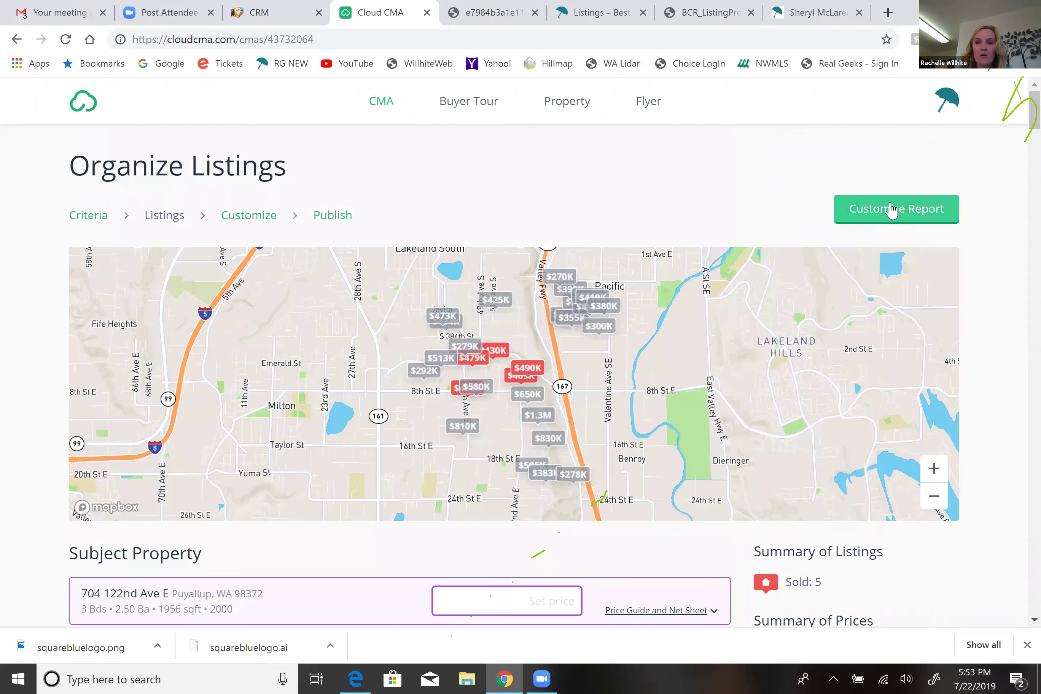
Go to Customize Report and review its sections, led by BCR_ListingPresentation_2019-Generic.pdf
click(891, 208)
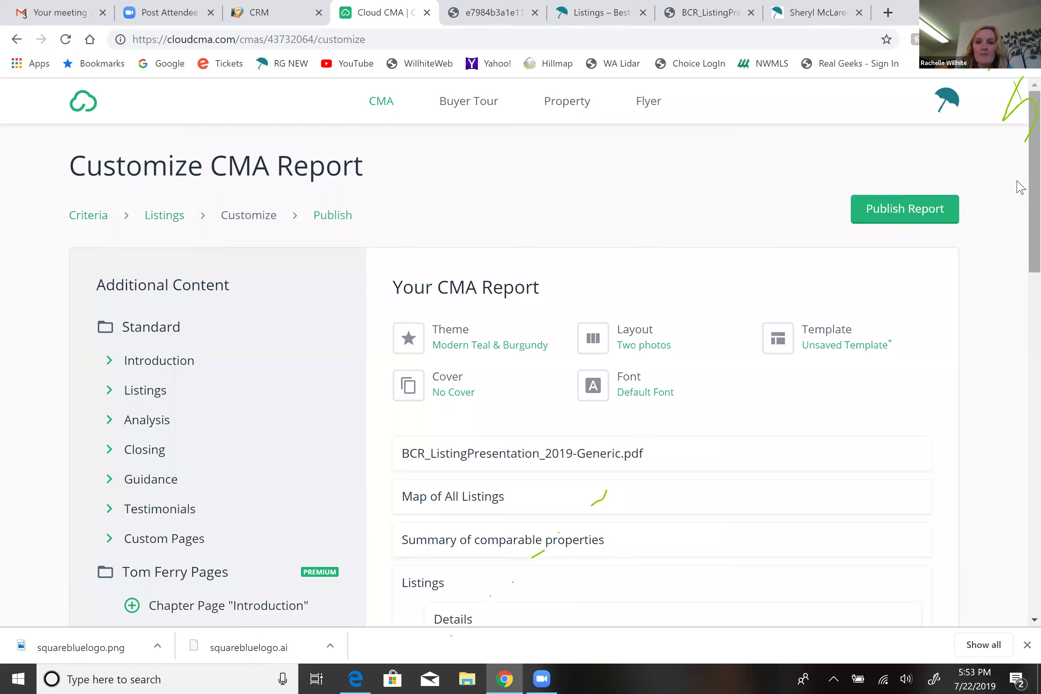
scroll(1020, 223, down, 6)
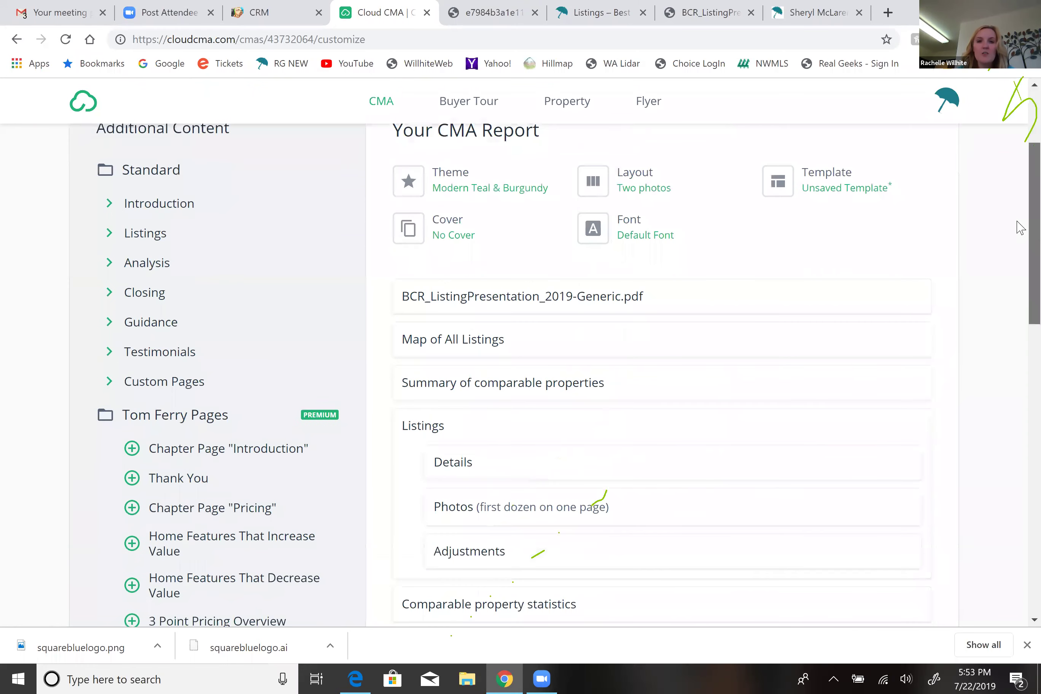
scroll(1020, 274, down, 1)
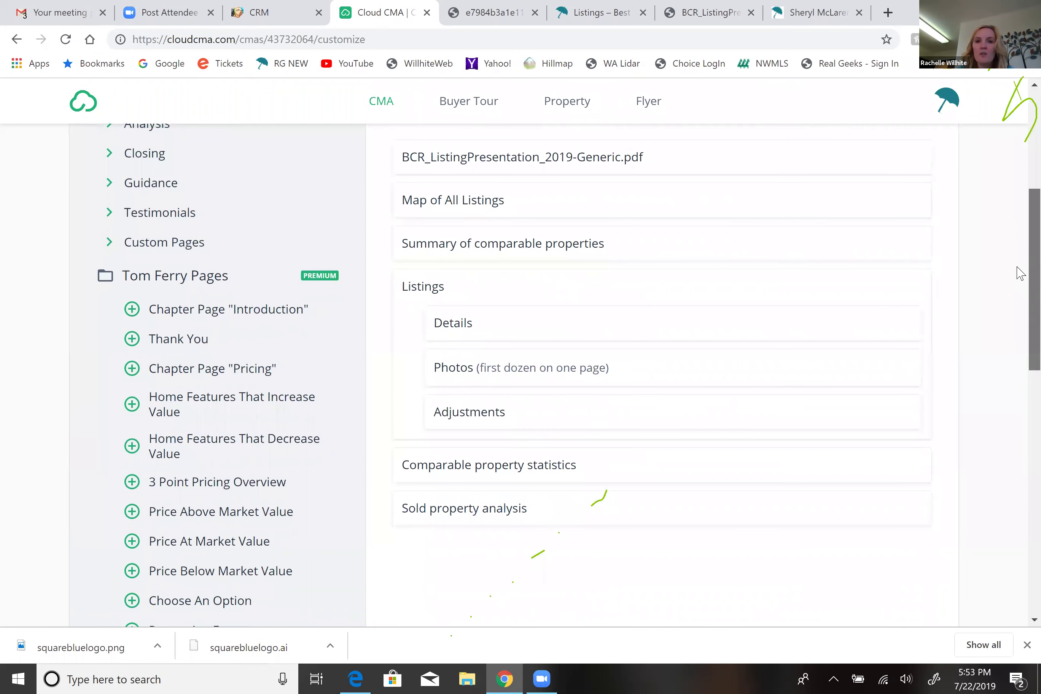
scroll(1019, 264, up, 4)
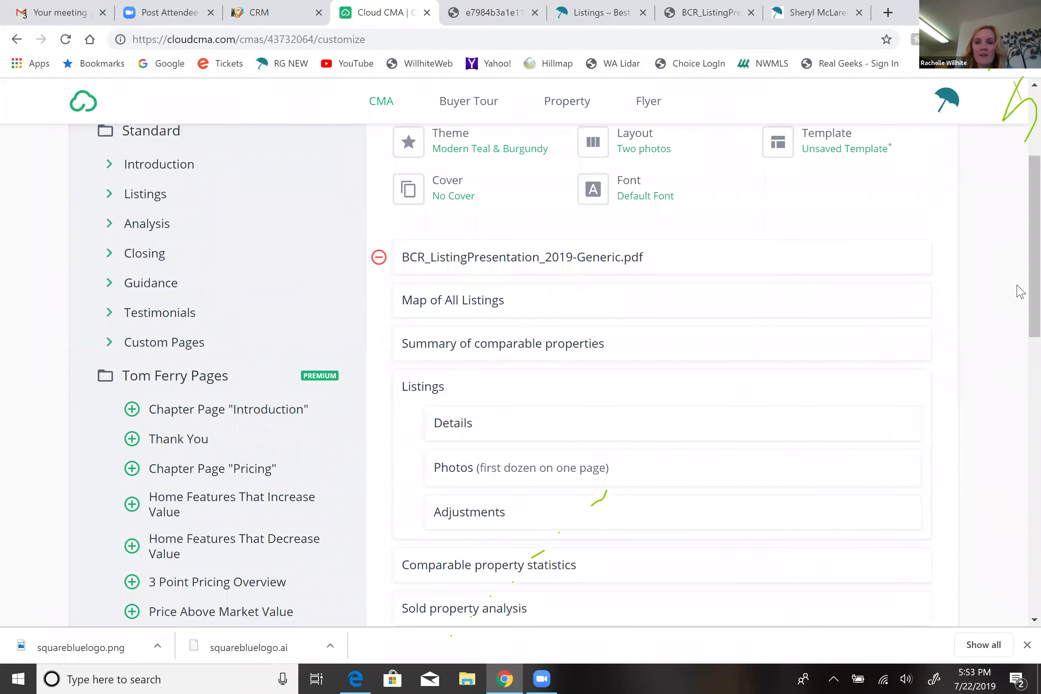
scroll(1020, 286, down, 2)
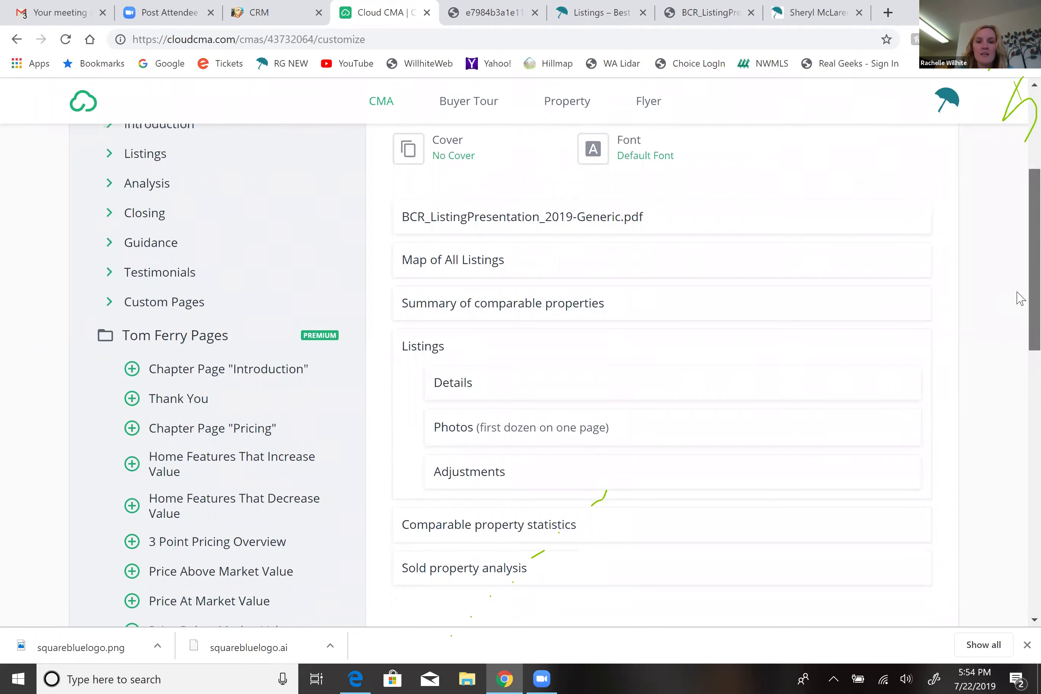
scroll(1020, 250, up, 6)
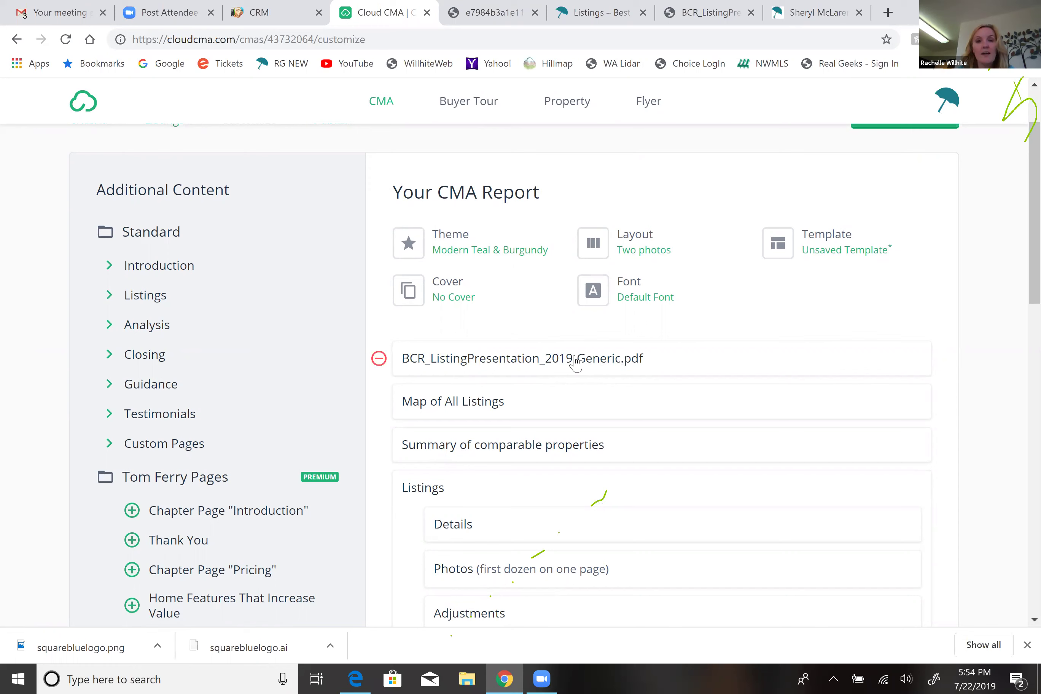
Remove BCR_ListingPresentation_2019-Generic.pdf from the report and add the Introduction's Title page
click(379, 360)
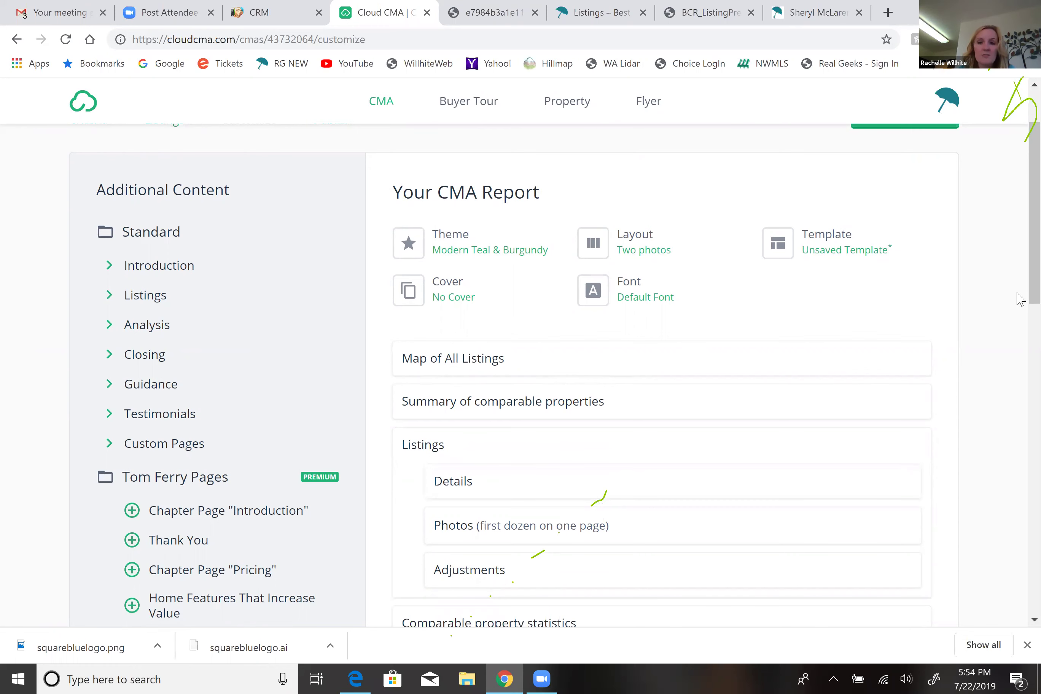
scroll(1019, 323, down, 1)
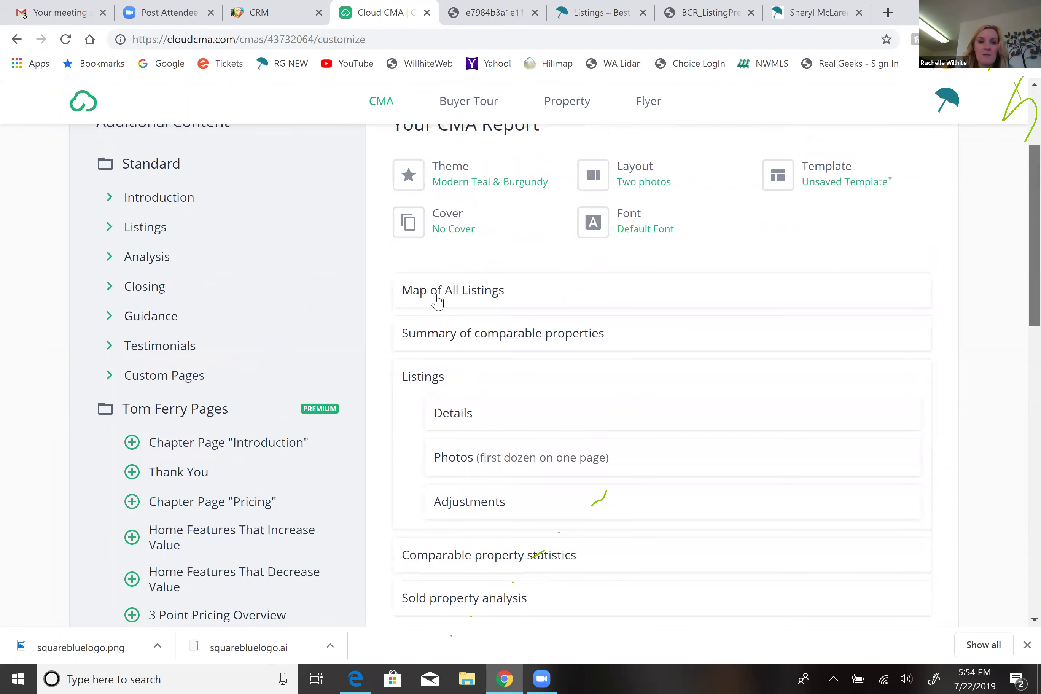
click(129, 198)
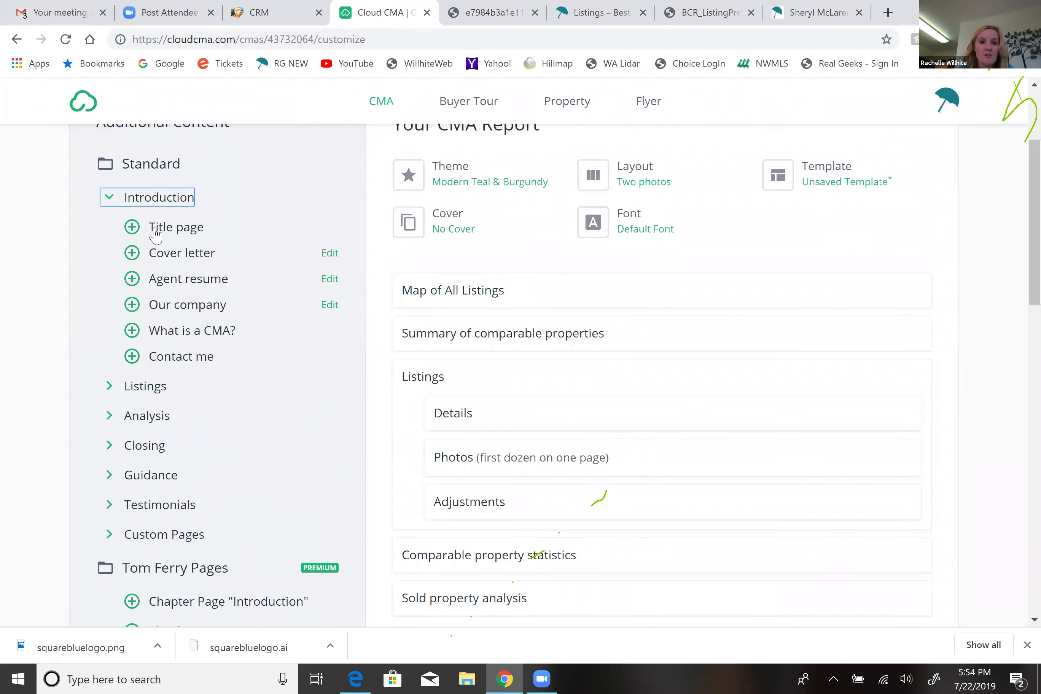
click(169, 228)
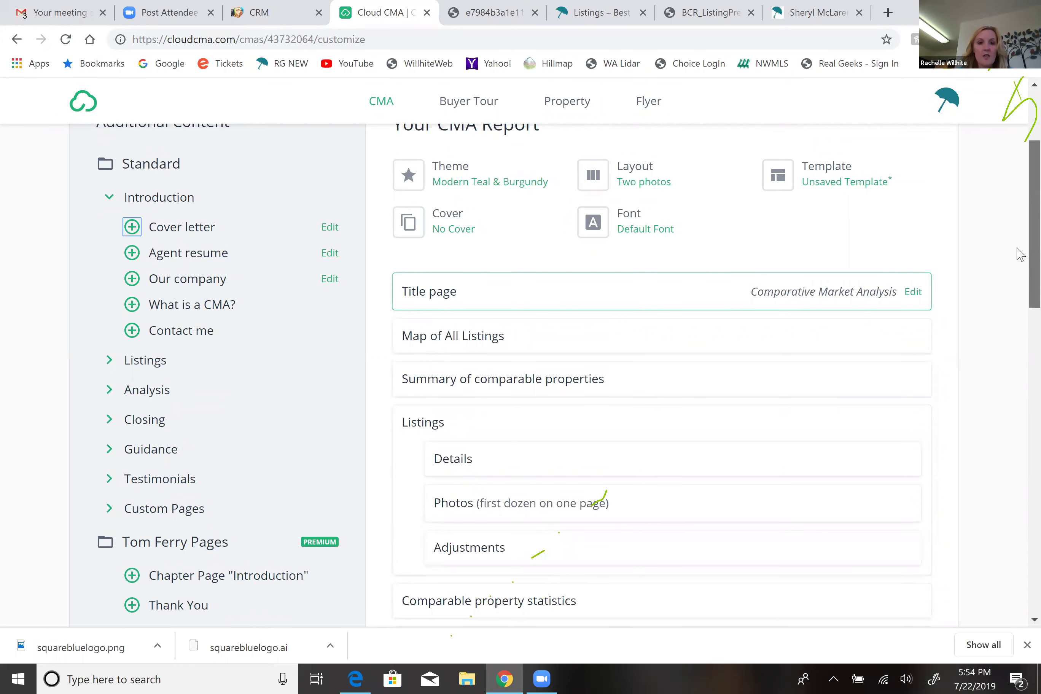
Review the report order and reposition the Title page row ahead of the map section
scroll(1021, 281, up, 1)
scroll(1020, 282, down, 5)
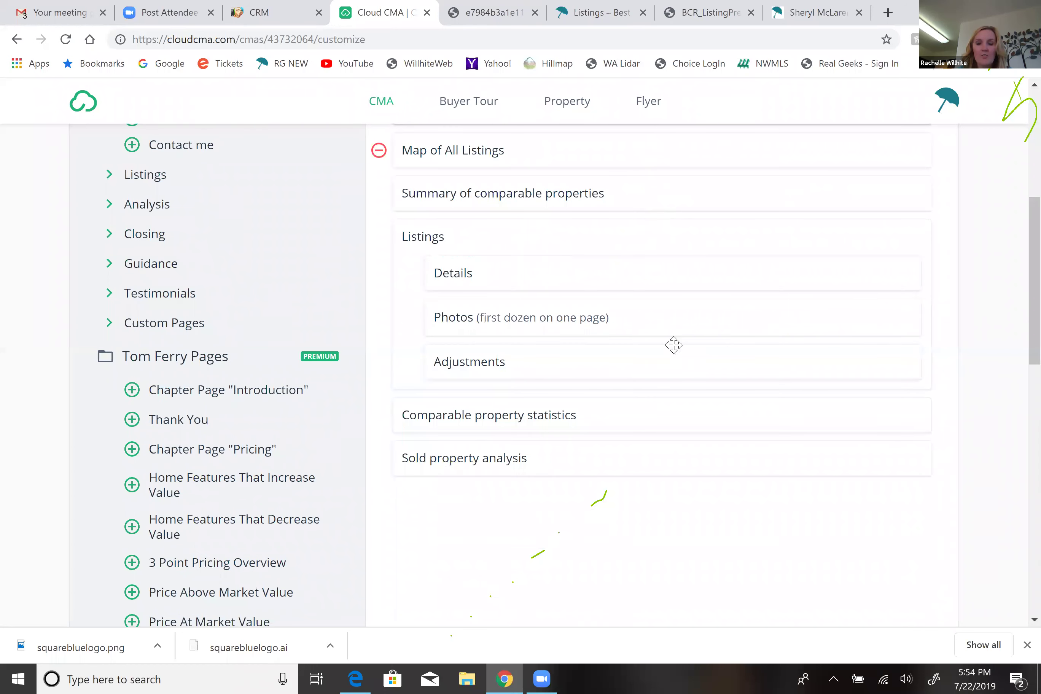
scroll(1018, 244, up, 3)
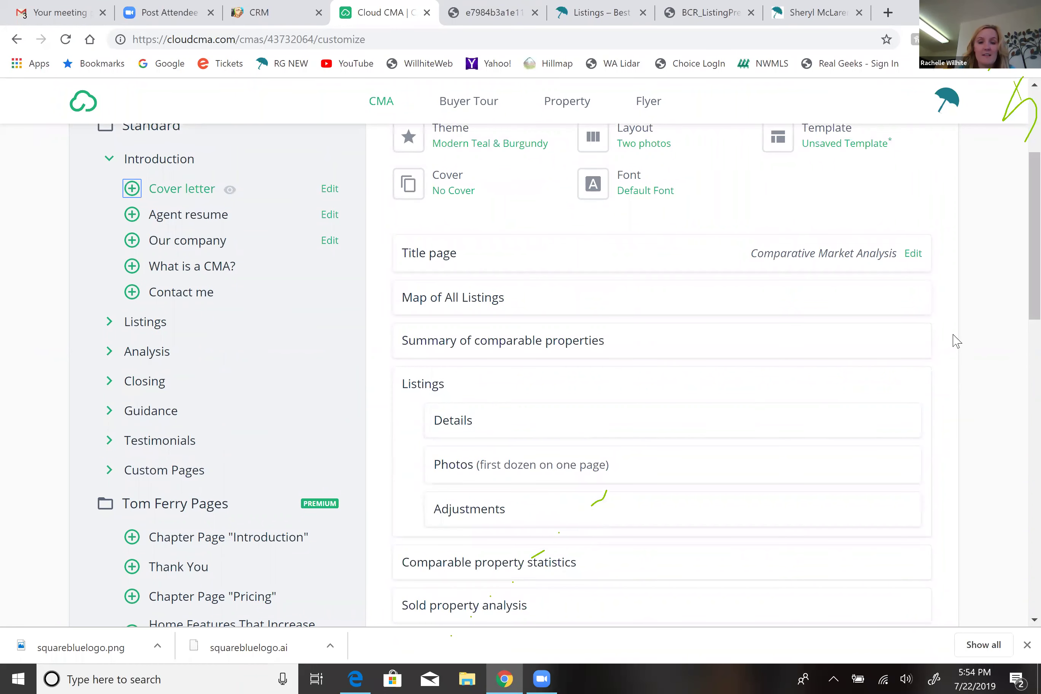
scroll(1018, 269, down, 1)
scroll(1020, 247, up, 4)
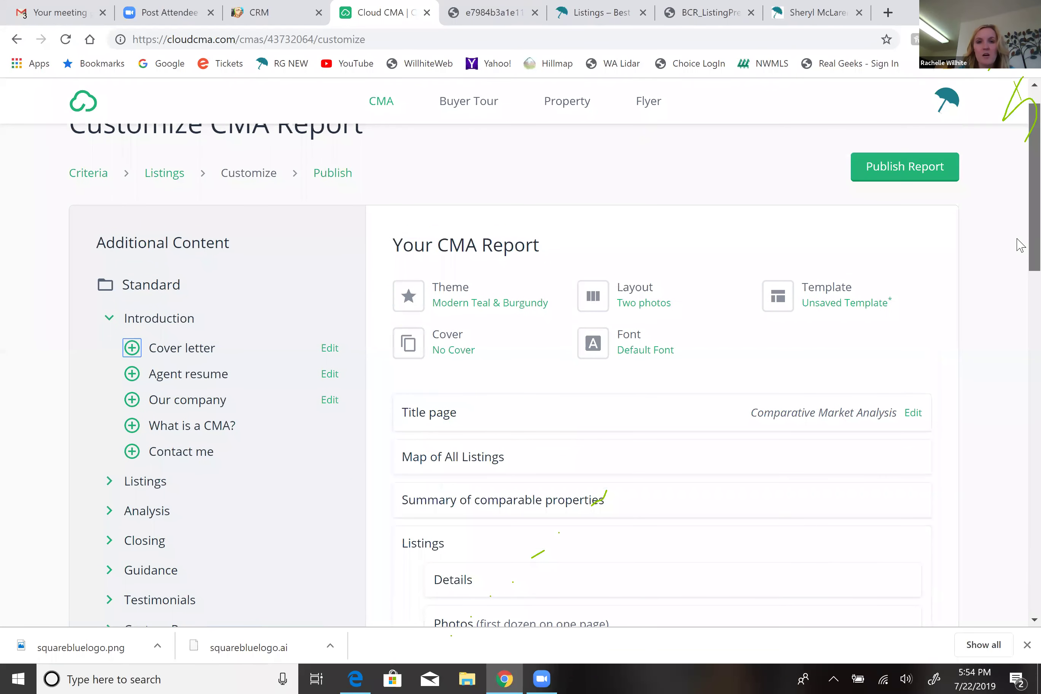
scroll(1020, 245, up, 1)
scroll(1021, 247, down, 1)
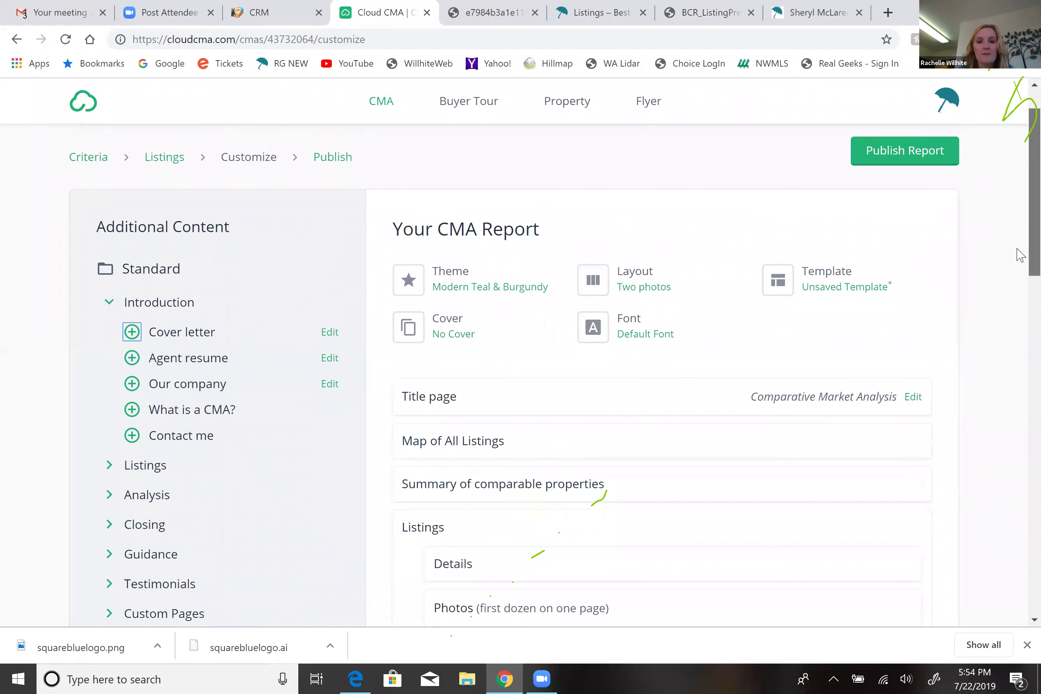
scroll(1021, 256, down, 1)
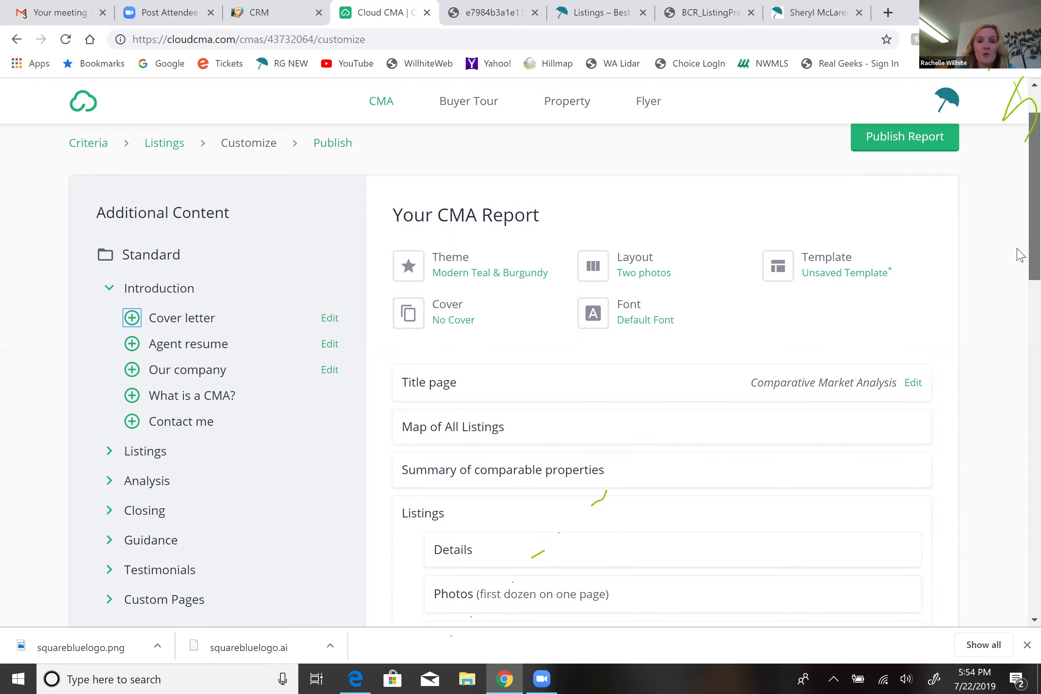
scroll(1021, 256, down, 1)
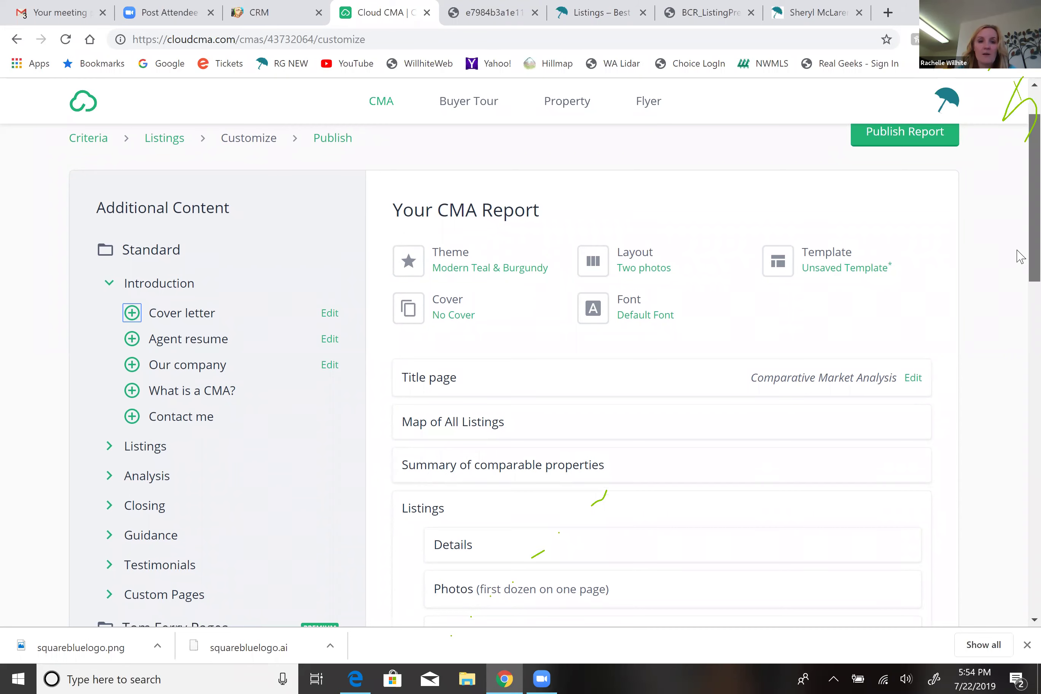
scroll(1021, 256, down, 1)
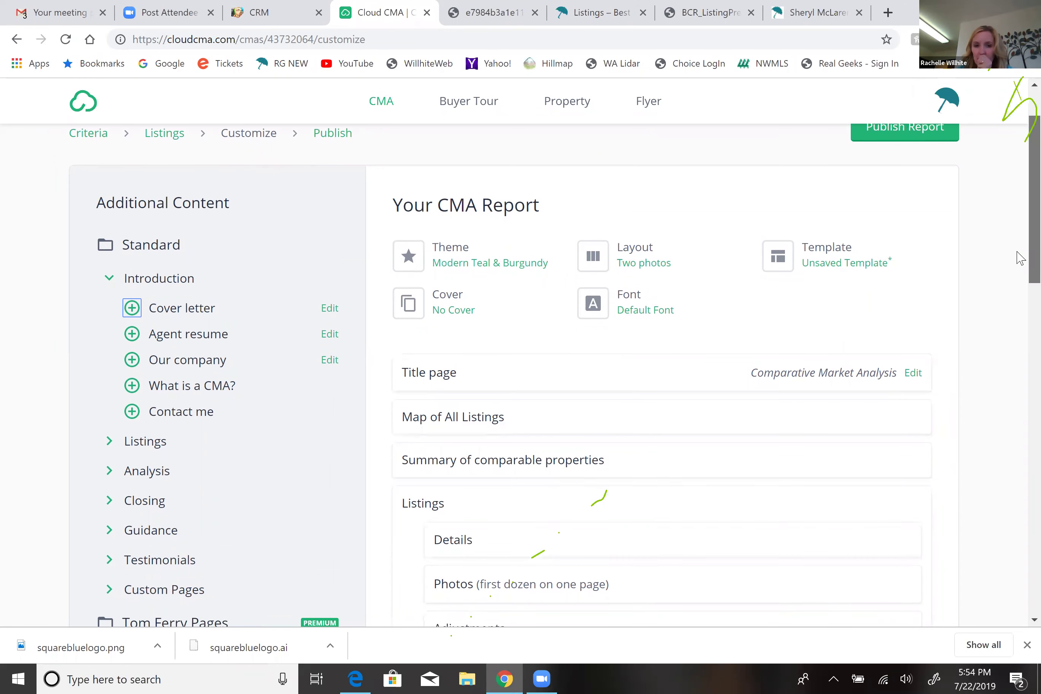
scroll(1019, 269, down, 3)
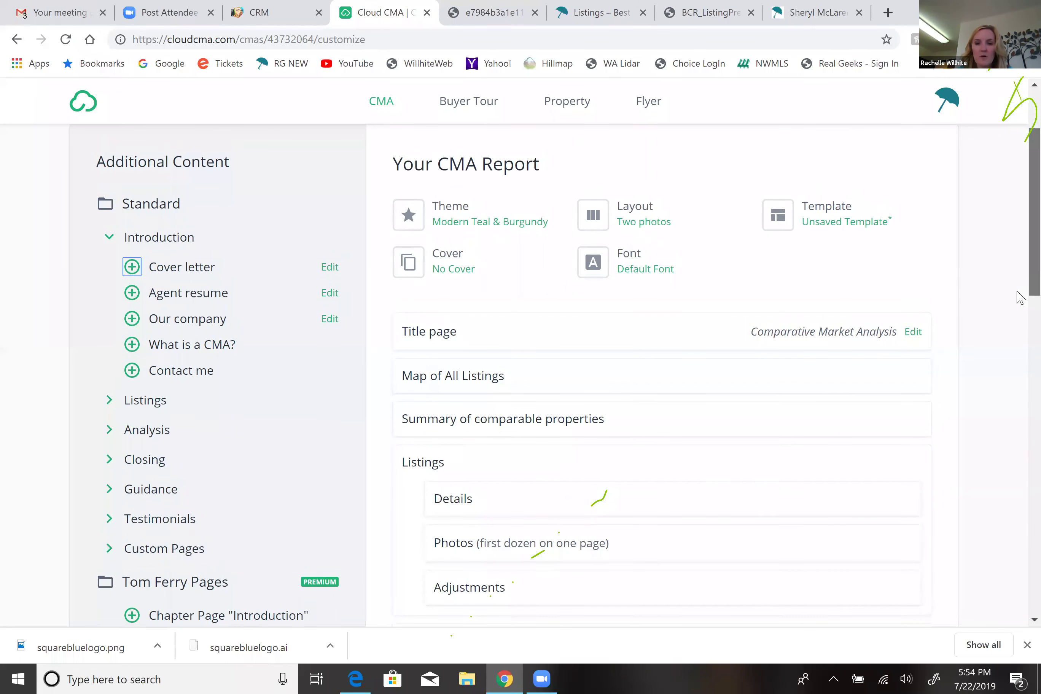
mouse_move(923, 245)
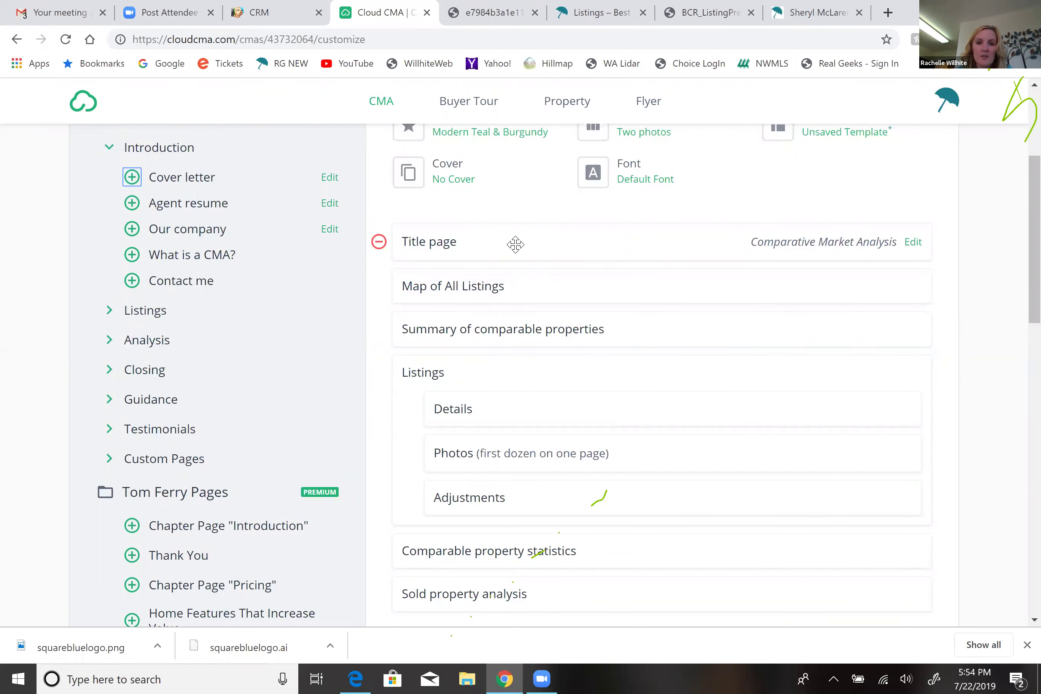
mouse_move(491, 244)
mouse_down()
mouse_move(495, 306)
mouse_move(507, 237)
mouse_move(471, 246)
mouse_up()
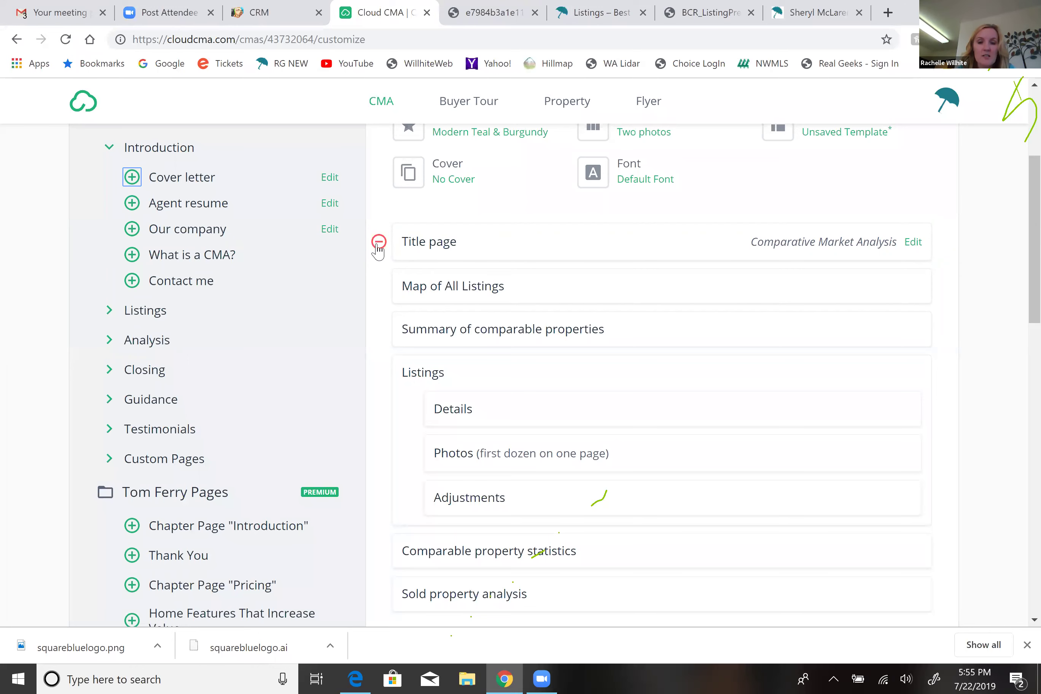
Remove the Title page from the report and show the Custom Pages list, including Cover_Page.pdf
click(379, 243)
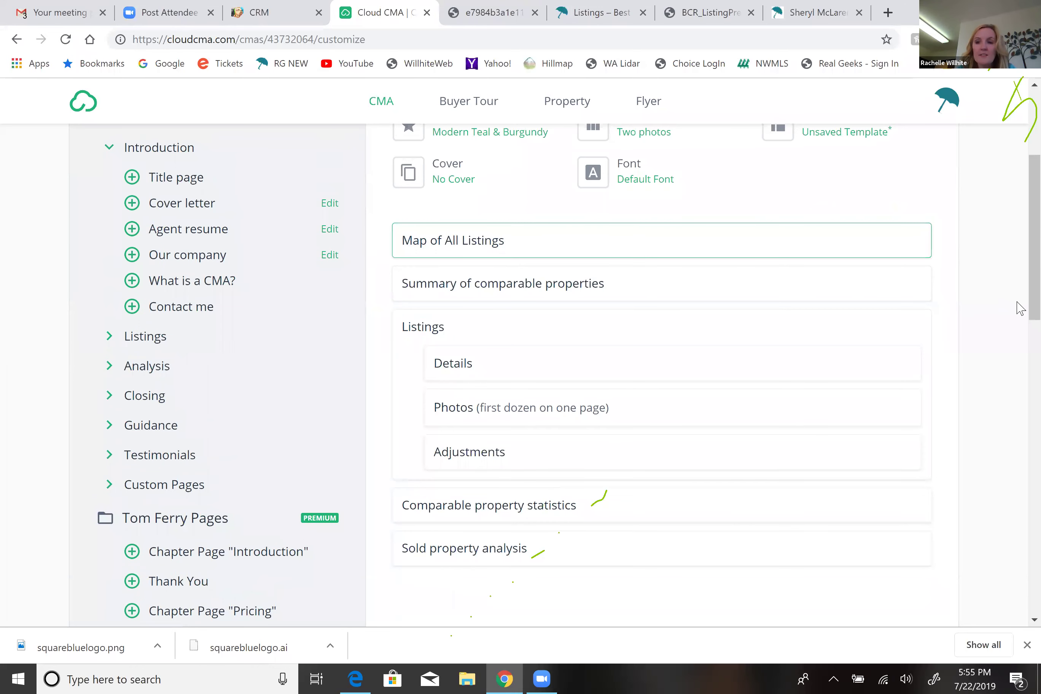
scroll(1021, 314, down, 2)
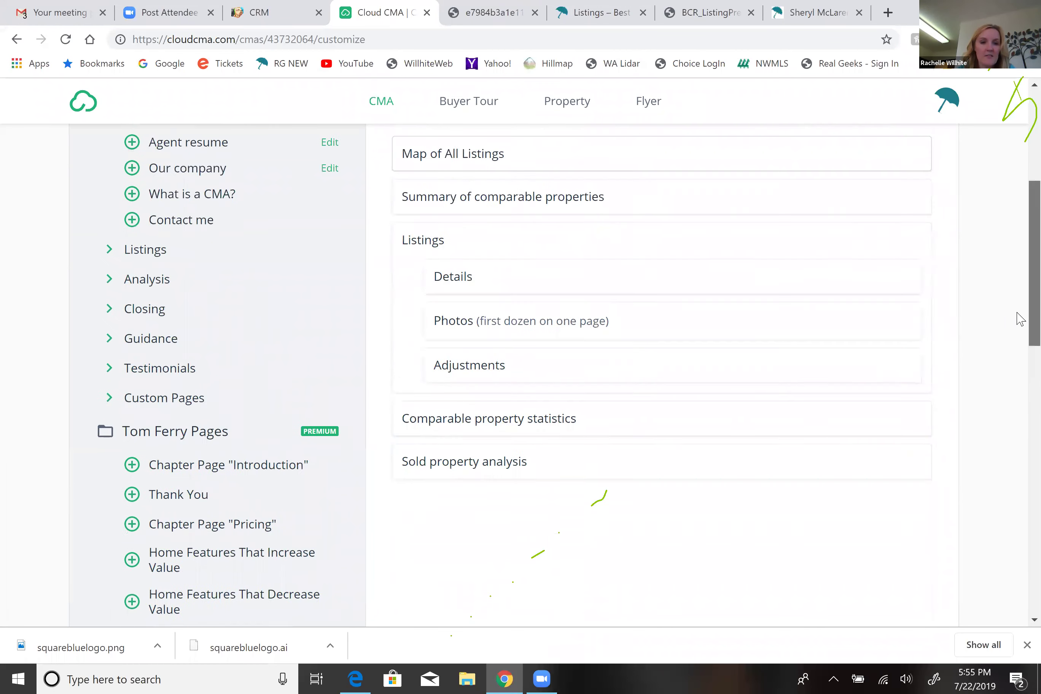
scroll(154, 445, up, 1)
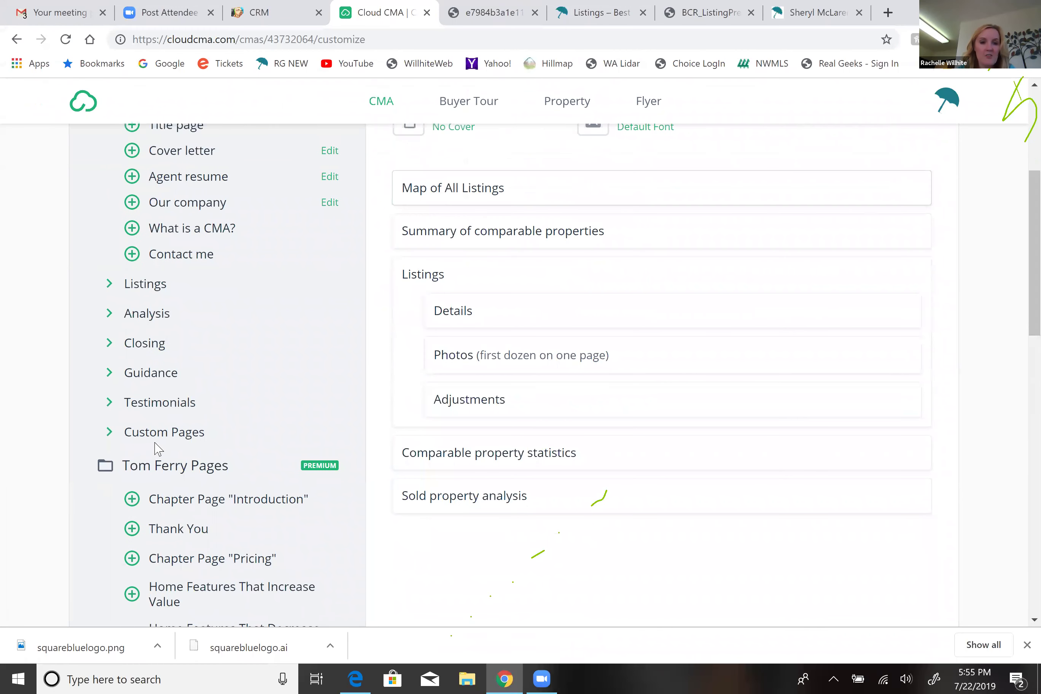
click(111, 442)
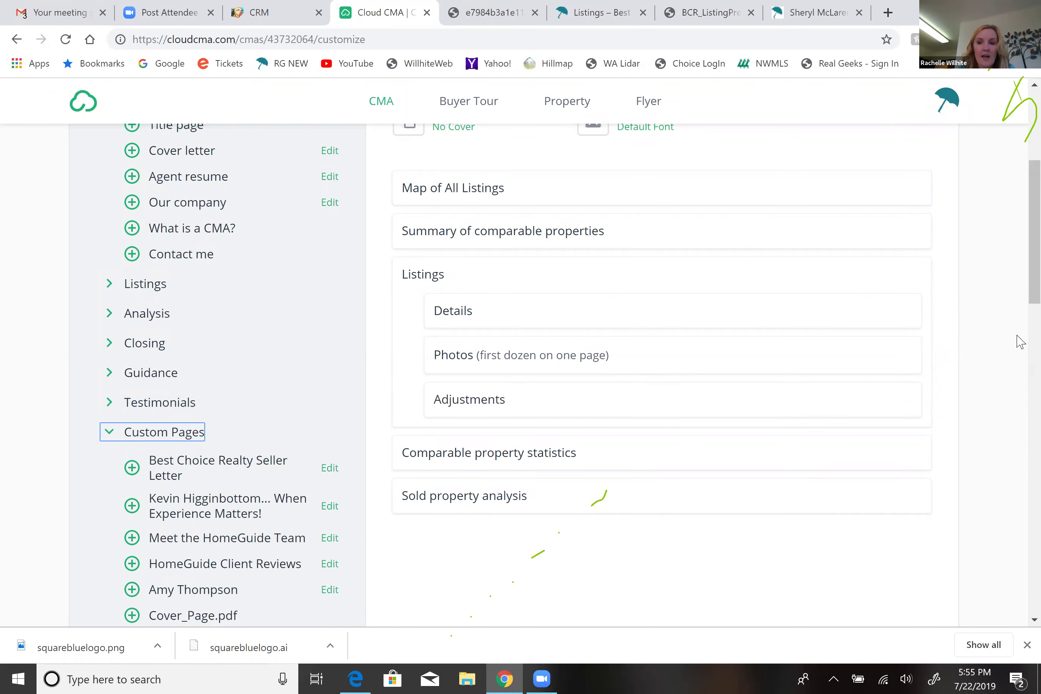
scroll(1018, 344, down, 3)
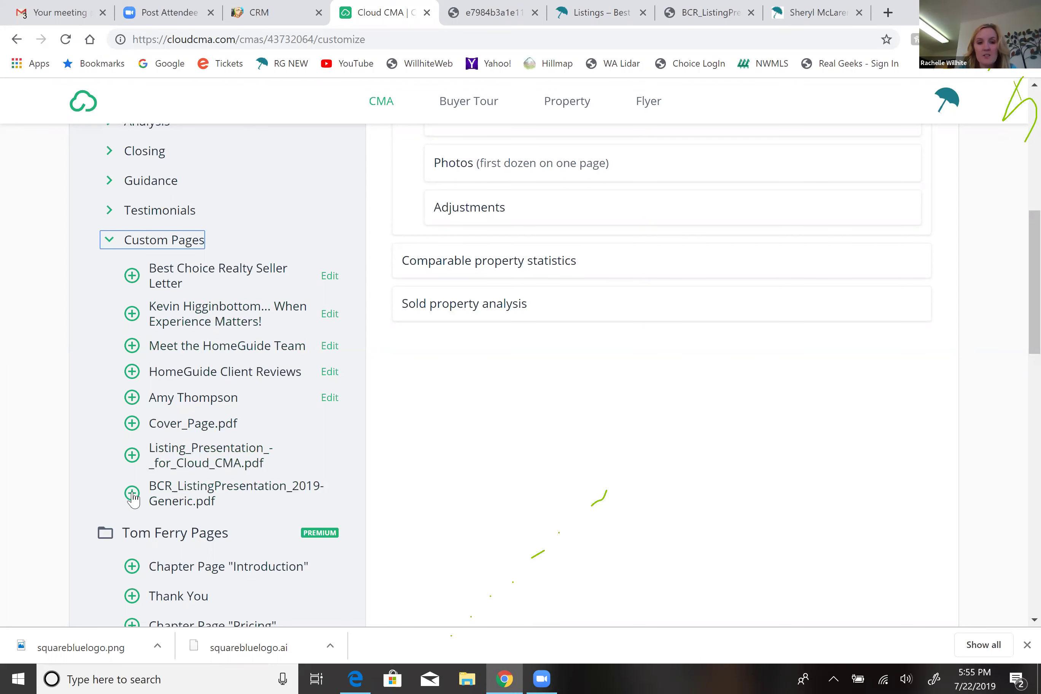
Re-add BCR_ListingPresentation_2019-Generic.pdf to the report from Custom Pages
click(133, 494)
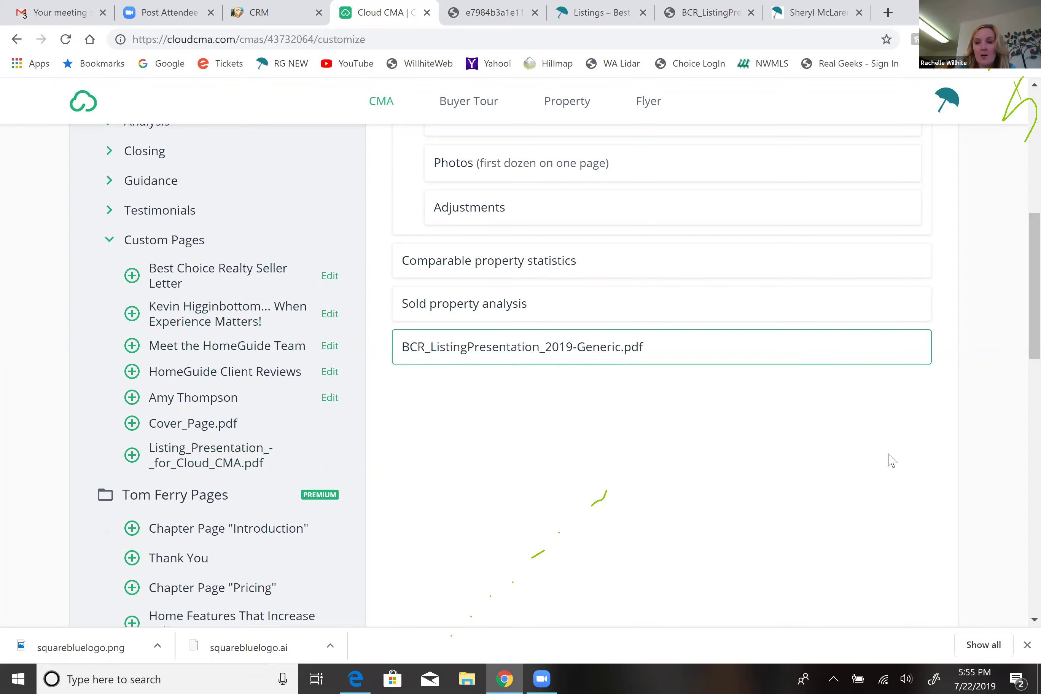
scroll(807, 457, up, 2)
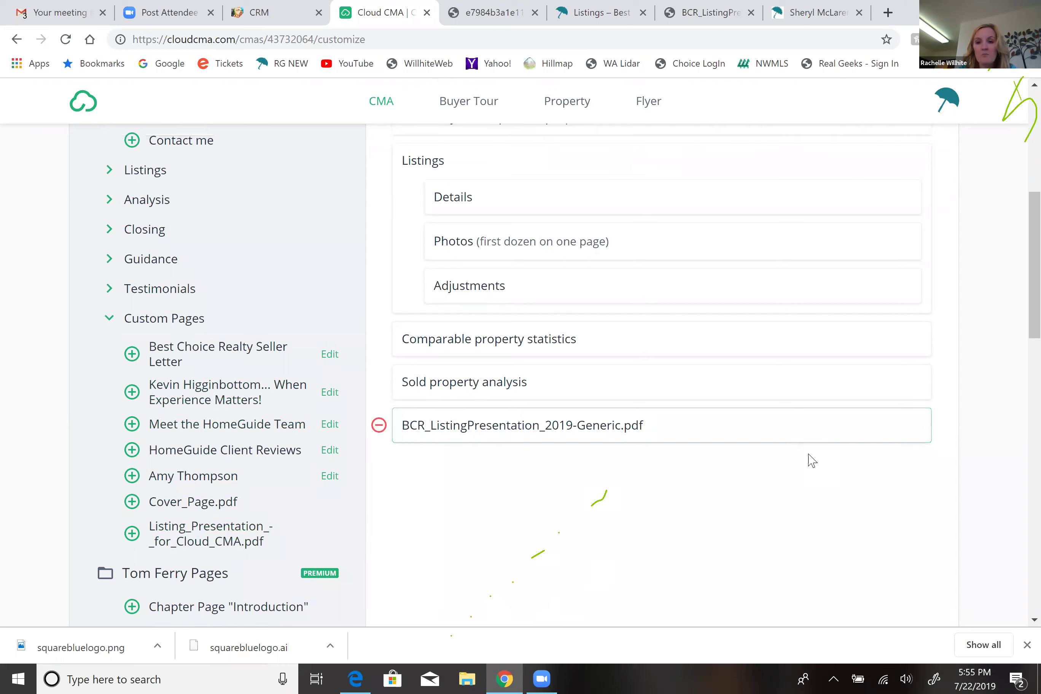
drag(792, 427, 792, 317)
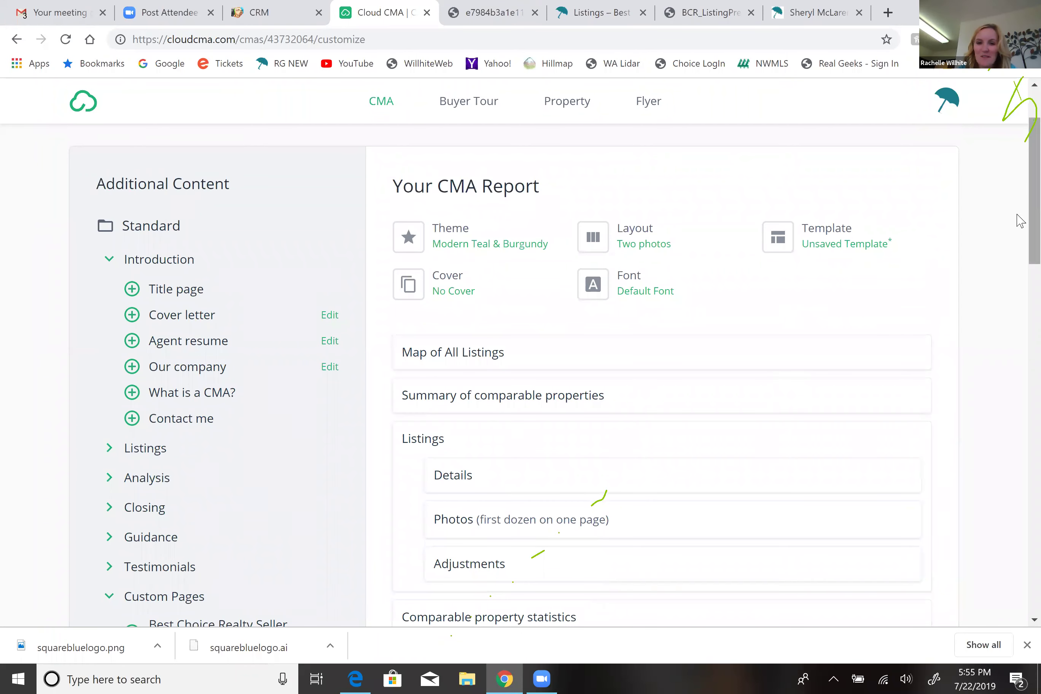
scroll(1022, 300, down, 7)
Move the BCR listing presentation PDF to the top of the report, ahead of Map of All Listings
drag(677, 369, 786, 233)
scroll(1021, 302, down, 5)
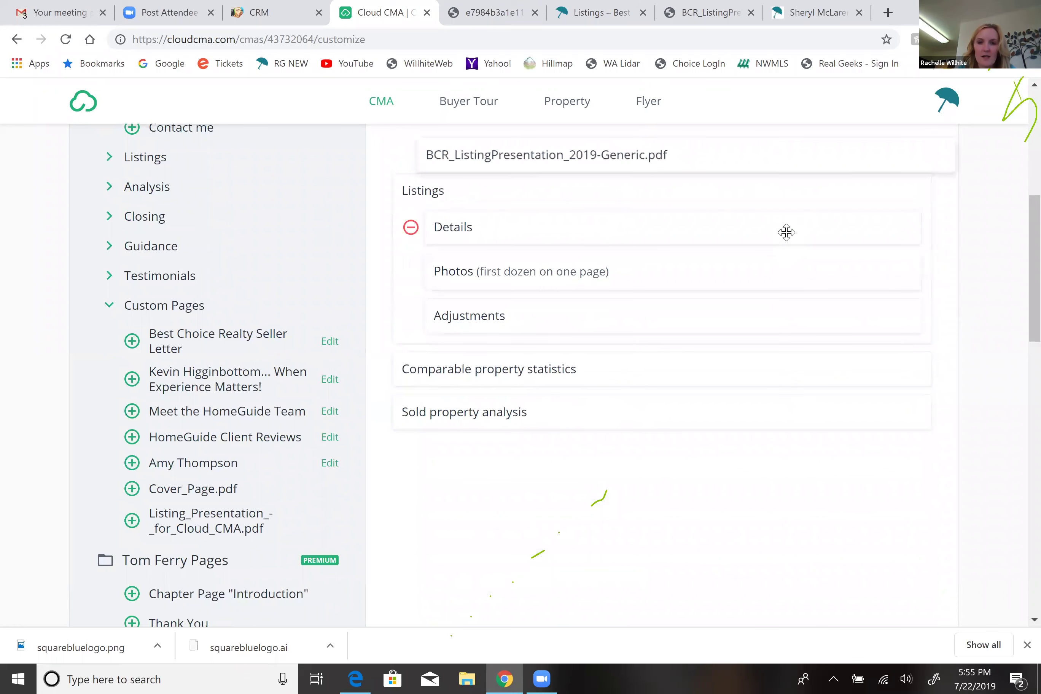
scroll(680, 297, up, 3)
drag(674, 281, 672, 184)
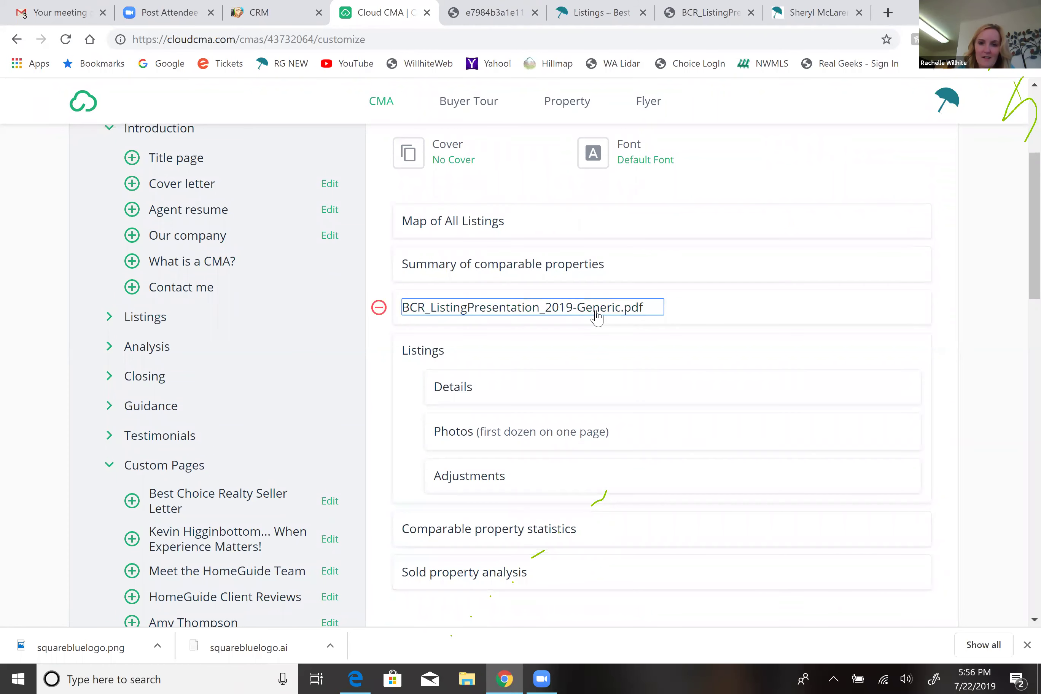
scroll(713, 302, down, 1)
drag(713, 302, 752, 207)
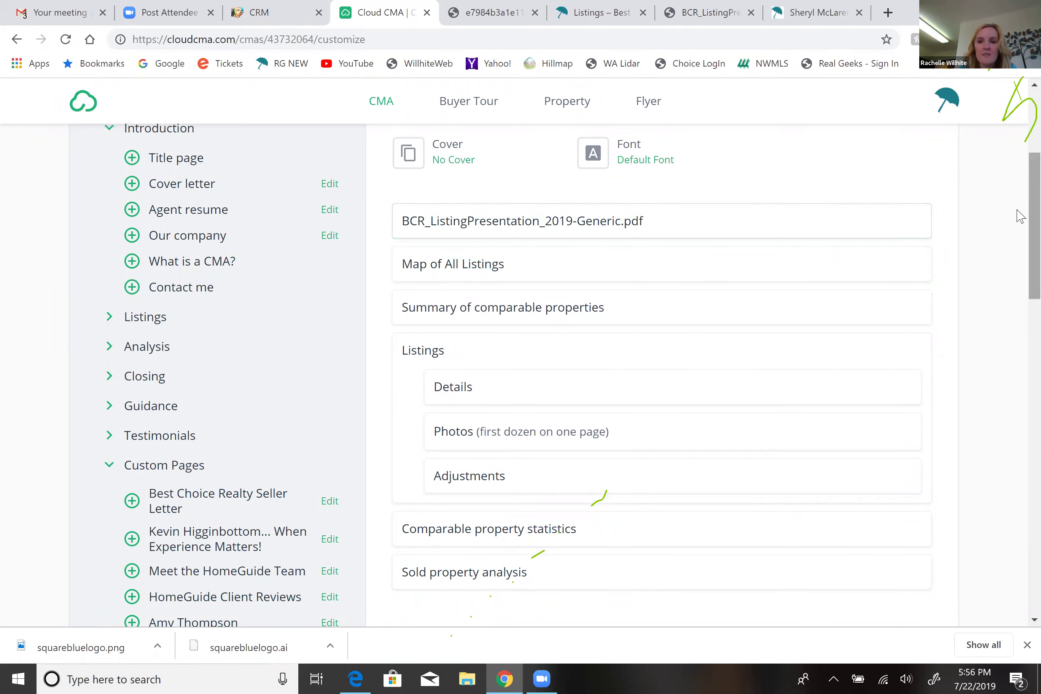
scroll(1021, 226, down, 1)
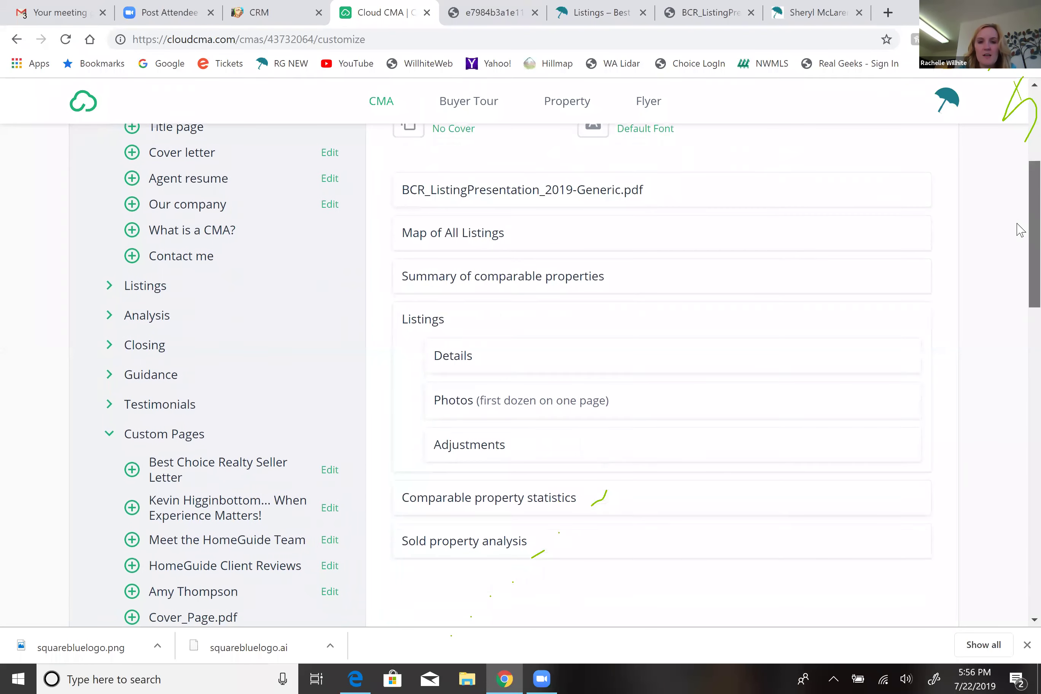
scroll(1020, 229, down, 1)
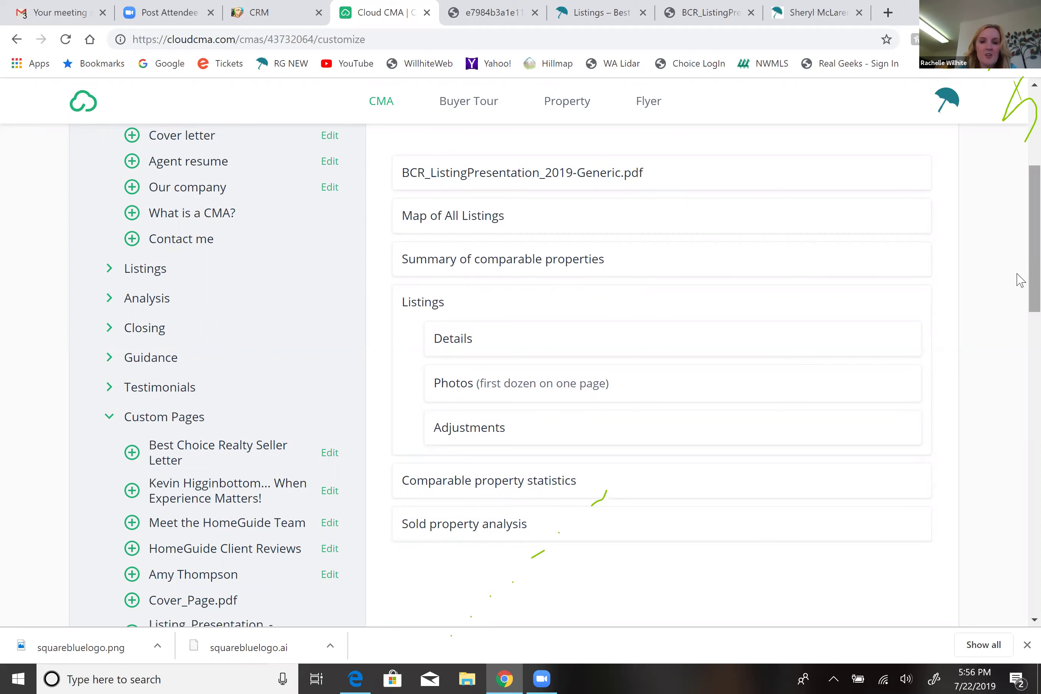
scroll(1021, 280, down, 1)
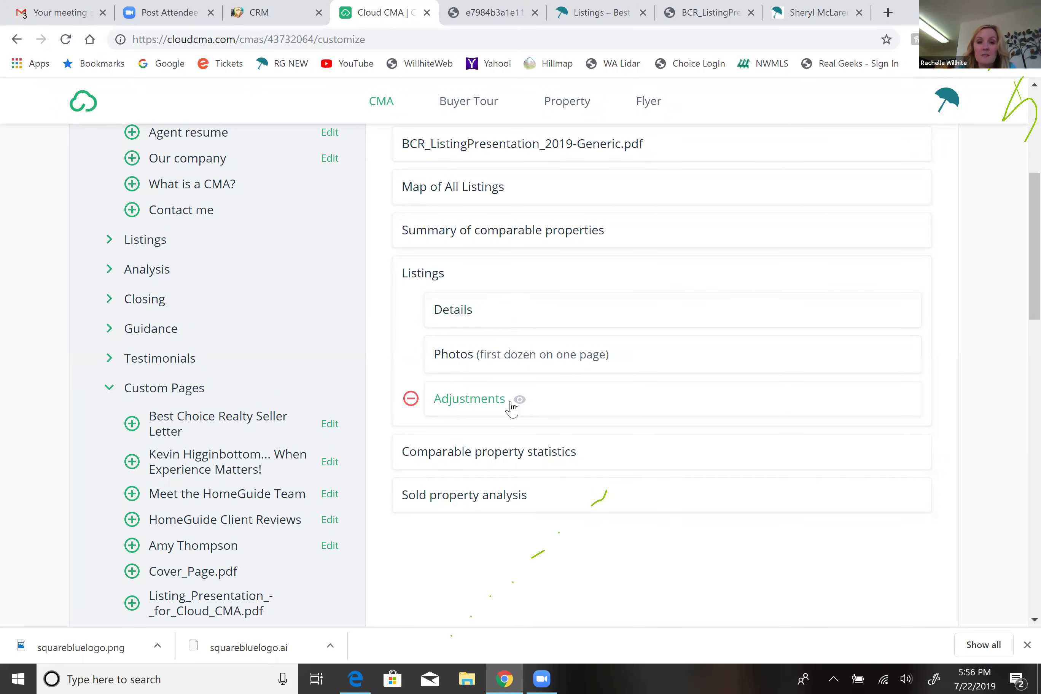
scroll(1021, 310, down, 1)
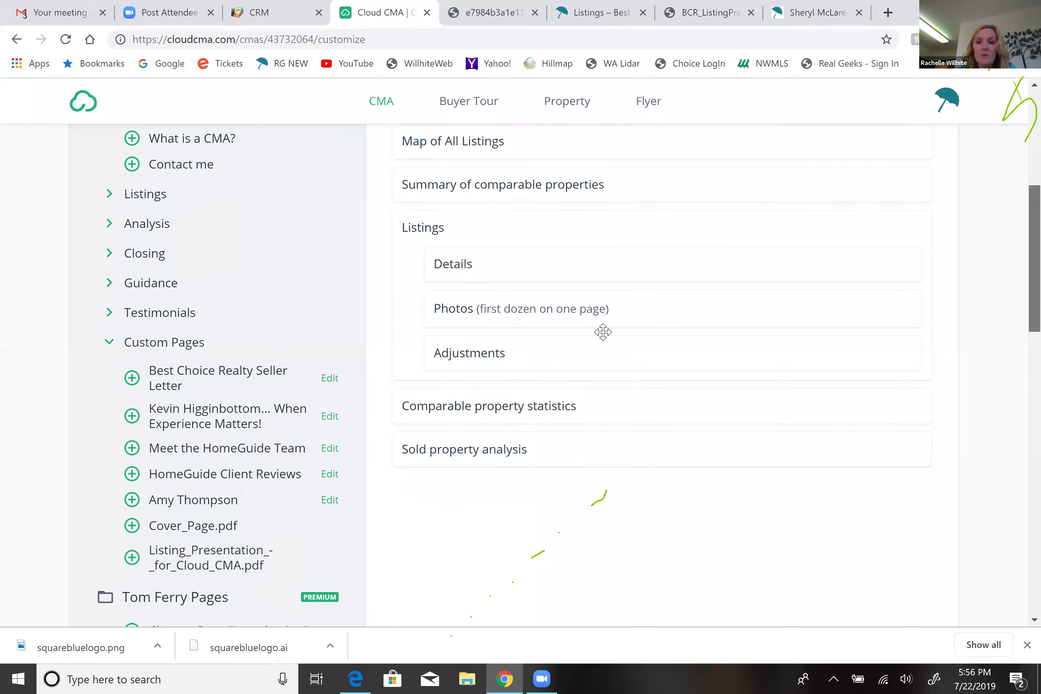
scroll(560, 327, down, 2)
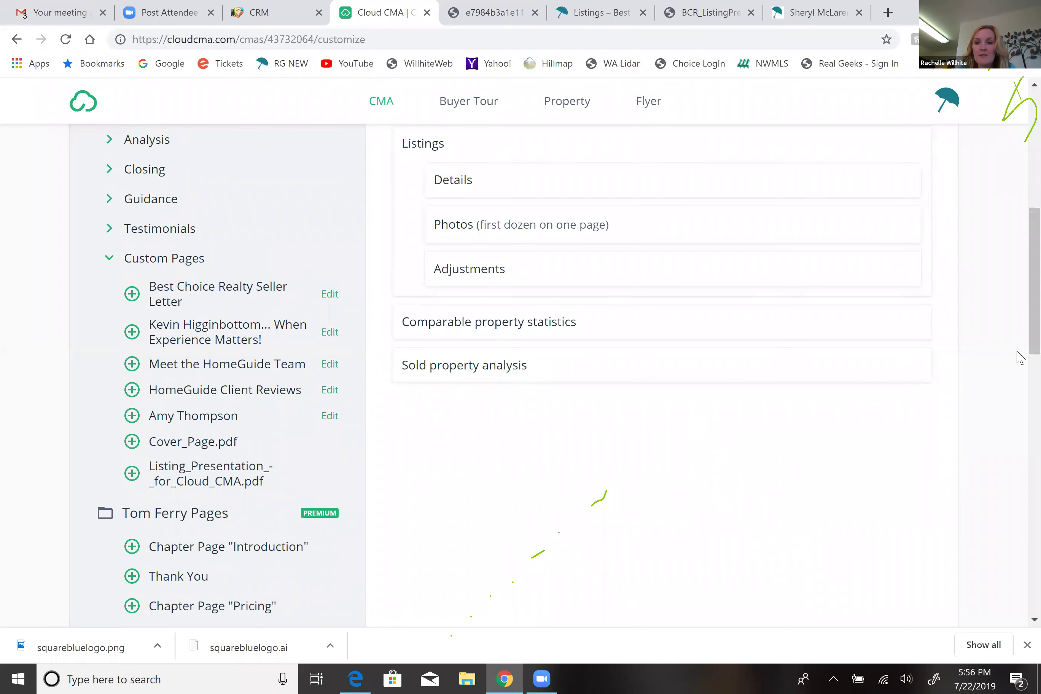
scroll(1021, 331, up, 4)
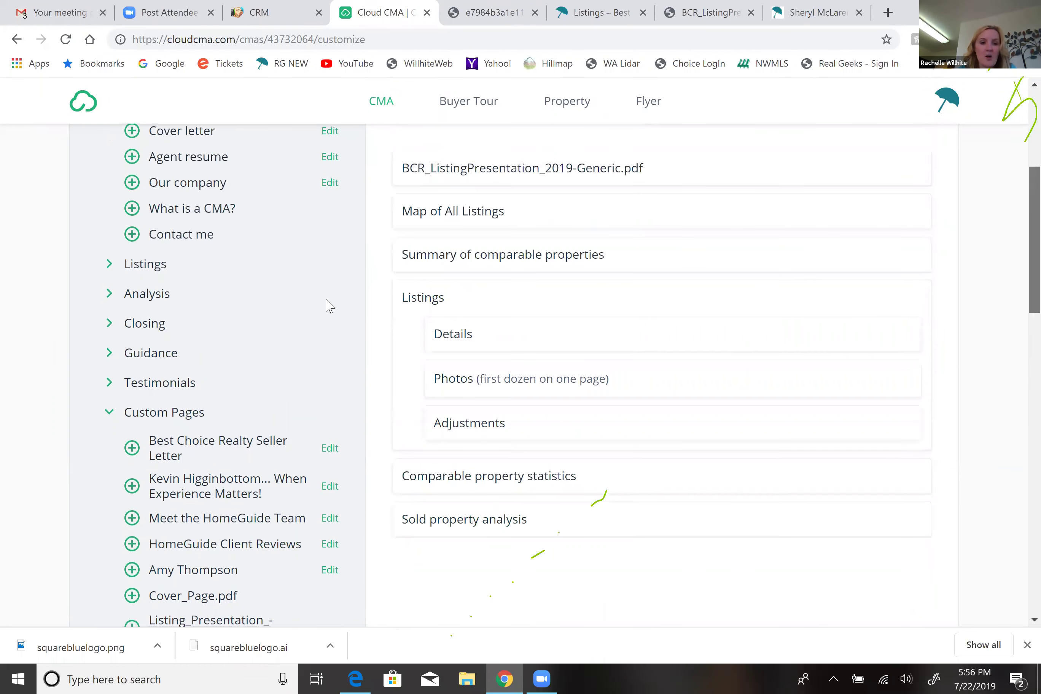
Add Online valuation analysis before Sold property analysis and preview the listing presentation PDF
click(109, 328)
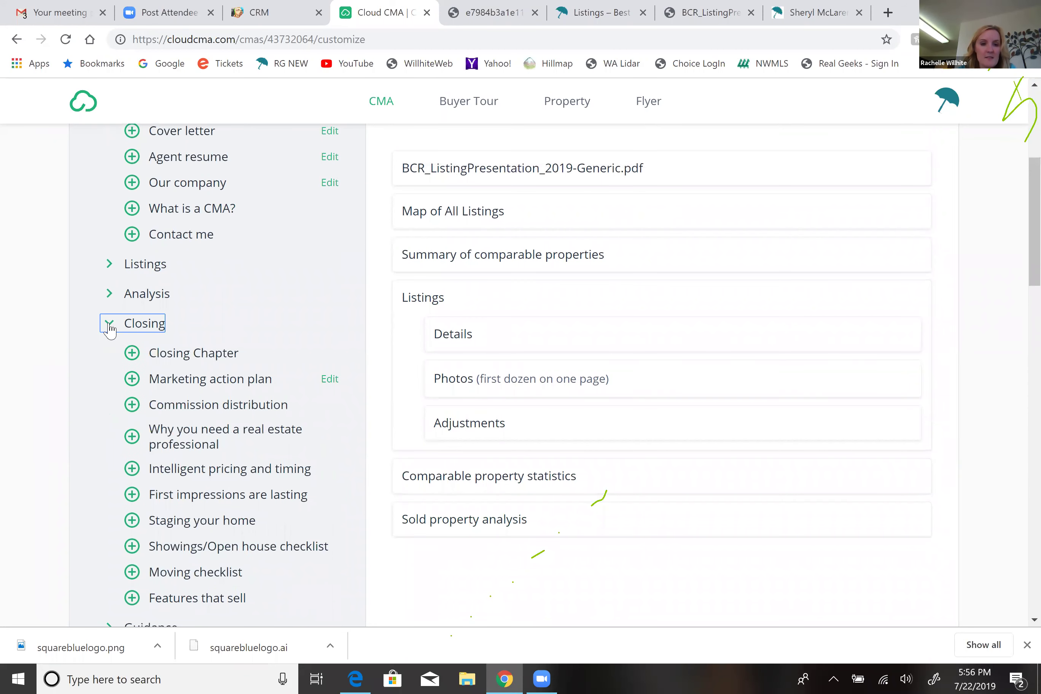
click(110, 295)
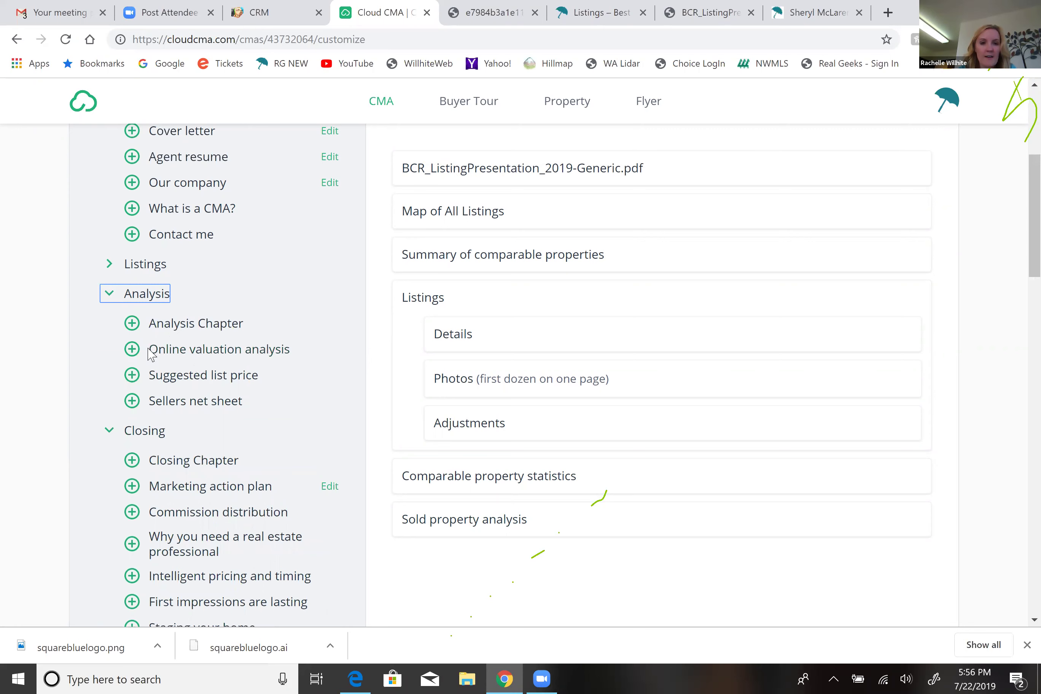
click(132, 349)
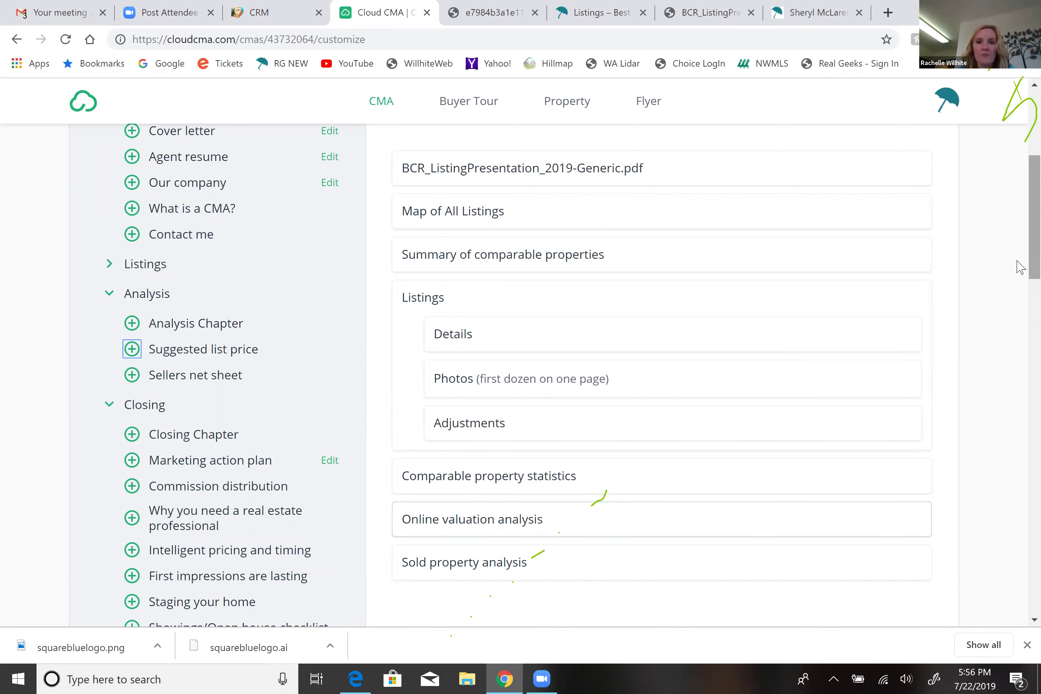
mouse_move(489, 525)
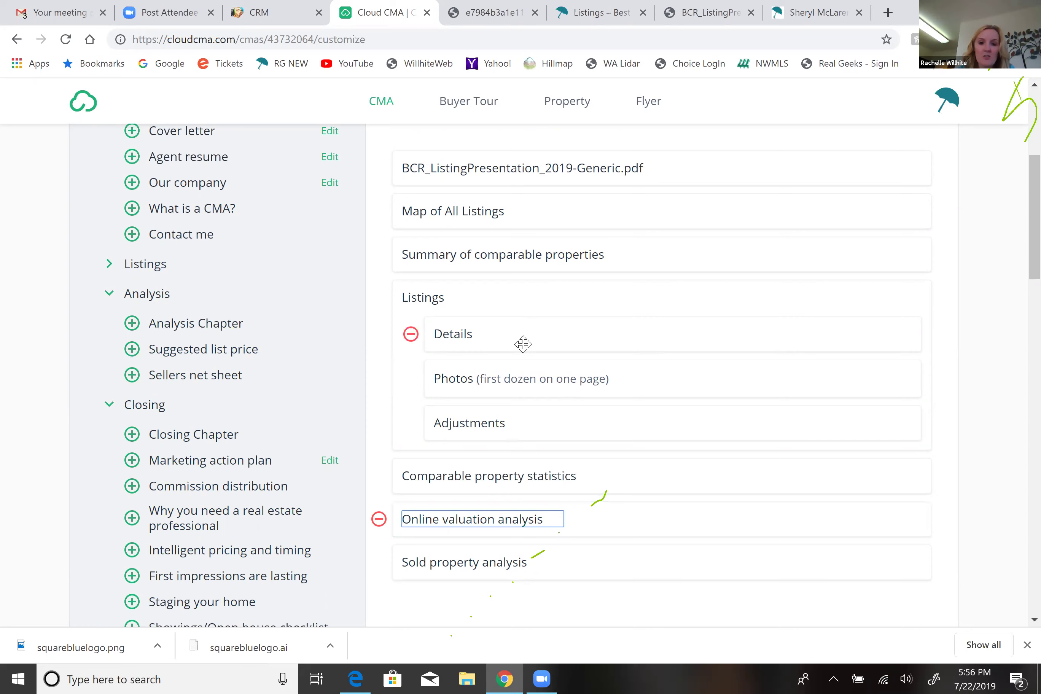
click(813, 178)
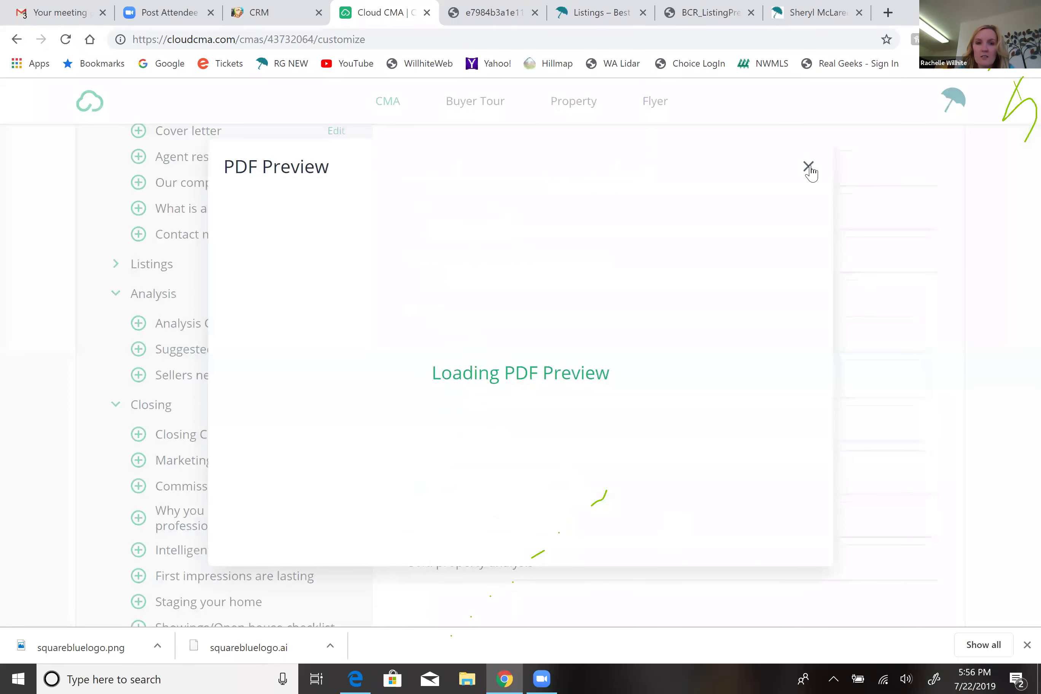
Close the PDF preview and move Online valuation analysis up, right after Map of All Listings
click(809, 167)
drag(660, 520, 667, 245)
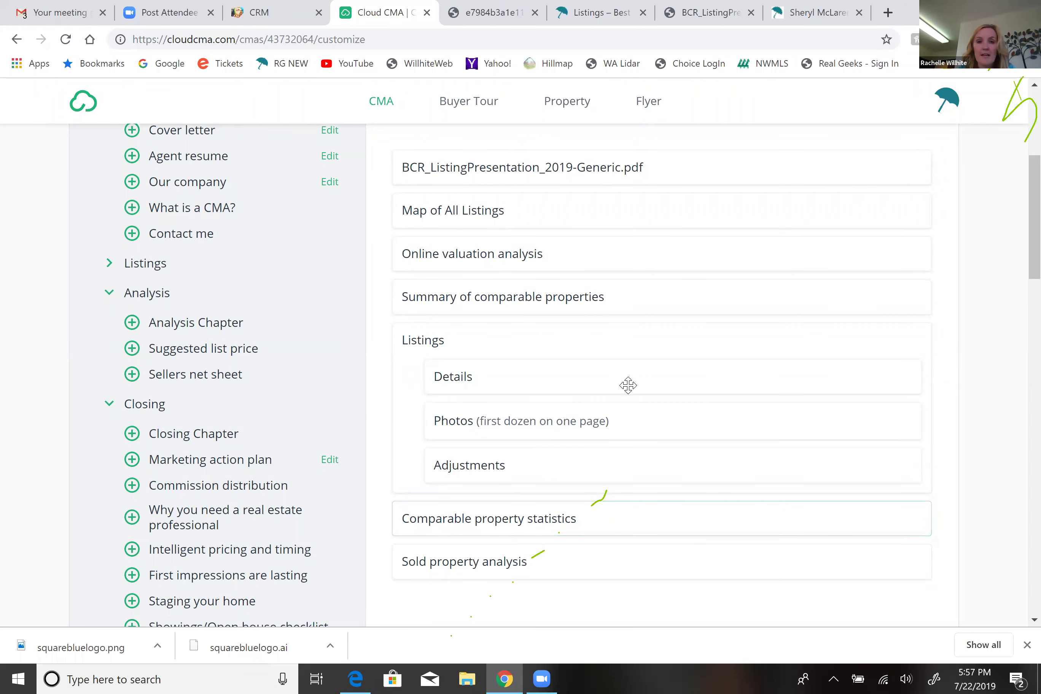
scroll(1020, 316, down, 6)
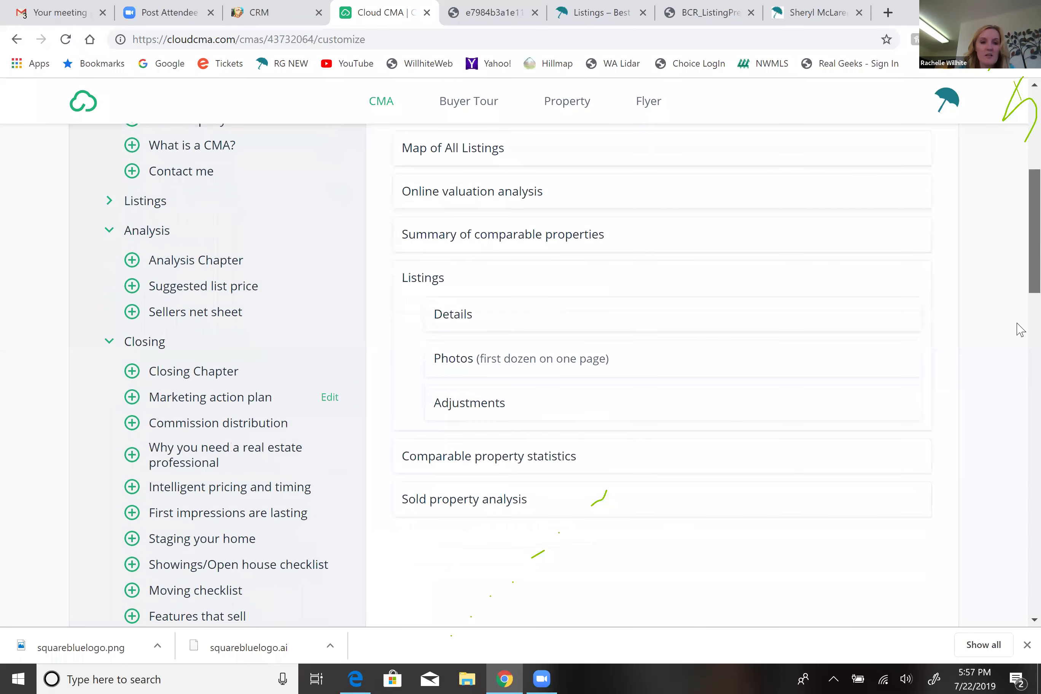
scroll(1020, 316, up, 3)
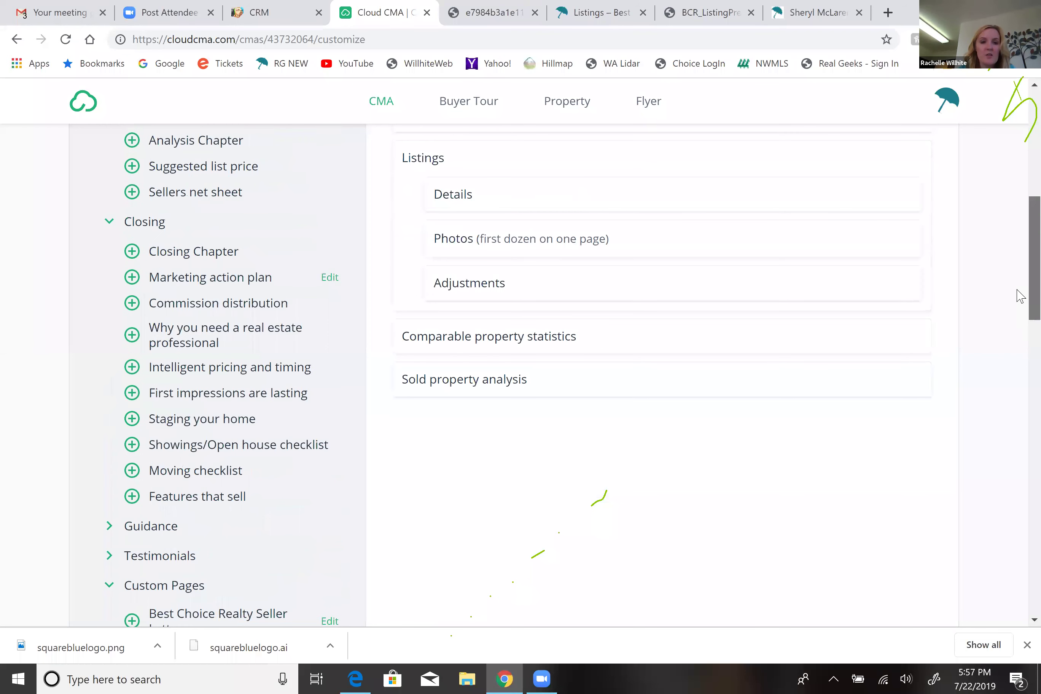
scroll(1021, 297, down, 1)
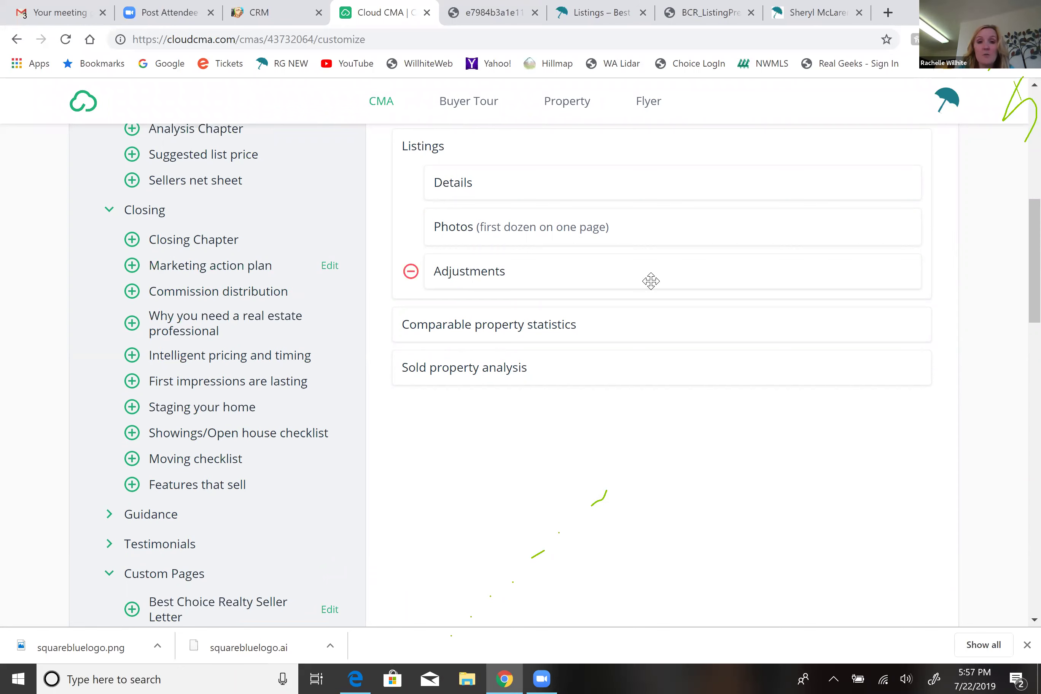
scroll(1017, 282, down, 3)
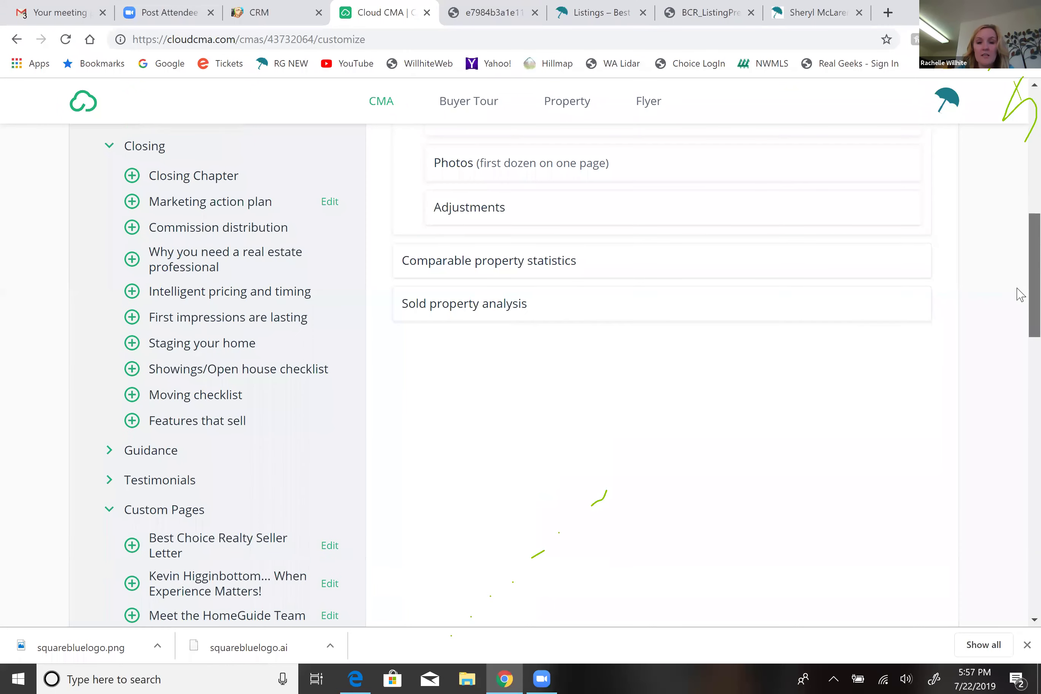
scroll(1016, 231, up, 6)
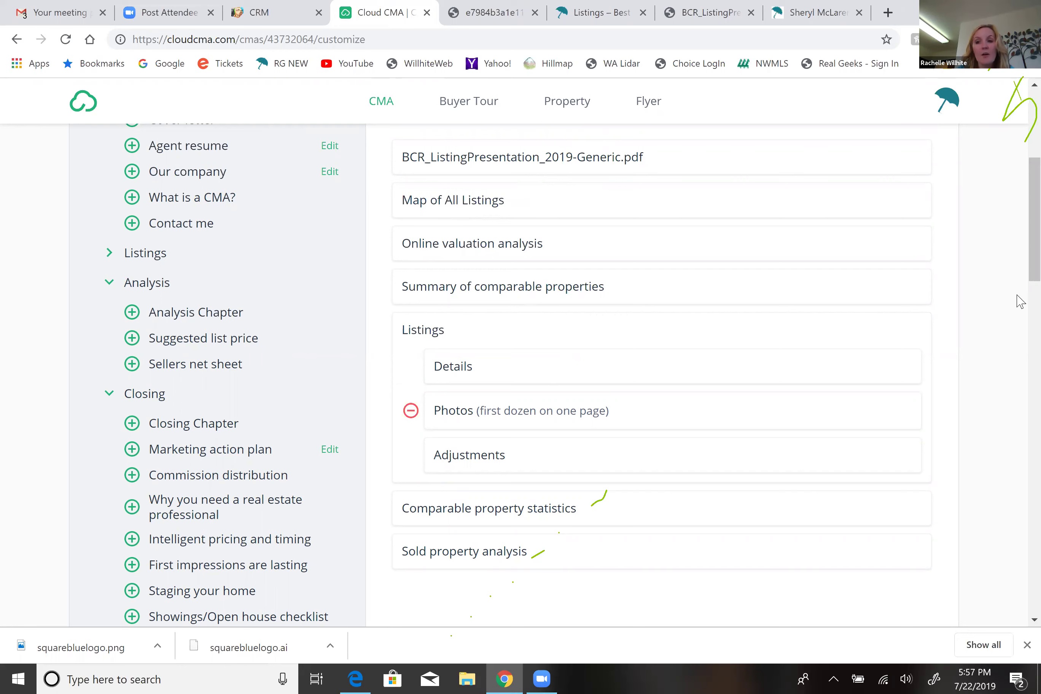
scroll(1019, 287, down, 3)
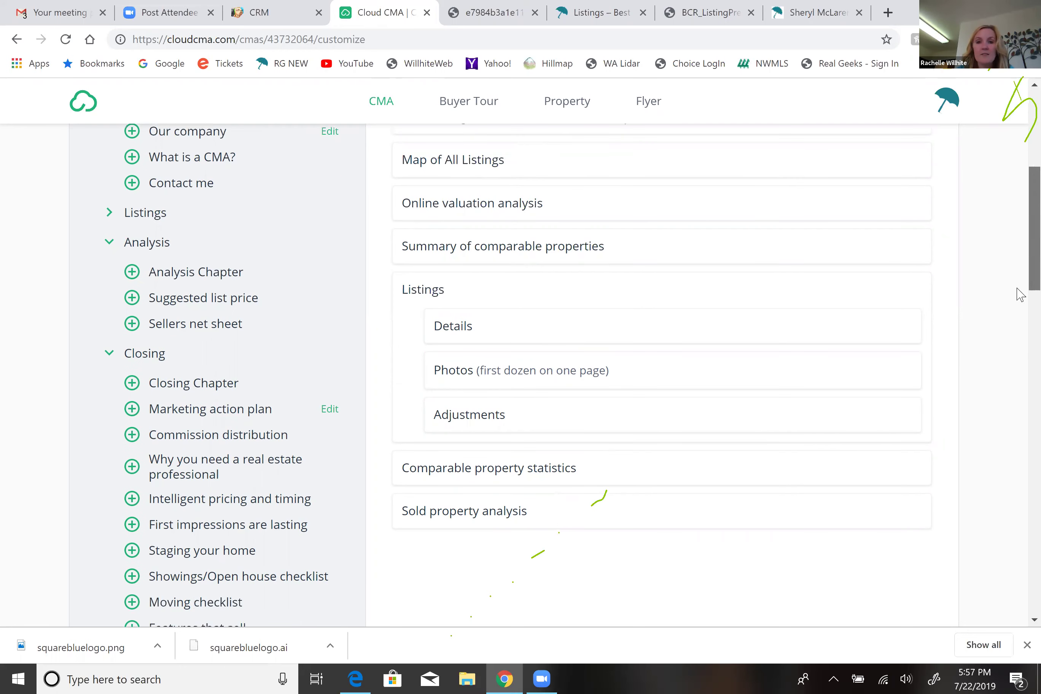
scroll(1019, 251, up, 4)
scroll(1021, 260, down, 1)
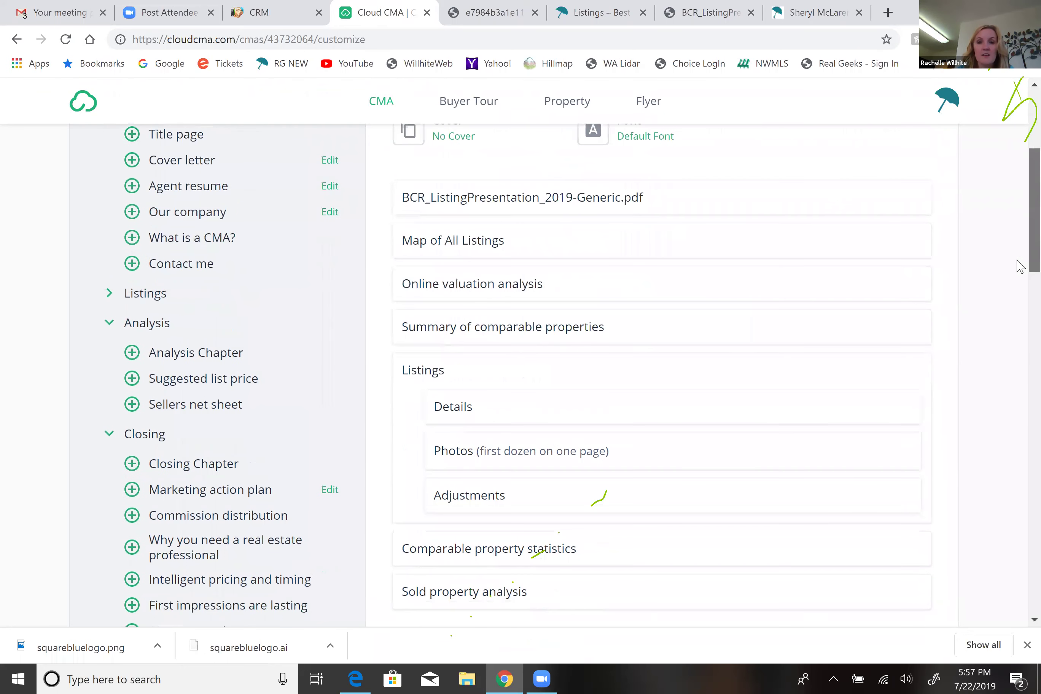
scroll(1020, 271, down, 2)
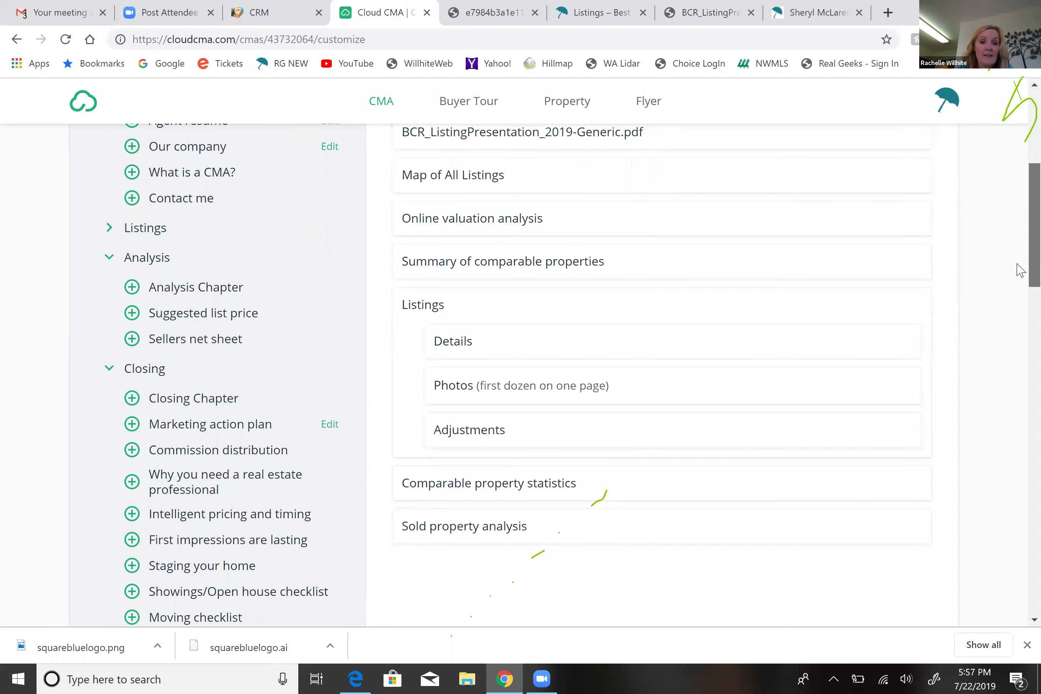
scroll(1016, 321, down, 5)
scroll(1013, 337, down, 4)
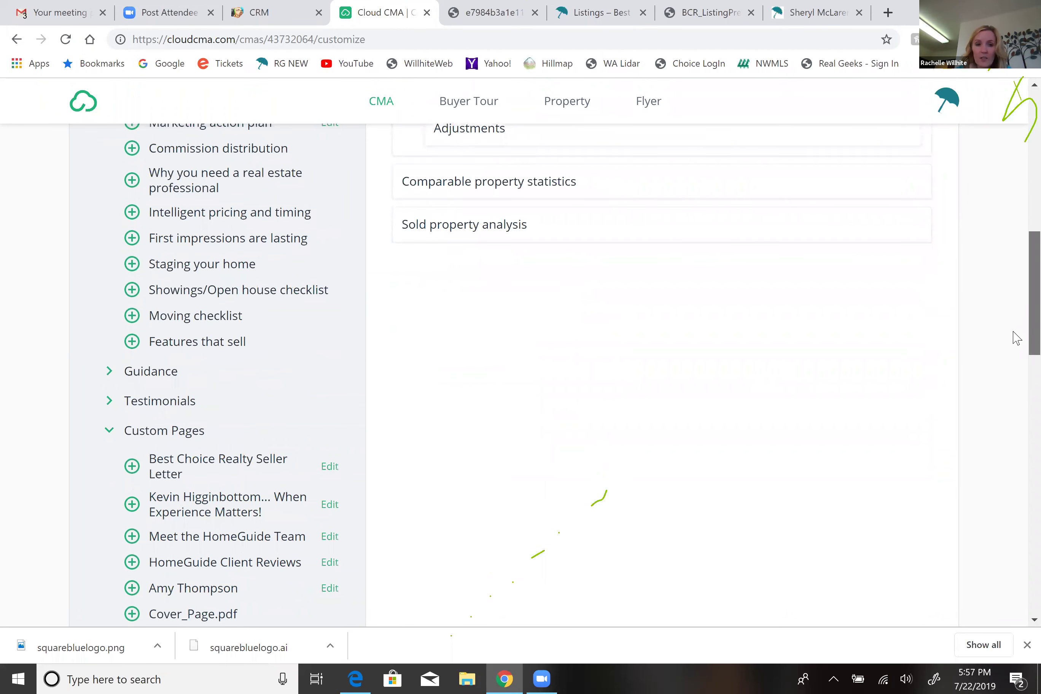
scroll(1008, 363, down, 4)
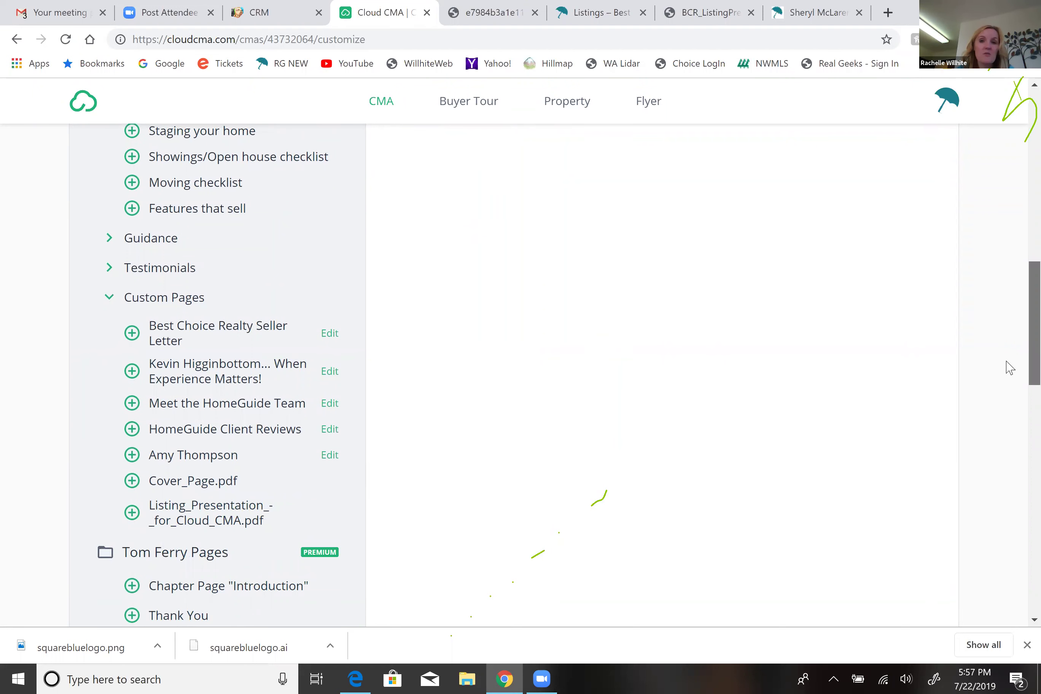
scroll(1010, 366, up, 1)
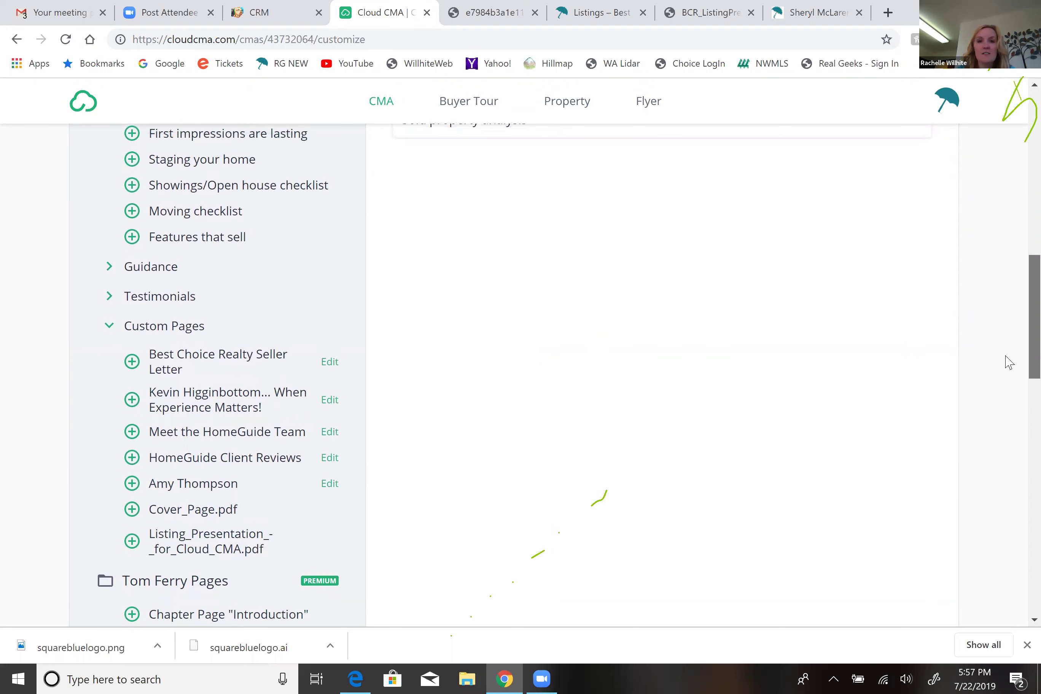
scroll(1009, 362, down, 1)
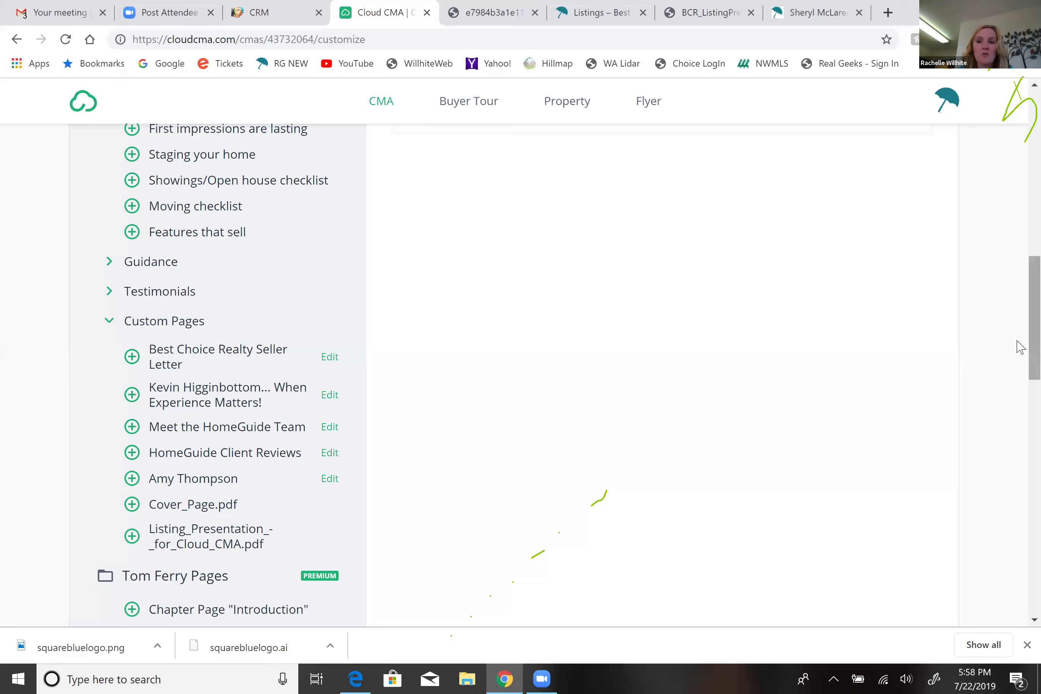
scroll(1018, 340, down, 1)
scroll(1020, 310, up, 10)
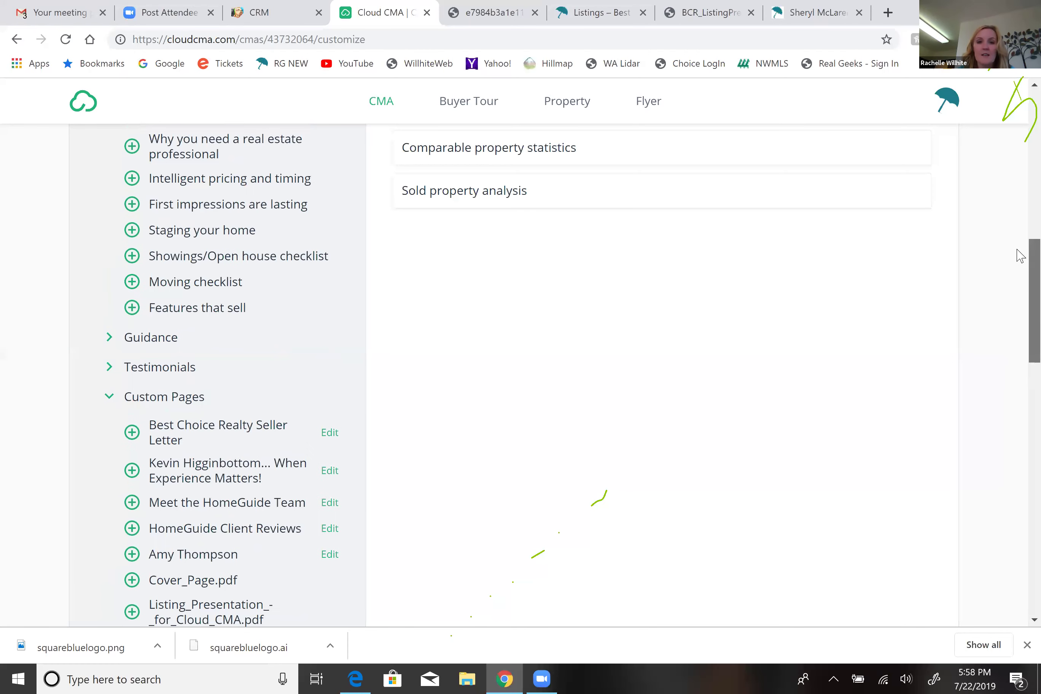
scroll(1021, 221, up, 4)
scroll(1020, 192, up, 3)
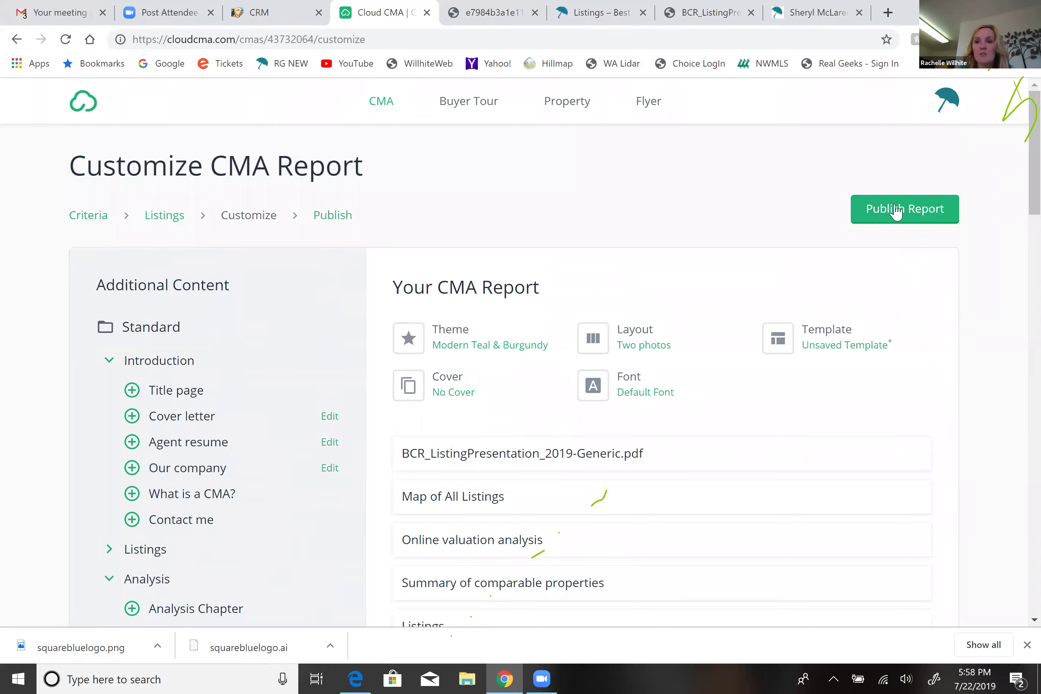
click(904, 215)
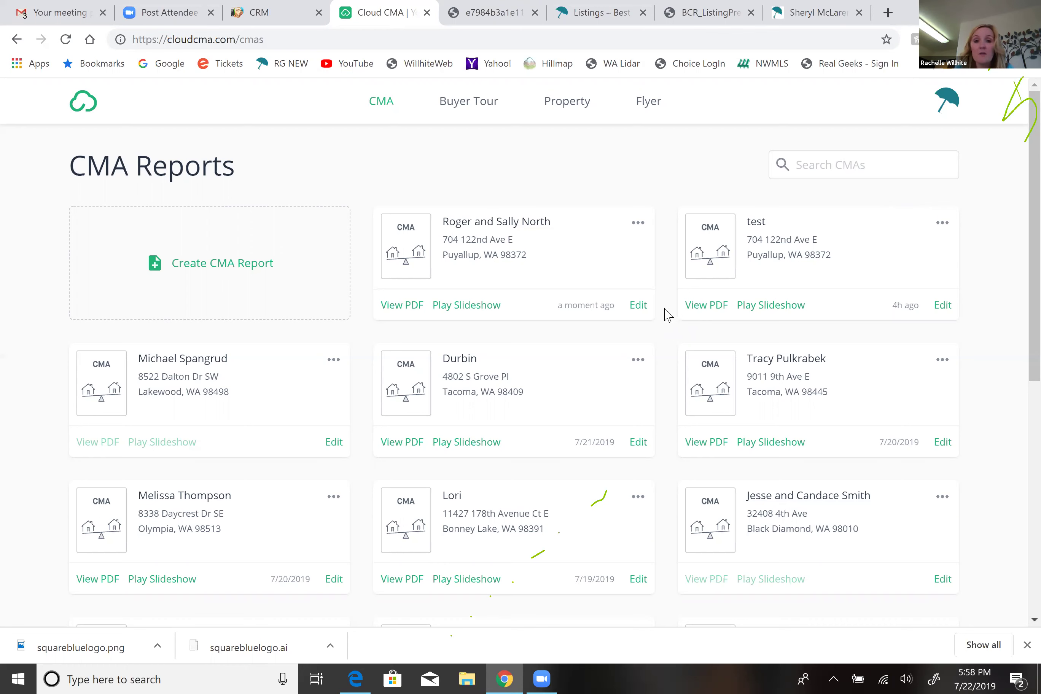
click(638, 223)
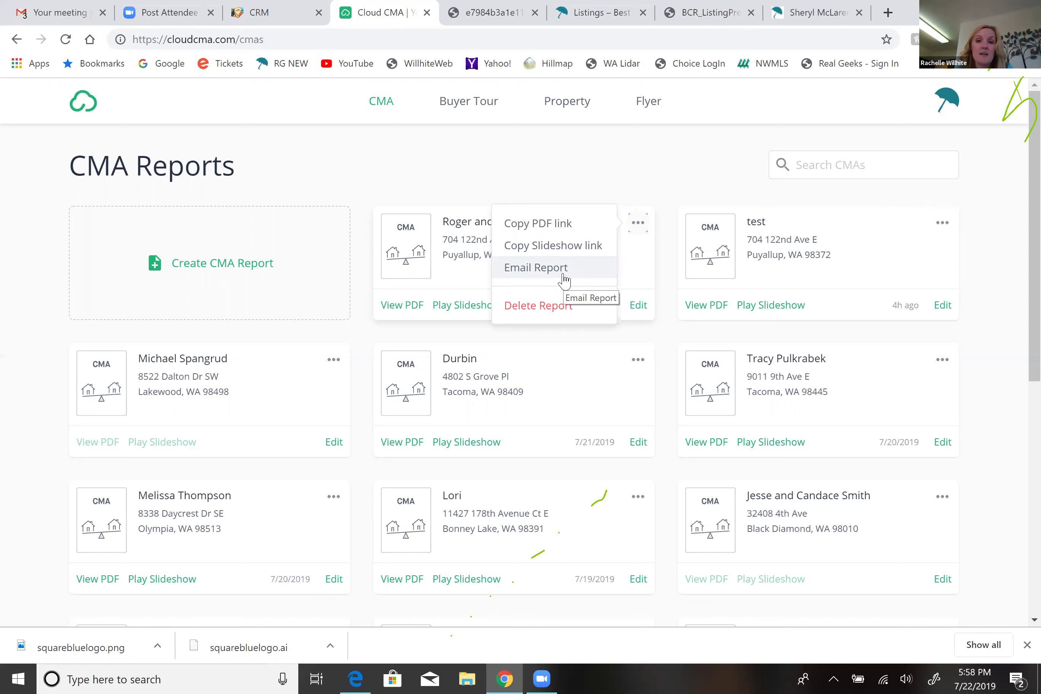
click(567, 182)
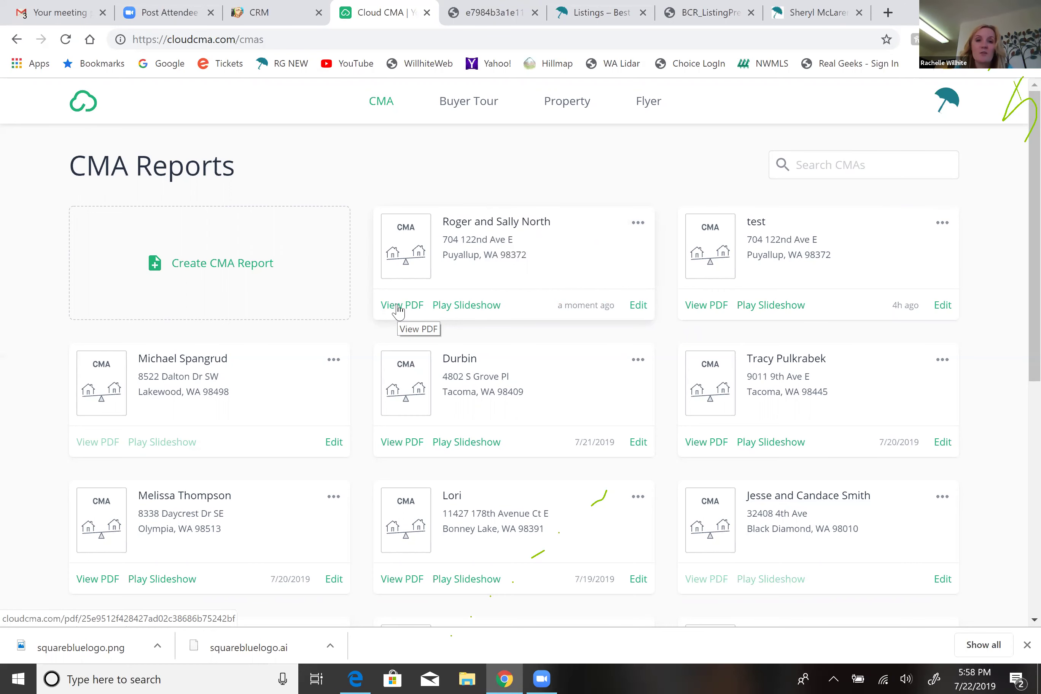
Open the new report as a PDF and page through the opening marketing pages
click(398, 305)
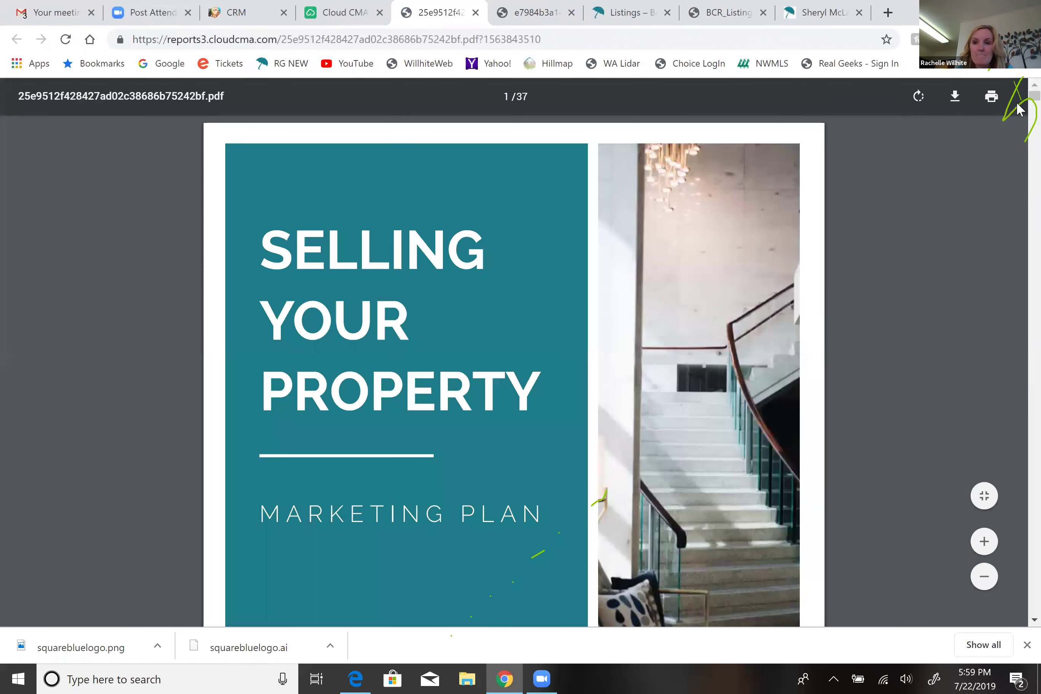
scroll(1019, 110, down, 1)
scroll(1018, 112, down, 10)
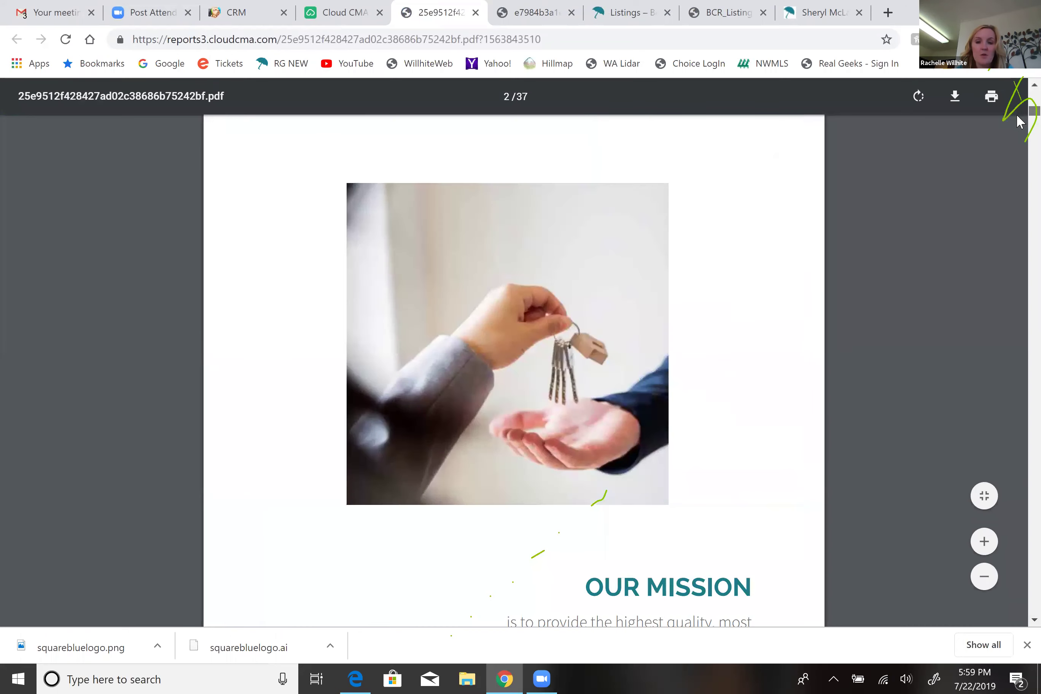
scroll(1021, 140, down, 10)
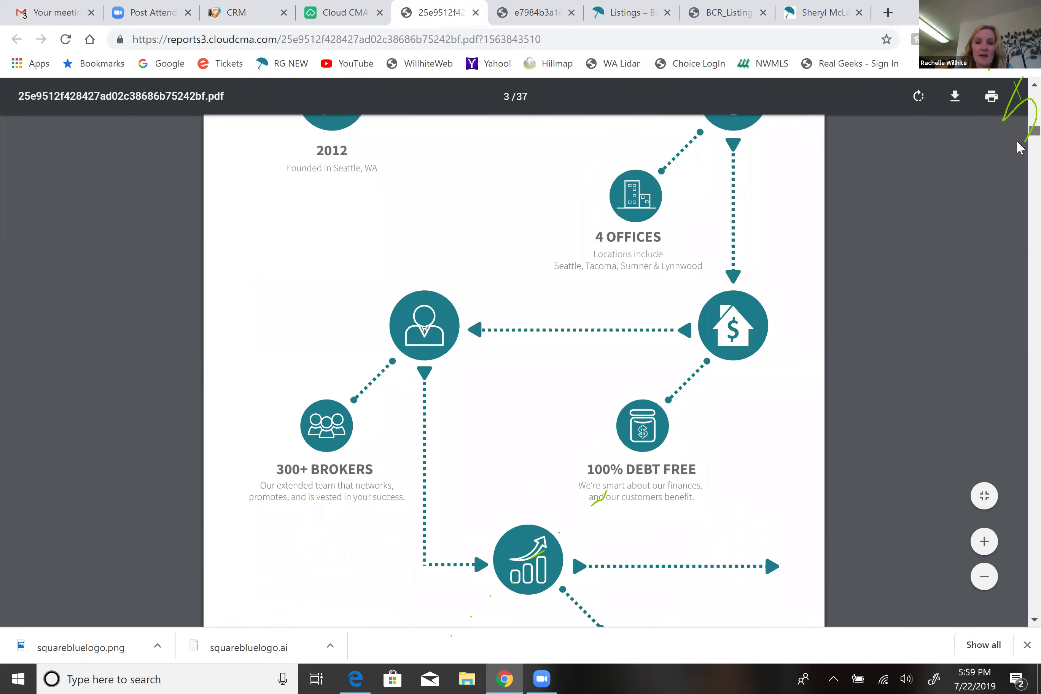
scroll(1017, 155, down, 5)
scroll(1017, 175, down, 10)
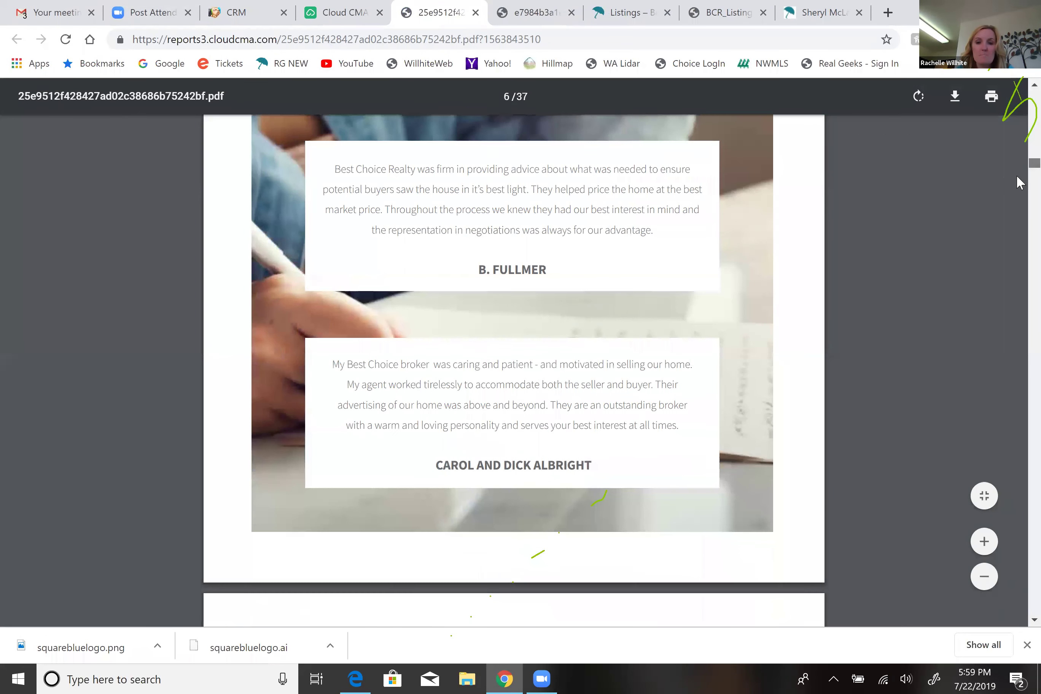
scroll(1013, 200, down, 15)
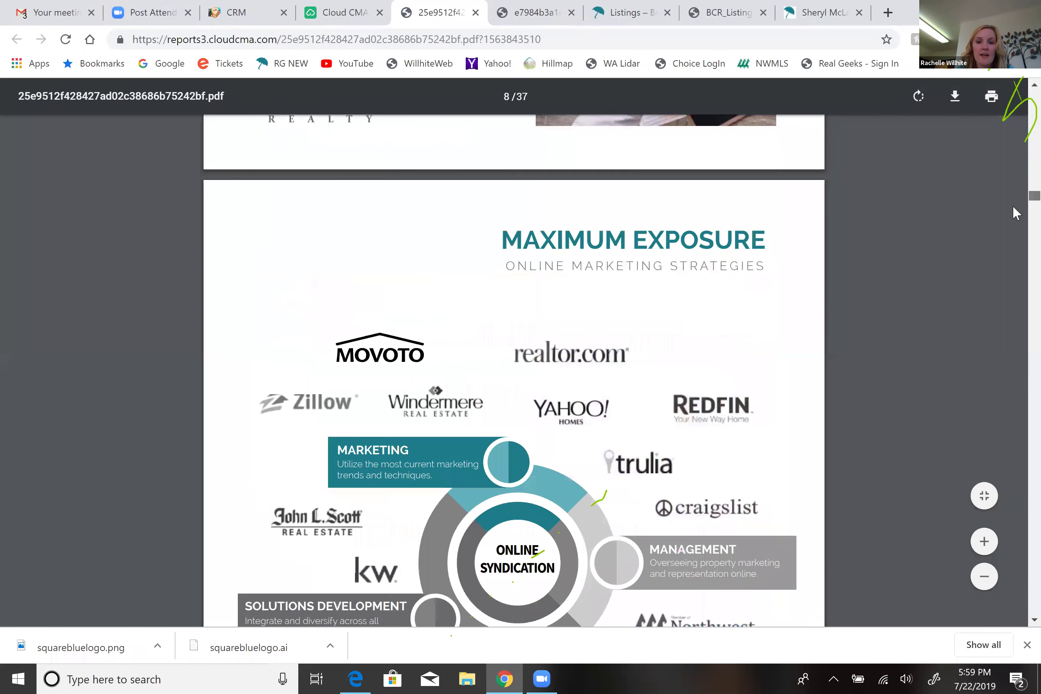
Continue past the Map Of Comparable Listings to the Zestimate accuracy table on page 17
scroll(1016, 230, down, 15)
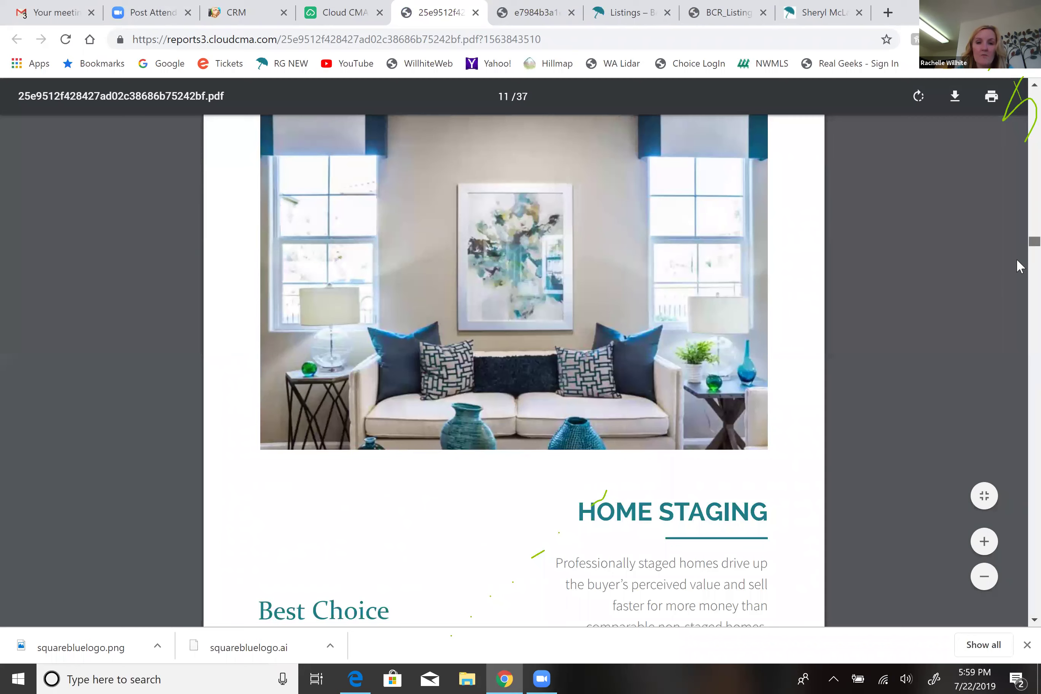
scroll(1021, 266, down, 15)
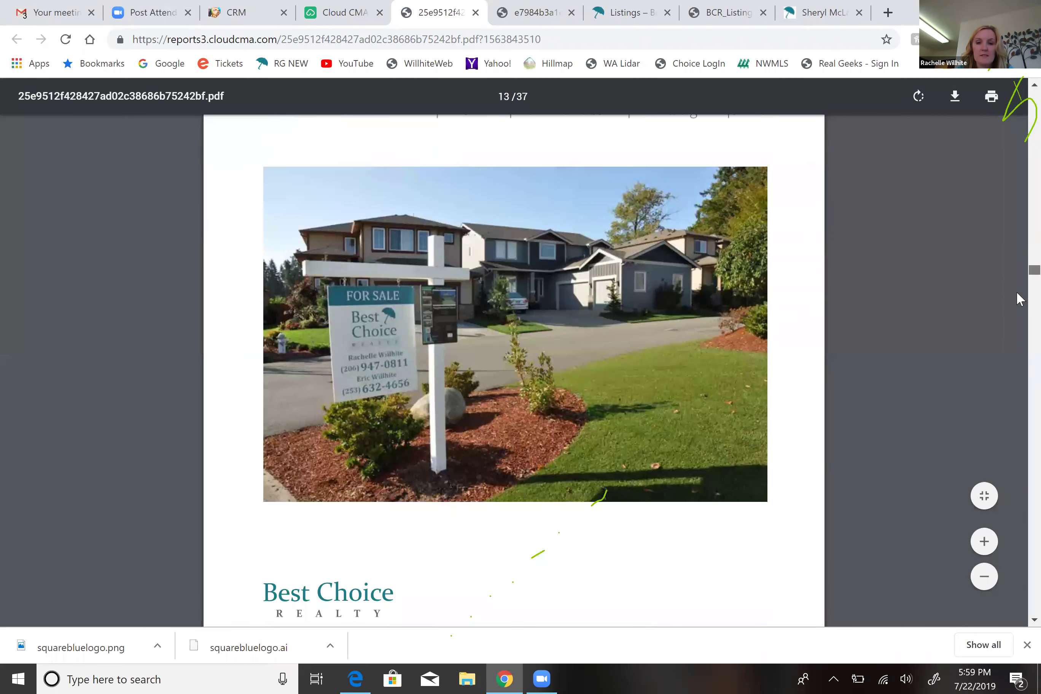
scroll(1019, 300, down, 15)
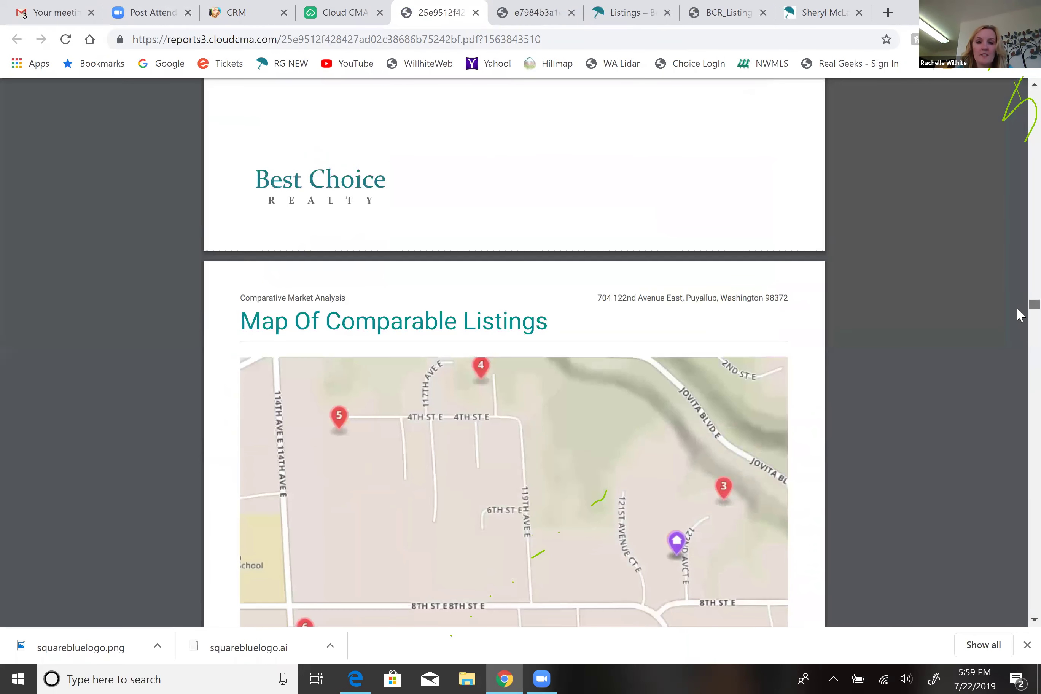
scroll(1017, 310, down, 4)
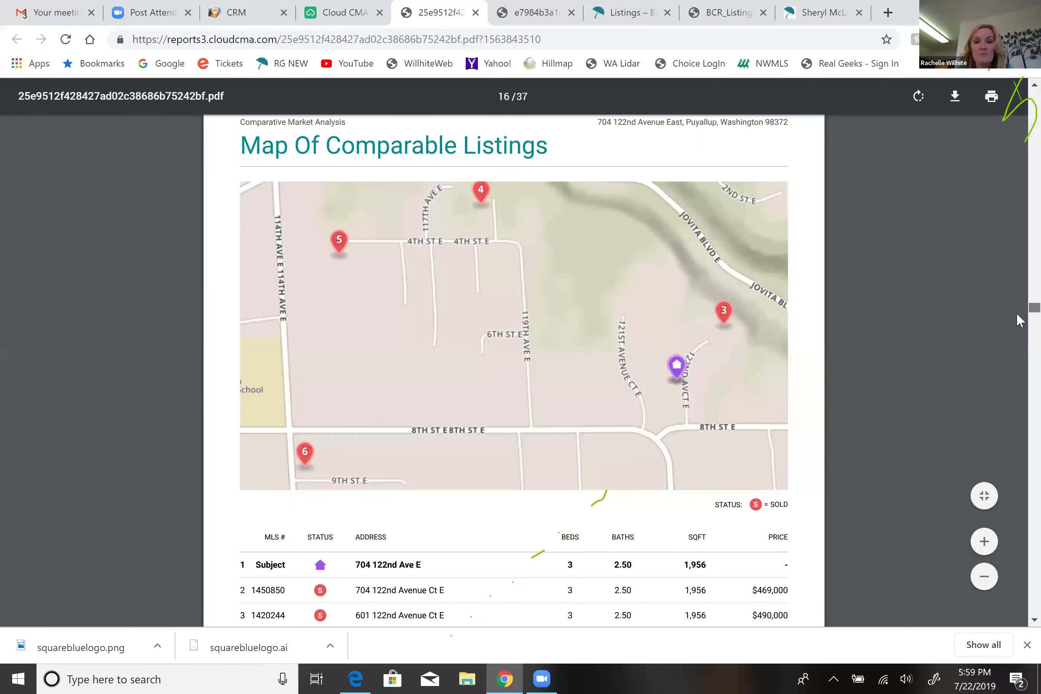
scroll(1019, 314, down, 6)
scroll(1017, 309, up, 6)
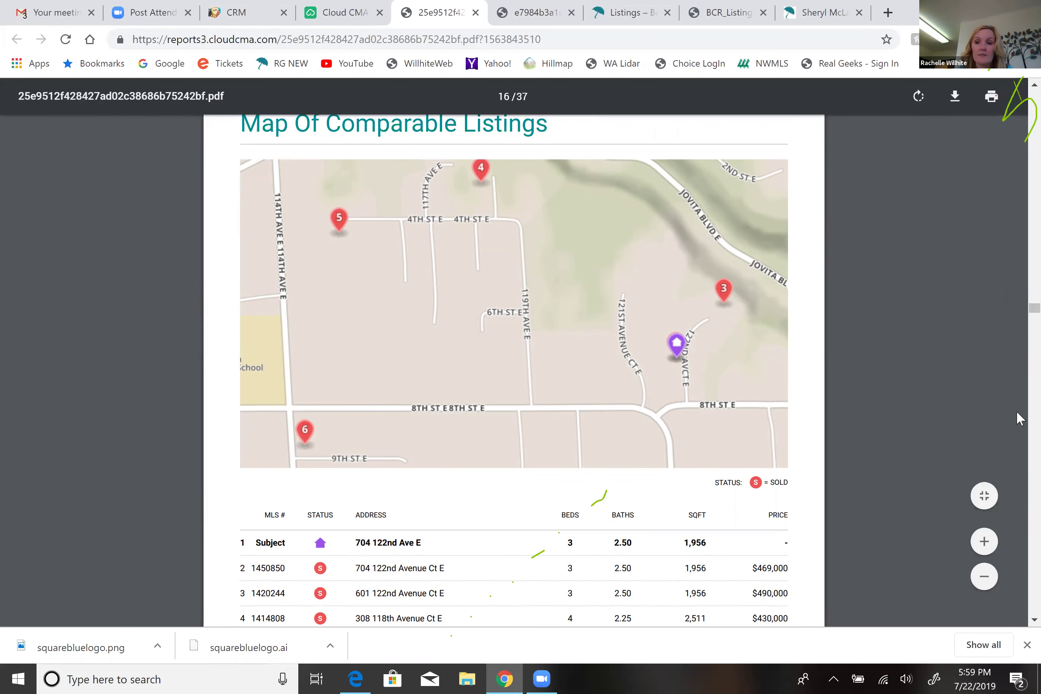
scroll(1016, 322, down, 15)
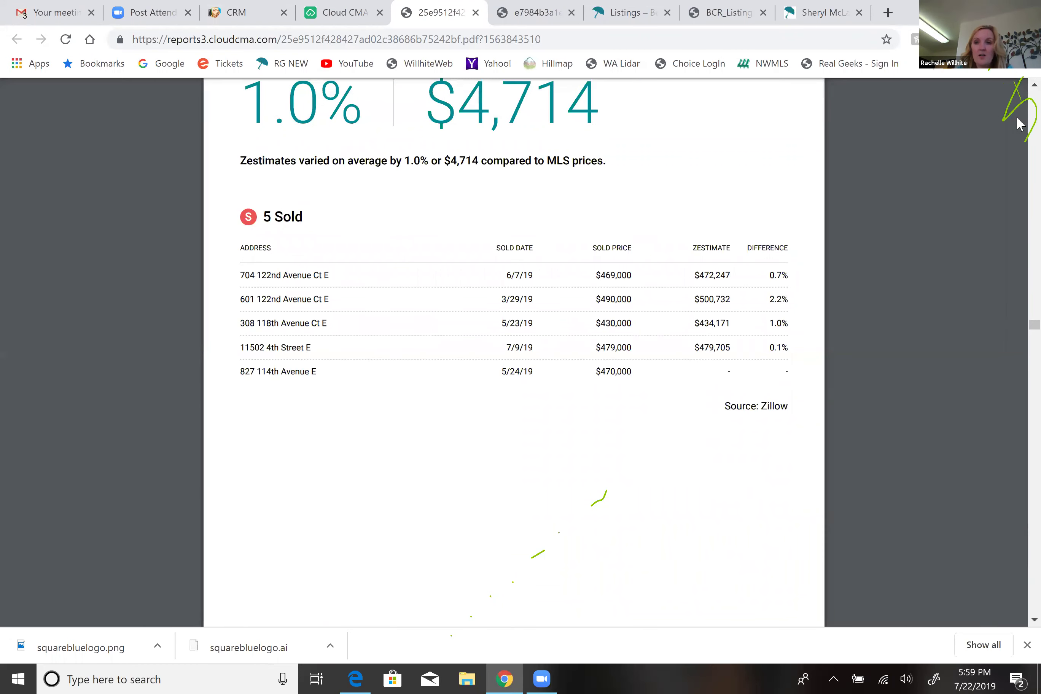
Review page 17's Online Valuation Analysis, then reach page 18's Summary of Comparable Properties
scroll(1018, 93, up, 2)
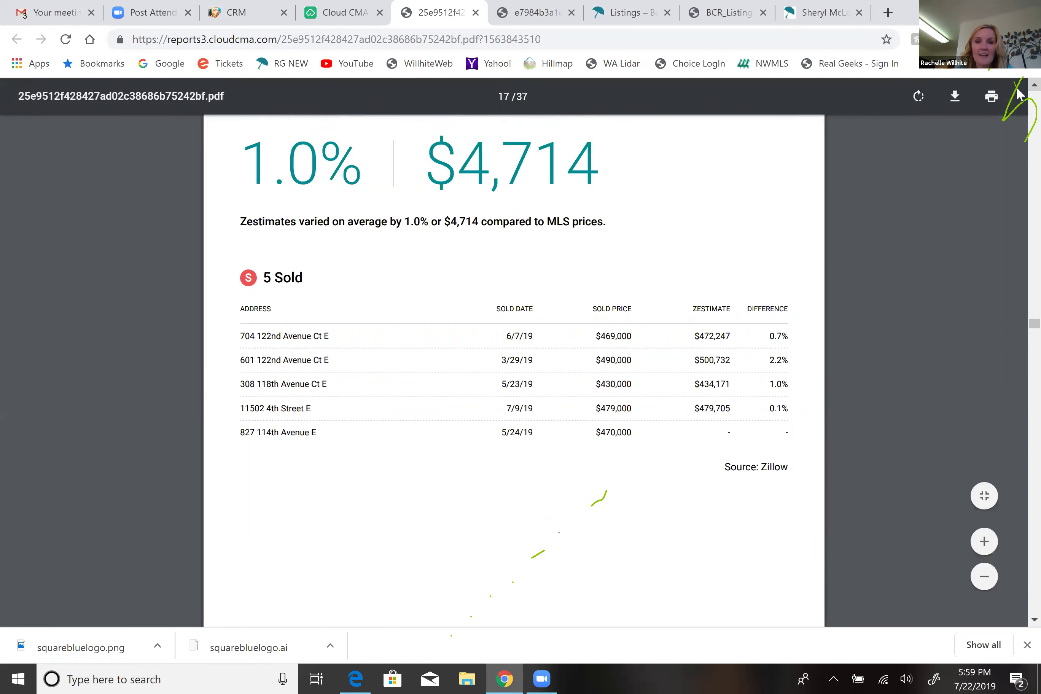
scroll(1018, 93, up, 2)
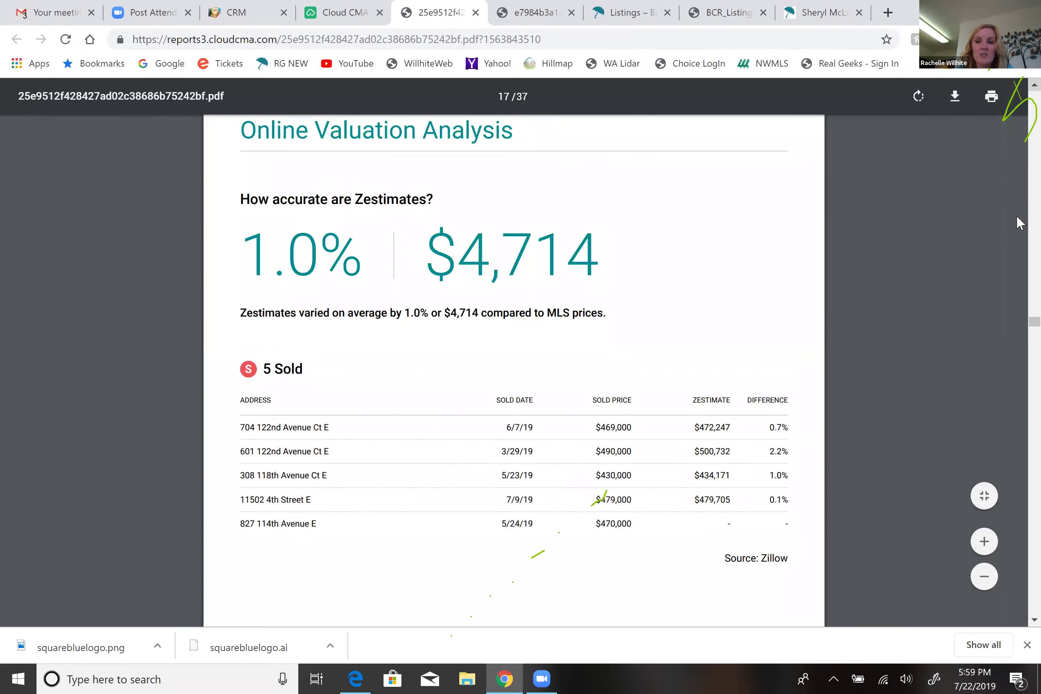
scroll(1017, 214, up, 1)
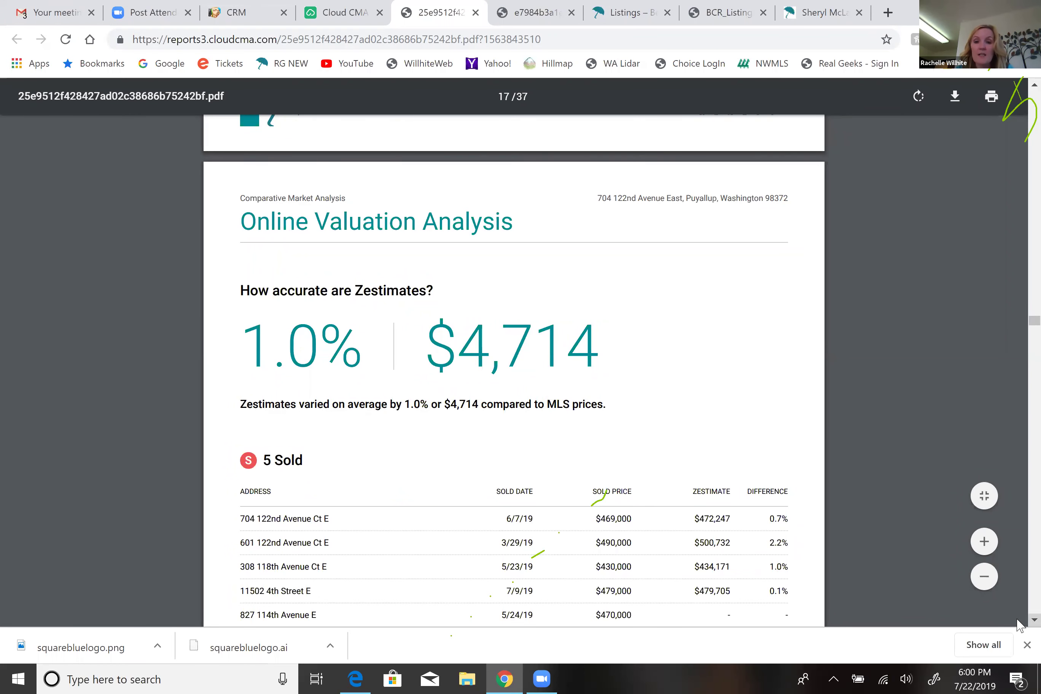
scroll(1018, 625, down, 3)
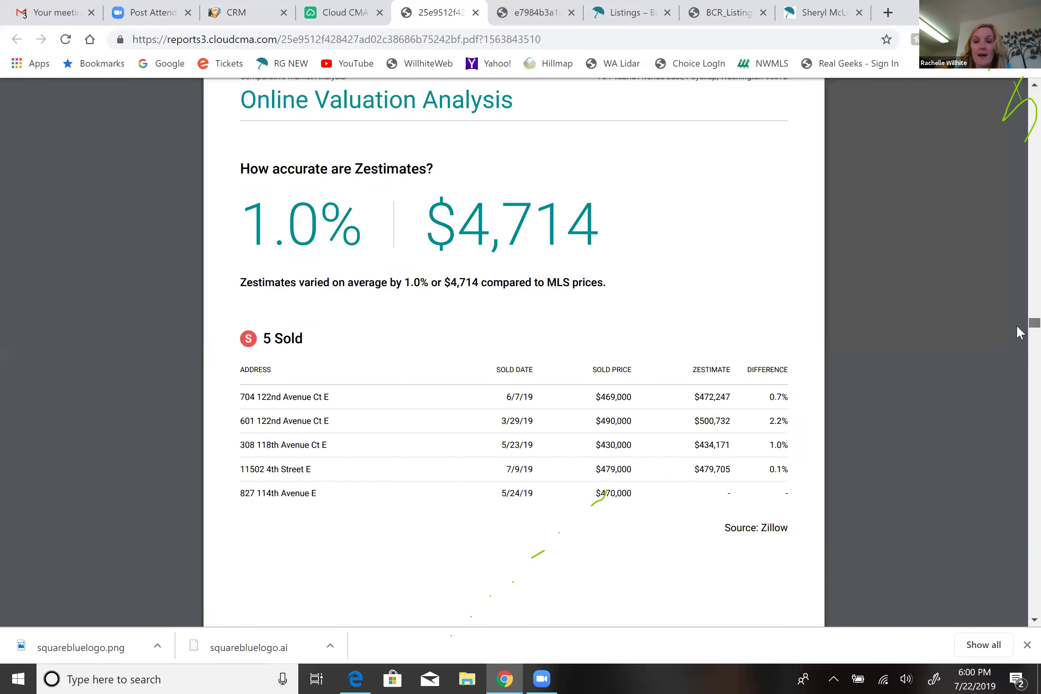
scroll(1016, 328, down, 5)
scroll(1017, 331, up, 7)
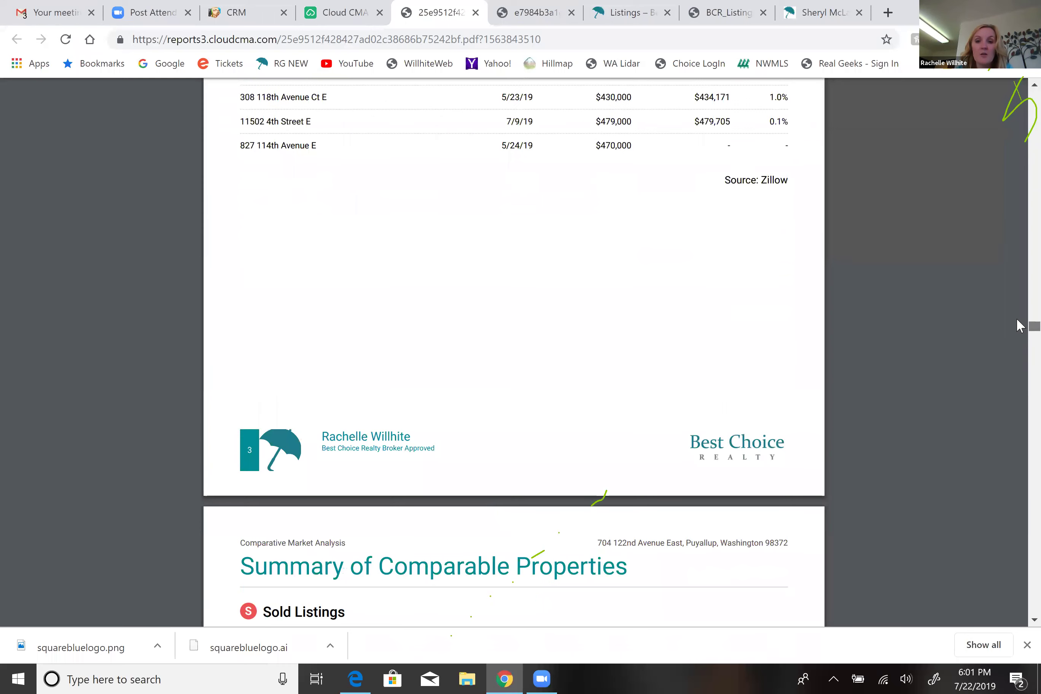
scroll(1017, 329, down, 3)
scroll(1018, 330, up, 1)
scroll(1018, 329, up, 1)
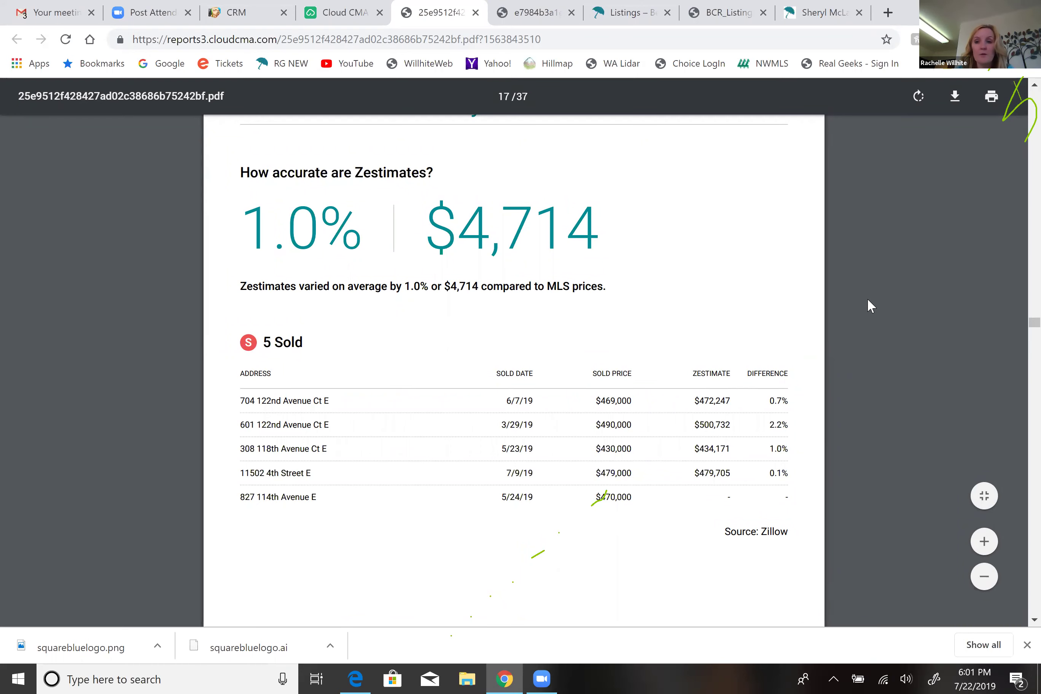
scroll(1017, 332, down, 15)
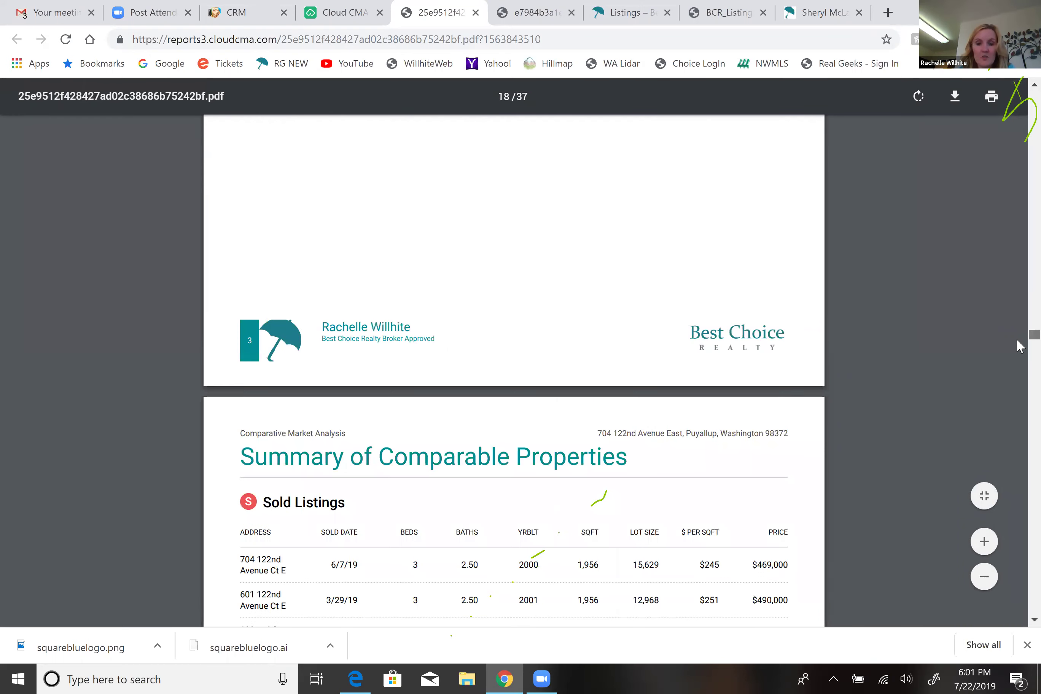
Scroll to page 22's adjustments: $469,000 actual, $479,000 adjusted, 2.13% change
scroll(1016, 335, up, 1)
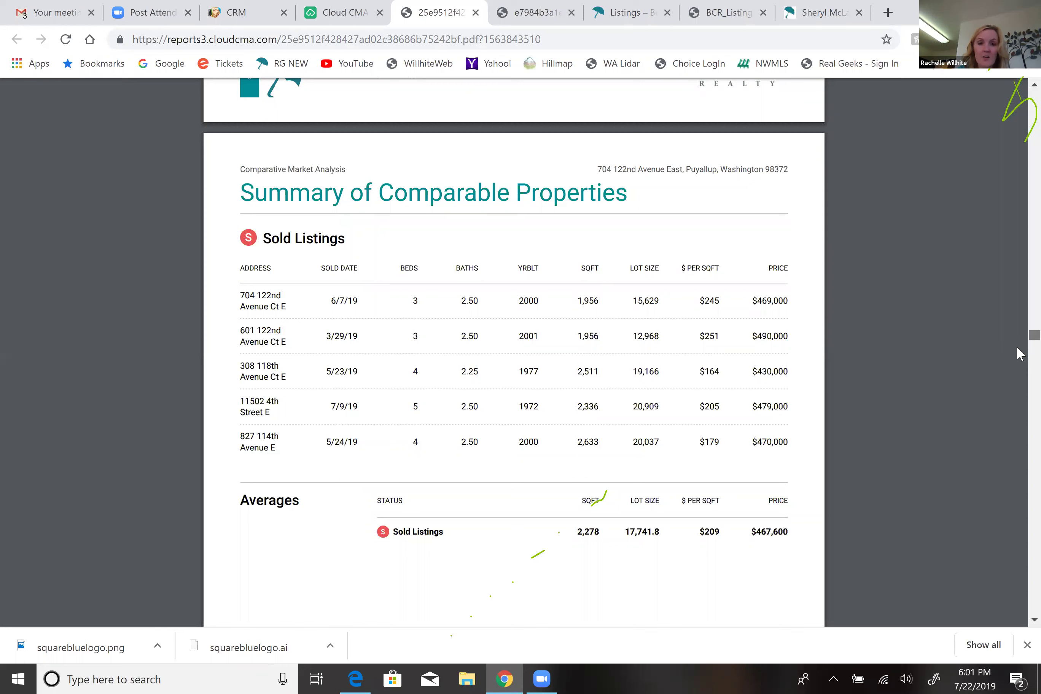
scroll(1017, 348, down, 15)
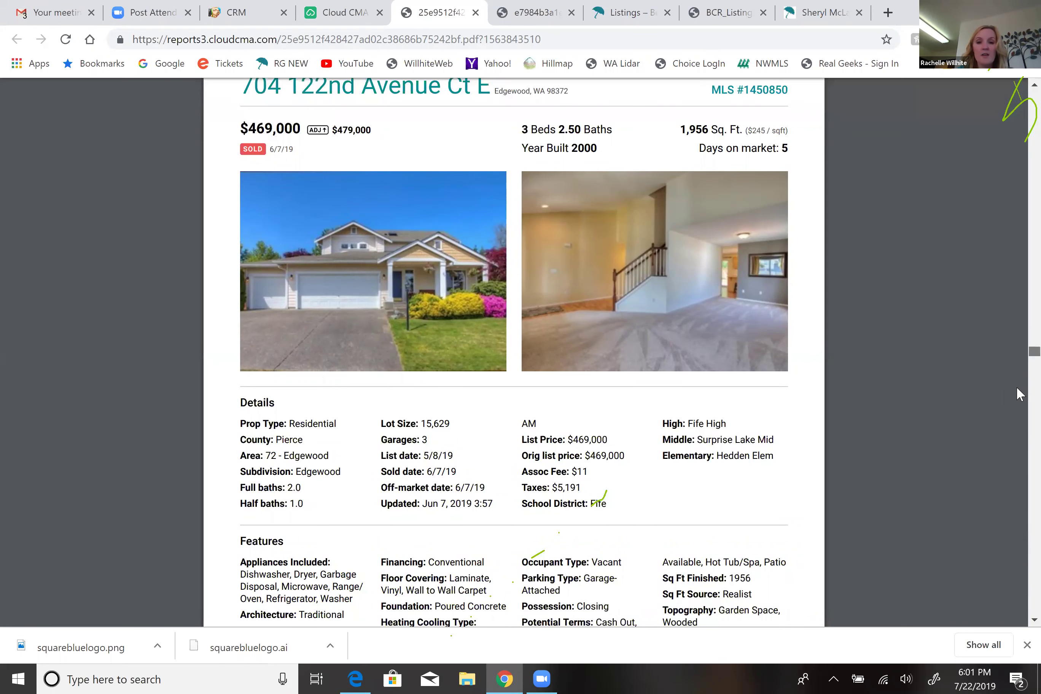
scroll(1017, 386, down, 10)
scroll(1016, 399, down, 5)
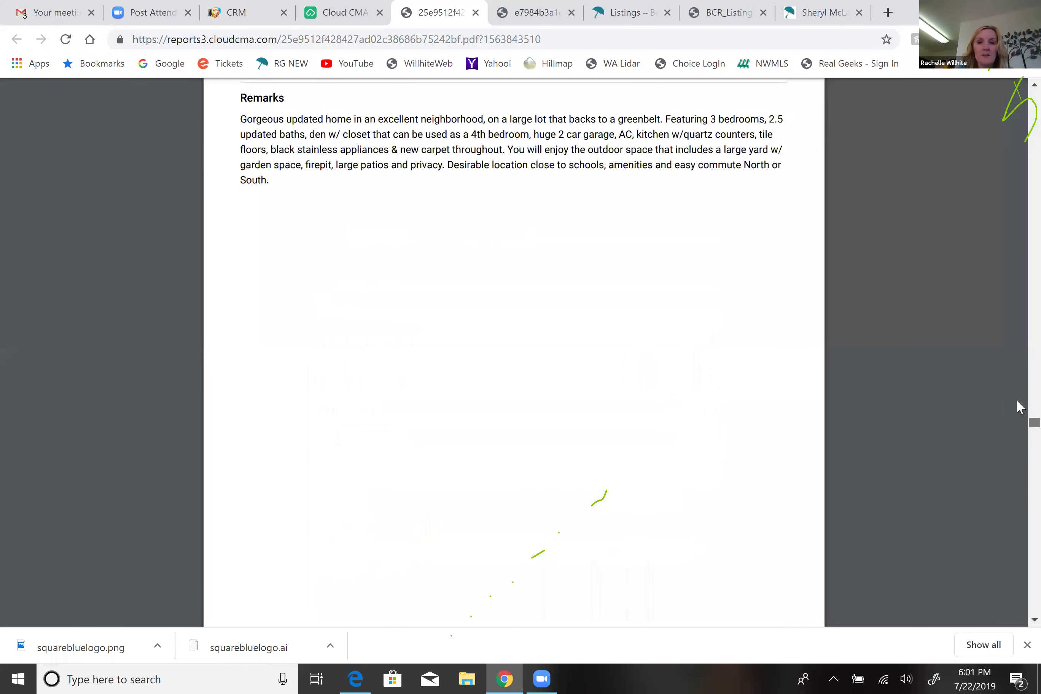
scroll(1017, 395, up, 3)
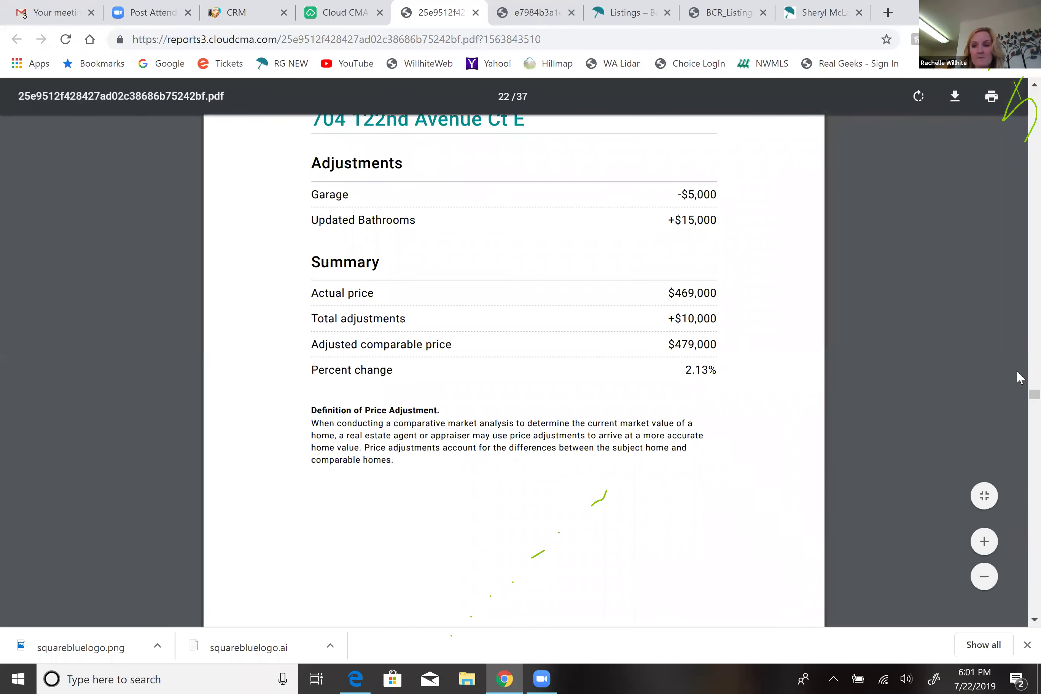
Scroll the PDF back up to the 'Selling Your Property' Marketing Plan page
scroll(1017, 421, down, 3)
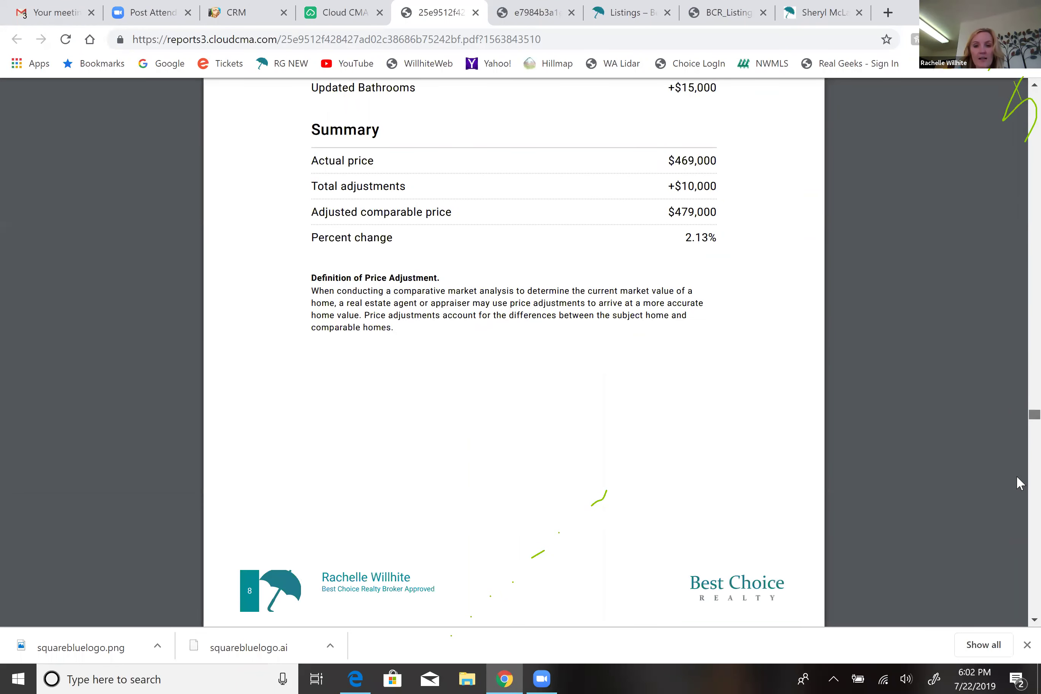
scroll(1017, 475, up, 15)
scroll(1019, 150, up, 20)
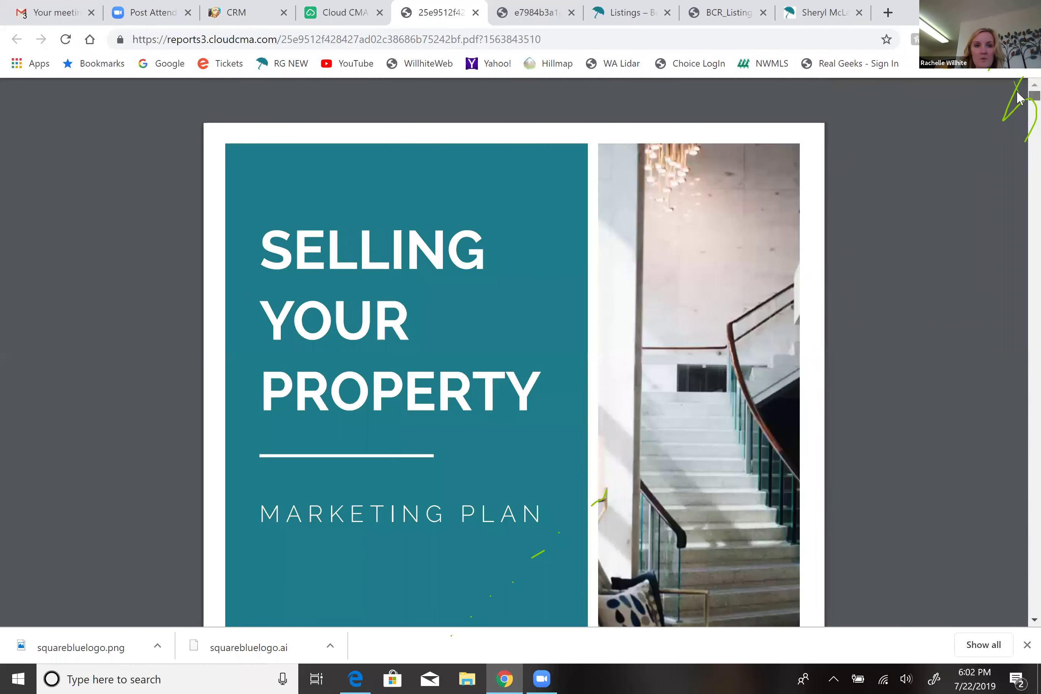